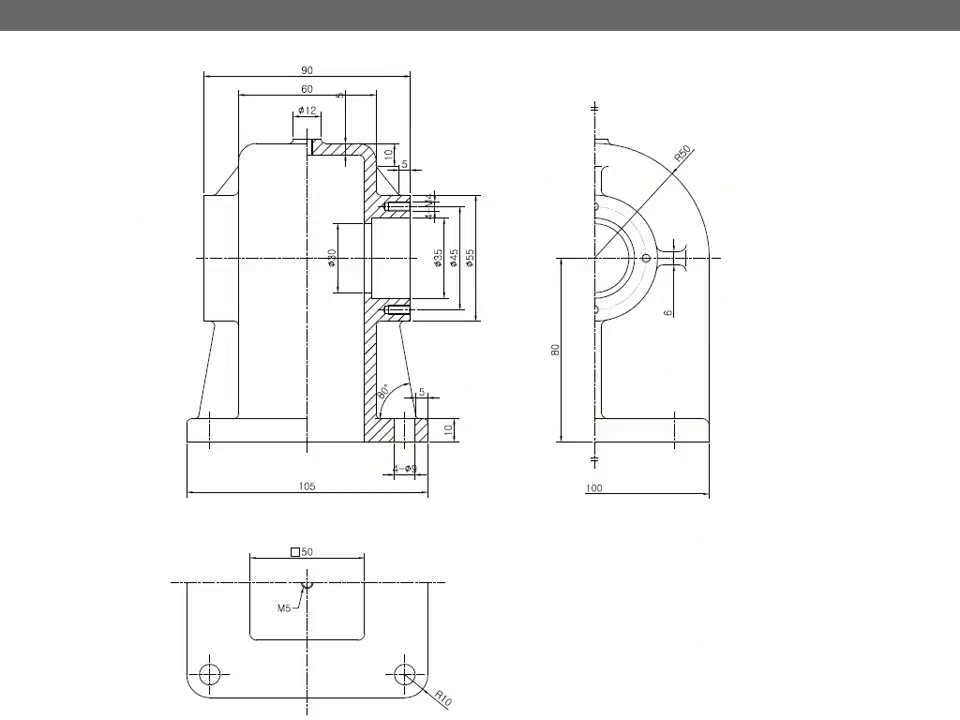
Create a new part from the Standard.ipt template.
{"action": "left_click", "coordinate": [410, 632]}
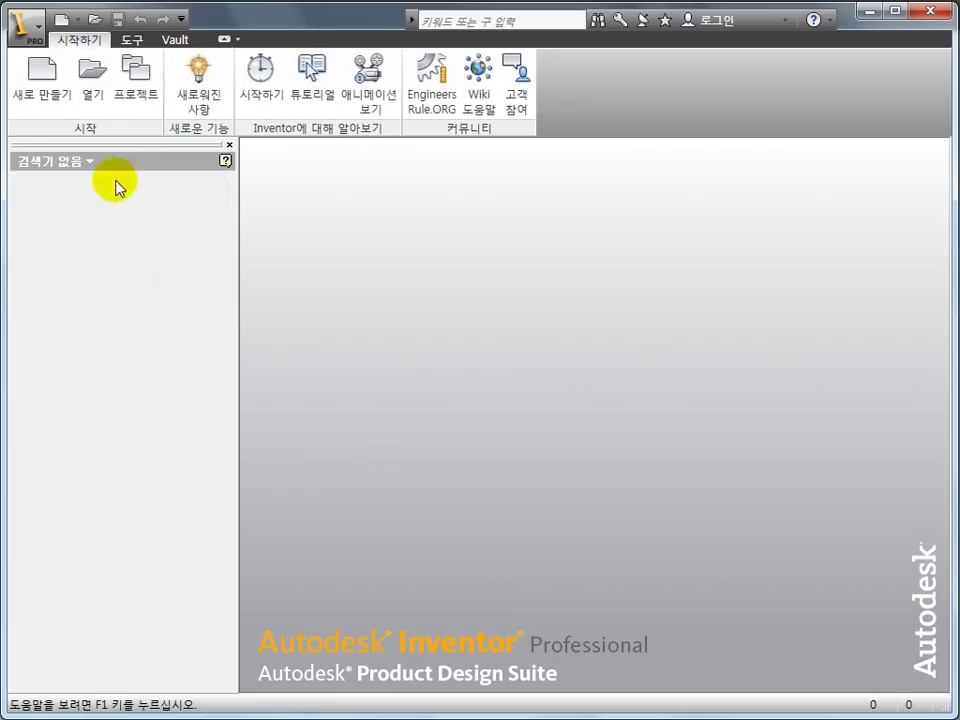
{"action": "left_click", "coordinate": [52, 100]}
{"action": "double_click", "coordinate": [686, 276]}
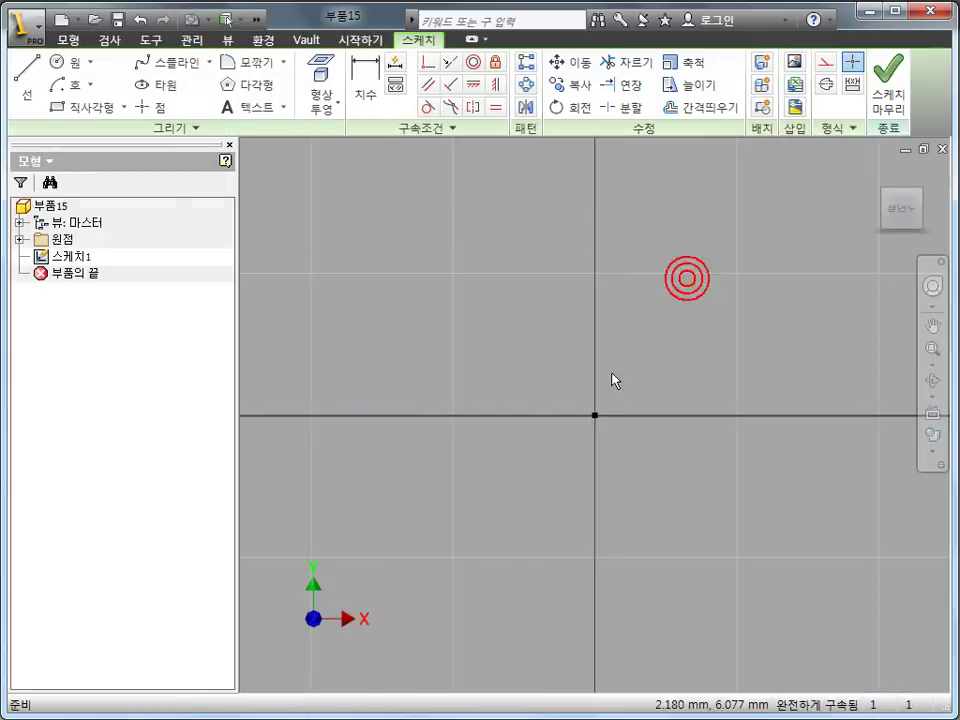
{"action": "left_click", "coordinate": [612, 374]}
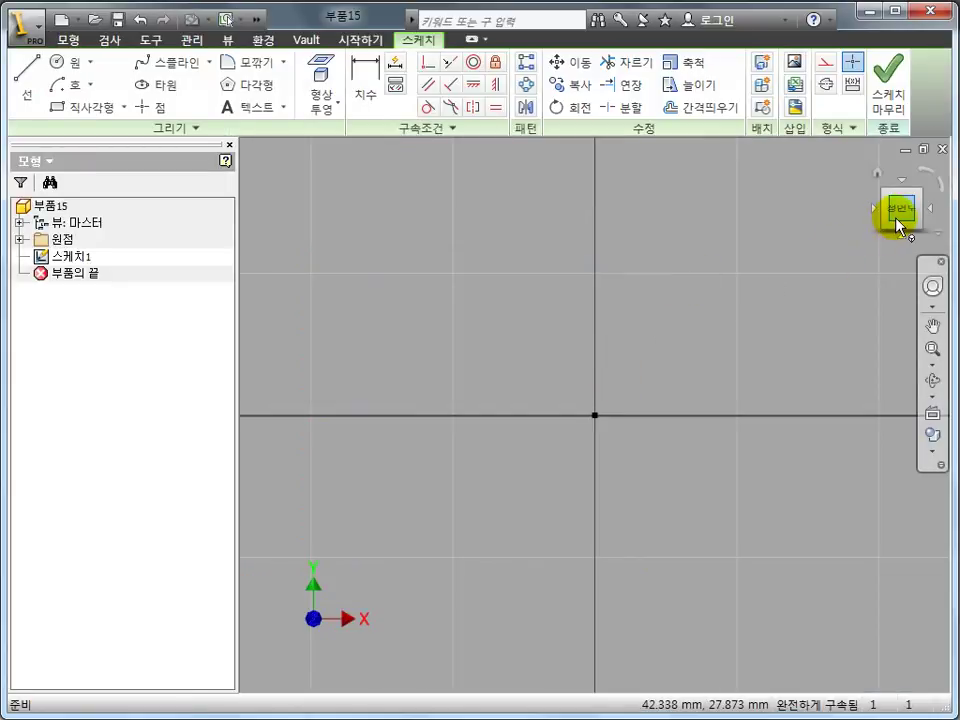
Finish the empty default sketch and delete Sketch1 from the model tree.
{"action": "left_click", "coordinate": [876, 113]}
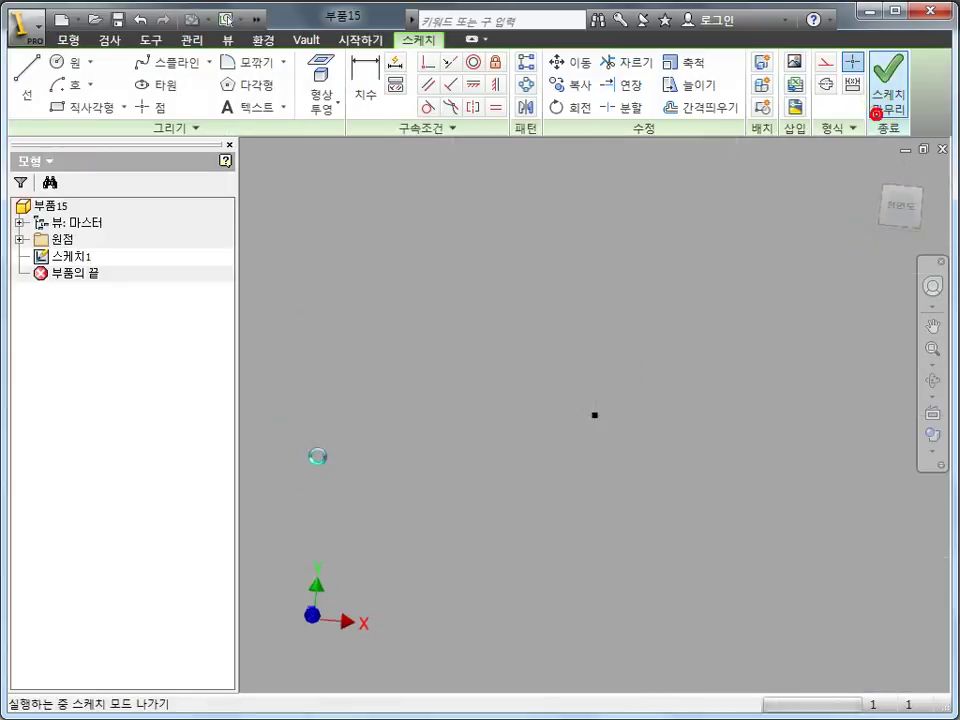
{"action": "double_click", "coordinate": [64, 257]}
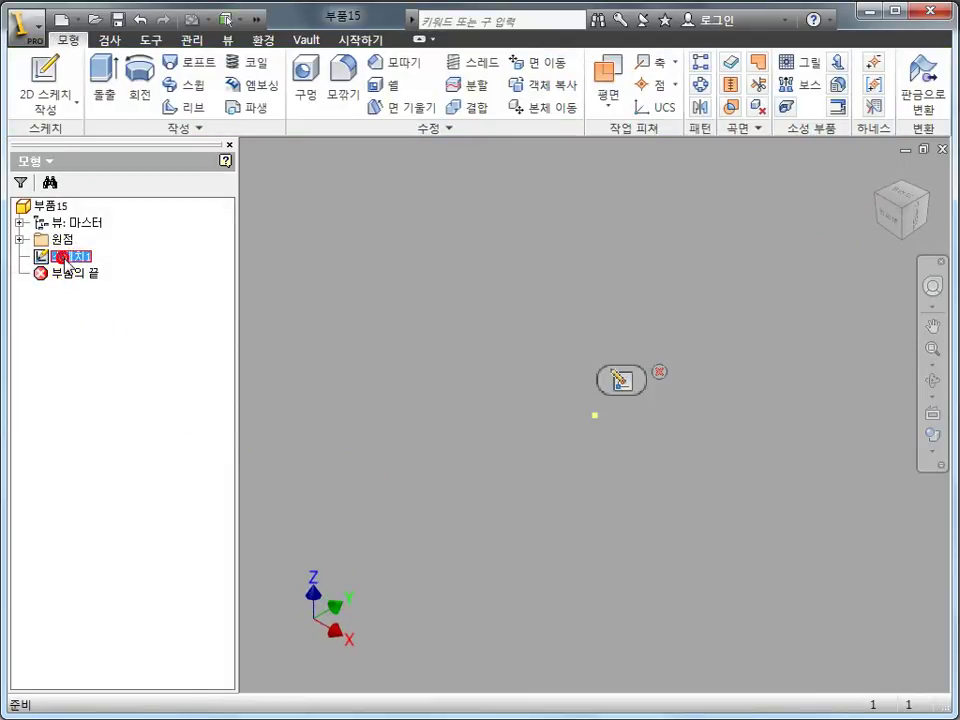
{"action": "left_click", "coordinate": [66, 262]}
Expand Origin, orient the view with Y up, and select the YZ plane.
{"action": "left_click", "coordinate": [19, 240]}
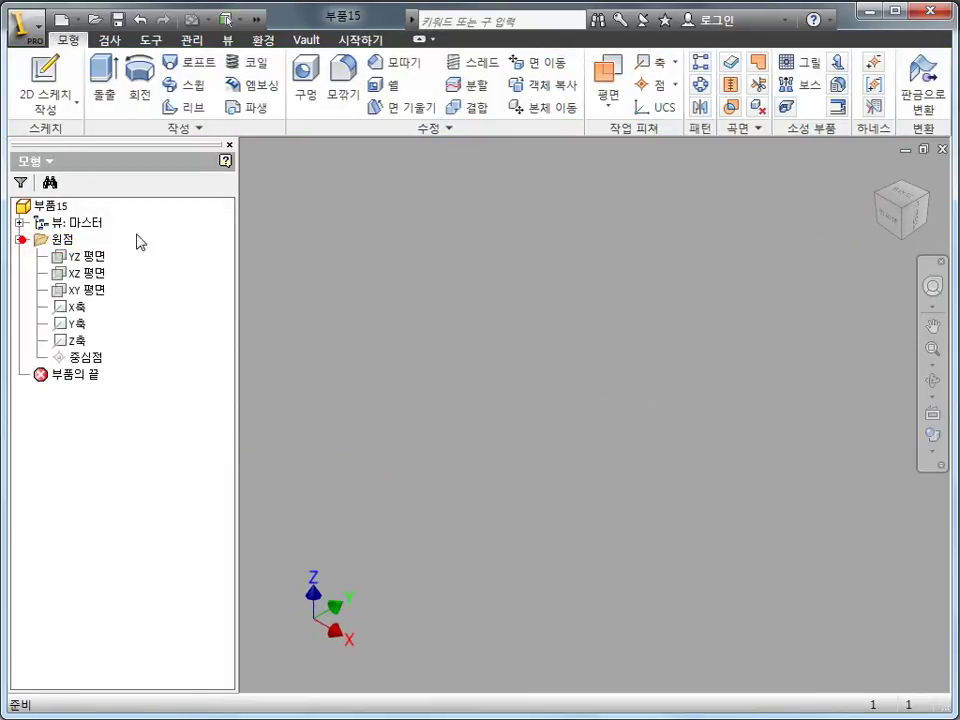
{"action": "left_click", "coordinate": [912, 222]}
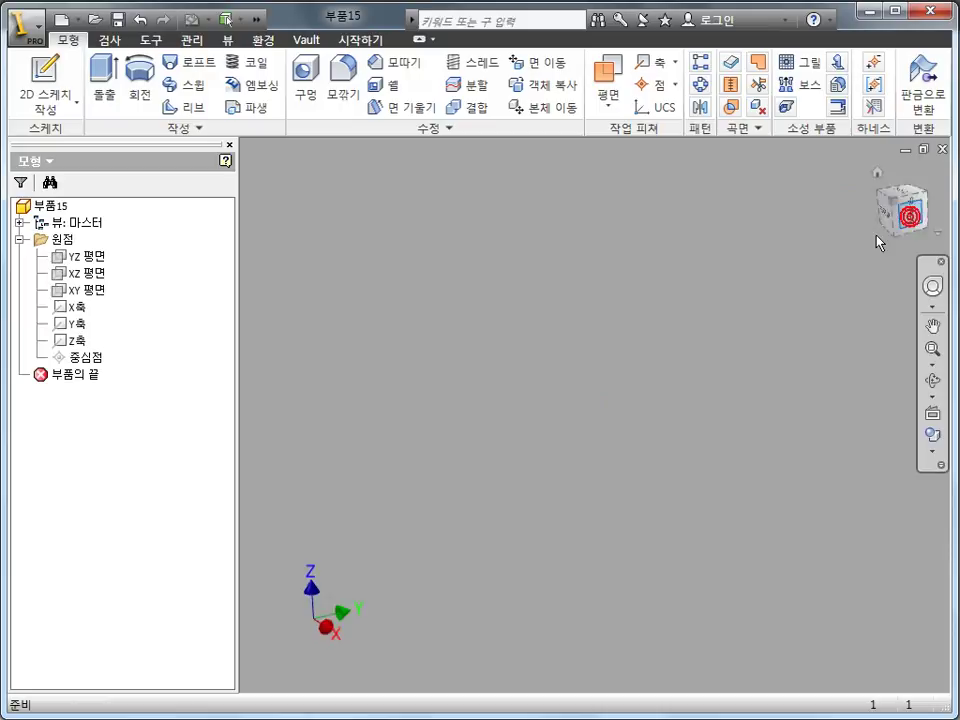
{"action": "left_click", "coordinate": [932, 180]}
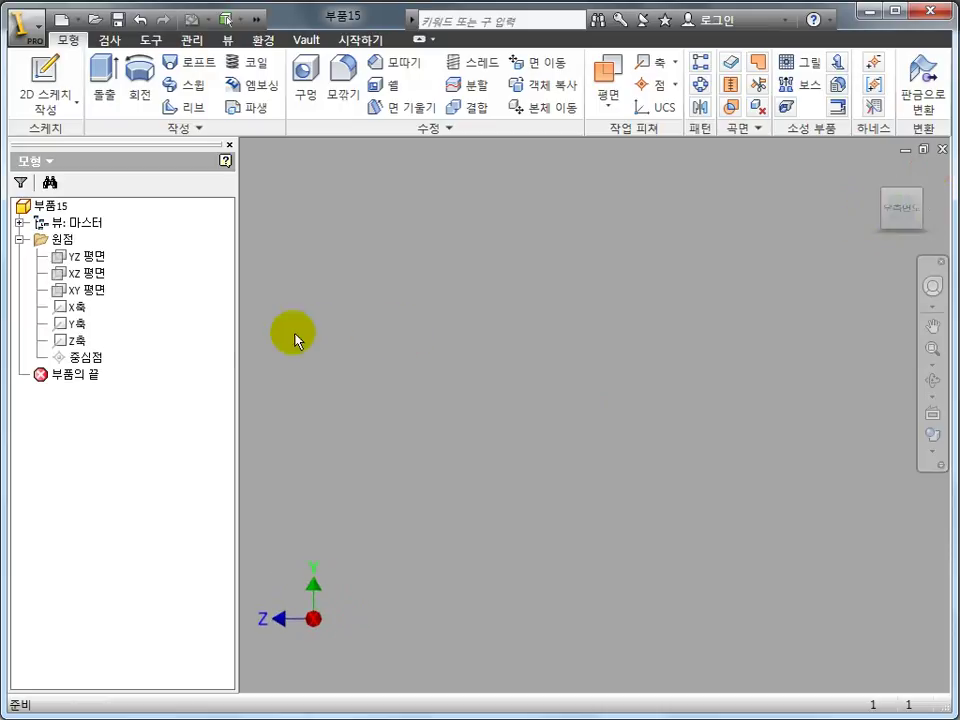
{"action": "left_click", "coordinate": [78, 256]}
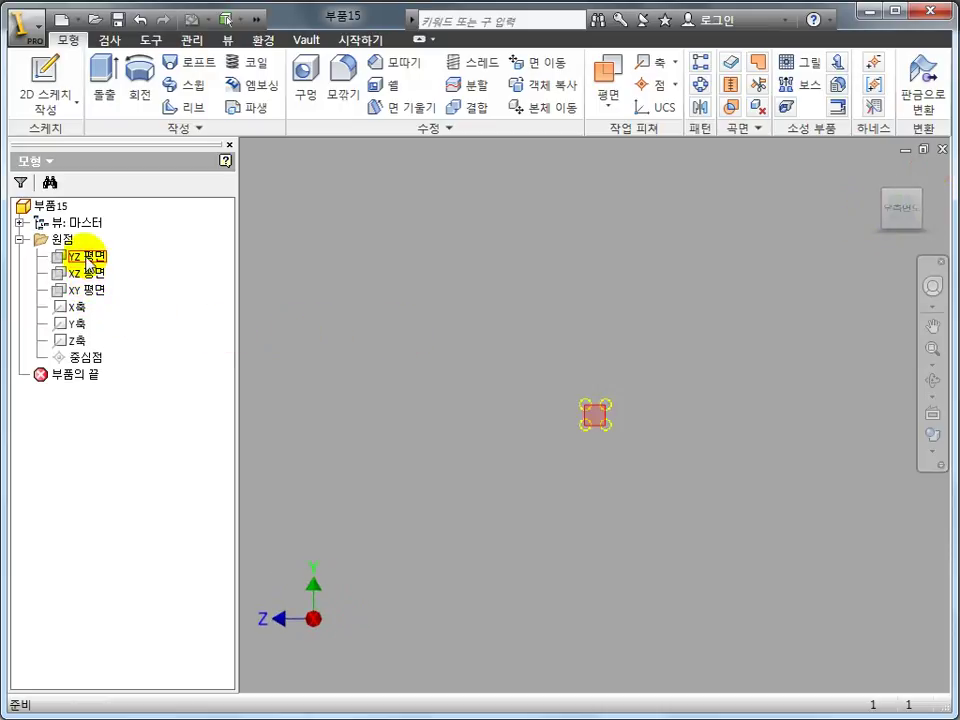
Start a new sketch on the YZ plane with Y pointing up.
{"action": "left_click", "coordinate": [621, 385]}
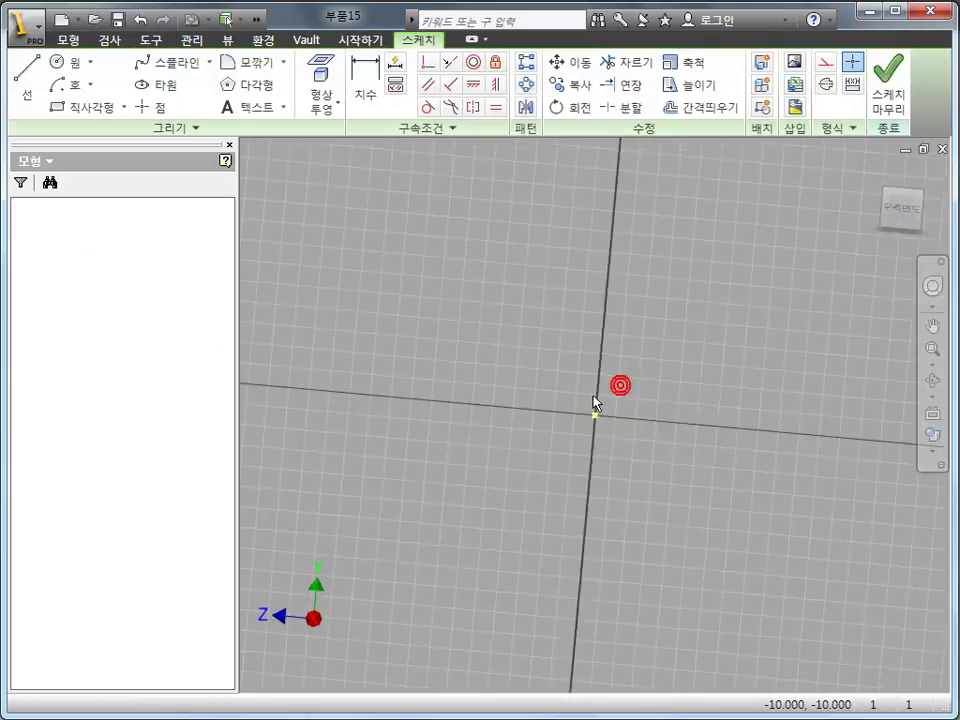
{"action": "left_click", "coordinate": [934, 183]}
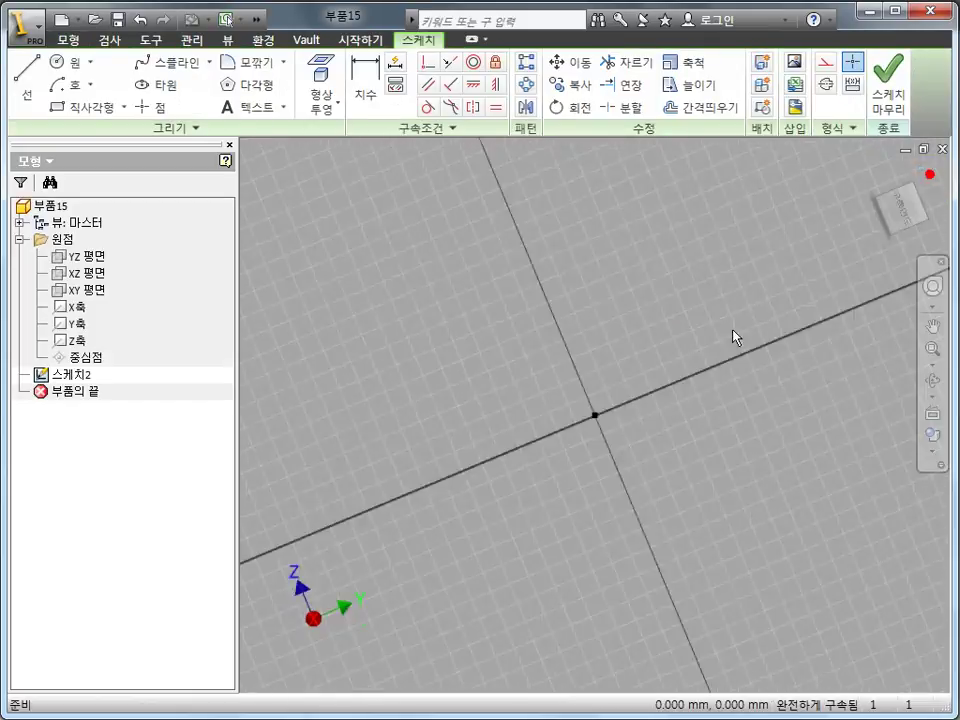
{"action": "scroll", "coordinate": [674, 392], "scroll_direction": "up", "scroll_amount": 2}
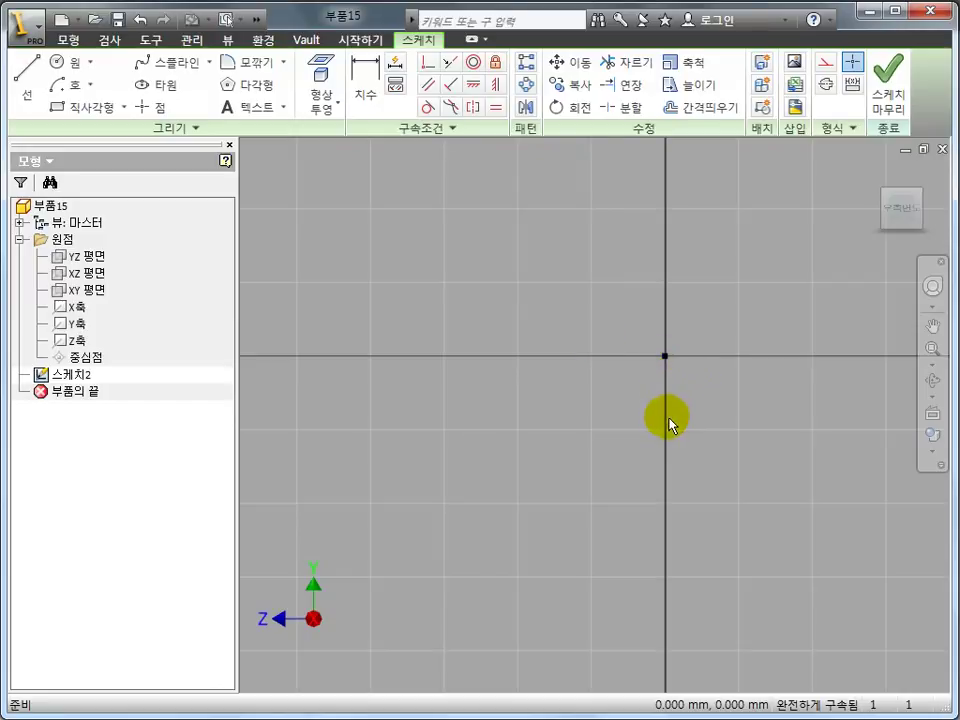
Draw a circle centred on the sketch origin.
{"action": "key", "text": "c"}
{"action": "left_click", "coordinate": [665, 355]}
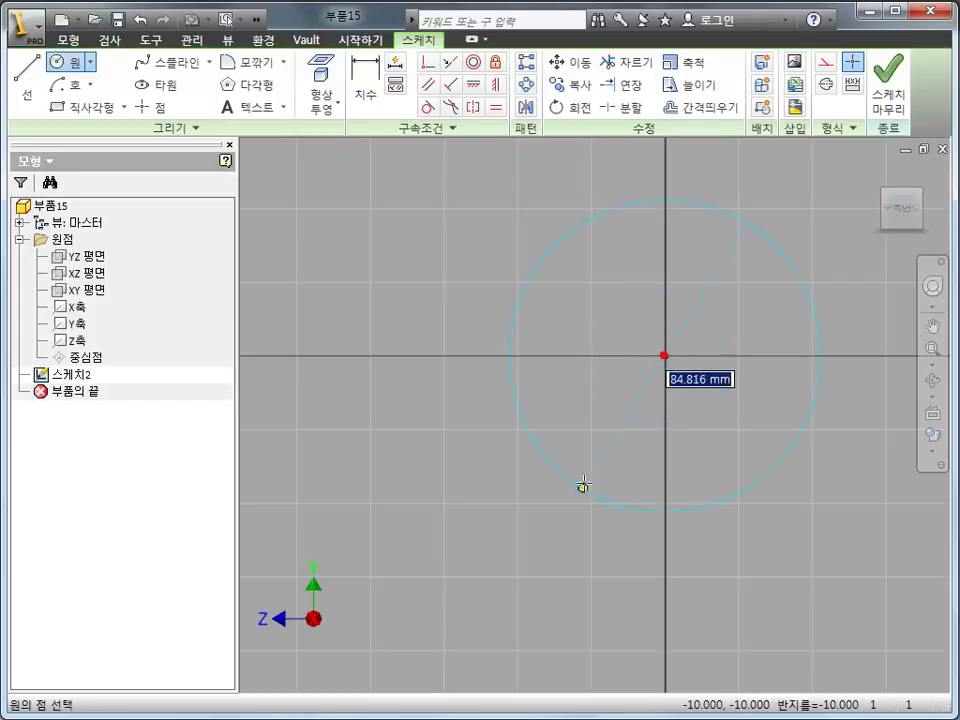
{"action": "left_click", "coordinate": [583, 486]}
{"action": "scroll", "coordinate": [531, 512], "scroll_direction": "up", "scroll_amount": 2}
{"action": "scroll", "coordinate": [580, 453], "scroll_direction": "up", "scroll_amount": 3}
Dimension the circle as a radius of 50.
{"action": "key", "text": "d"}
{"action": "left_click", "coordinate": [573, 444]}
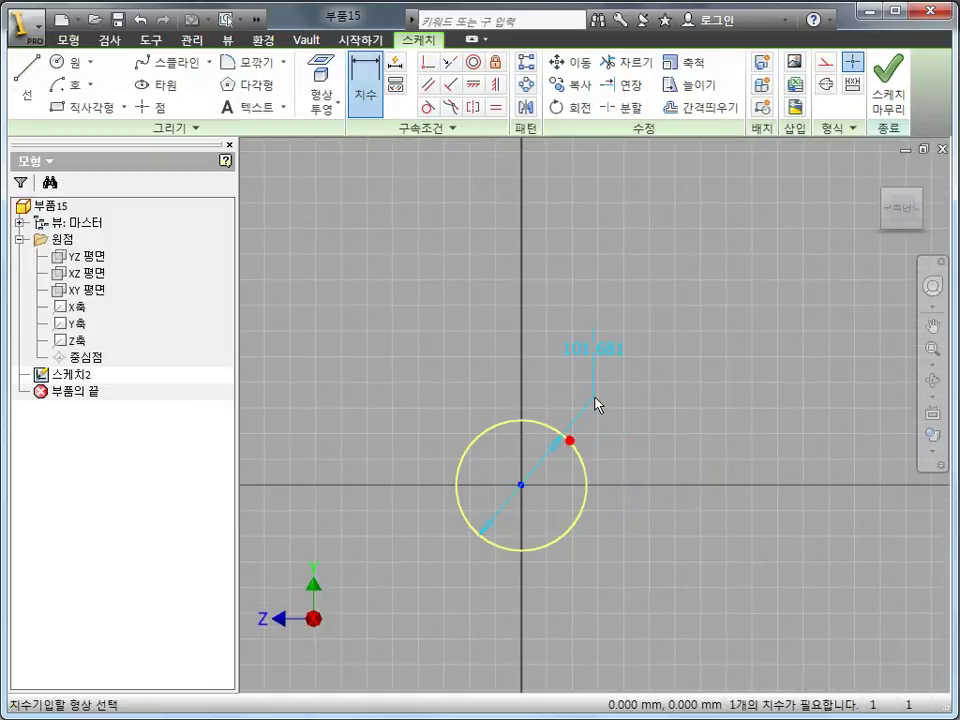
{"action": "right_click", "coordinate": [592, 400]}
{"action": "left_click", "coordinate": [608, 479]}
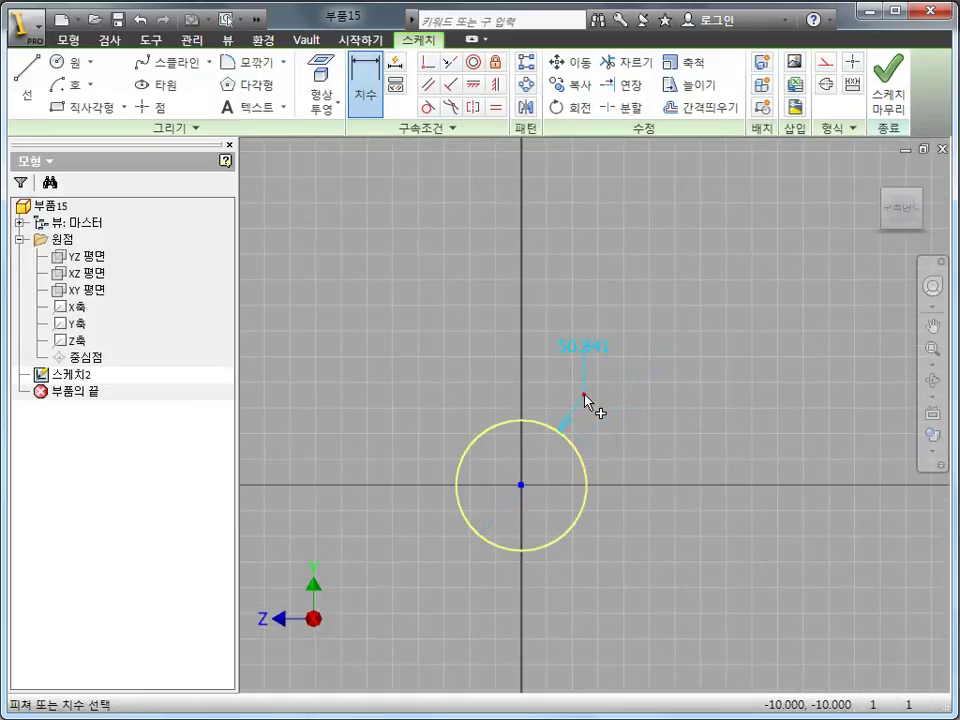
{"action": "left_click", "coordinate": [589, 402]}
{"action": "type", "text": "50"}
{"action": "key", "text": "Return"}
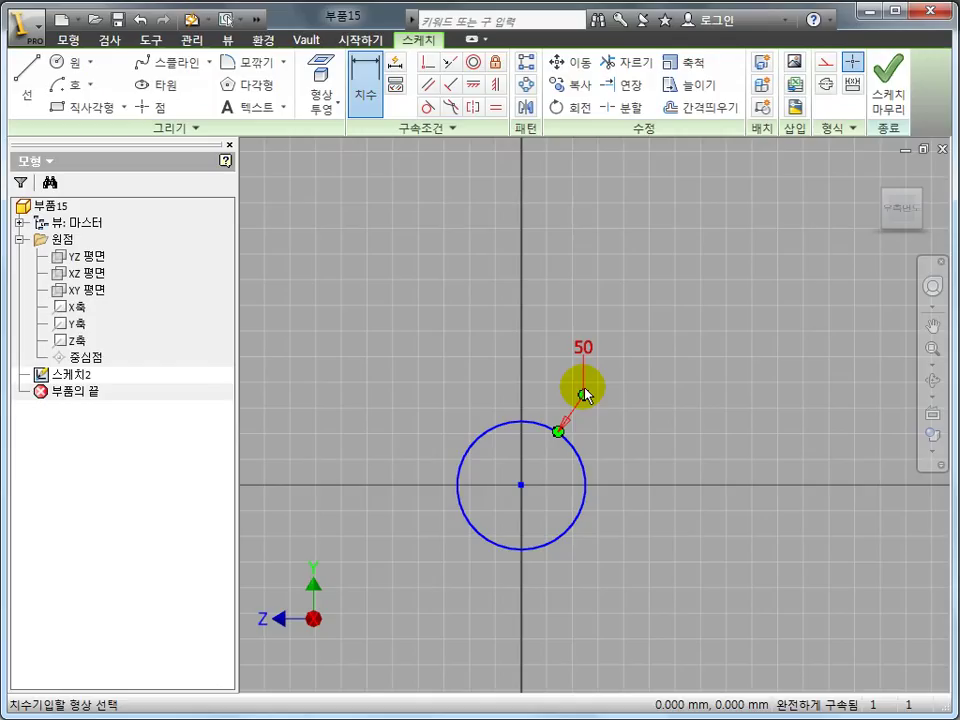
{"action": "middle_click_drag", "start_coordinate": [579, 536], "coordinate": [603, 414]}
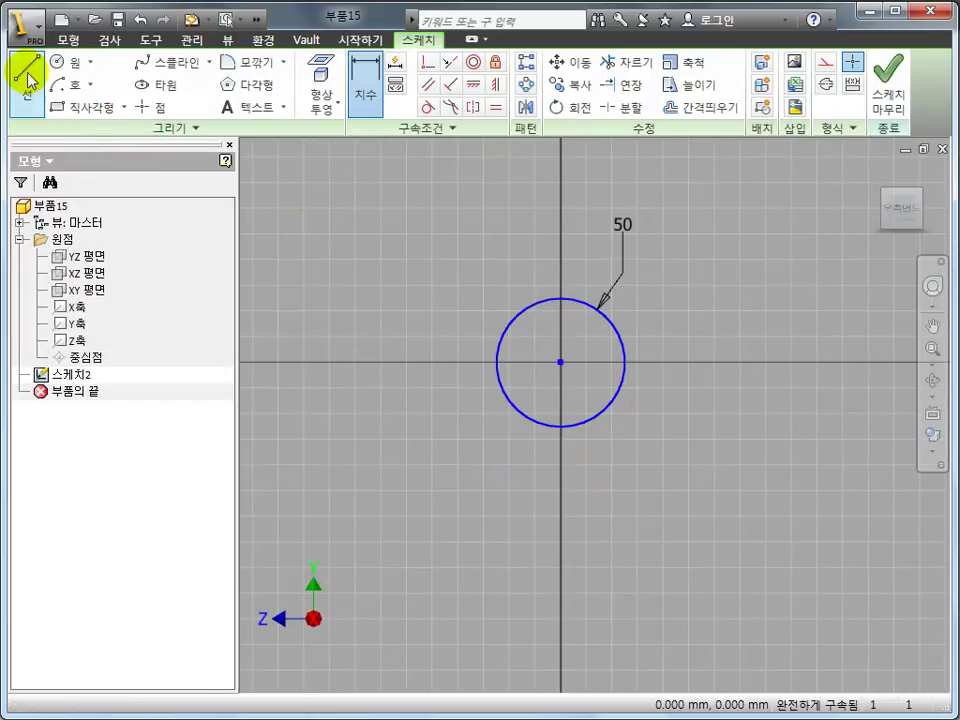
Draw lines from the circle's right quadrant down, across the bottom, and up to the left quadrant.
{"action": "left_click", "coordinate": [24, 78]}
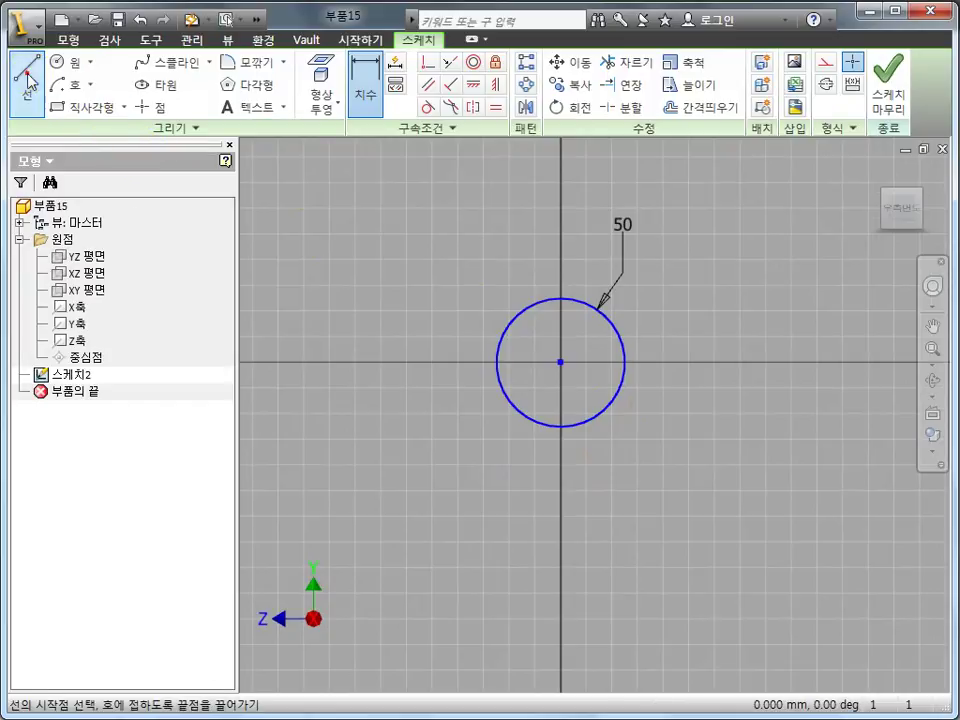
{"action": "left_click", "coordinate": [625, 362]}
{"action": "left_click", "coordinate": [626, 489]}
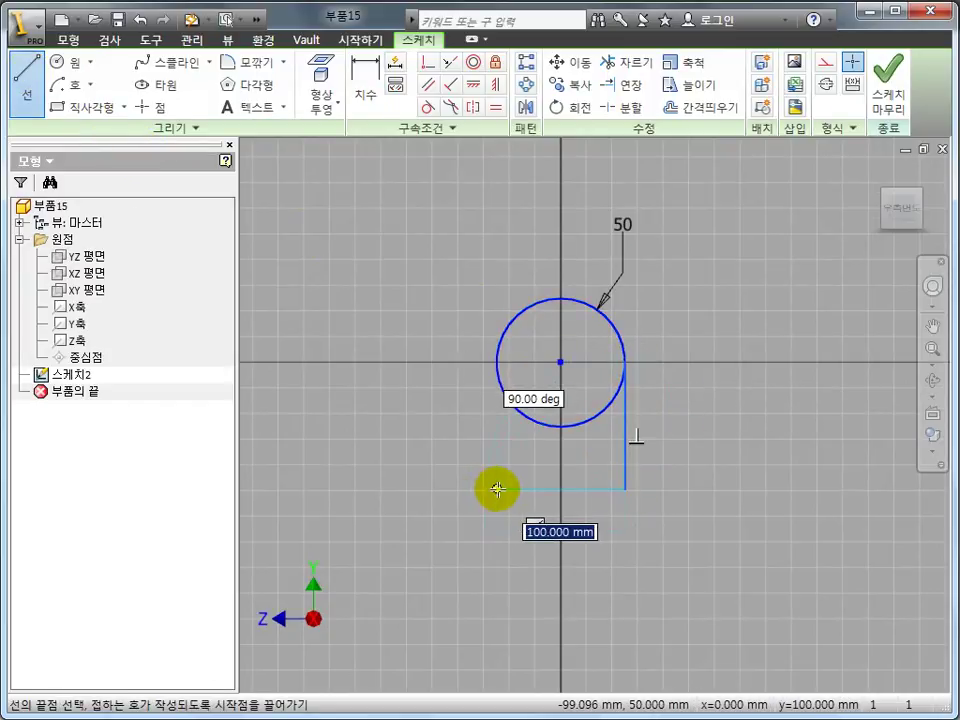
{"action": "left_click", "coordinate": [497, 489]}
{"action": "left_click", "coordinate": [497, 362]}
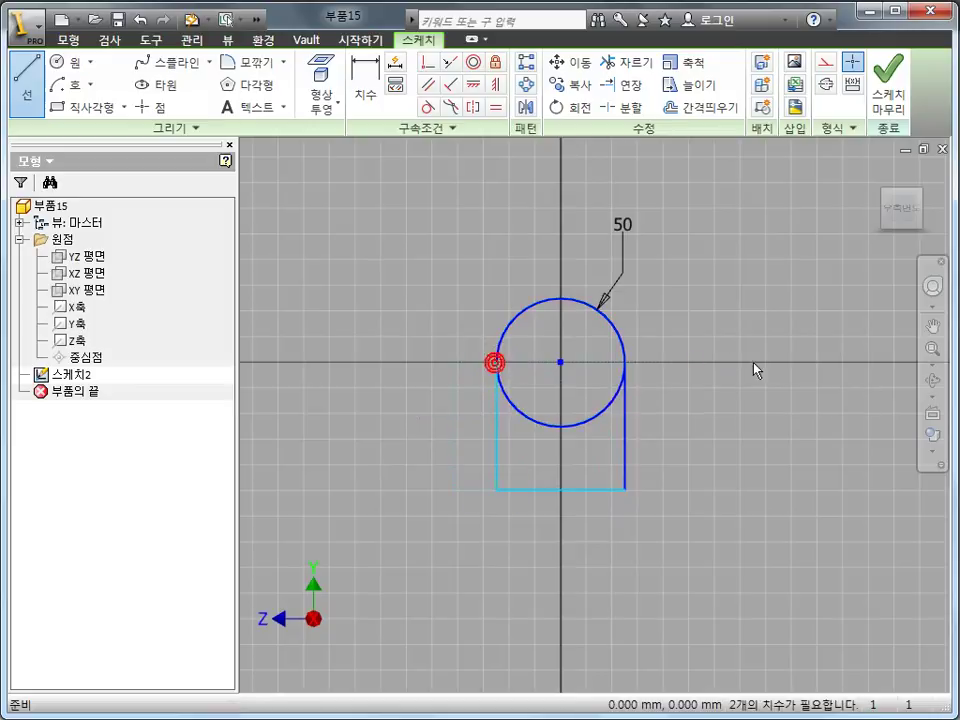
{"action": "key", "text": "Escape"}
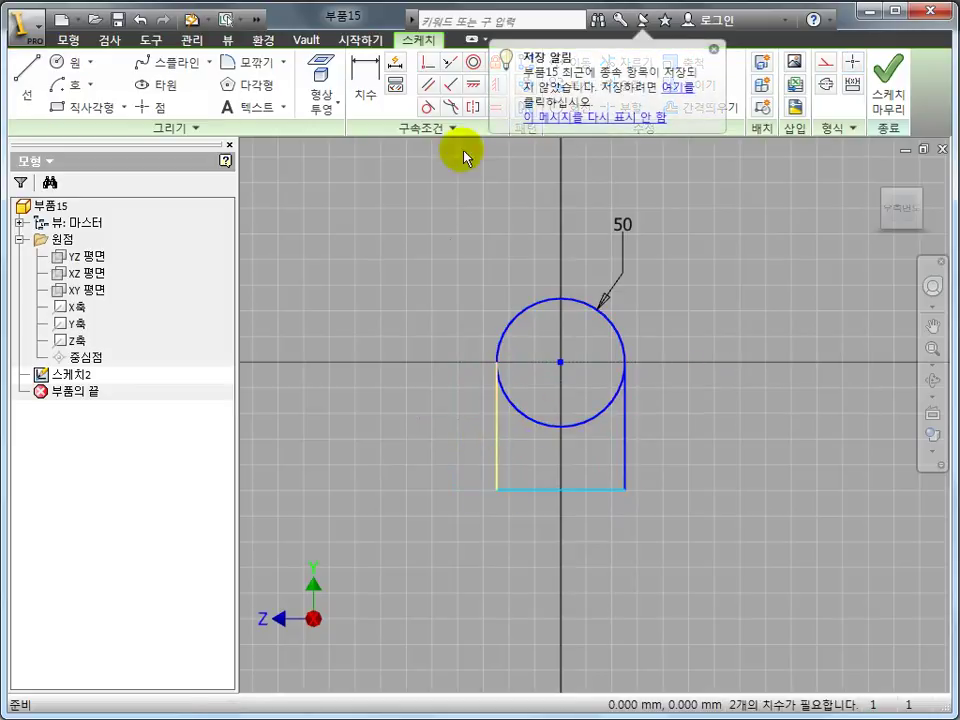
Dimension the right side line to 70 mm after undoing a distorted constraint.
{"action": "left_click", "coordinate": [716, 50]}
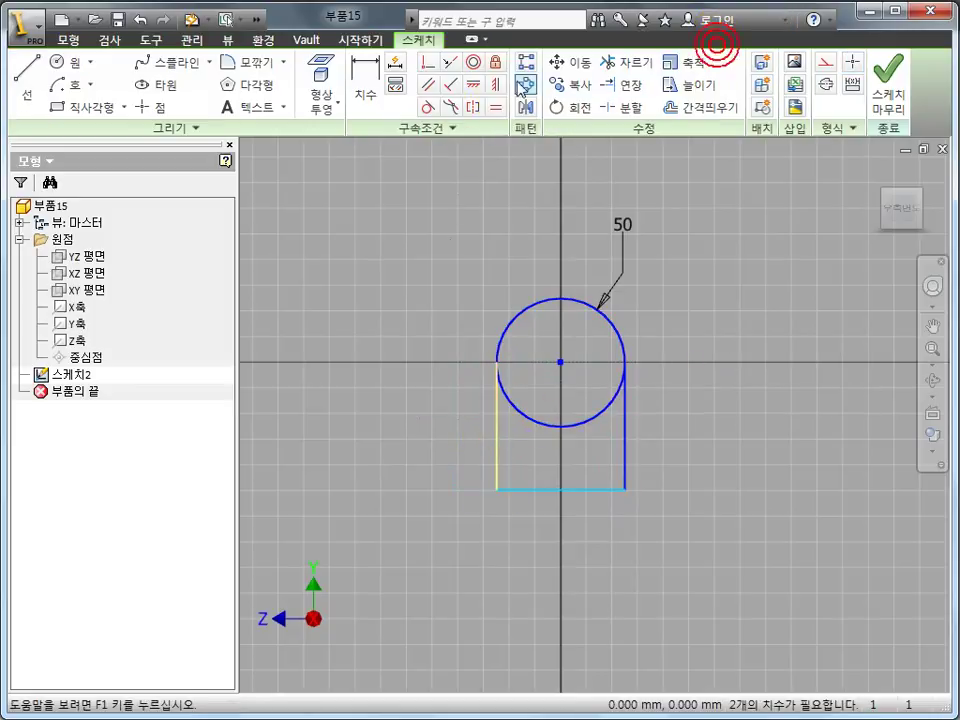
{"action": "left_click", "coordinate": [495, 84]}
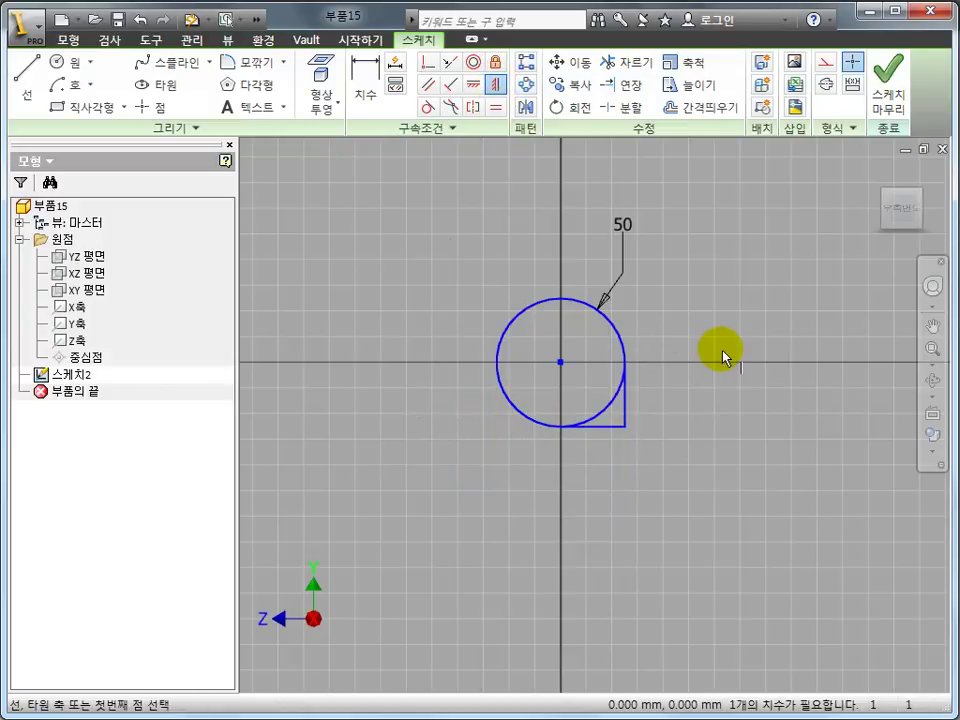
{"action": "key", "text": "ctrl+z"}
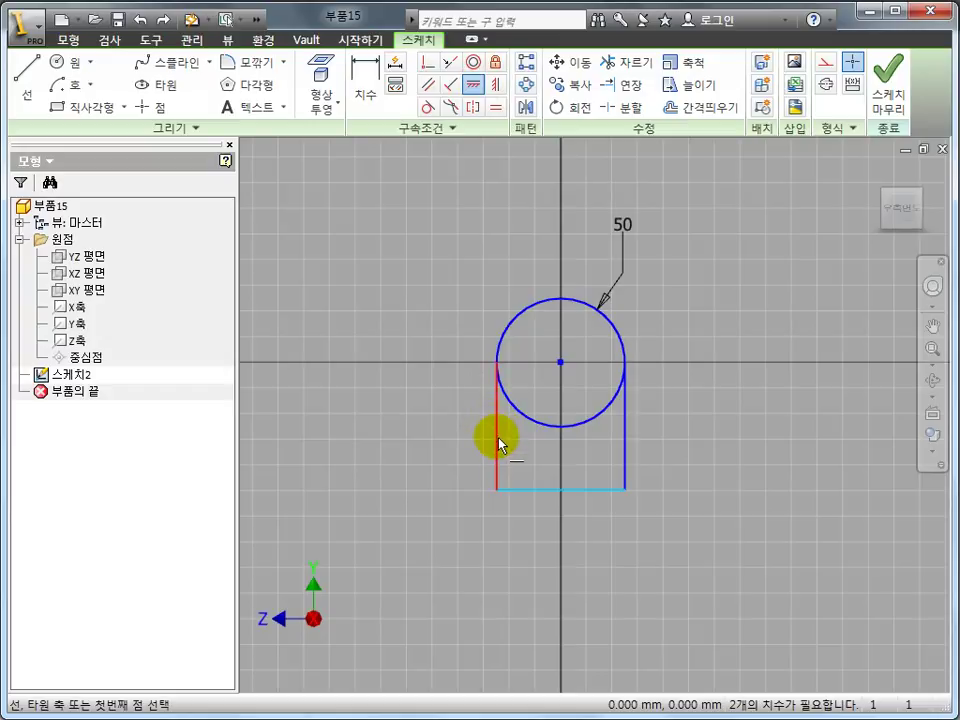
{"action": "key", "text": "d"}
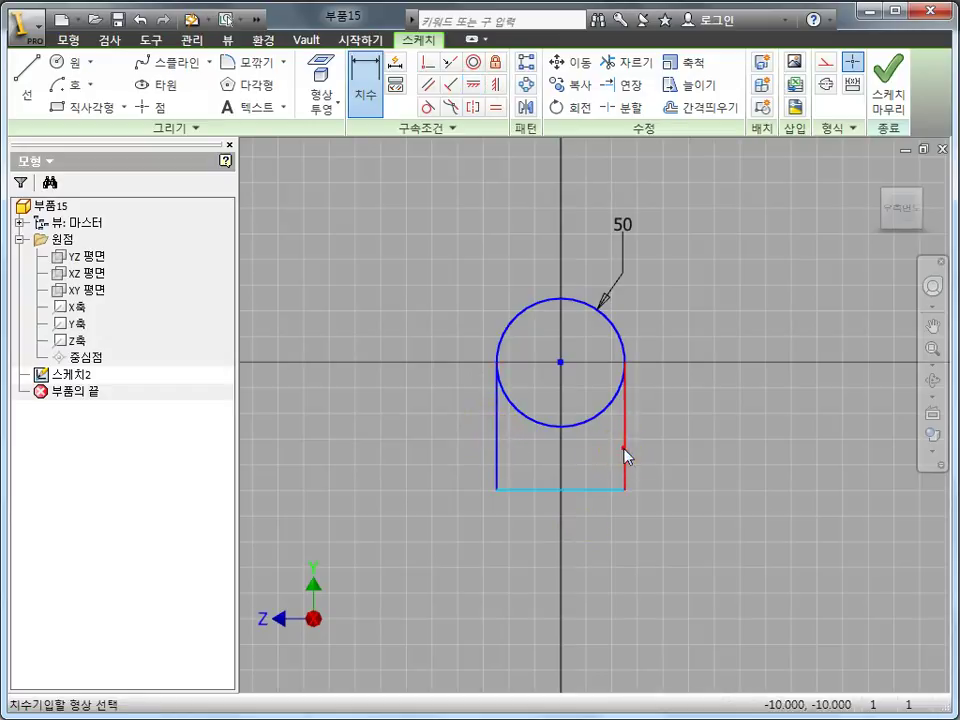
{"action": "left_click", "coordinate": [624, 455]}
{"action": "left_click", "coordinate": [669, 504]}
{"action": "type", "text": "70"}
{"action": "key", "text": "Return"}
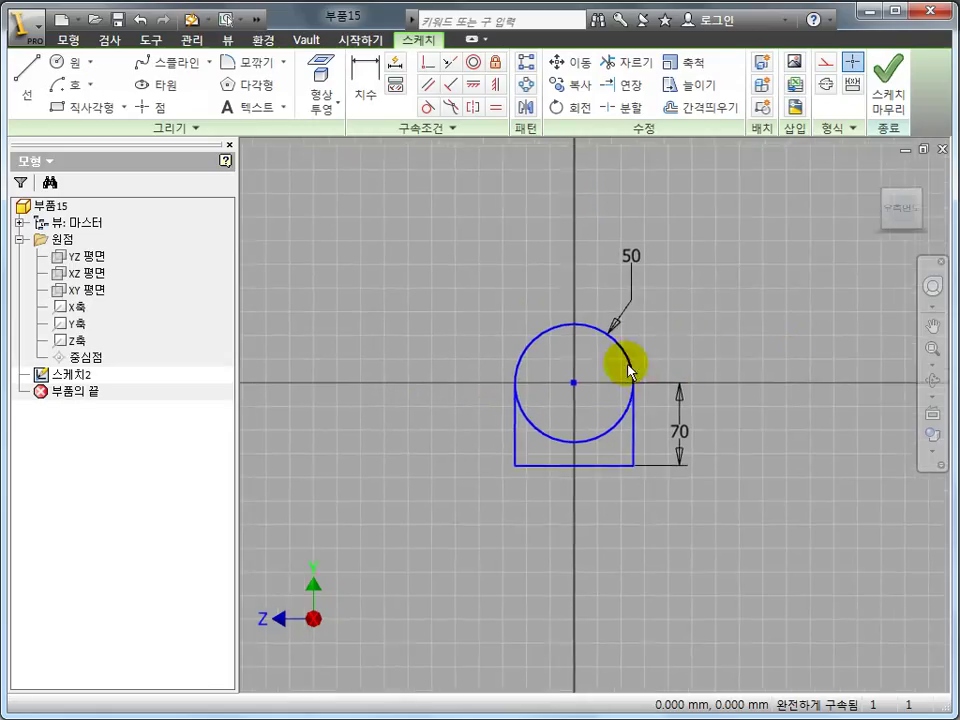
Extrude the arch profile symmetrically by 60 mm into a solid.
{"action": "key", "text": "e"}
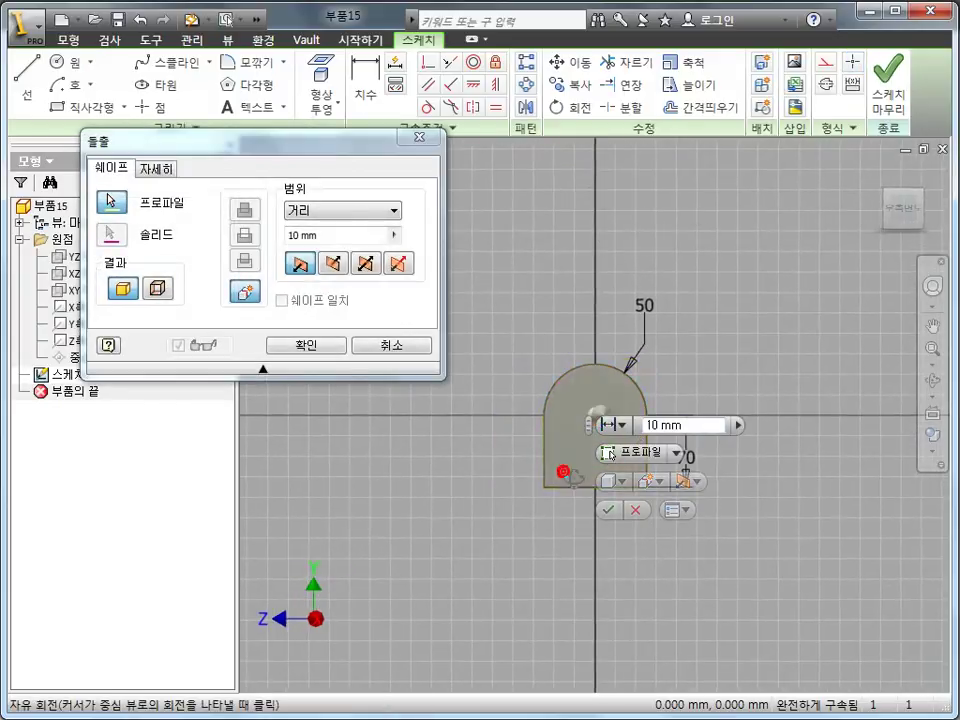
{"action": "left_click", "coordinate": [366, 263]}
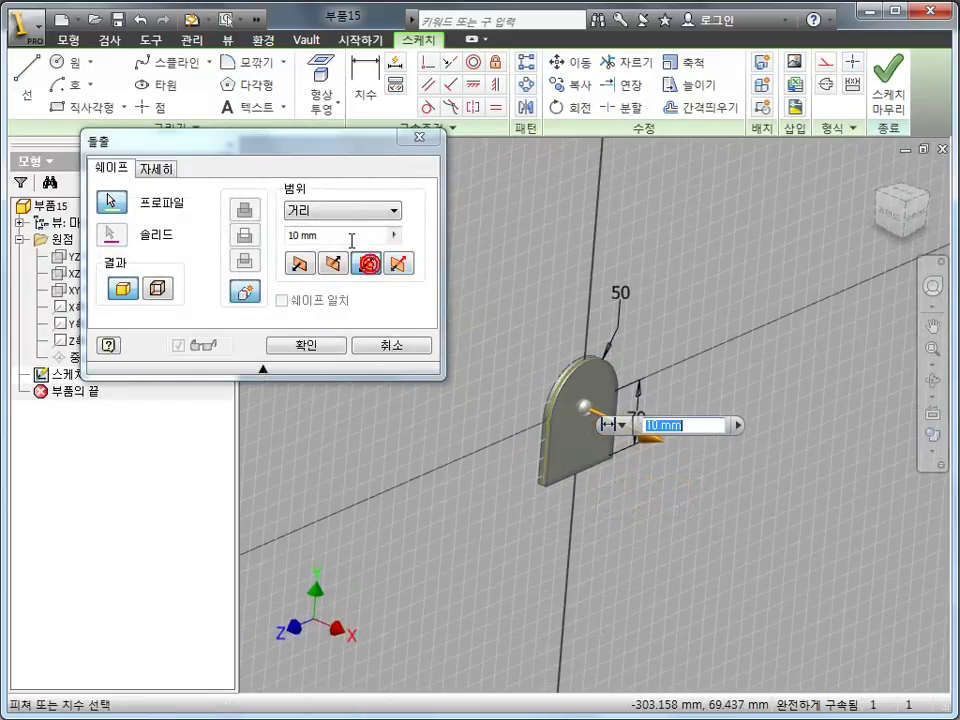
{"action": "left_click", "coordinate": [351, 238]}
{"action": "type", "text": "60"}
{"action": "left_click", "coordinate": [238, 241]}
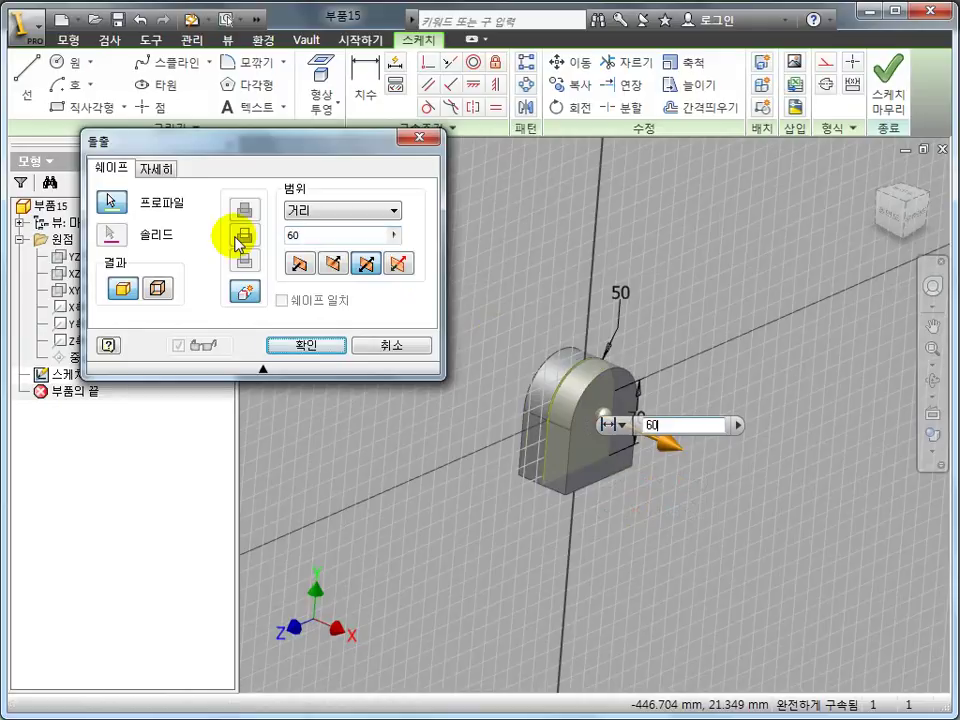
{"action": "left_click", "coordinate": [299, 354]}
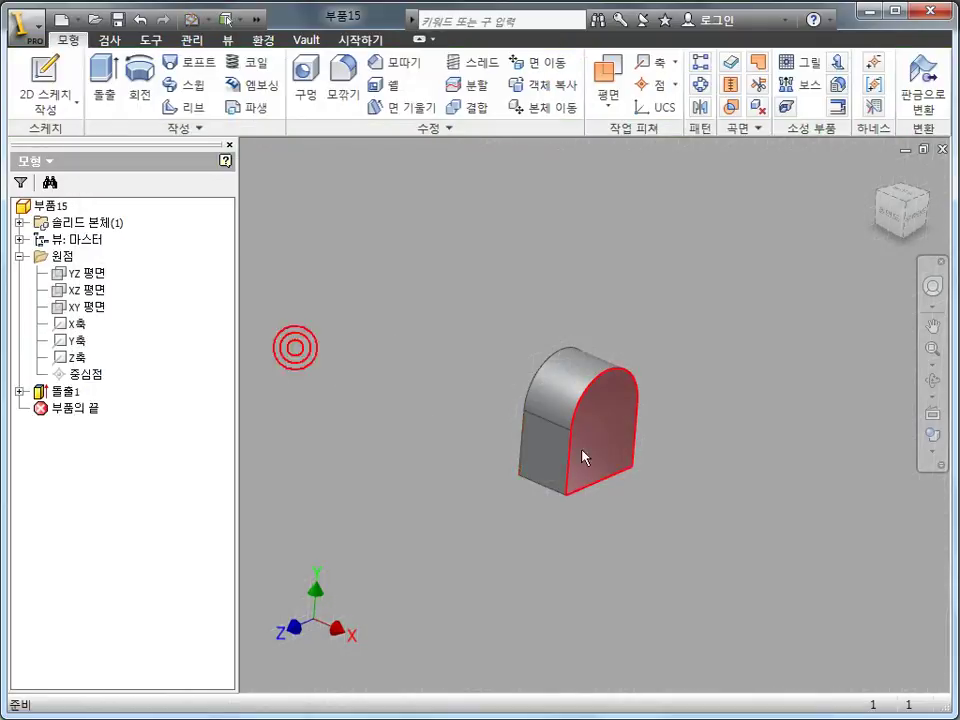
Orbit to the block's underside and start a sketch on its bottom face for a rectangle.
{"action": "mouse_move", "coordinate": [583, 448]}
{"action": "middle_mouse_down", "text": "shift"}
{"action": "mouse_move", "coordinate": [580, 418]}
{"action": "mouse_move", "coordinate": [510, 446]}
{"action": "middle_mouse_up", "text": "shift"}
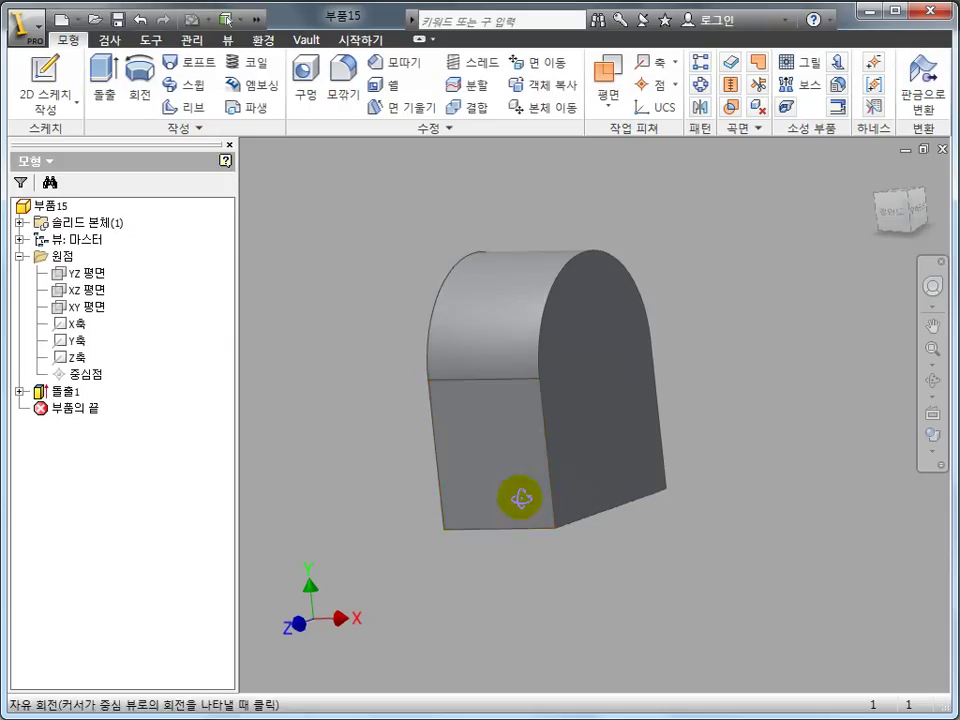
{"action": "middle_click_drag", "start_coordinate": [525, 561], "coordinate": [521, 450], "text": "shift"}
{"action": "left_click", "coordinate": [559, 578]}
{"action": "left_click", "coordinate": [695, 539]}
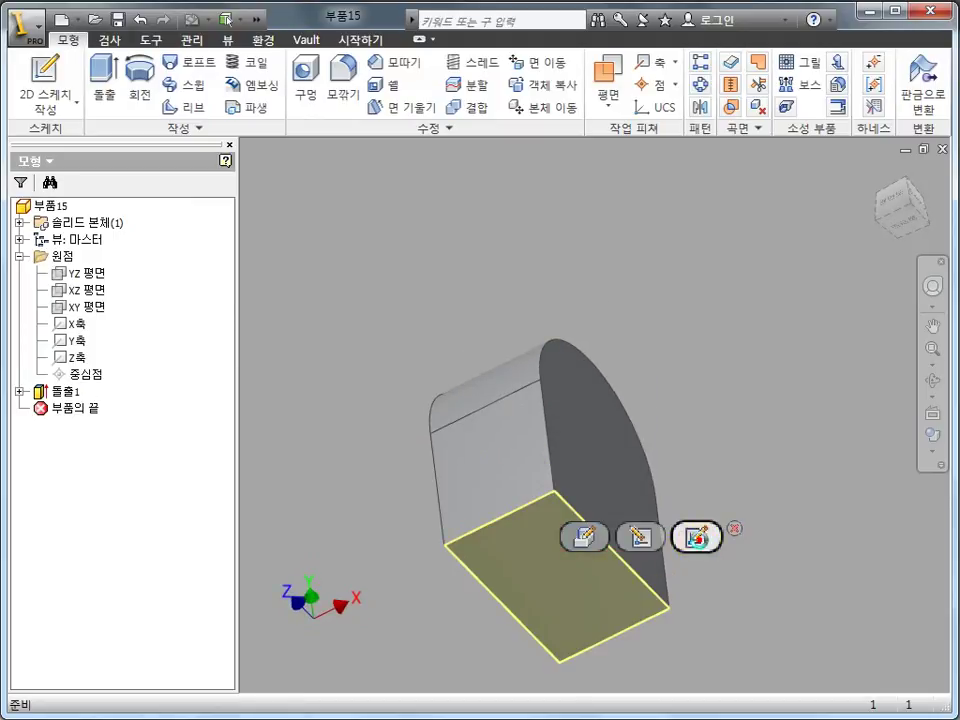
{"action": "left_click", "coordinate": [86, 107]}
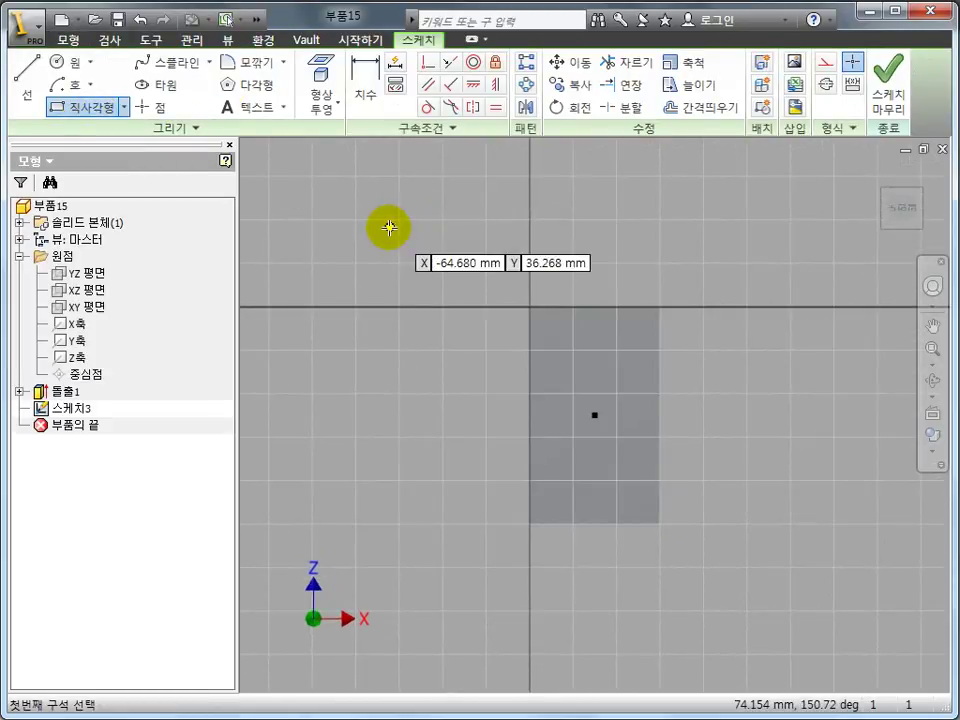
Draw a rectangle by placing its two opposite corners.
{"action": "left_click", "coordinate": [391, 229]}
{"action": "left_click", "coordinate": [740, 578]}
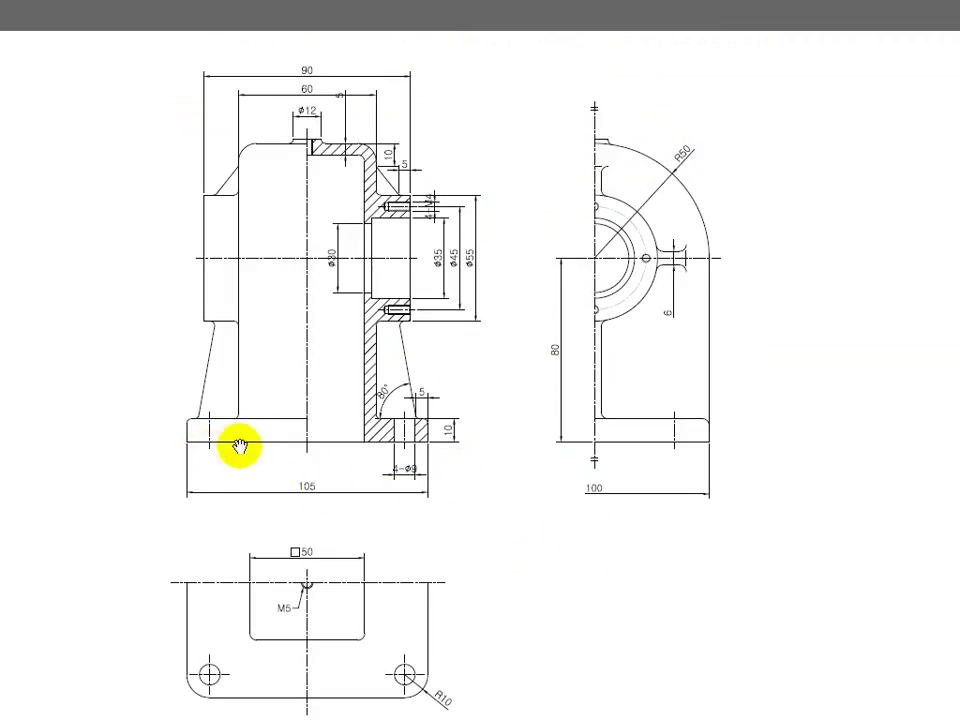
{"action": "key", "text": "alt+Tab"}
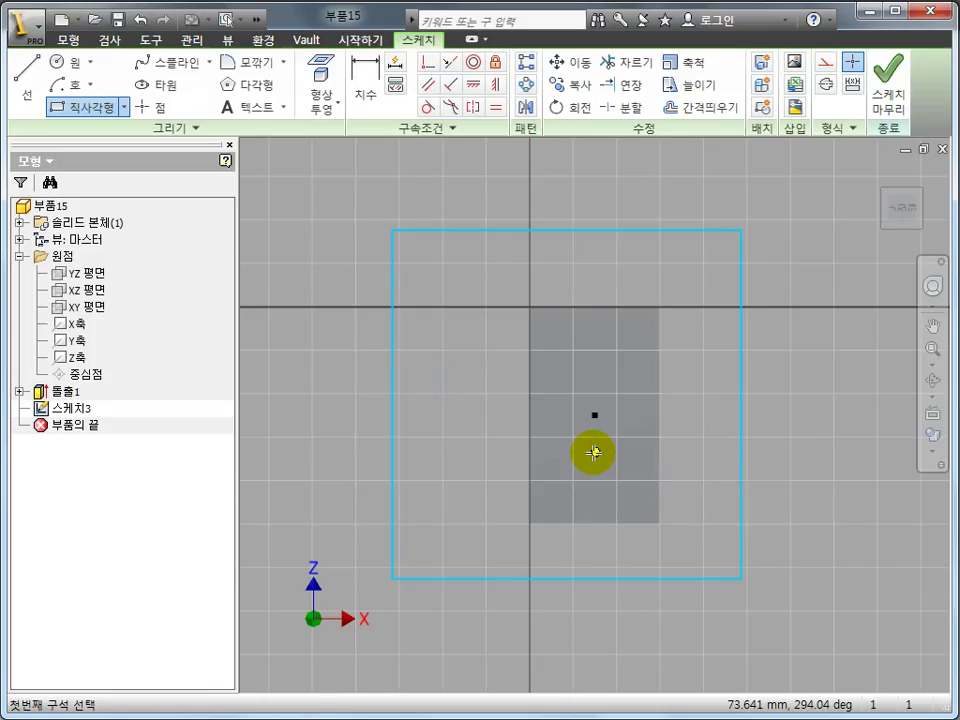
{"action": "key", "text": "alt+Tab"}
{"action": "key", "text": "alt+Tab"}
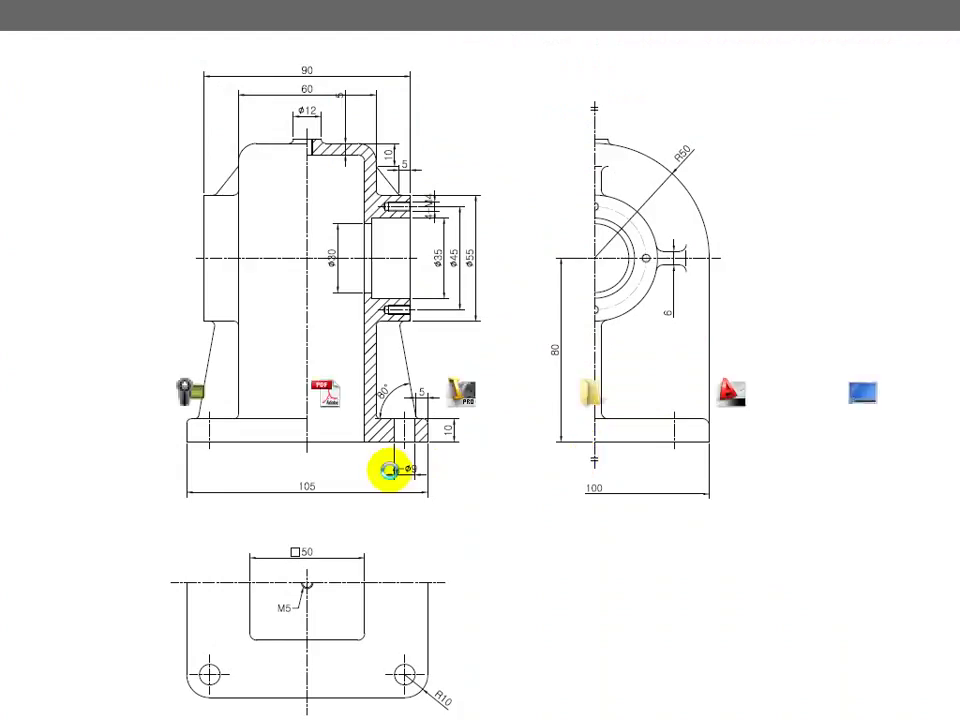
Dimension the rectangle 100 high and 105 wide.
{"action": "key", "text": "Escape"}
{"action": "key", "text": "d"}
{"action": "left_click", "coordinate": [743, 456]}
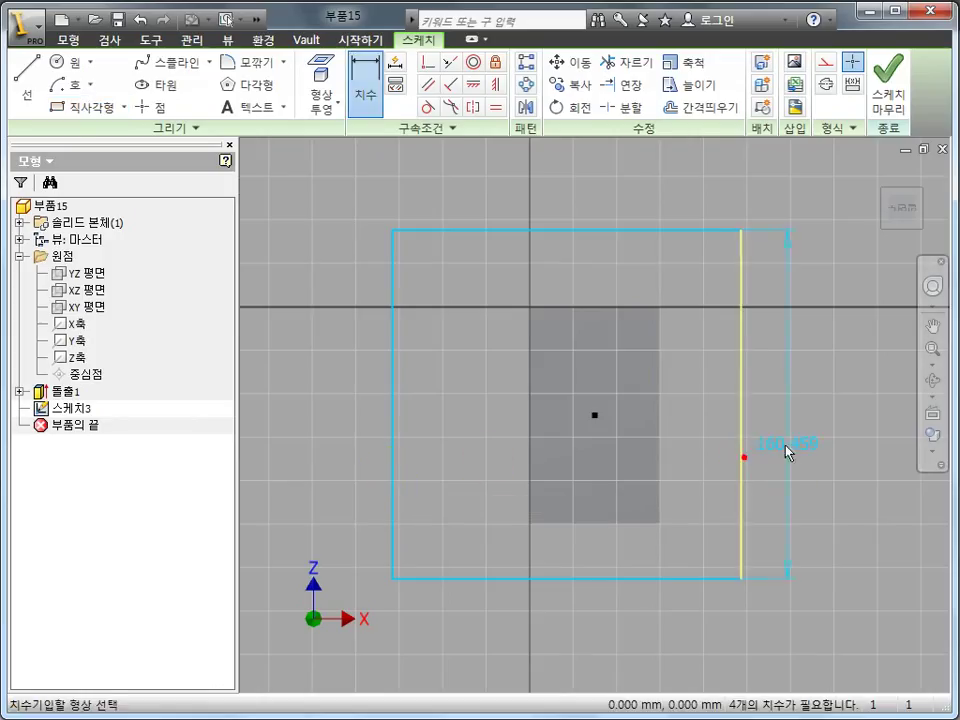
{"action": "left_click", "coordinate": [790, 446]}
{"action": "type", "text": "100"}
{"action": "key", "text": "Return"}
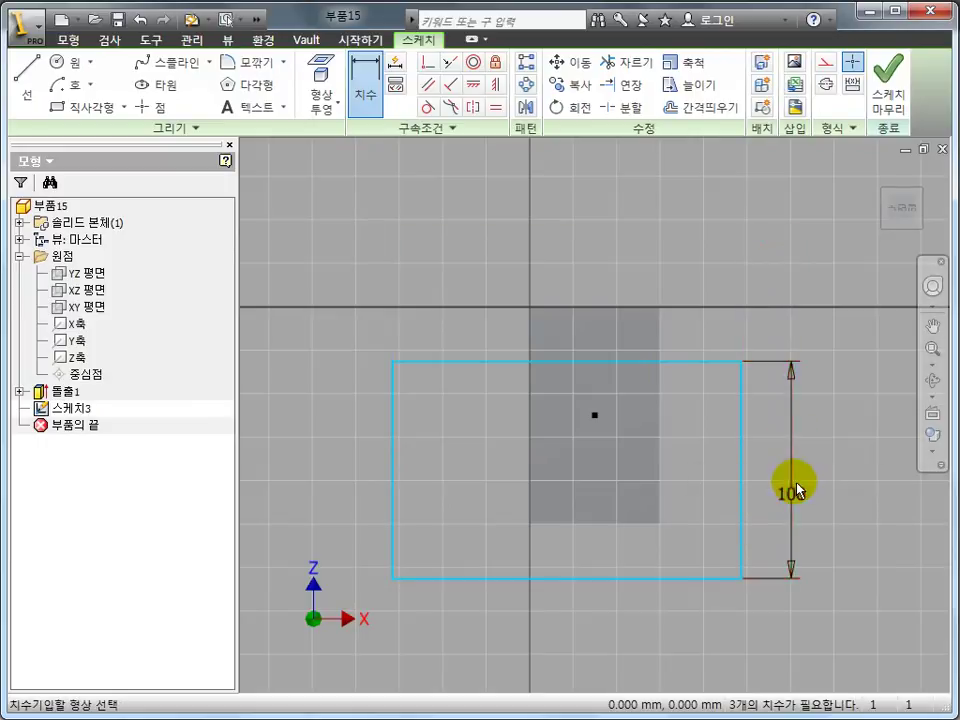
{"action": "left_click", "coordinate": [718, 362]}
{"action": "left_click", "coordinate": [720, 326]}
{"action": "type", "text": "105"}
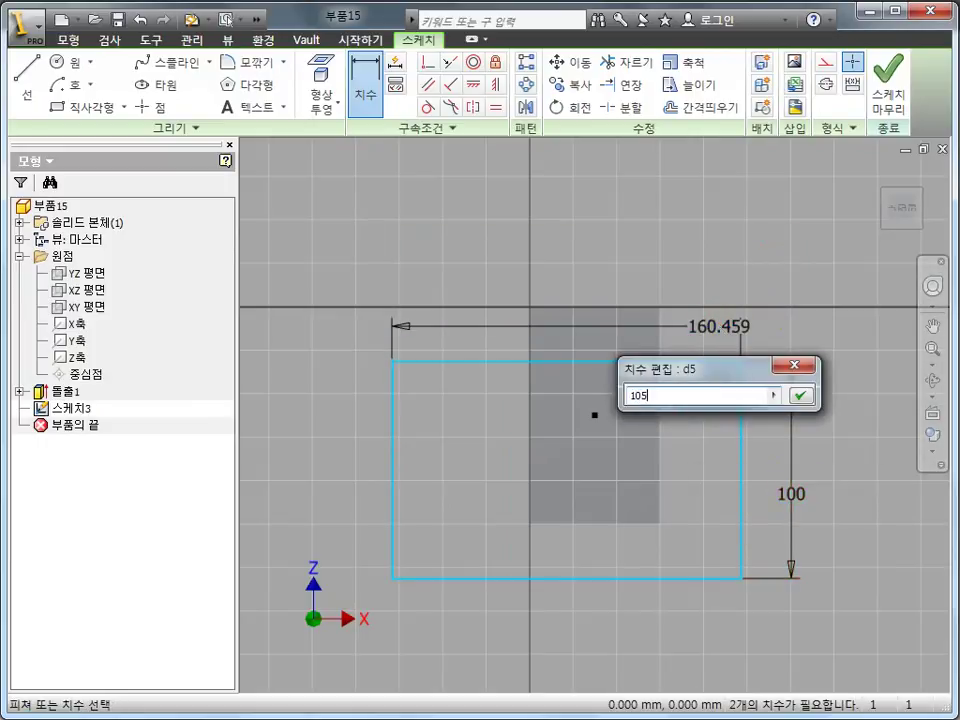
{"action": "key", "text": "Return"}
{"action": "key", "text": "Escape"}
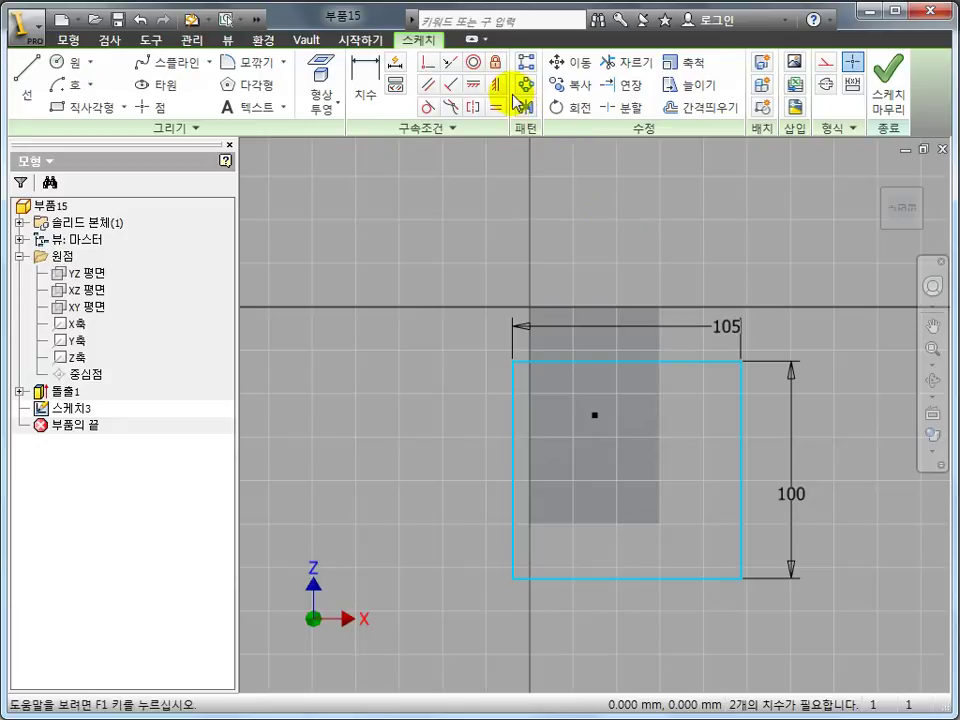
Align the rectangle's bottom and left midpoints vertically and horizontally with the part's centre point.
{"action": "left_click", "coordinate": [503, 87]}
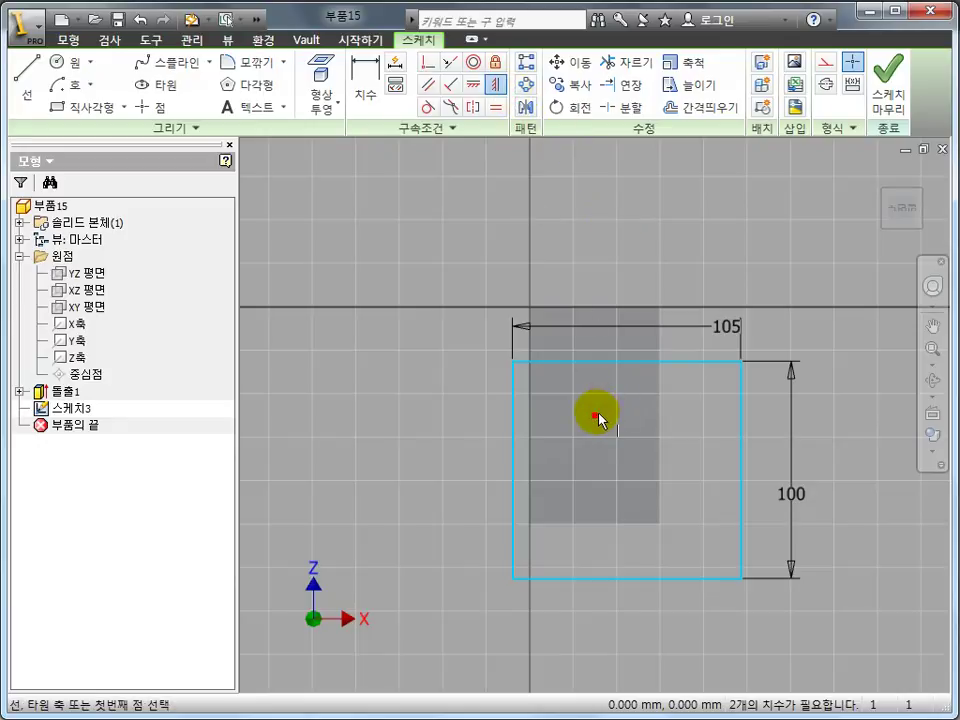
{"action": "left_click", "coordinate": [596, 413]}
{"action": "left_click", "coordinate": [629, 580]}
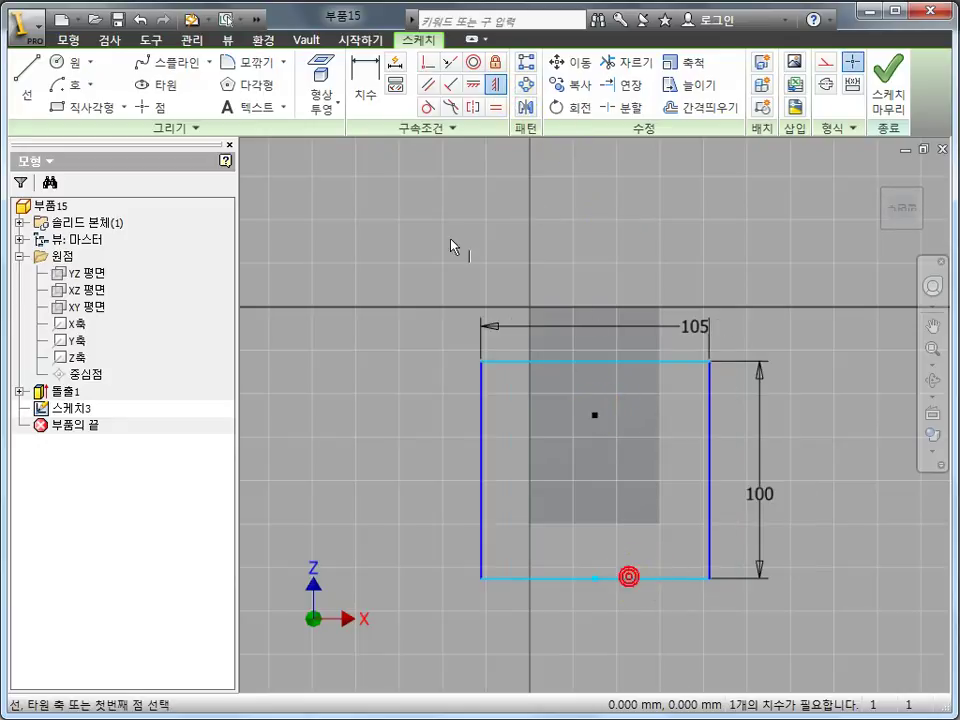
{"action": "left_click", "coordinate": [472, 84]}
{"action": "left_click", "coordinate": [595, 415]}
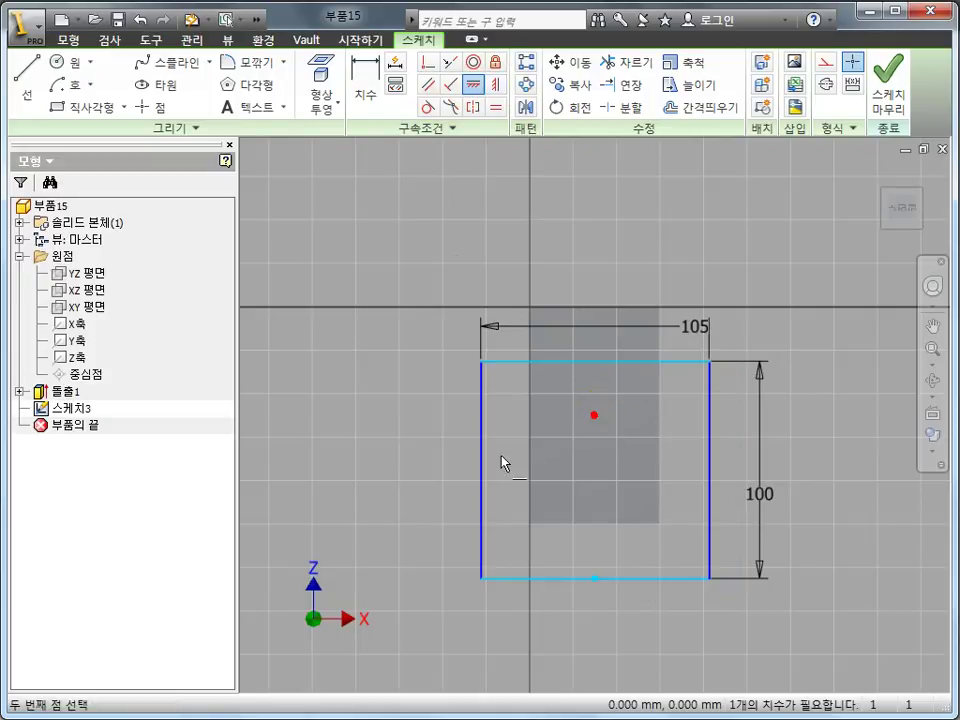
{"action": "left_click", "coordinate": [481, 469]}
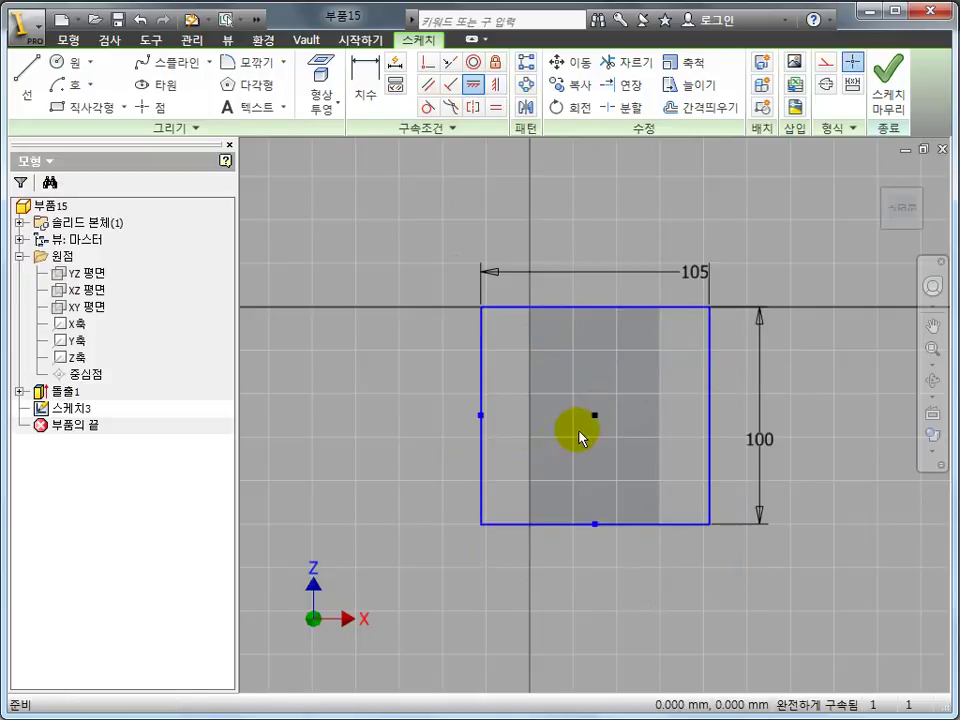
Delete the rectangle's 100 height dimension.
{"action": "middle_click_drag", "start_coordinate": [583, 439], "coordinate": [503, 490], "text": "shift"}
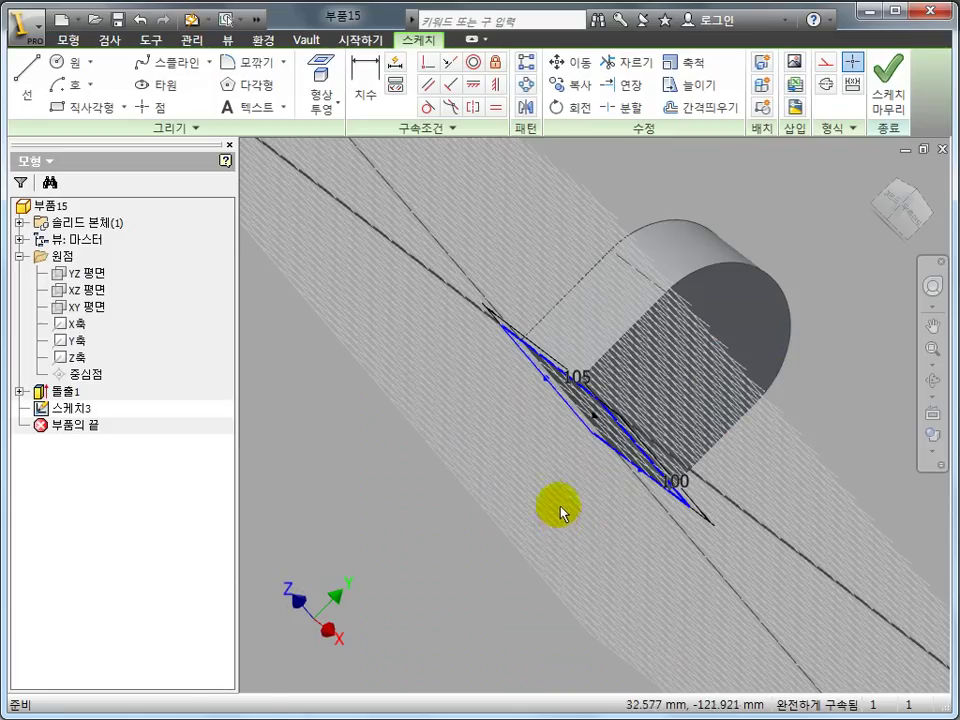
{"action": "middle_click_drag", "start_coordinate": [559, 508], "coordinate": [619, 441], "text": "shift"}
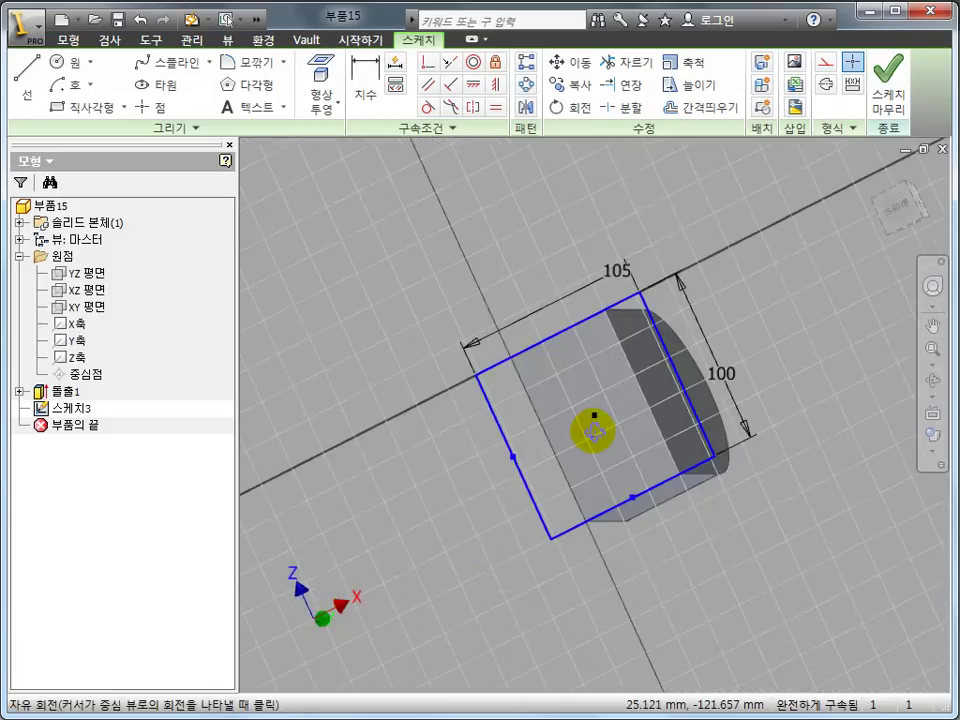
{"action": "scroll", "coordinate": [608, 378], "scroll_direction": "down", "scroll_amount": 2}
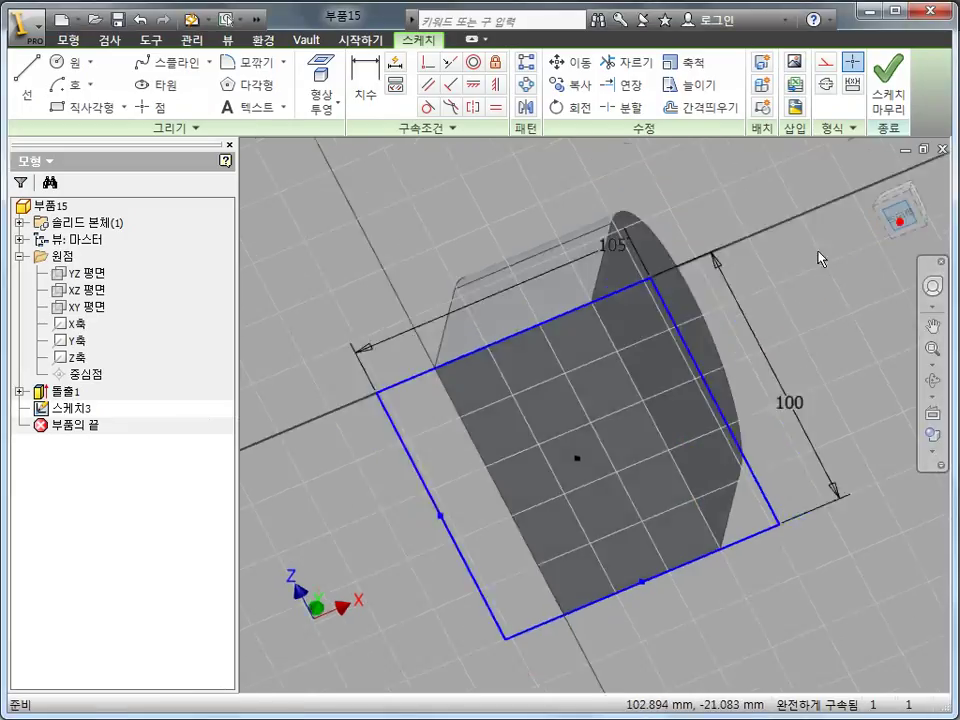
{"action": "key", "text": "Page_Up"}
{"action": "left_click", "coordinate": [703, 450]}
{"action": "key", "text": "Delete"}
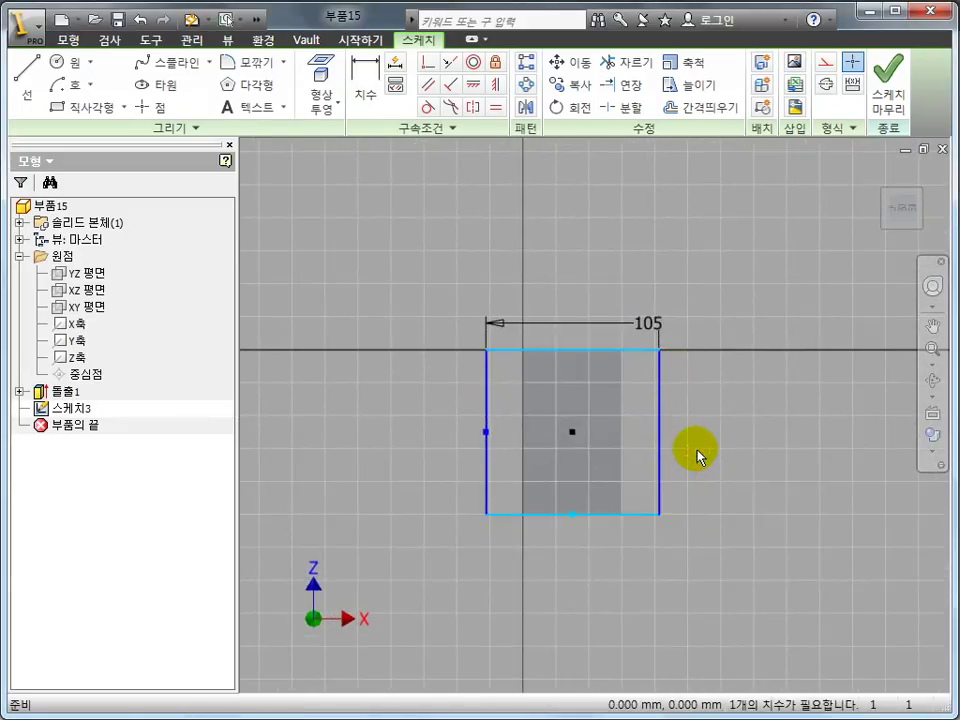
Project the block's edges and make the rectangle's top line collinear with the projected edge.
{"action": "left_click", "coordinate": [633, 355]}
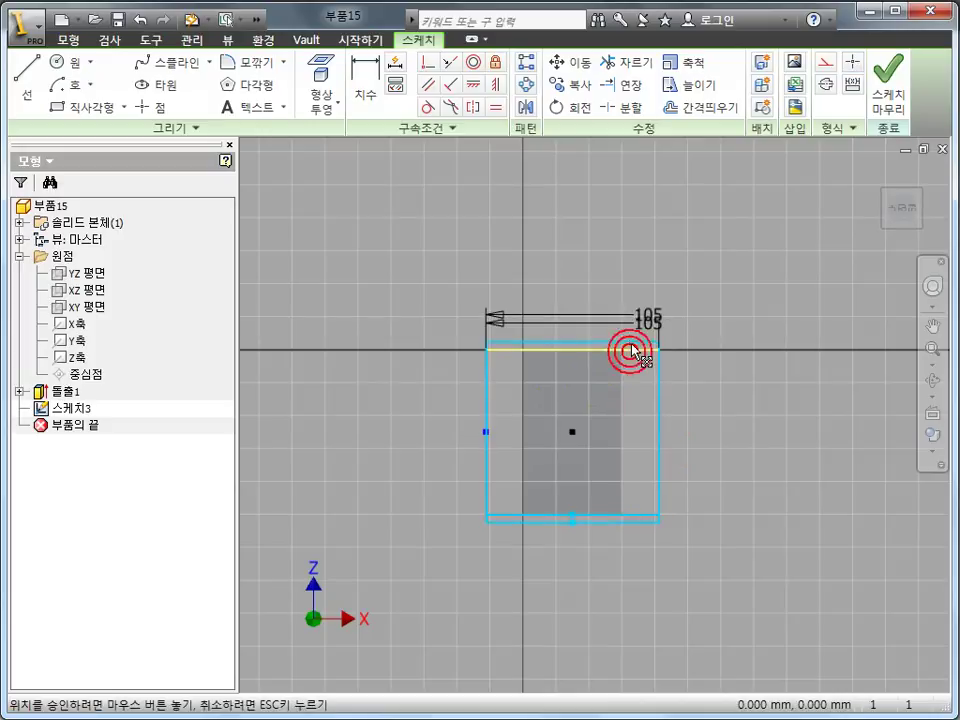
{"action": "left_click", "coordinate": [744, 317]}
{"action": "left_click", "coordinate": [320, 75]}
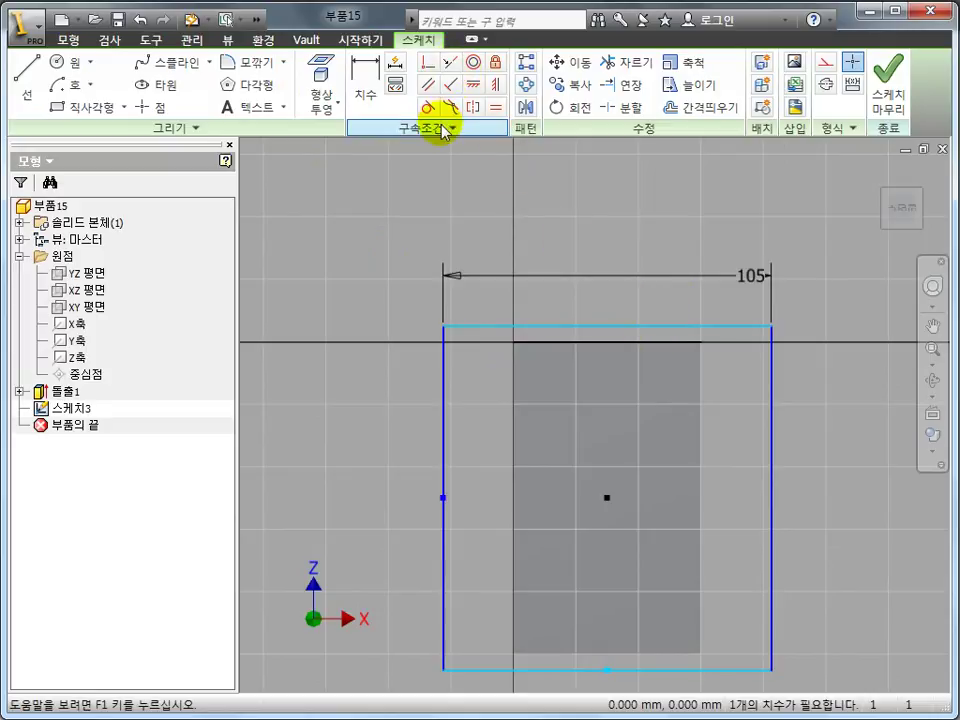
{"action": "left_click", "coordinate": [447, 67]}
{"action": "left_click", "coordinate": [564, 345]}
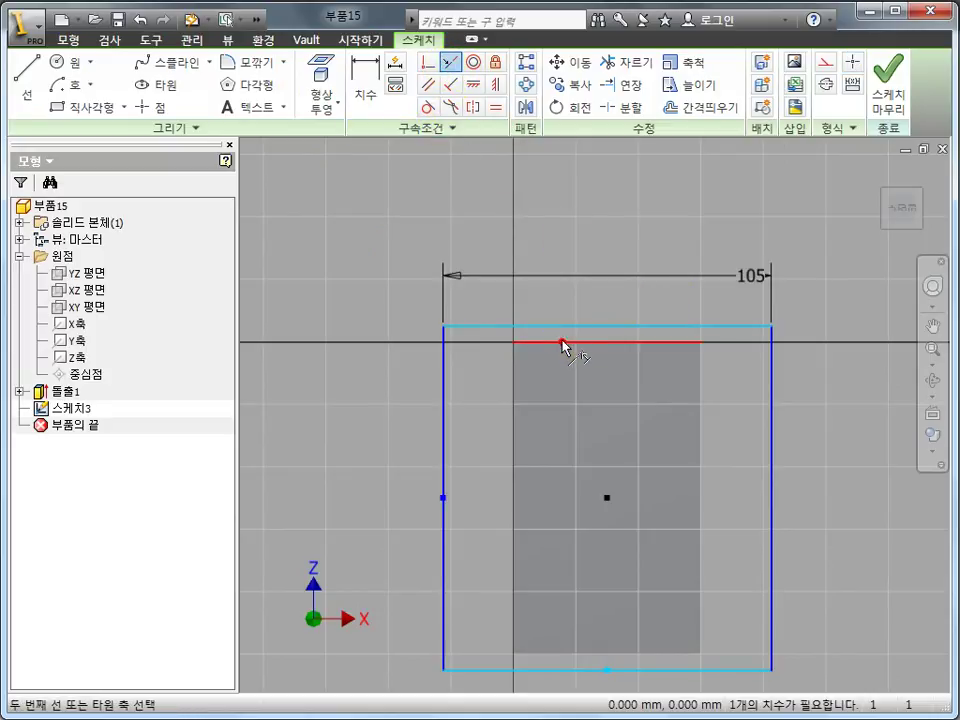
{"action": "left_click", "coordinate": [578, 327]}
{"action": "scroll", "coordinate": [540, 403], "scroll_direction": "up", "scroll_amount": 3}
{"action": "middle_click_drag", "start_coordinate": [608, 413], "coordinate": [557, 465], "text": "shift"}
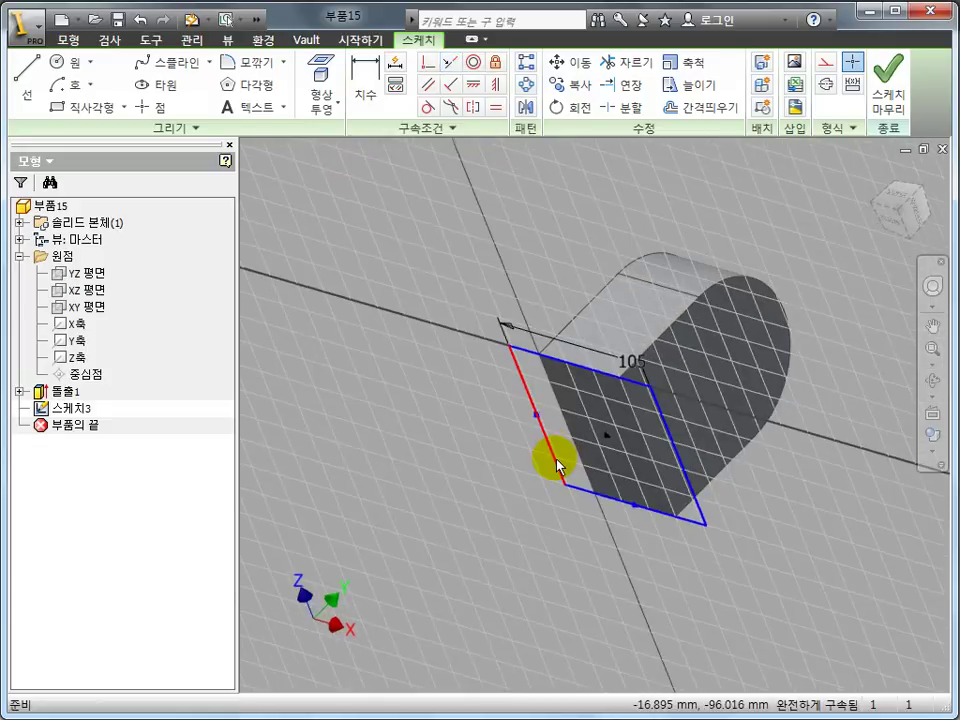
Extrude the base rectangle with default settings into the 돌출2 plate.
{"action": "key", "text": "e"}
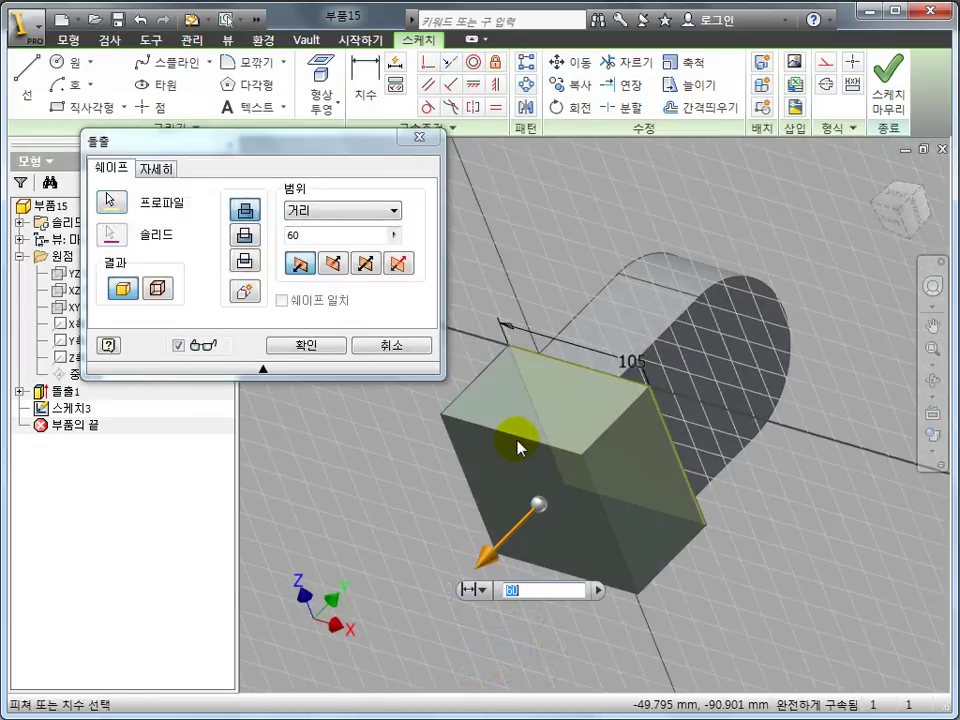
{"action": "key", "text": "Return"}
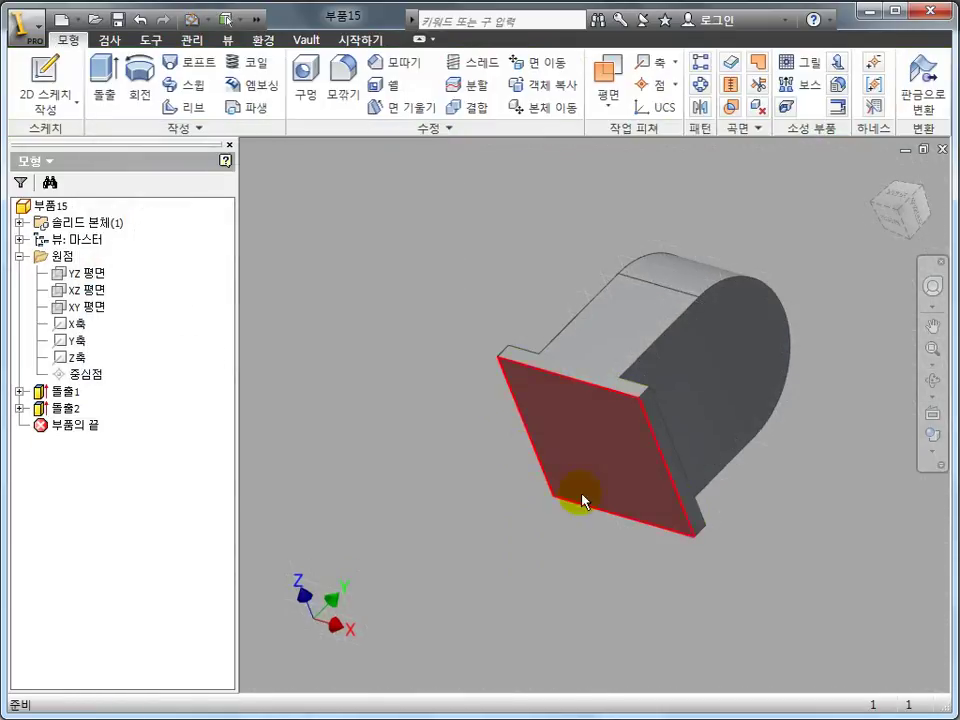
{"action": "mouse_move", "coordinate": [574, 503]}
{"action": "middle_mouse_down", "text": "shift"}
{"action": "mouse_move", "coordinate": [578, 531]}
{"action": "mouse_move", "coordinate": [707, 521]}
{"action": "mouse_move", "coordinate": [639, 572]}
{"action": "mouse_move", "coordinate": [654, 542]}
{"action": "middle_mouse_up", "text": "shift"}
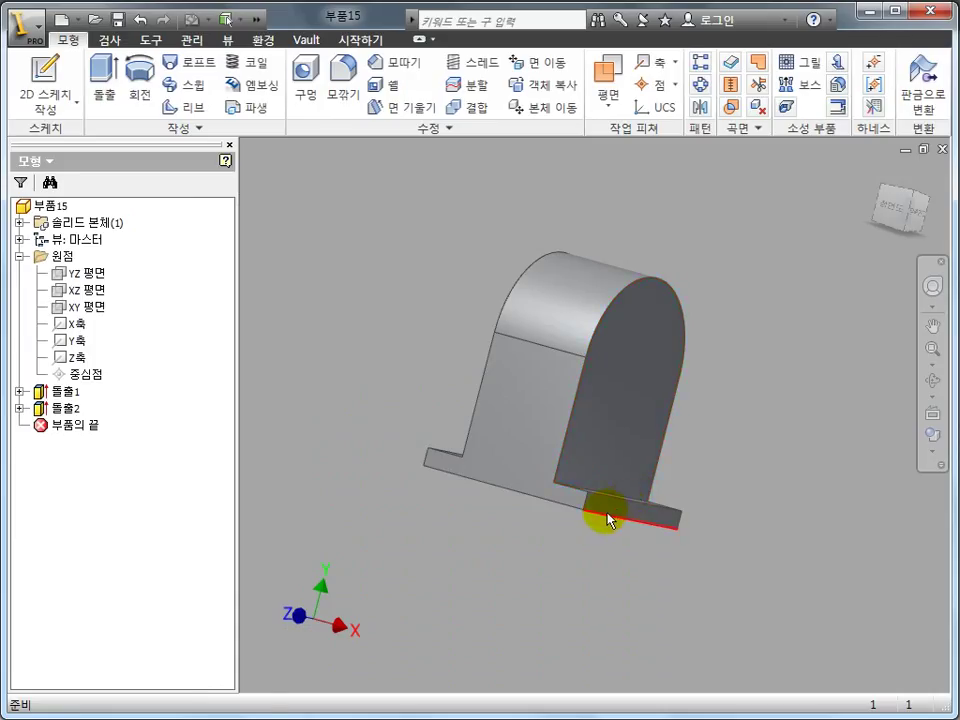
{"action": "middle_click_drag", "start_coordinate": [611, 514], "coordinate": [613, 480], "text": "shift"}
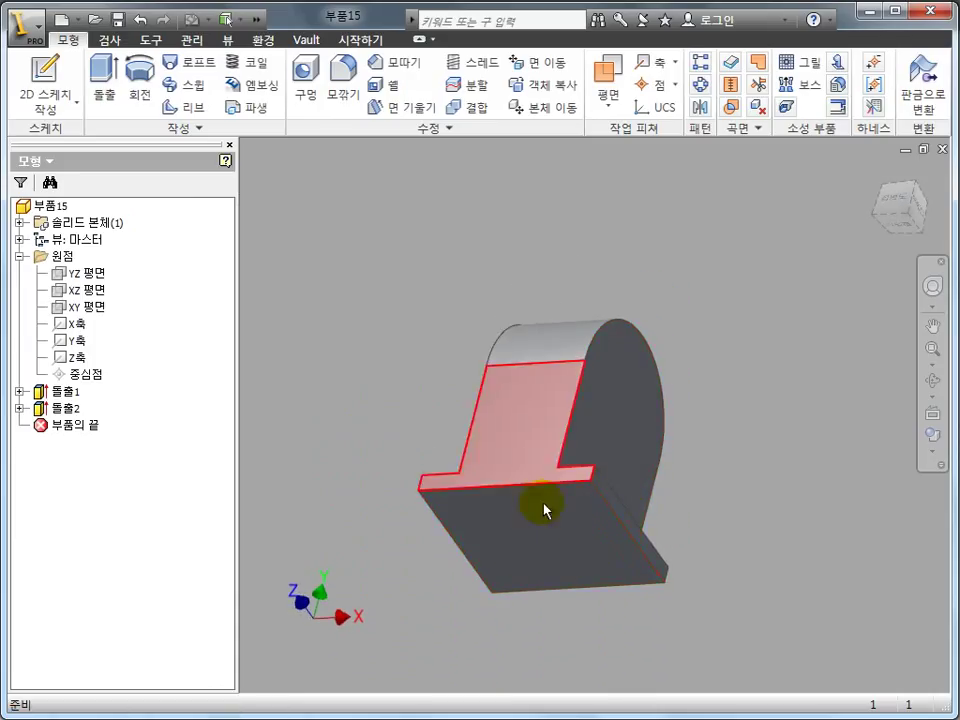
{"action": "mouse_move", "coordinate": [542, 508]}
{"action": "middle_mouse_down", "text": "shift"}
{"action": "mouse_move", "coordinate": [637, 426]}
{"action": "mouse_move", "coordinate": [591, 421]}
{"action": "middle_mouse_up", "text": "shift"}
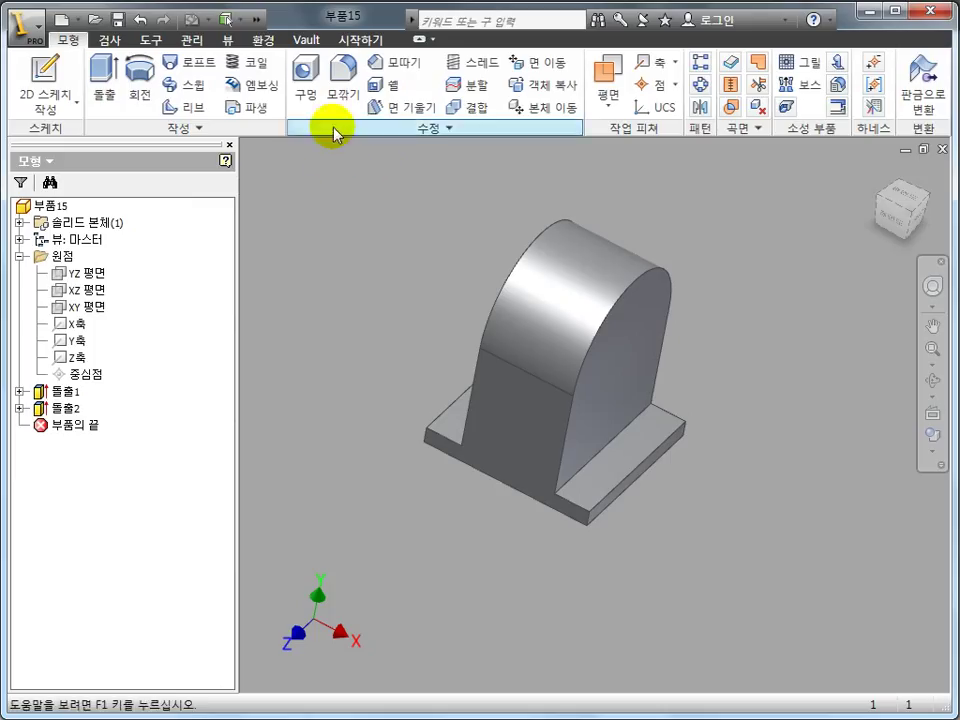
Fillet the front and back arch edge chains with an 8 mm radius.
{"action": "left_click", "coordinate": [343, 72]}
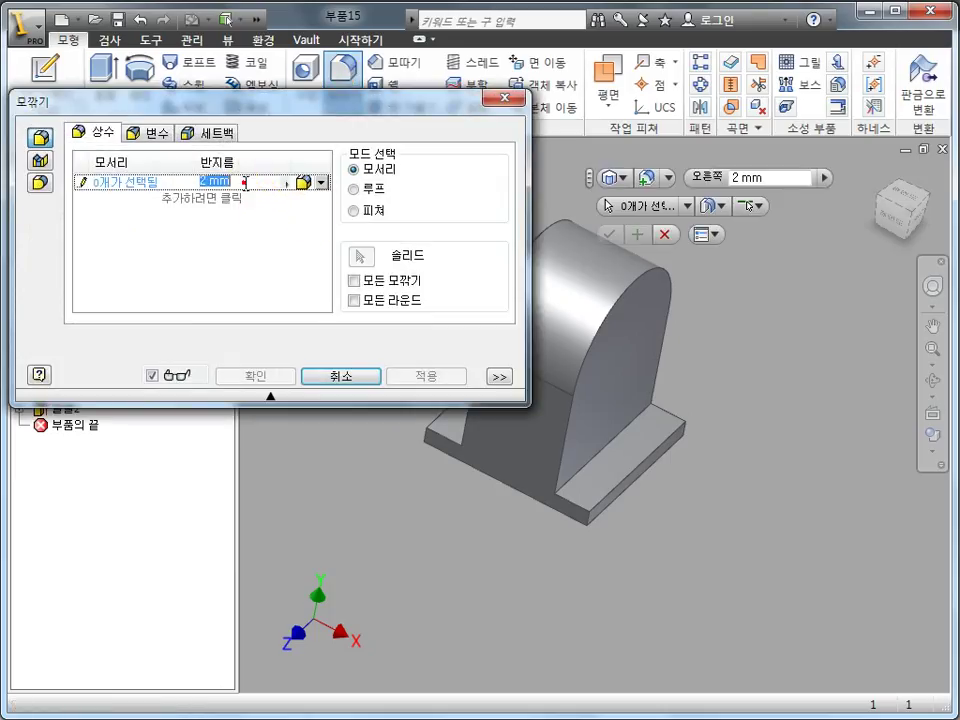
{"action": "type", "text": "8"}
{"action": "left_click", "coordinate": [147, 185]}
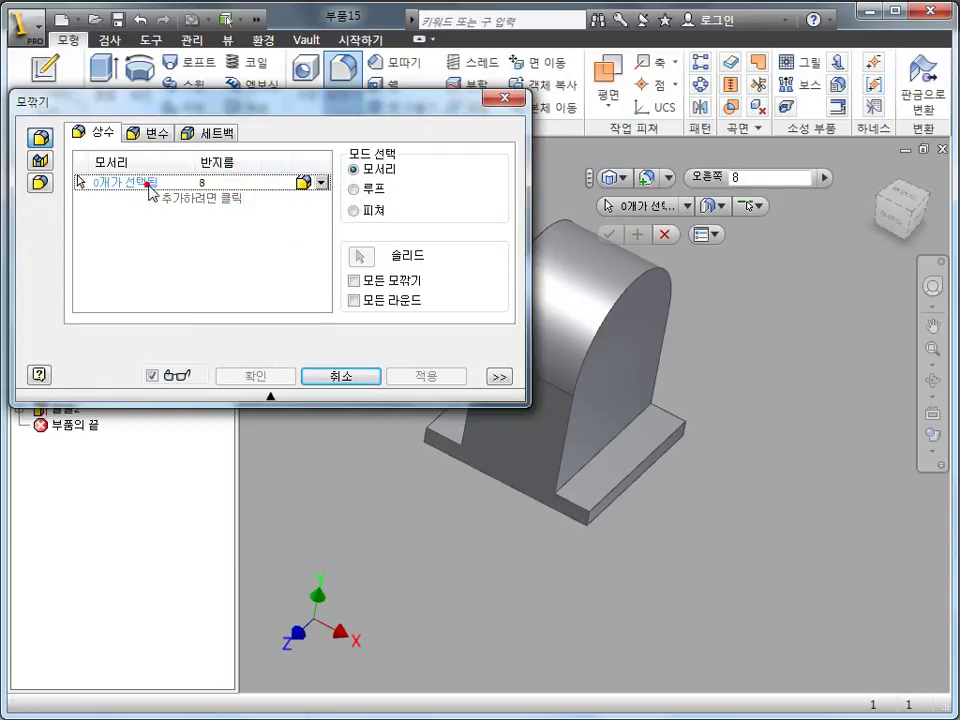
{"action": "left_click", "coordinate": [660, 276]}
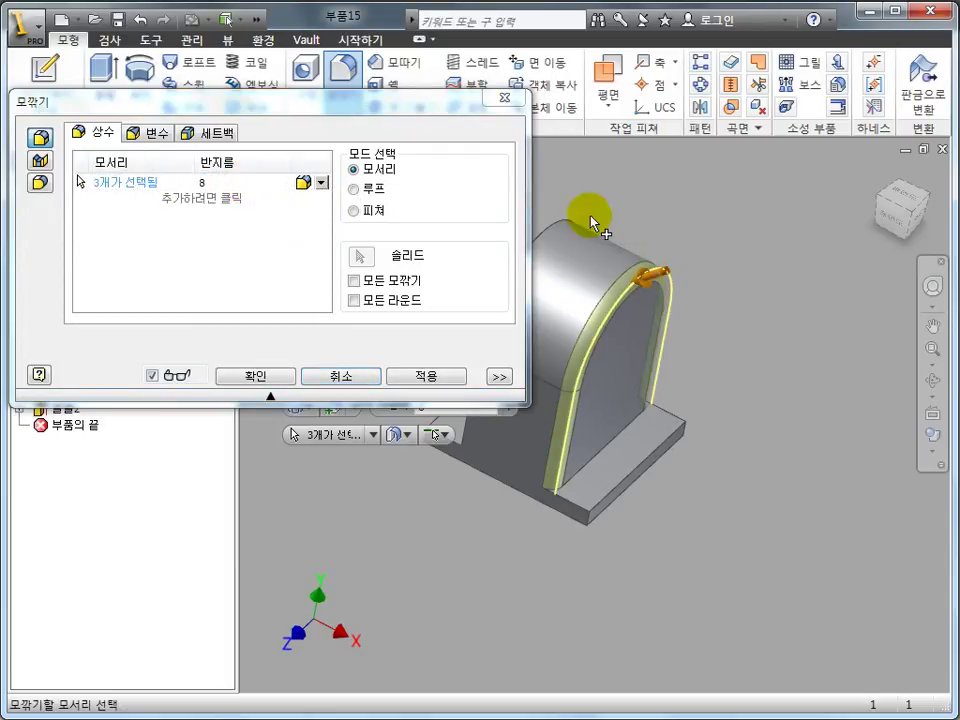
{"action": "left_click", "coordinate": [574, 236]}
{"action": "left_click", "coordinate": [257, 377]}
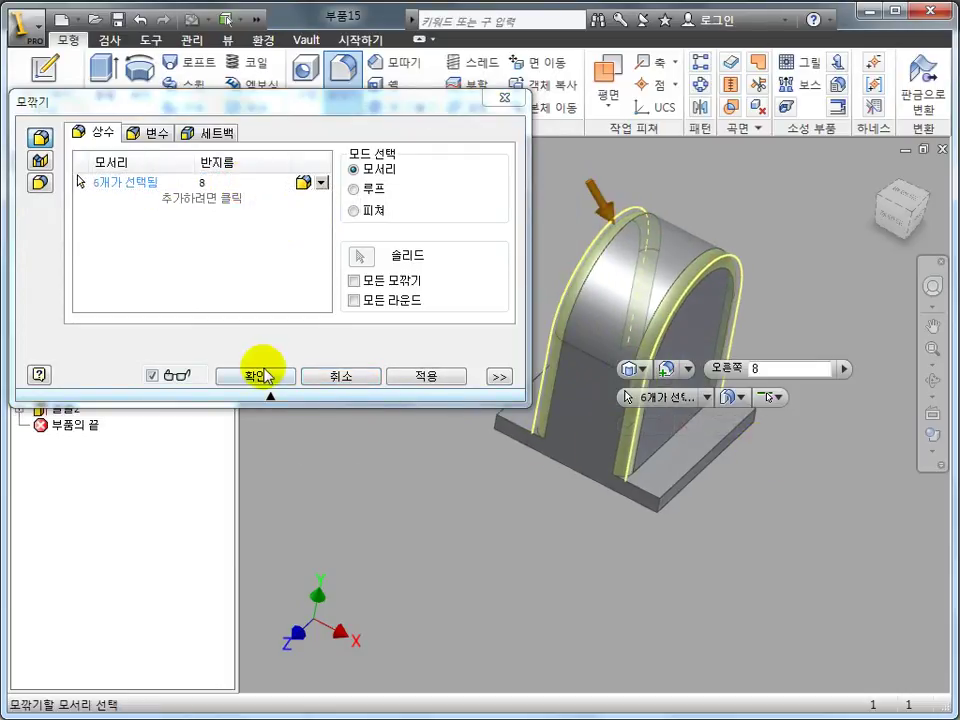
{"action": "mouse_move", "coordinate": [467, 467]}
{"action": "middle_mouse_down", "text": "shift"}
{"action": "mouse_move", "coordinate": [493, 407]}
{"action": "mouse_move", "coordinate": [529, 450]}
{"action": "middle_mouse_up", "text": "shift"}
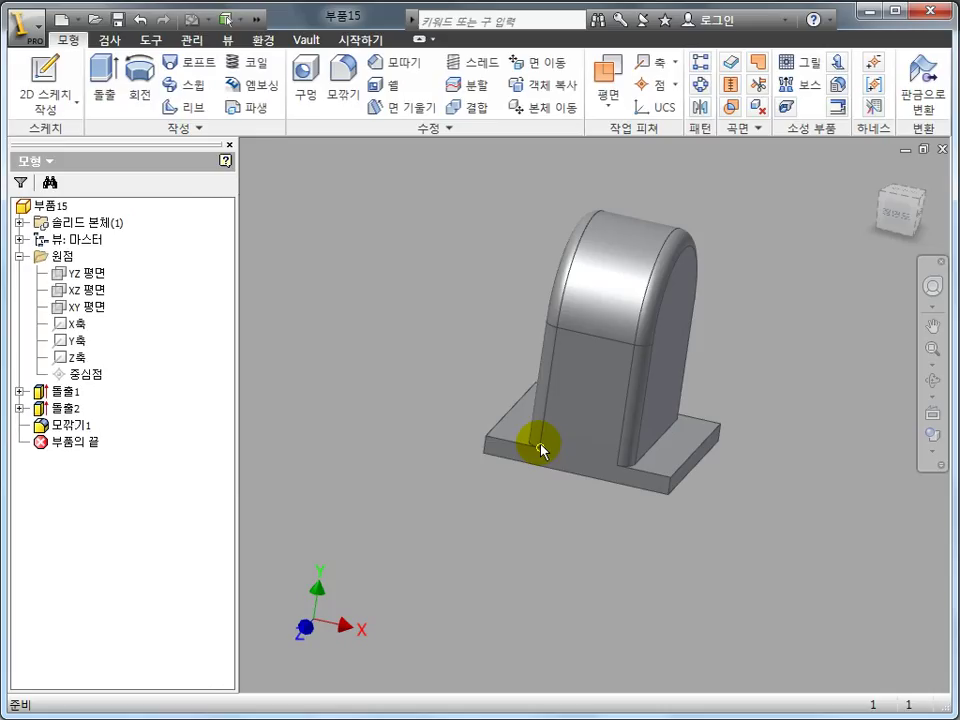
{"action": "middle_click_drag", "start_coordinate": [600, 565], "coordinate": [585, 529], "text": "shift"}
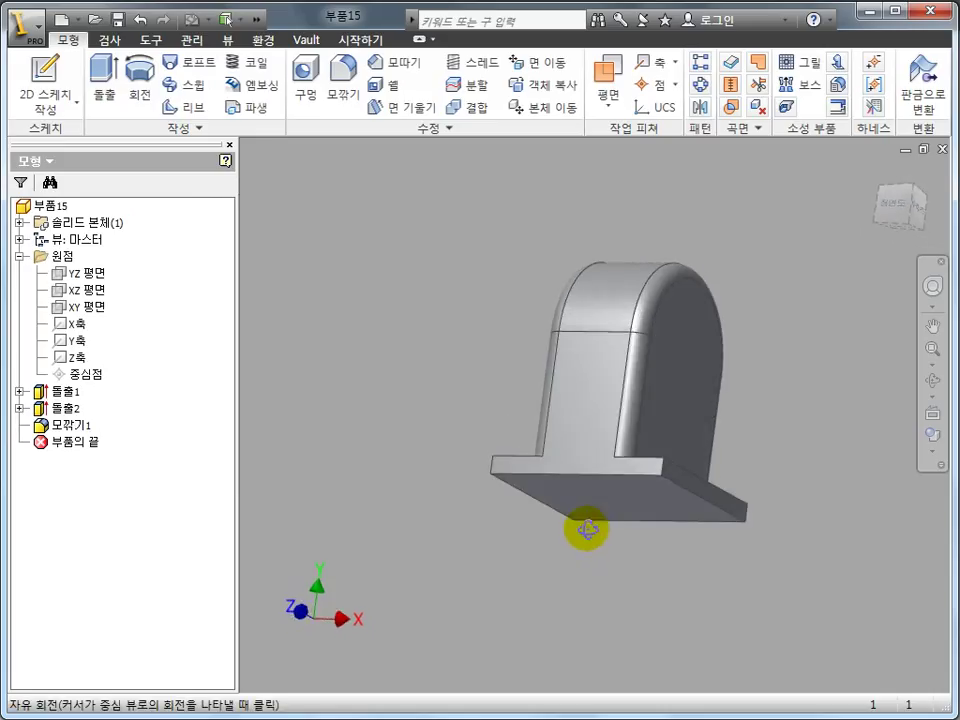
Shell the part with 5 mm walls, removing the base bottom face.
{"action": "left_click", "coordinate": [386, 86]}
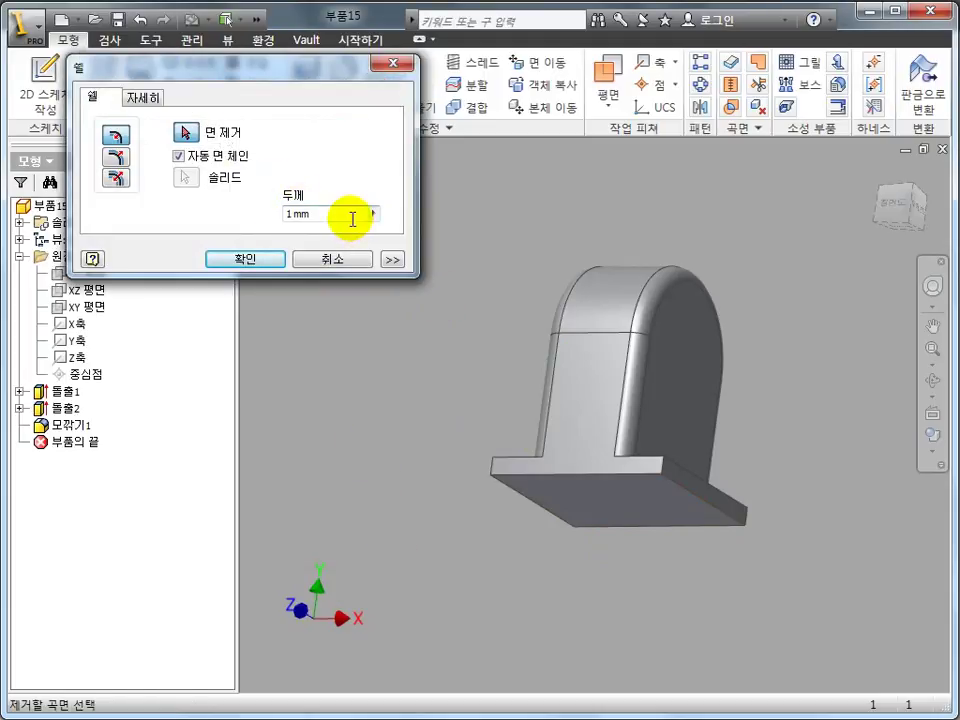
{"action": "double_click", "coordinate": [352, 216]}
{"action": "type", "text": "65"}
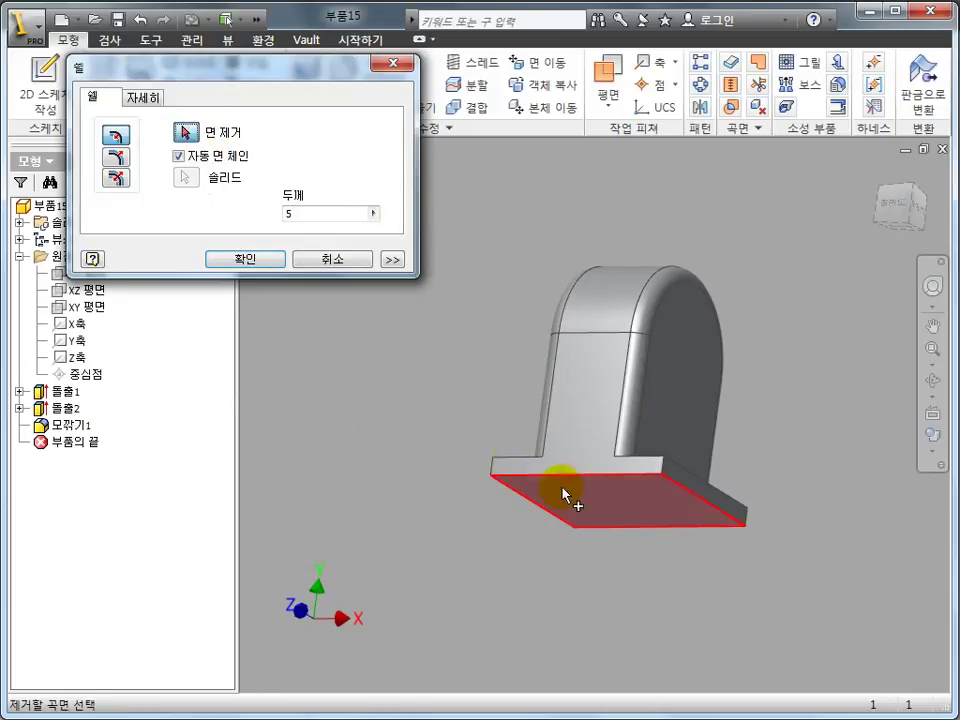
{"action": "left_click", "coordinate": [563, 489]}
{"action": "left_click", "coordinate": [250, 262]}
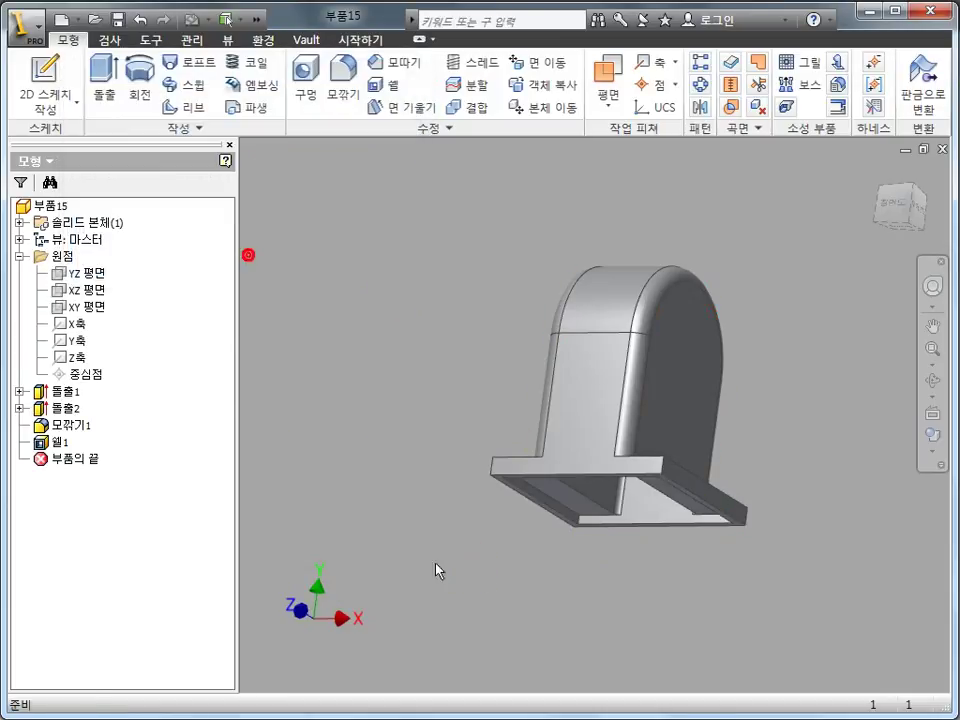
{"action": "mouse_move", "coordinate": [437, 568]}
{"action": "left_mouse_down"}
{"action": "mouse_move", "coordinate": [546, 511]}
{"action": "mouse_move", "coordinate": [559, 555]}
{"action": "mouse_move", "coordinate": [552, 598]}
{"action": "left_mouse_up"}
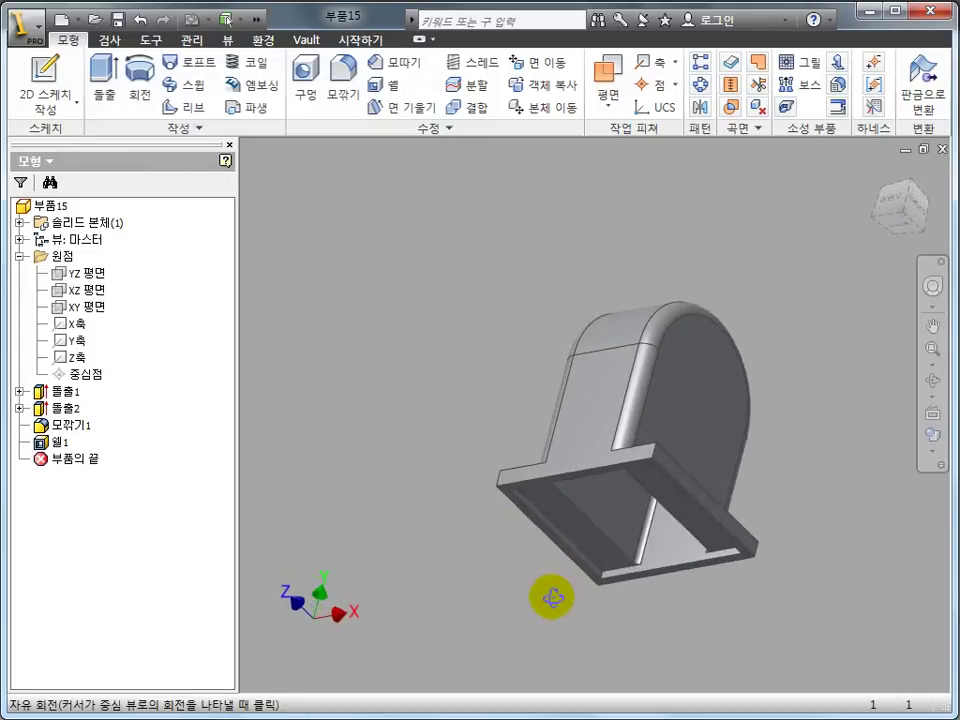
Edit Shell1 to give one base flange face a unique 10 mm thickness.
{"action": "double_click", "coordinate": [58, 441]}
{"action": "left_click", "coordinate": [392, 259]}
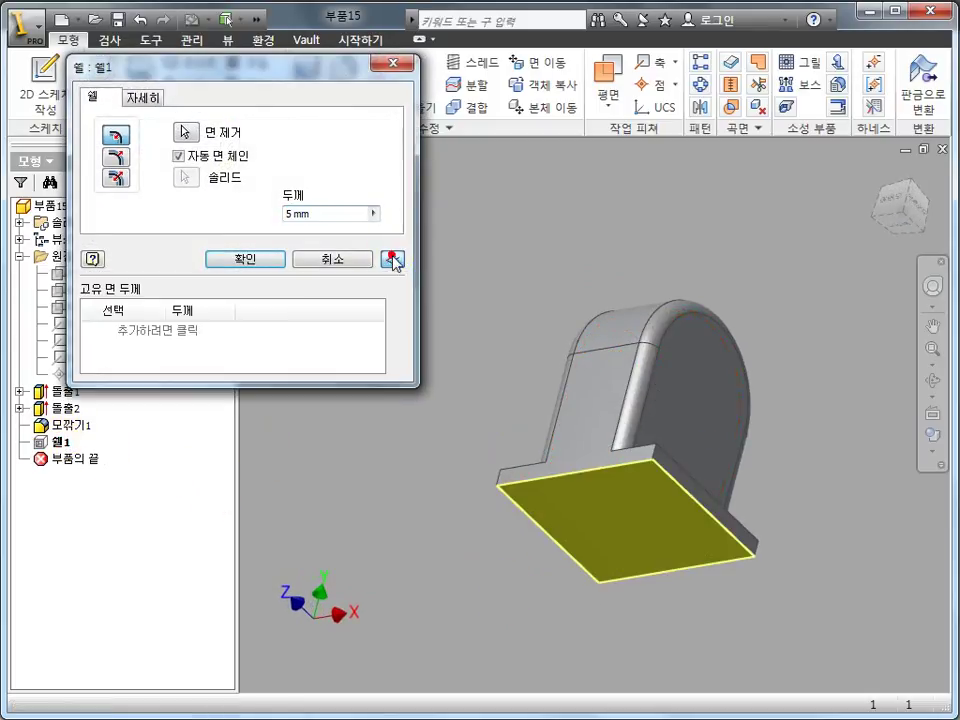
{"action": "left_click", "coordinate": [170, 340]}
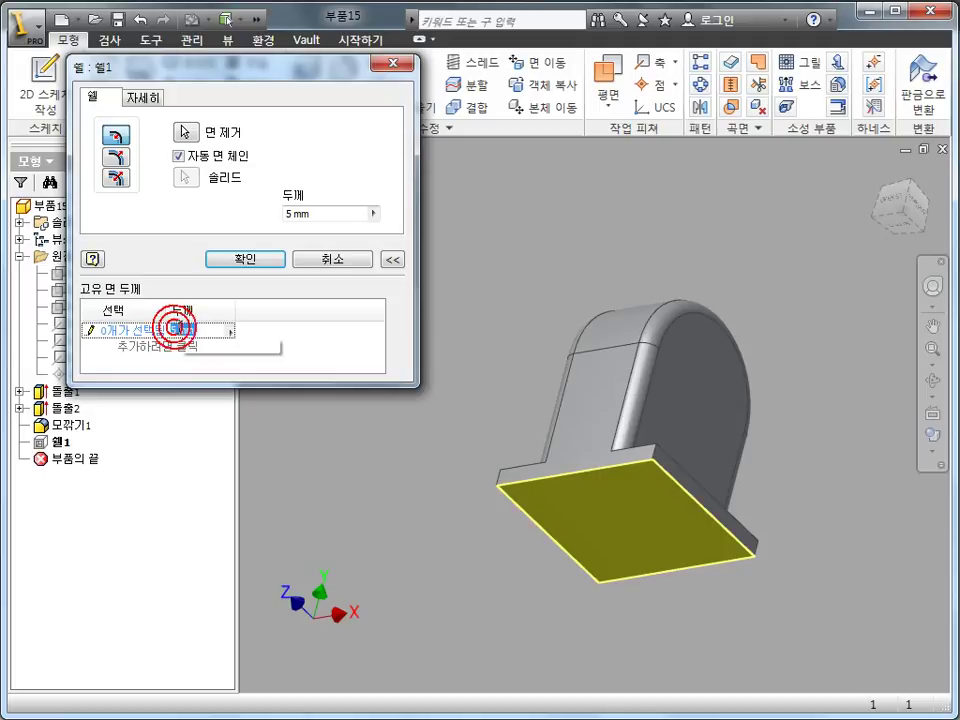
{"action": "type", "text": "10"}
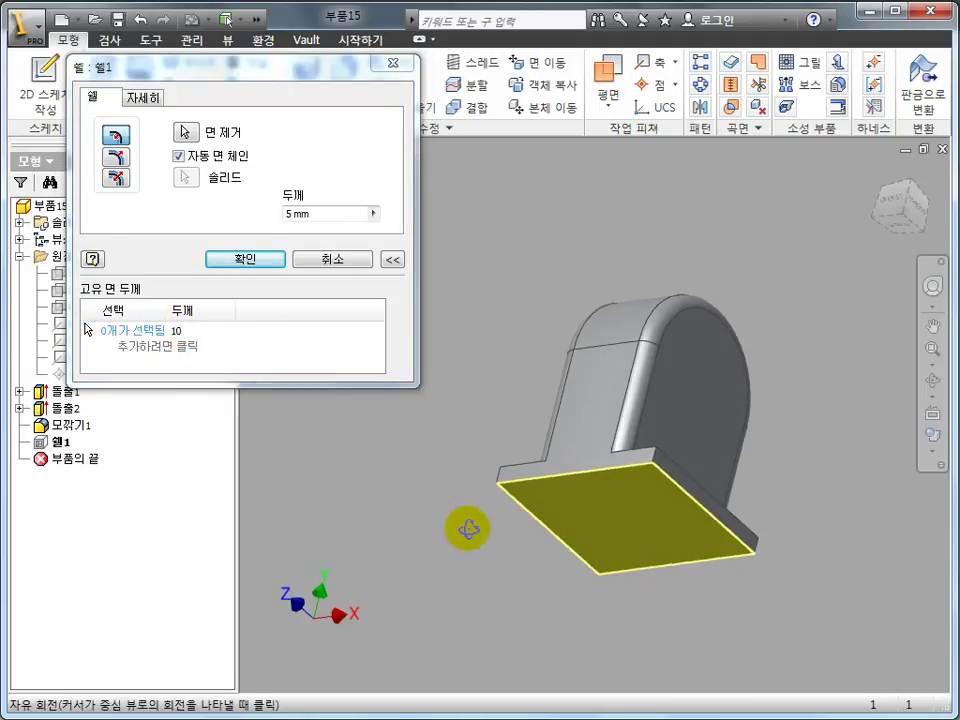
{"action": "middle_click_drag", "start_coordinate": [467, 528], "coordinate": [497, 483], "text": "shift"}
{"action": "left_click", "coordinate": [540, 400]}
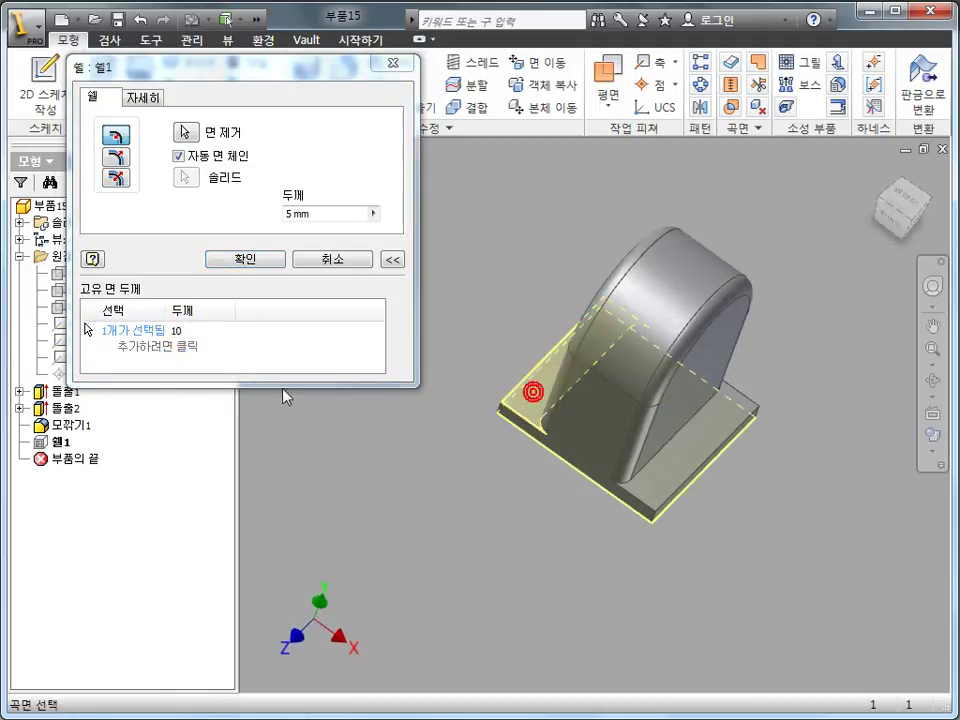
{"action": "left_click", "coordinate": [245, 259]}
Orbit beneath the part and inspect the left and right base flange faces.
{"action": "mouse_move", "coordinate": [317, 358]}
{"action": "middle_mouse_down", "text": "shift"}
{"action": "mouse_move", "coordinate": [478, 430]}
{"action": "mouse_move", "coordinate": [501, 458]}
{"action": "middle_mouse_up", "text": "shift"}
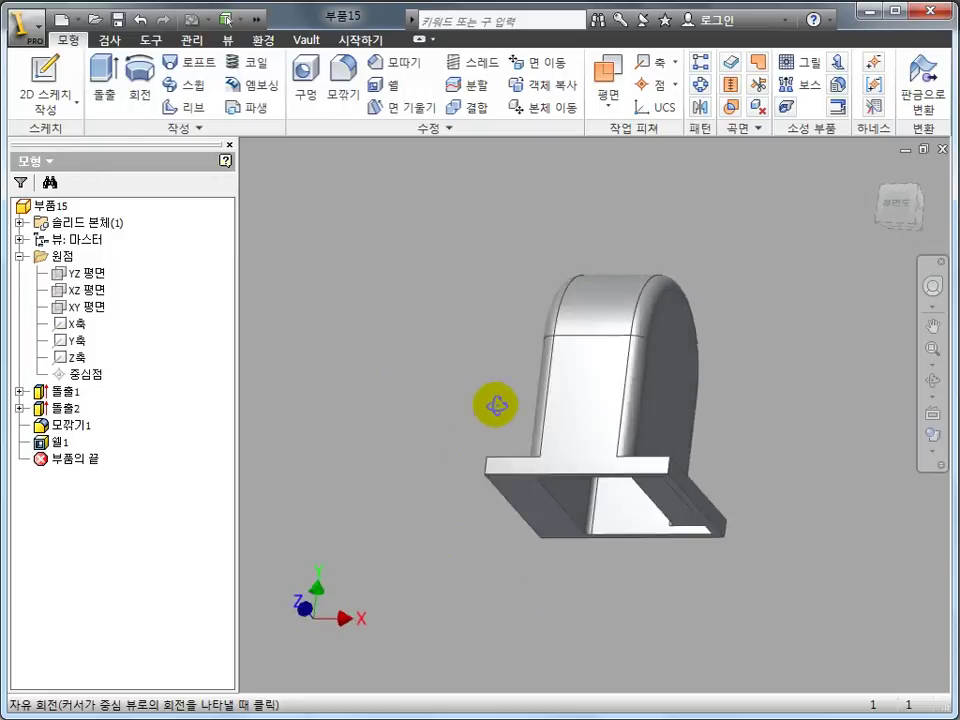
{"action": "scroll", "coordinate": [600, 472], "scroll_direction": "up", "scroll_amount": 3}
{"action": "mouse_move", "coordinate": [634, 482]}
{"action": "middle_mouse_down", "text": "shift"}
{"action": "mouse_move", "coordinate": [456, 513]}
{"action": "mouse_move", "coordinate": [456, 553]}
{"action": "mouse_move", "coordinate": [471, 510]}
{"action": "middle_mouse_up", "text": "shift"}
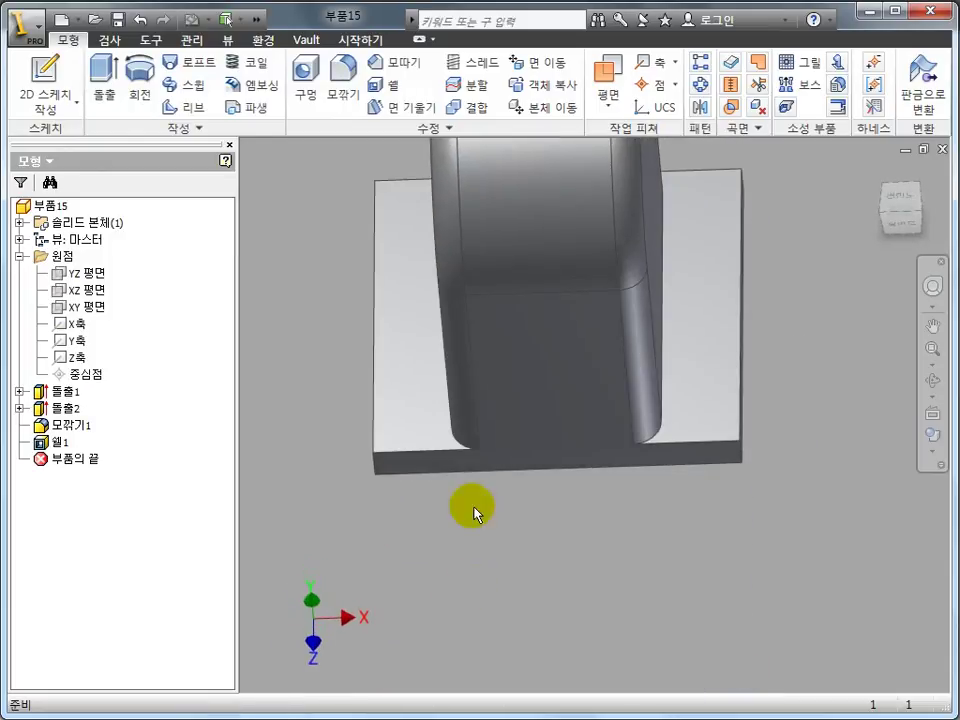
{"action": "left_click", "coordinate": [435, 415]}
{"action": "left_click", "coordinate": [692, 382], "text": "ctrl"}
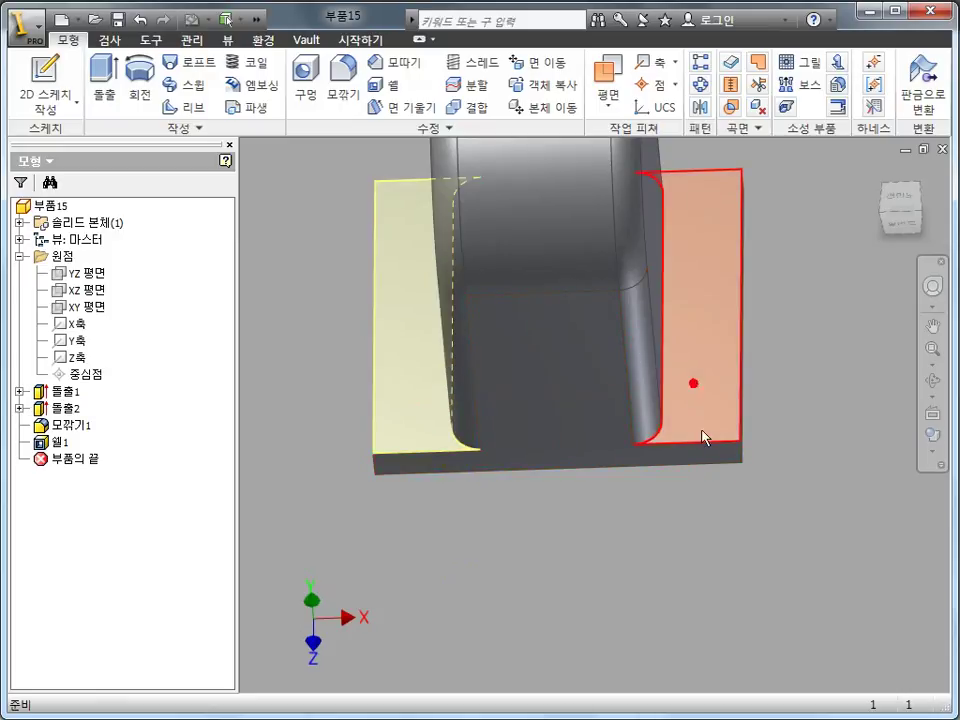
{"action": "left_click", "coordinate": [666, 529]}
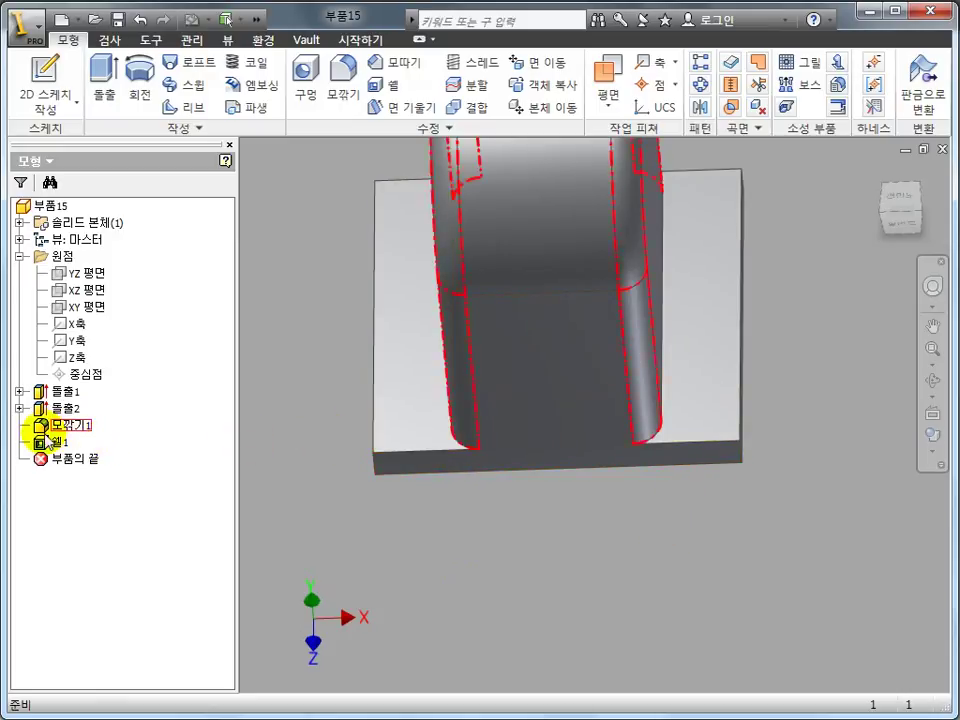
Add the right base flange face to Shell1's 10 mm face-thickness row and review the result.
{"action": "double_click", "coordinate": [46, 440]}
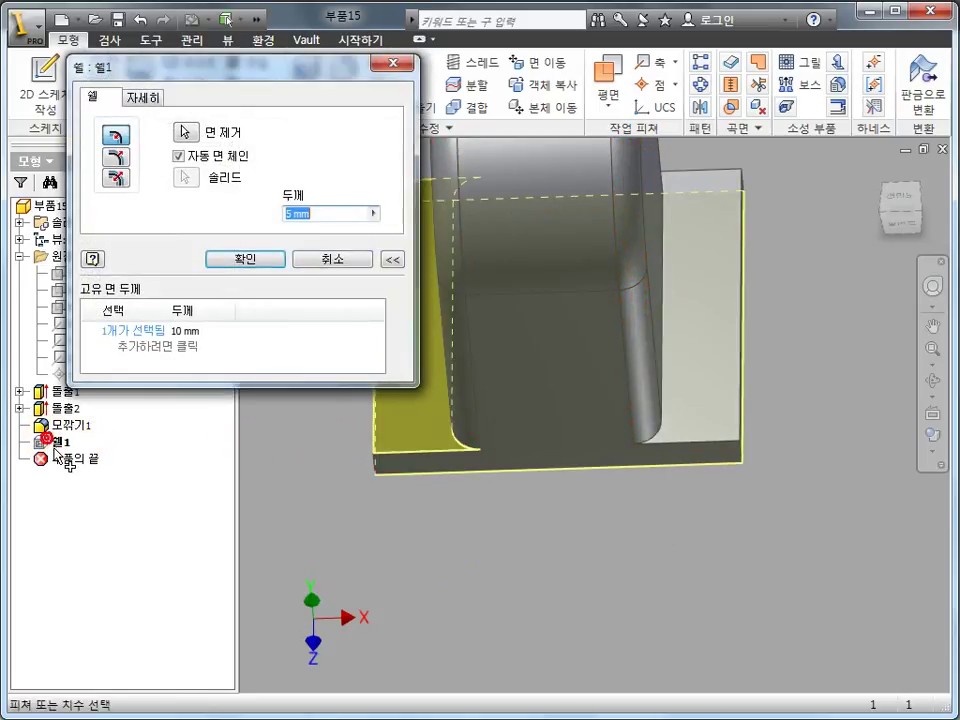
{"action": "left_click", "coordinate": [126, 331]}
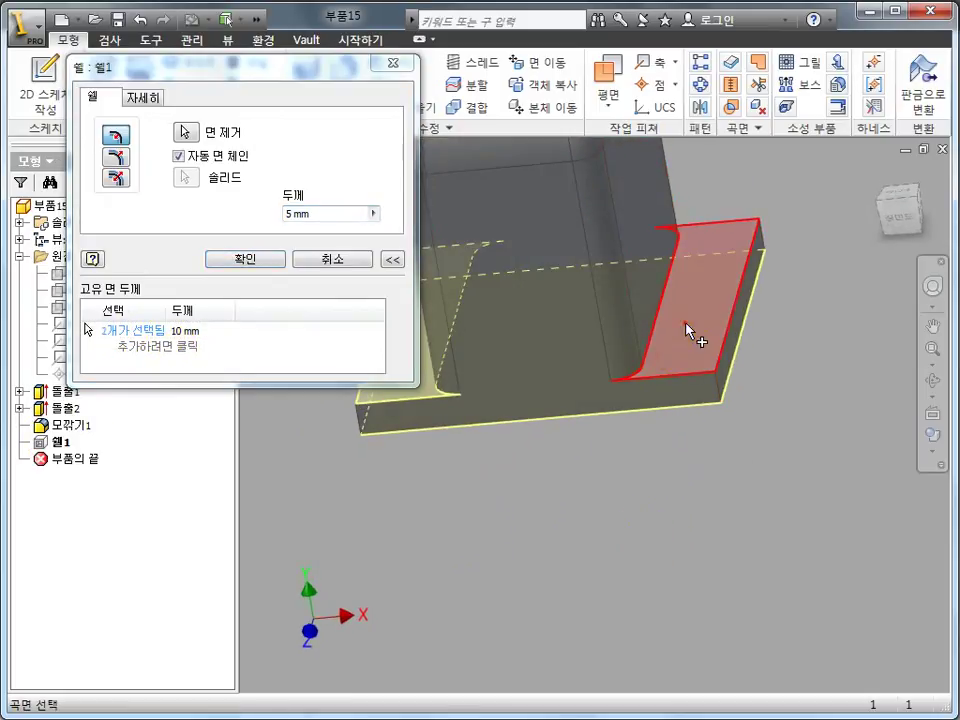
{"action": "left_click", "coordinate": [681, 377]}
{"action": "left_click", "coordinate": [248, 262]}
{"action": "mouse_move", "coordinate": [279, 304]}
{"action": "middle_mouse_down", "text": "shift"}
{"action": "mouse_move", "coordinate": [594, 473]}
{"action": "mouse_move", "coordinate": [602, 514]}
{"action": "middle_mouse_up", "text": "shift"}
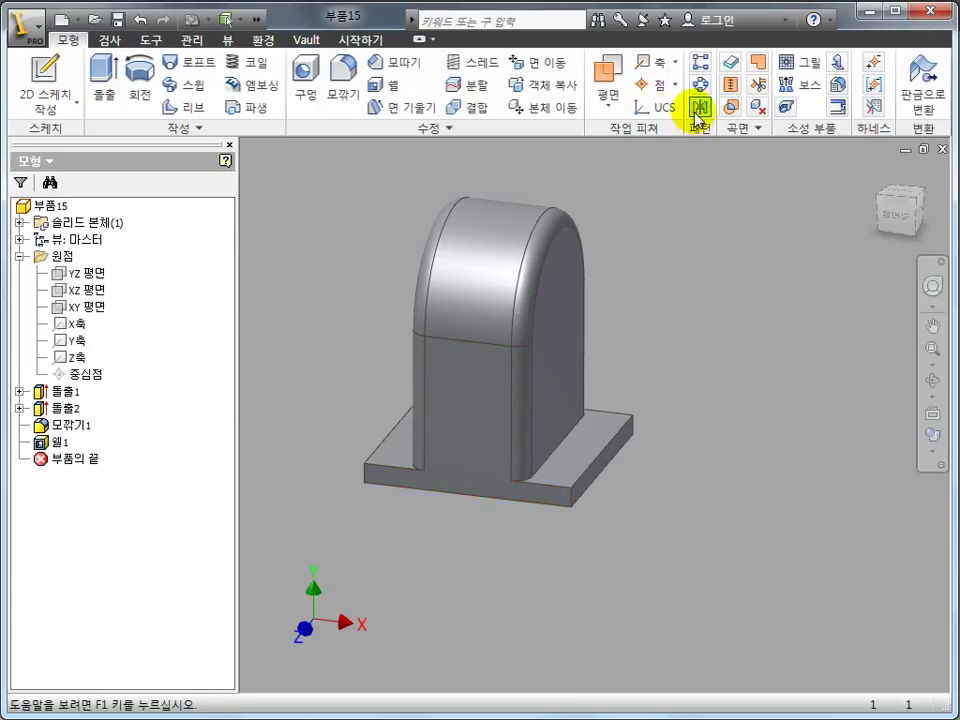
{"action": "middle_click_drag", "start_coordinate": [627, 373], "coordinate": [776, 429], "text": "shift"}
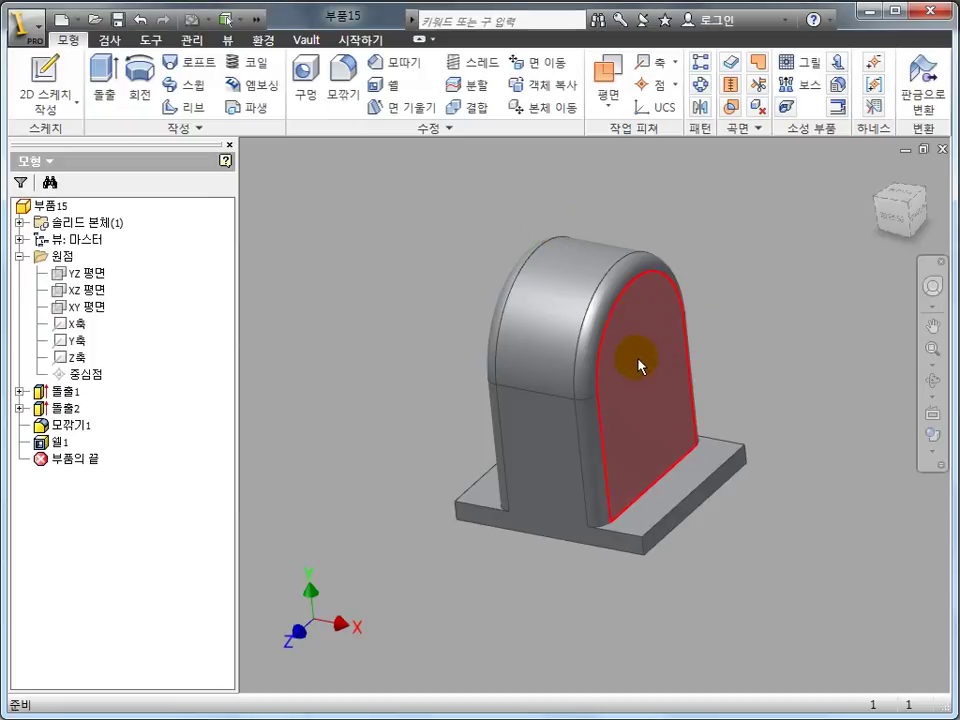
Sketch a Ø55 circle centred on the origin of the front arch face.
{"action": "left_click", "coordinate": [638, 361]}
{"action": "key", "text": "s"}
{"action": "key", "text": "c"}
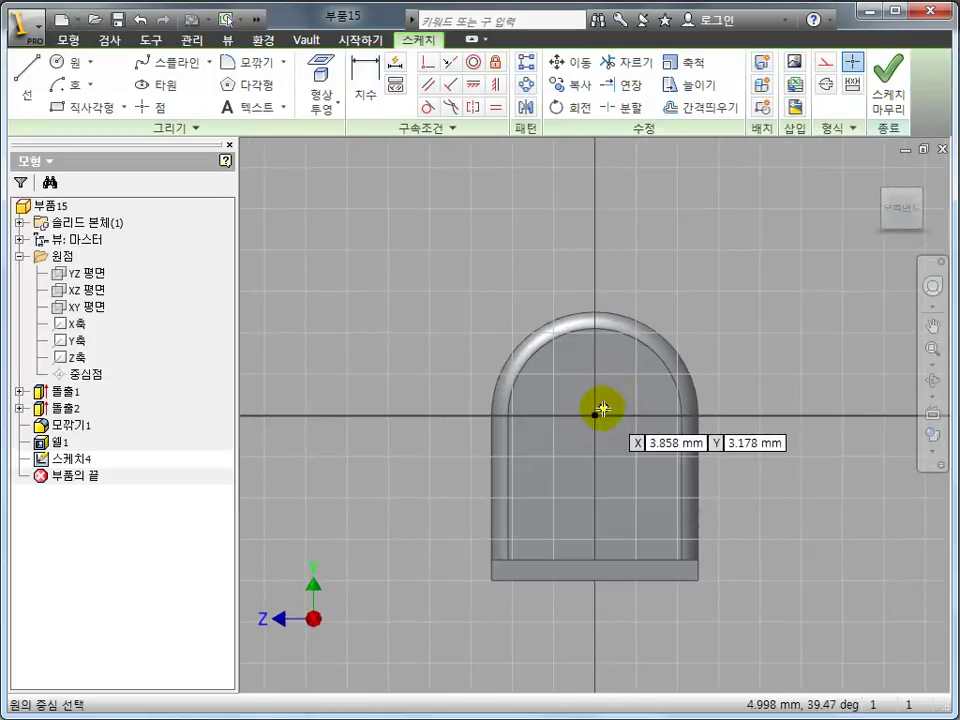
{"action": "left_click", "coordinate": [595, 415]}
{"action": "type", "text": "55"}
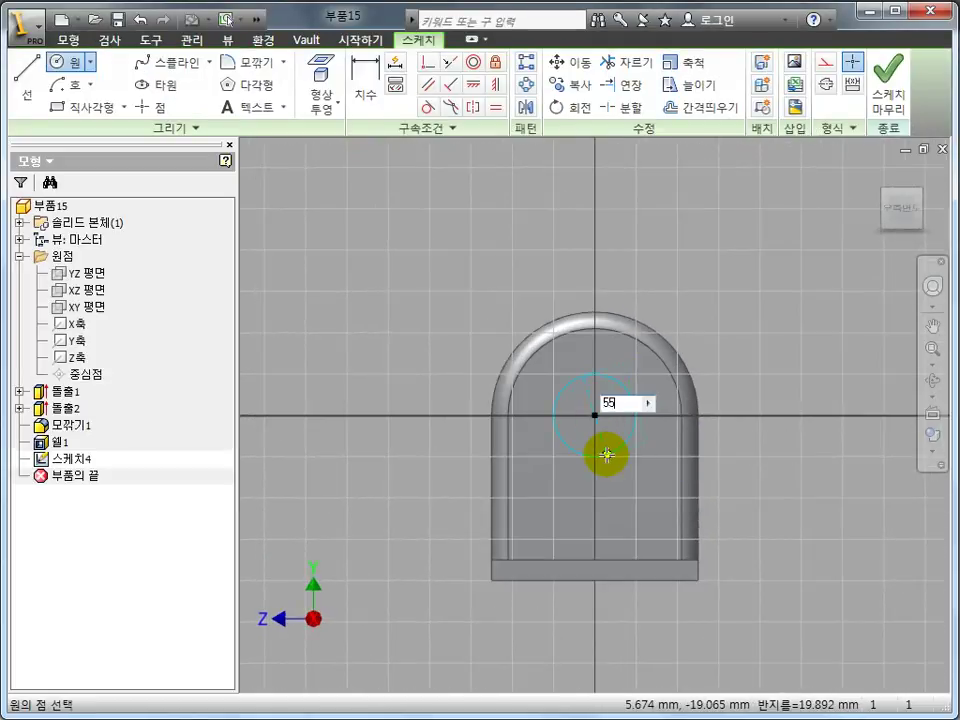
{"action": "key", "text": "Return"}
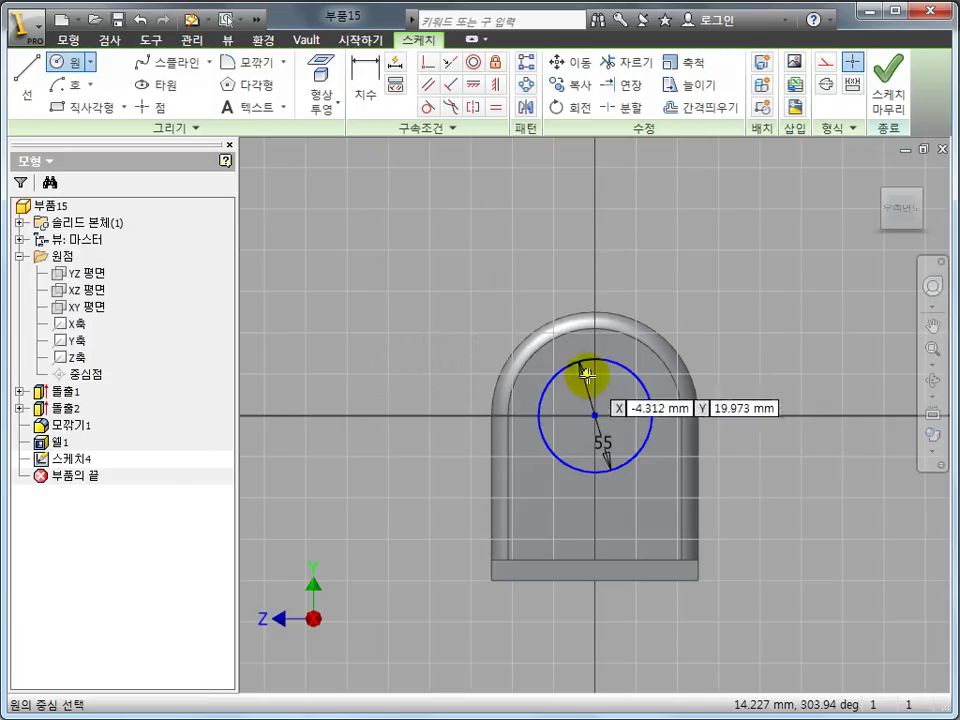
Extrude the circle 10 mm into a boss, then bring up the reference drawing.
{"action": "key", "text": "e"}
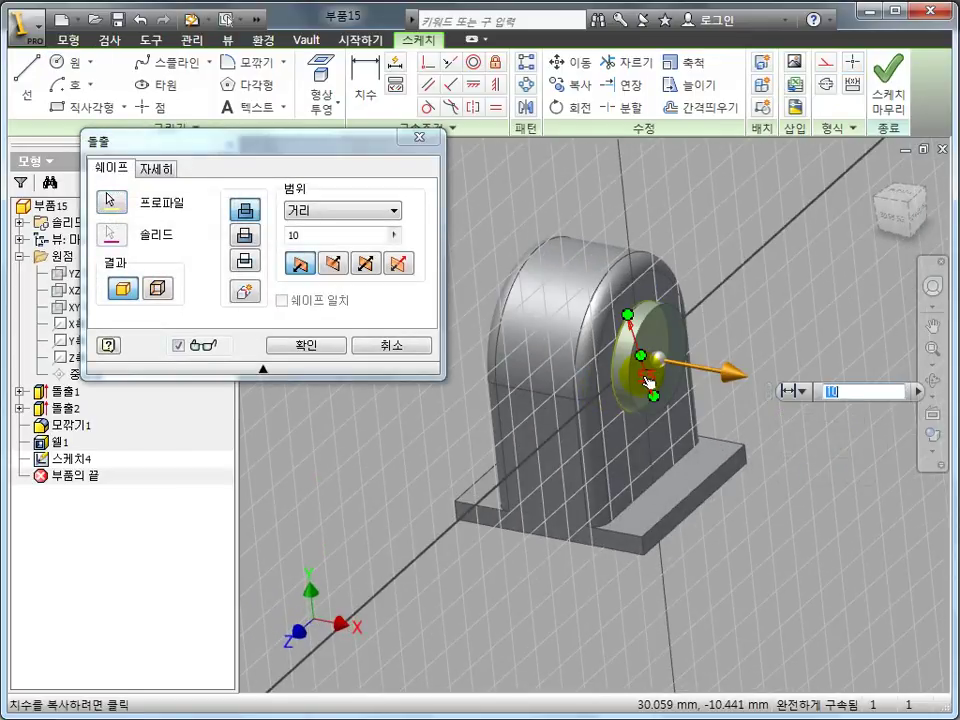
{"action": "key", "text": "Return"}
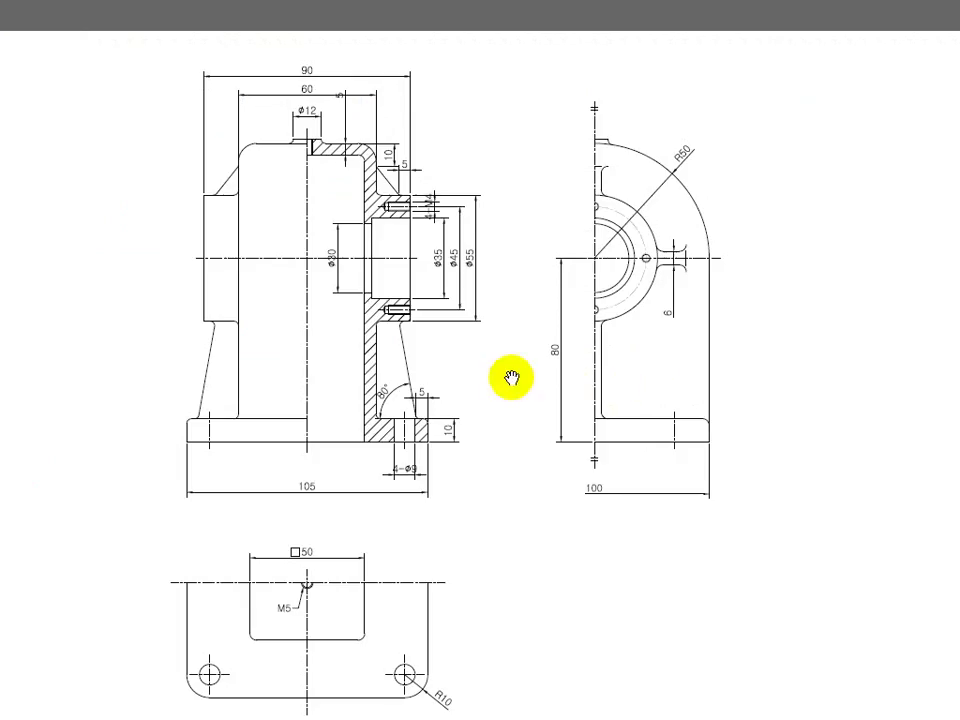
{"action": "key", "text": "alt+Tab"}
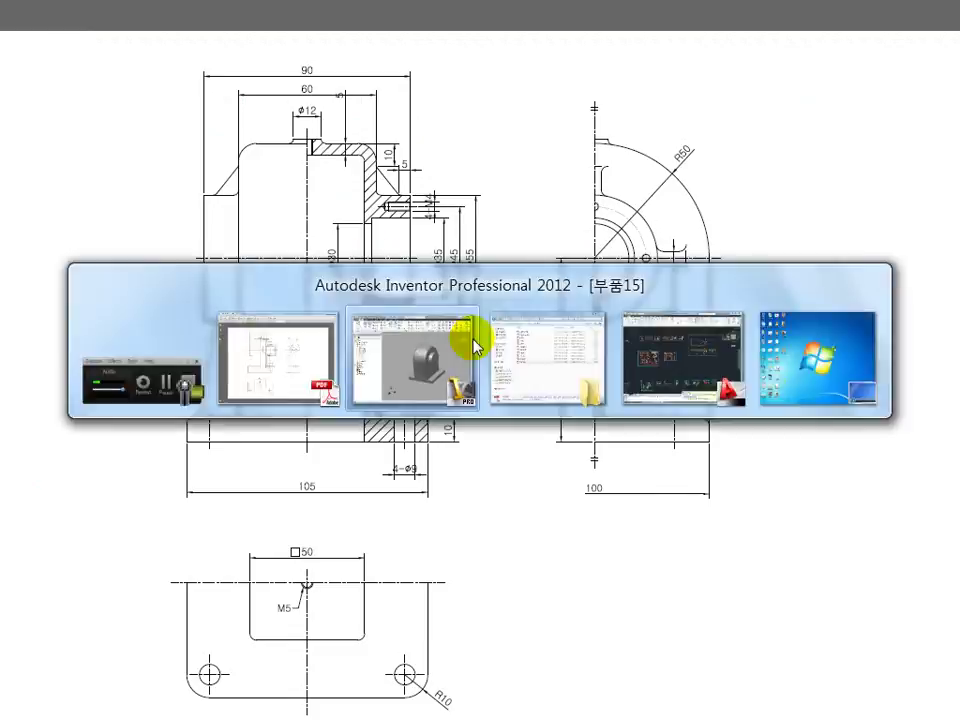
{"action": "key", "text": "alt+Tab"}
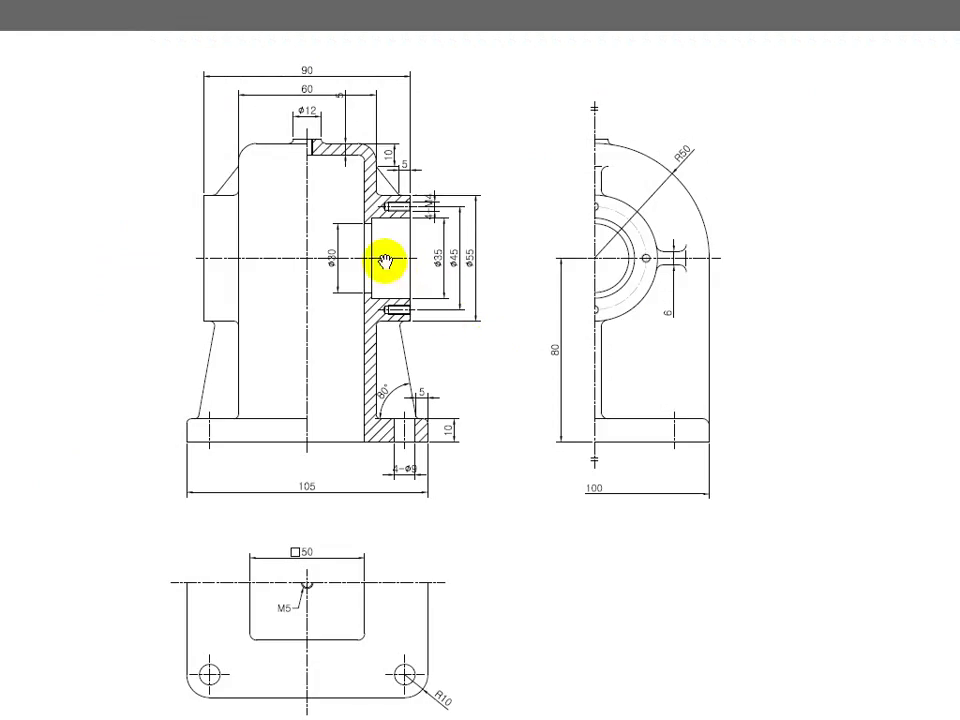
Start a sketch on the XY plane and project the part's edges into it.
{"action": "key", "text": "alt+Tab"}
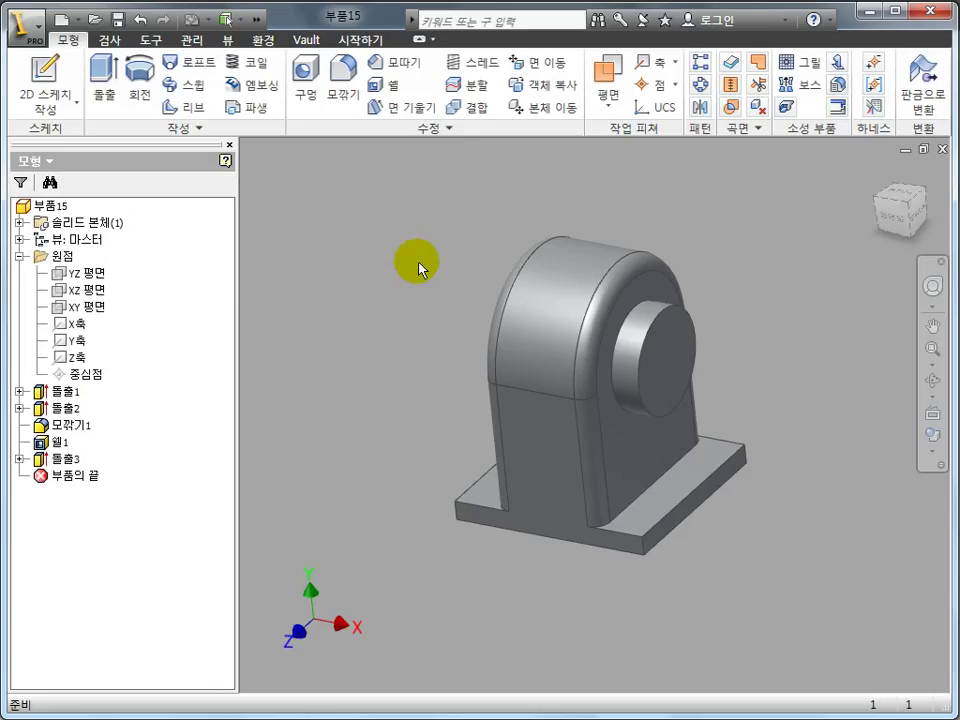
{"action": "left_click", "coordinate": [80, 312]}
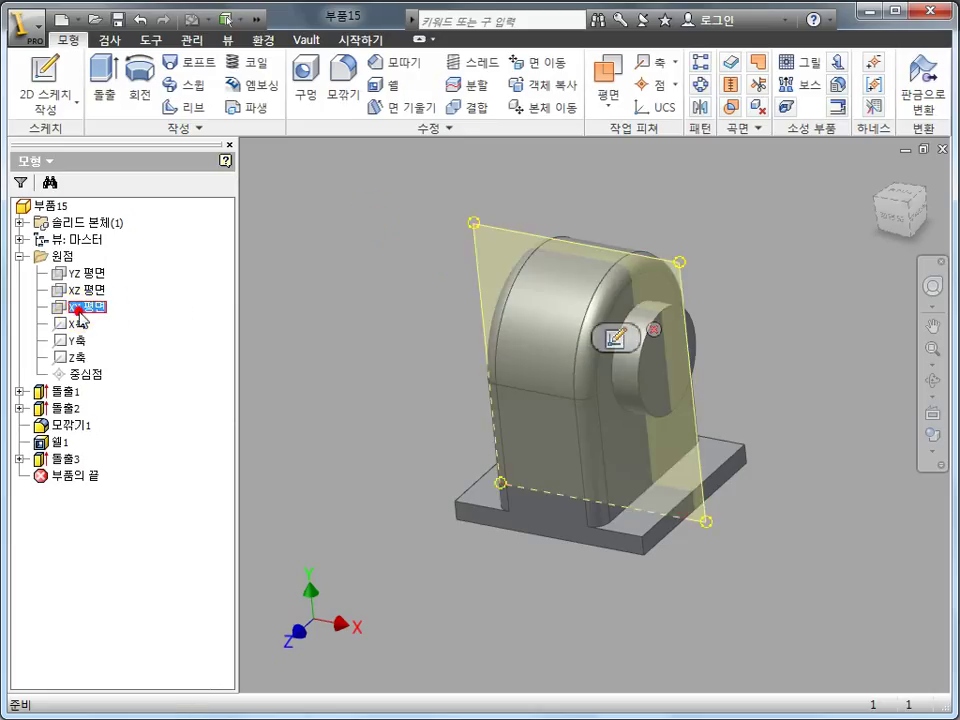
{"action": "left_click", "coordinate": [612, 340]}
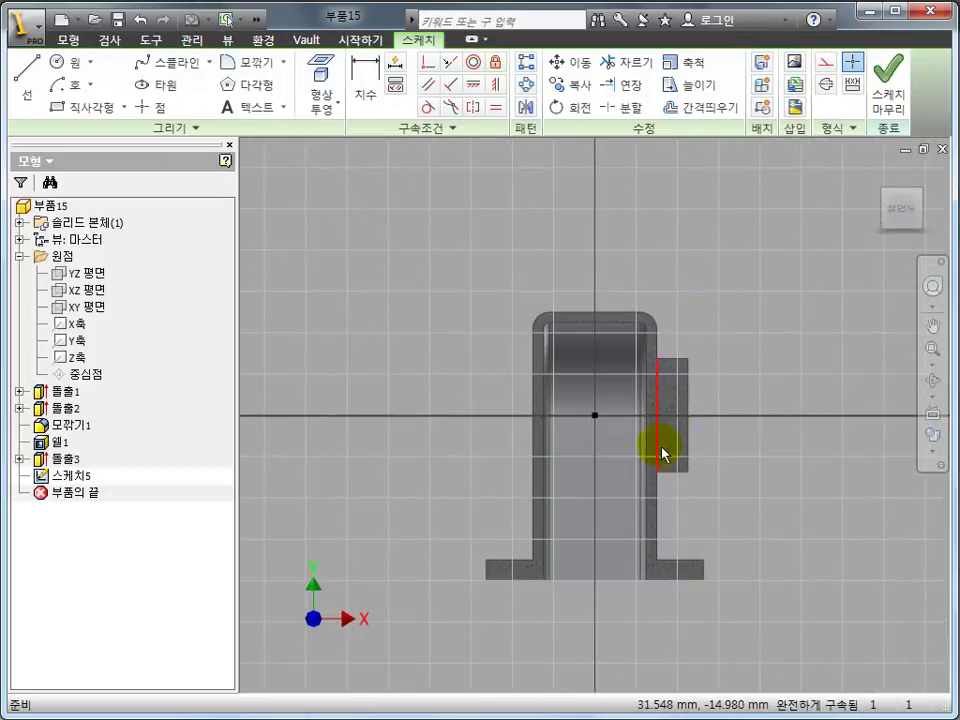
{"action": "scroll", "coordinate": [660, 450], "scroll_direction": "up", "scroll_amount": 3}
{"action": "scroll", "coordinate": [624, 379], "scroll_direction": "up", "scroll_amount": 2}
{"action": "left_click", "coordinate": [345, 112]}
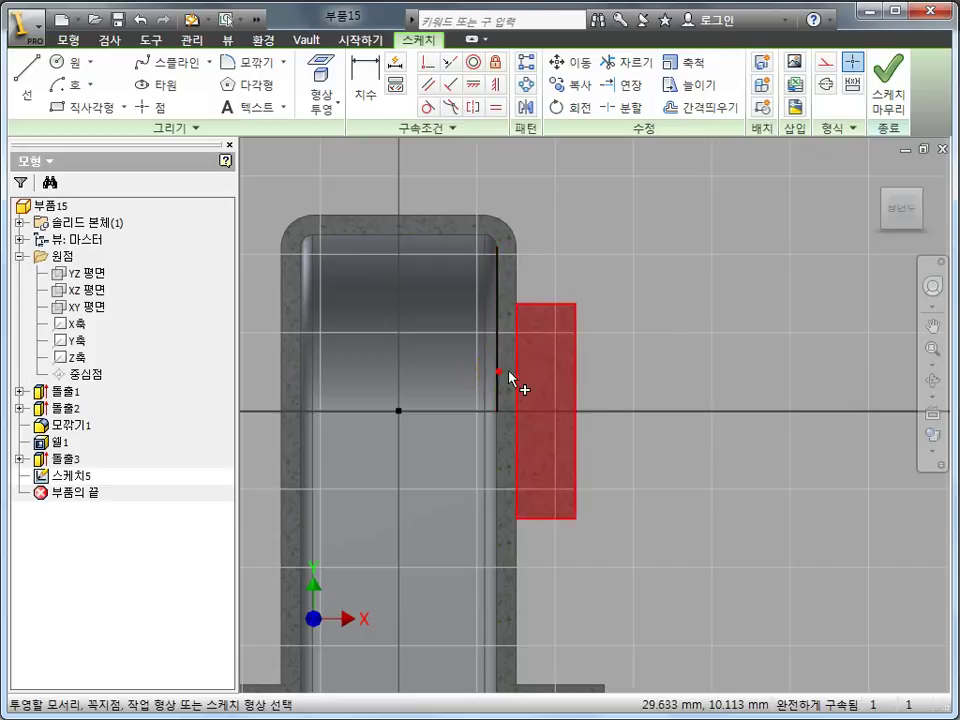
{"action": "key", "text": "Escape"}
{"action": "scroll", "coordinate": [600, 422], "scroll_direction": "up", "scroll_amount": 2}
Draw the axis line and a stepped profile line from the wall's inner edge to the boss face.
{"action": "key", "text": "l"}
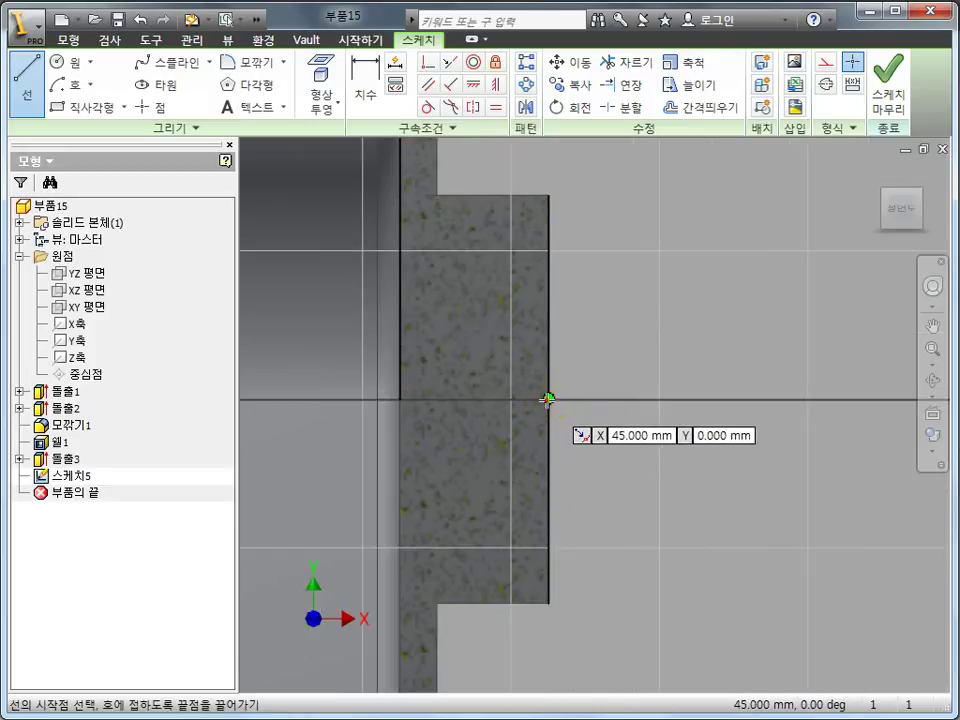
{"action": "left_click", "coordinate": [548, 400]}
{"action": "double_click", "coordinate": [401, 400]}
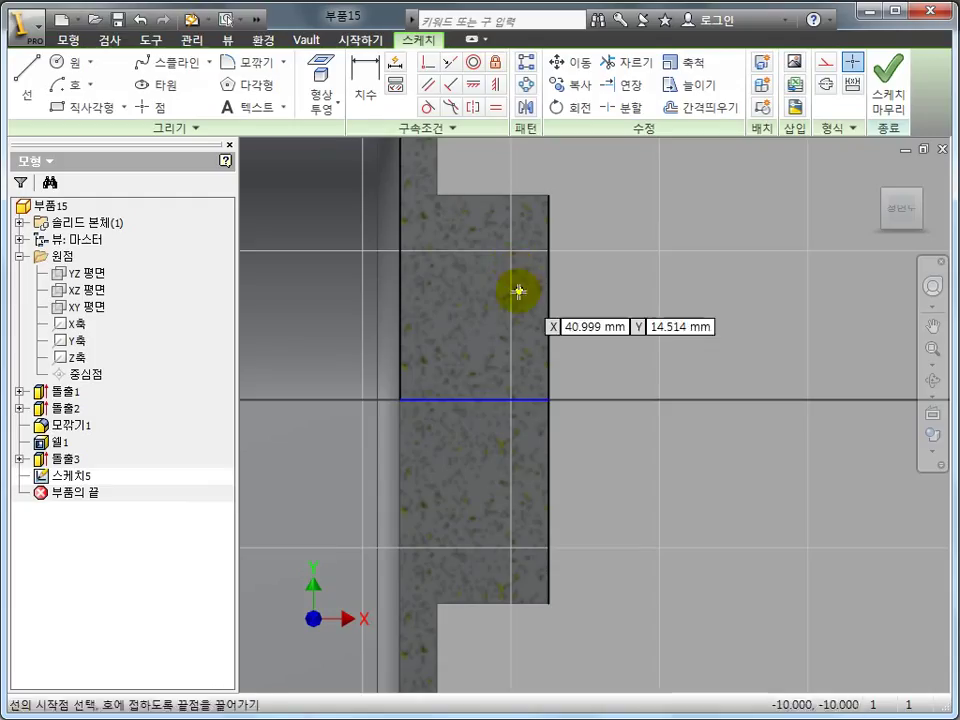
{"action": "left_click", "coordinate": [399, 302]}
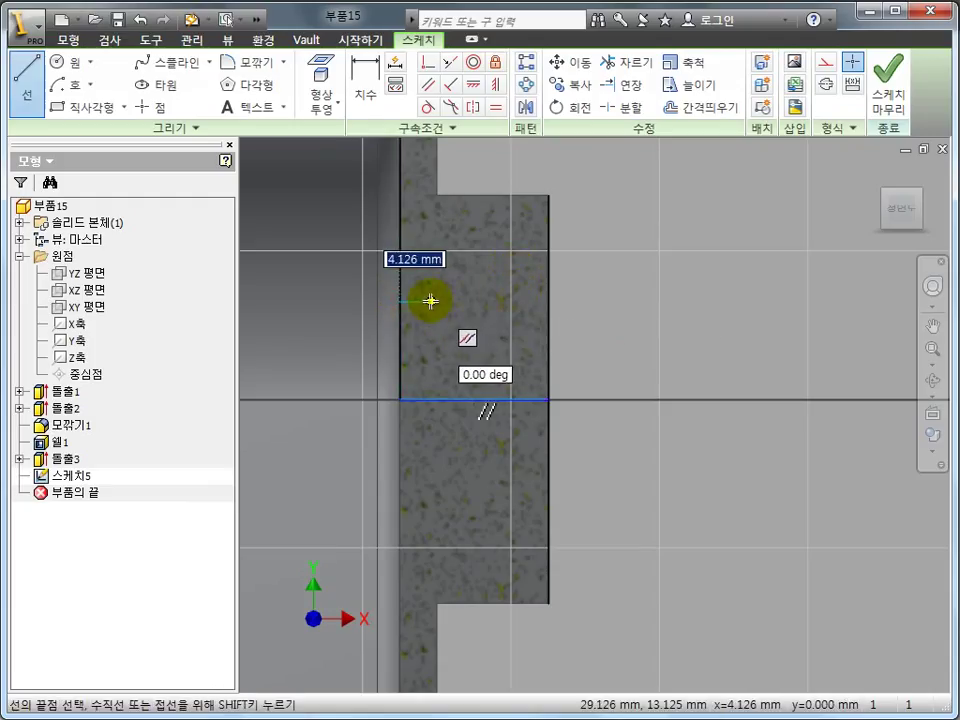
{"action": "left_click", "coordinate": [430, 300]}
{"action": "left_click", "coordinate": [430, 275]}
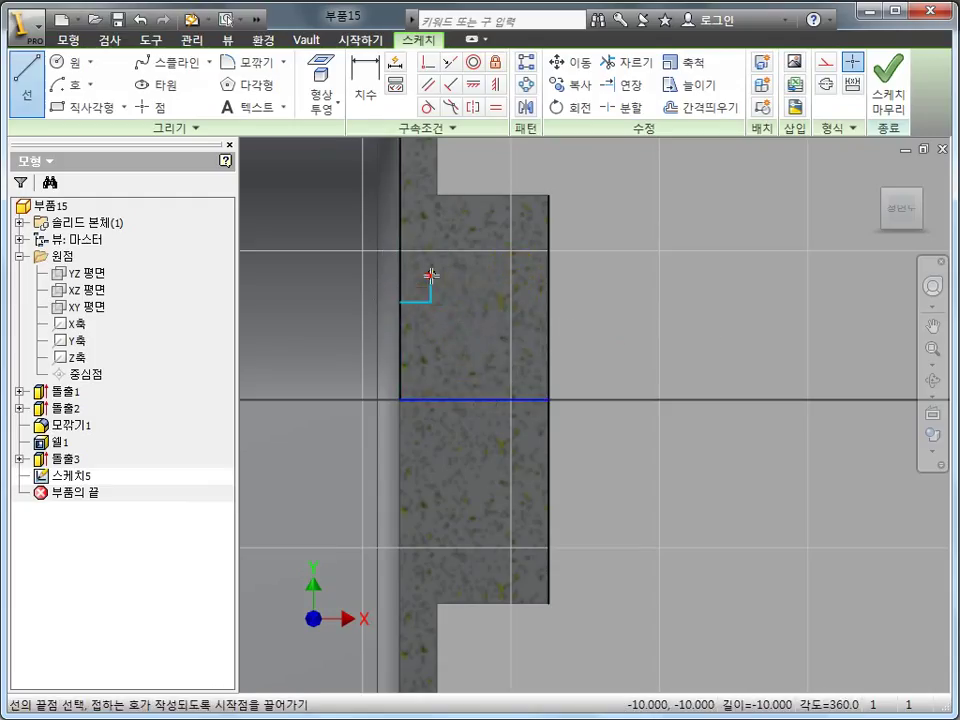
{"action": "double_click", "coordinate": [545, 275]}
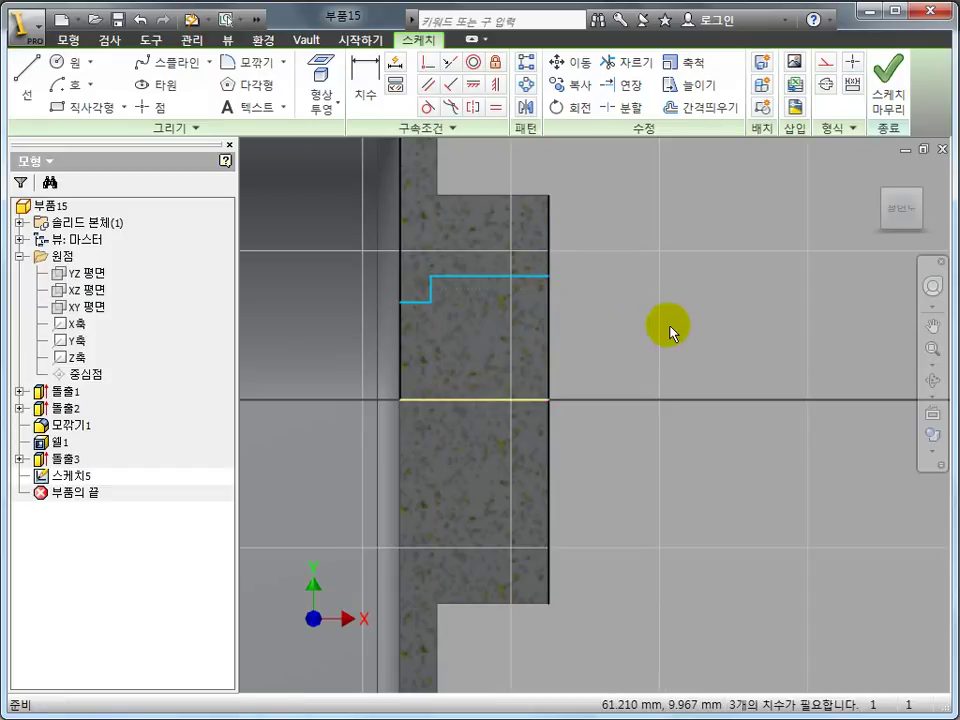
{"action": "left_click", "coordinate": [694, 411]}
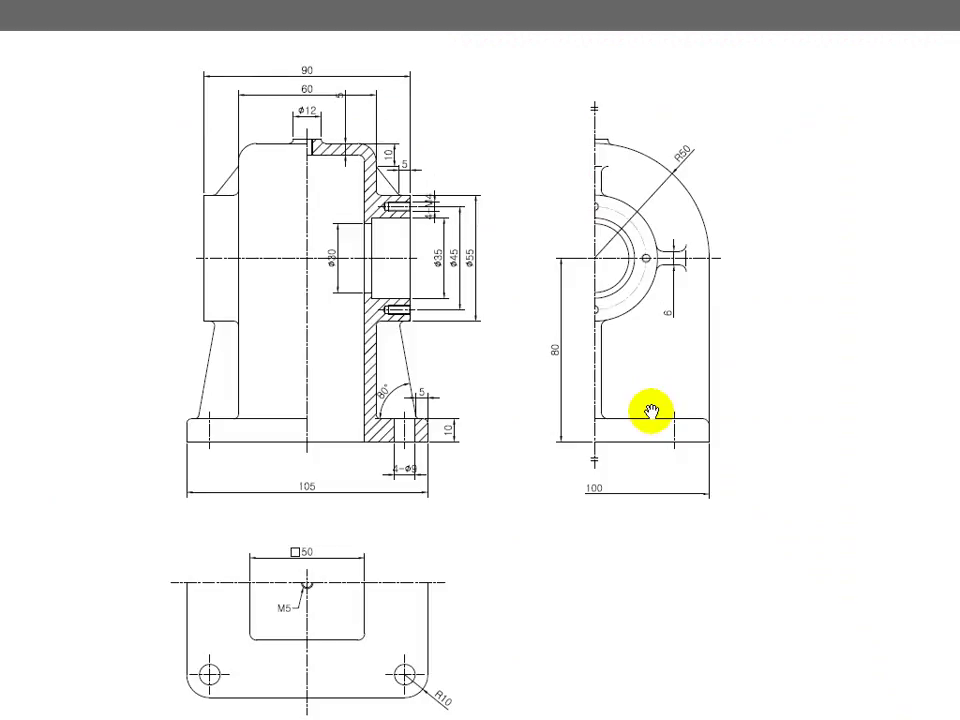
Dimension the profile step width to 2.5, checking the reference drawing.
{"action": "key", "text": "alt+Tab"}
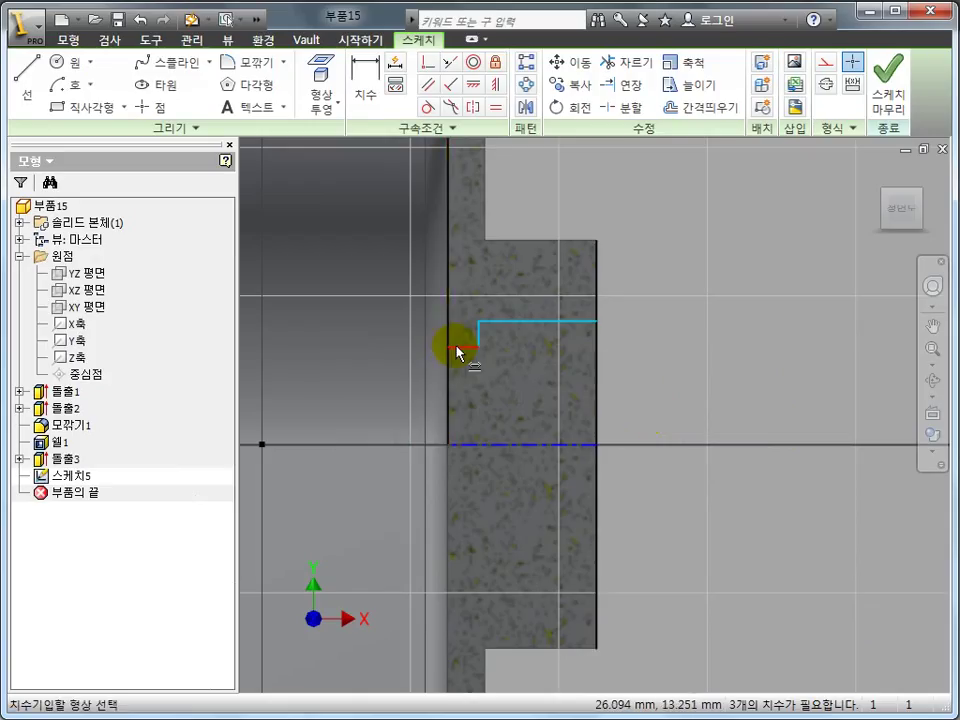
{"action": "left_click", "coordinate": [463, 305]}
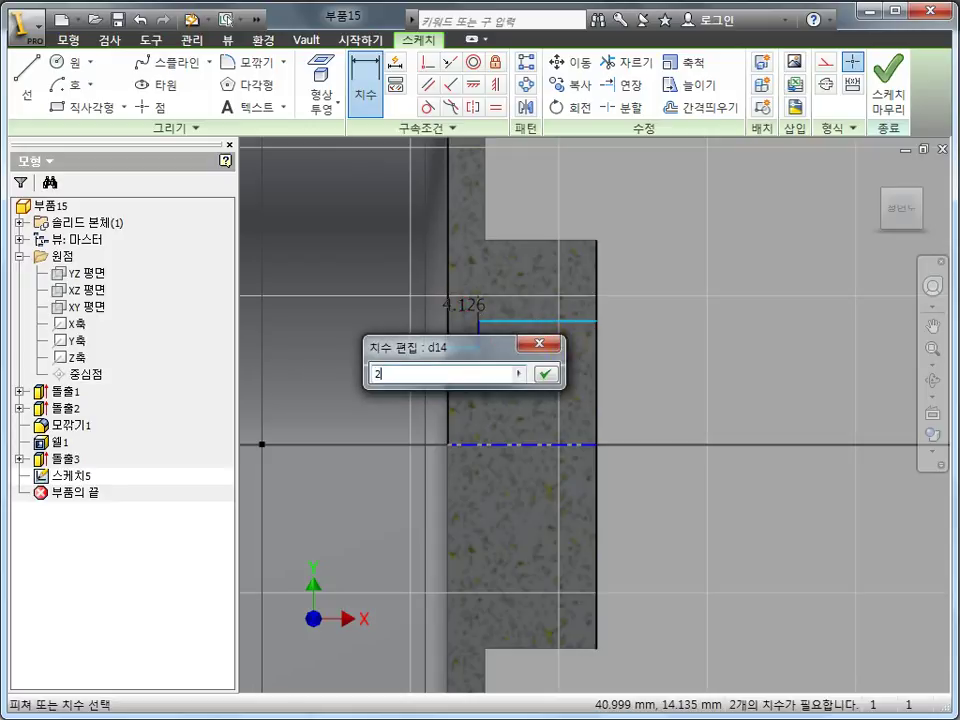
{"action": "key", "text": "alt+Tab"}
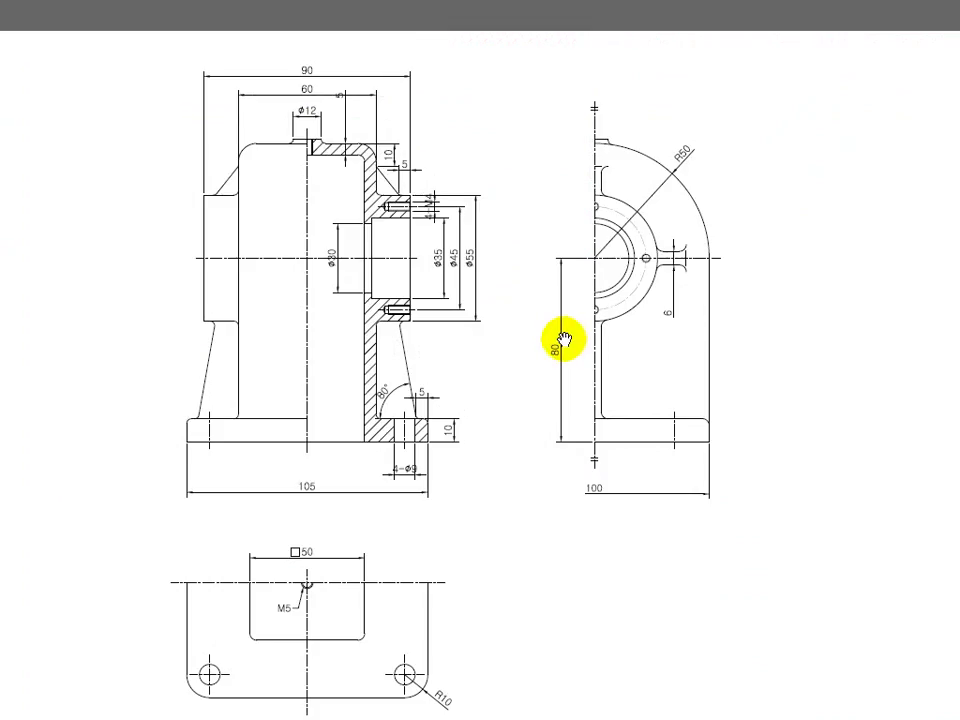
{"action": "key", "text": "alt+Tab"}
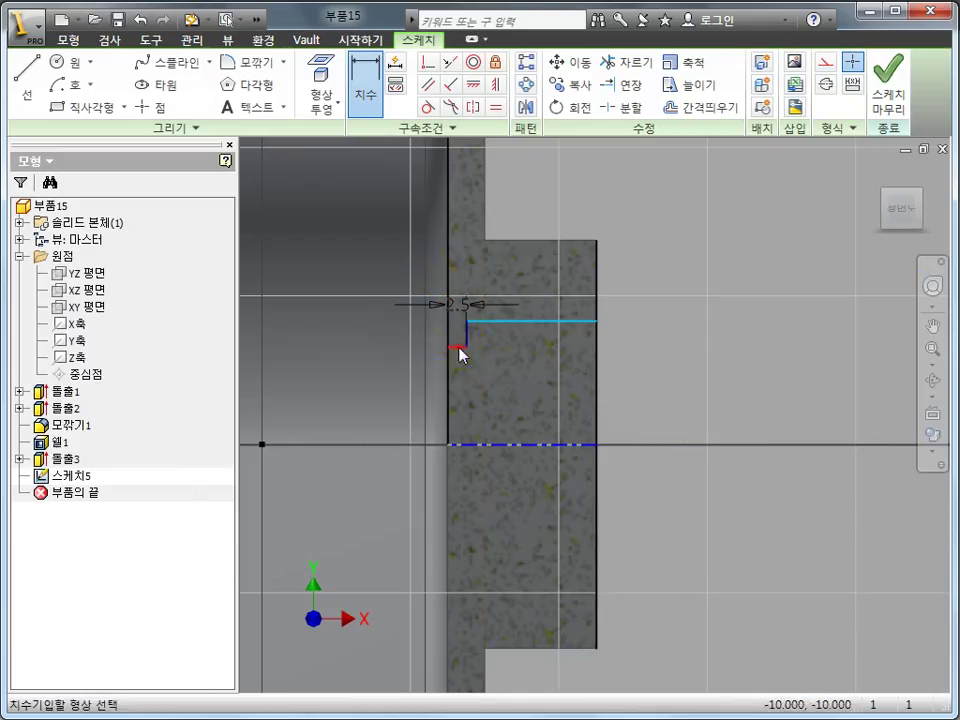
Dimension the two diameters about the axis line as Ø30 and Ø35.
{"action": "left_click", "coordinate": [398, 463]}
{"action": "type", "text": "3"}
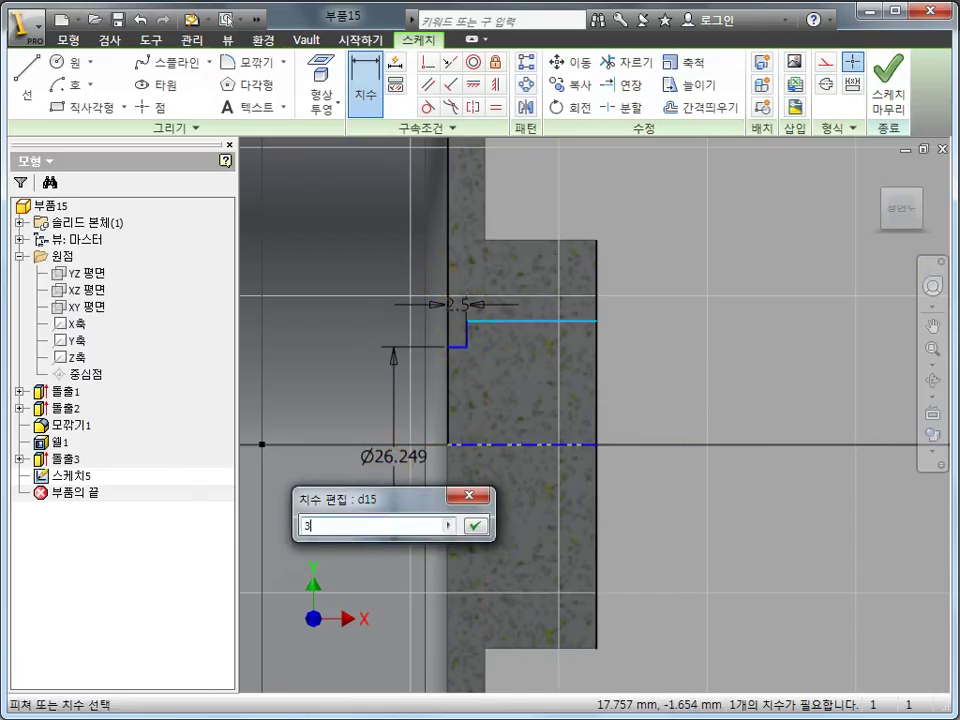
{"action": "type", "text": "0"}
{"action": "key", "text": "Return"}
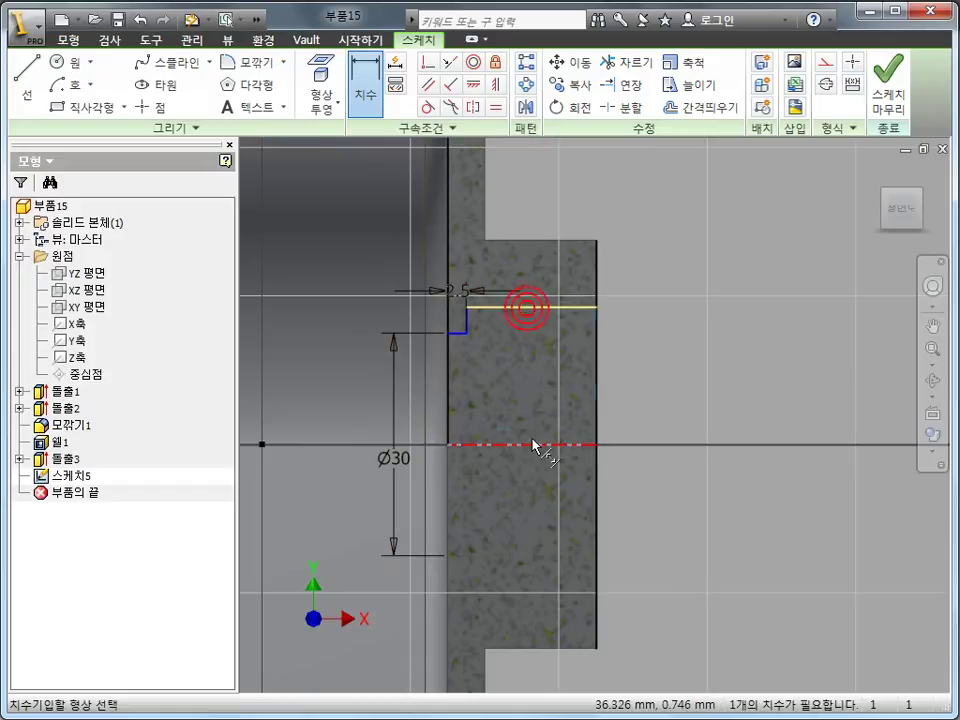
{"action": "left_click", "coordinate": [532, 443]}
{"action": "left_click", "coordinate": [668, 488]}
{"action": "type", "text": "5"}
{"action": "key", "text": "Return"}
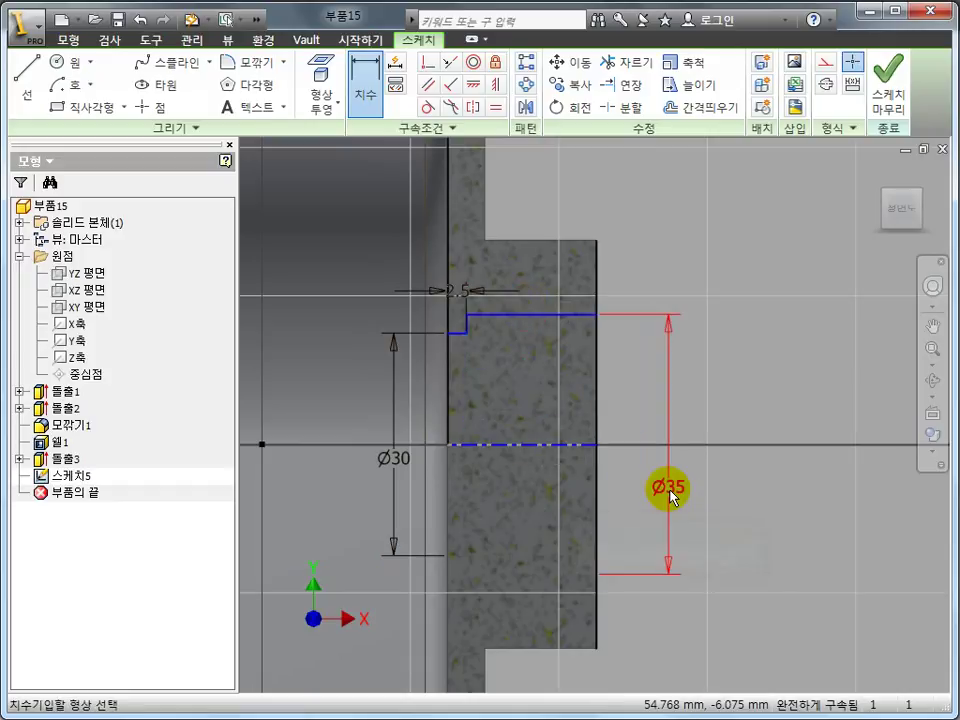
{"action": "scroll", "coordinate": [765, 441], "scroll_direction": "down", "scroll_amount": 3}
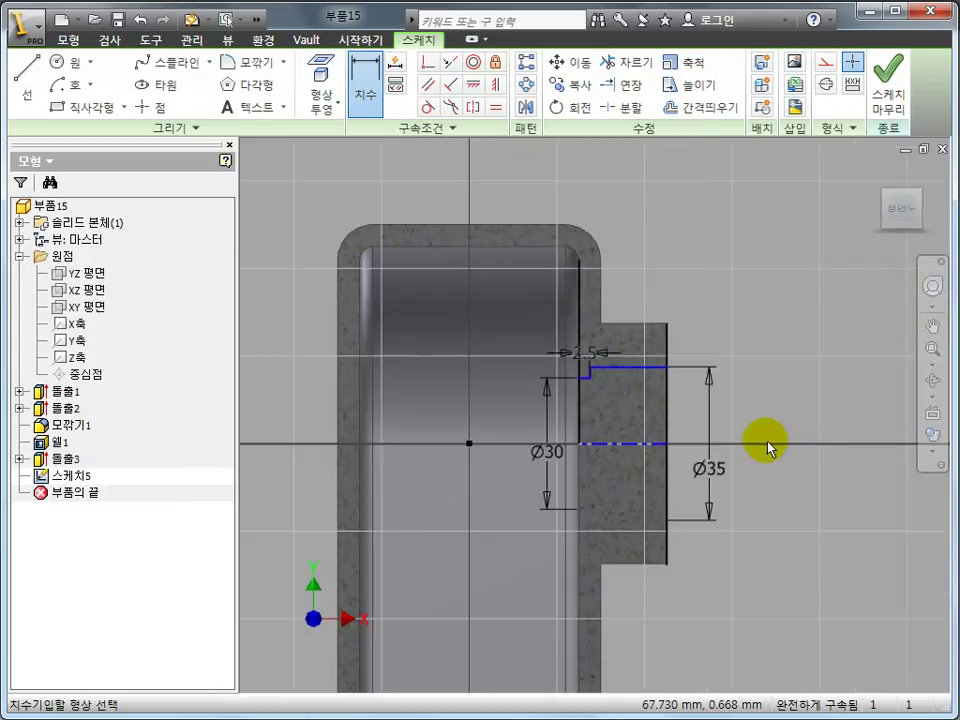
Revolve the profile around the axis as a cut, boring a stepped Ø30/Ø35 hole through the boss.
{"action": "left_click", "coordinate": [68, 42]}
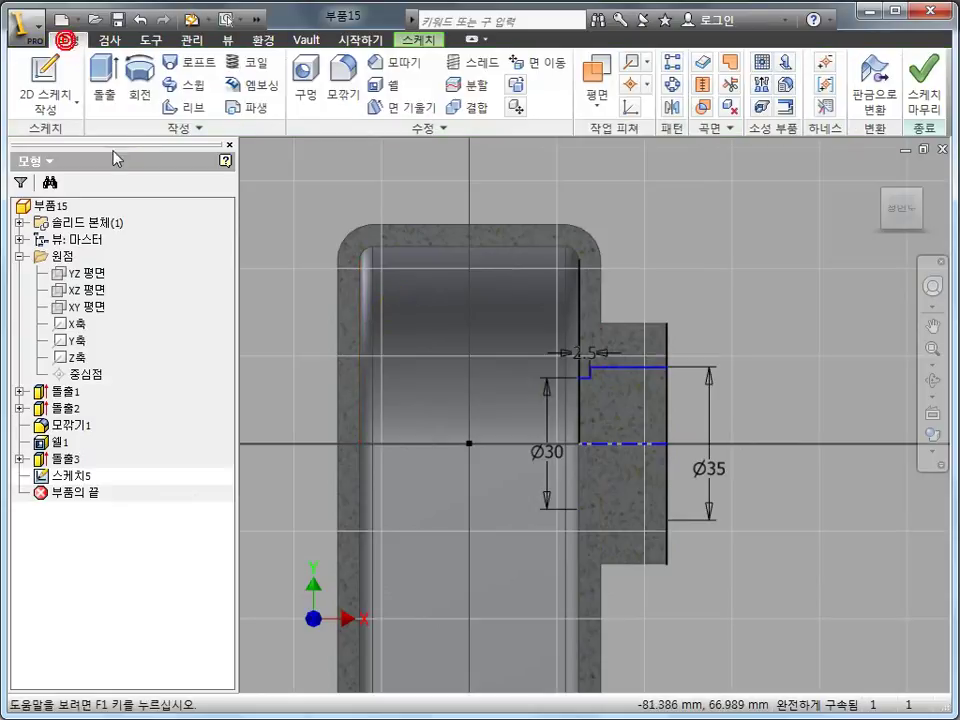
{"action": "left_click", "coordinate": [140, 88]}
{"action": "scroll", "coordinate": [440, 428], "scroll_direction": "up", "scroll_amount": 3}
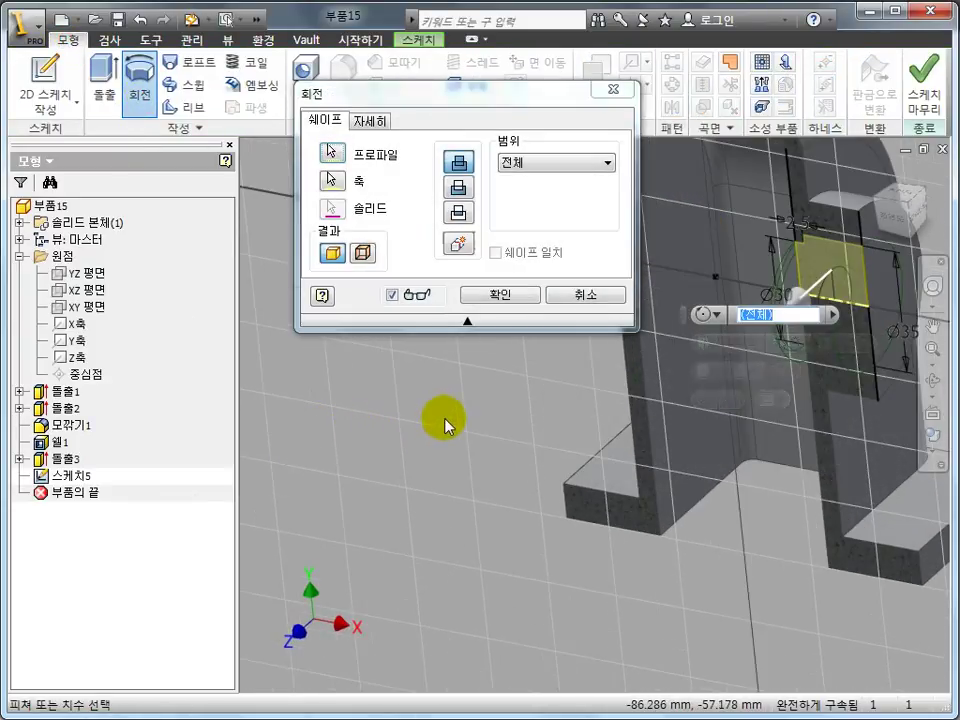
{"action": "scroll", "coordinate": [540, 418], "scroll_direction": "down", "scroll_amount": 2}
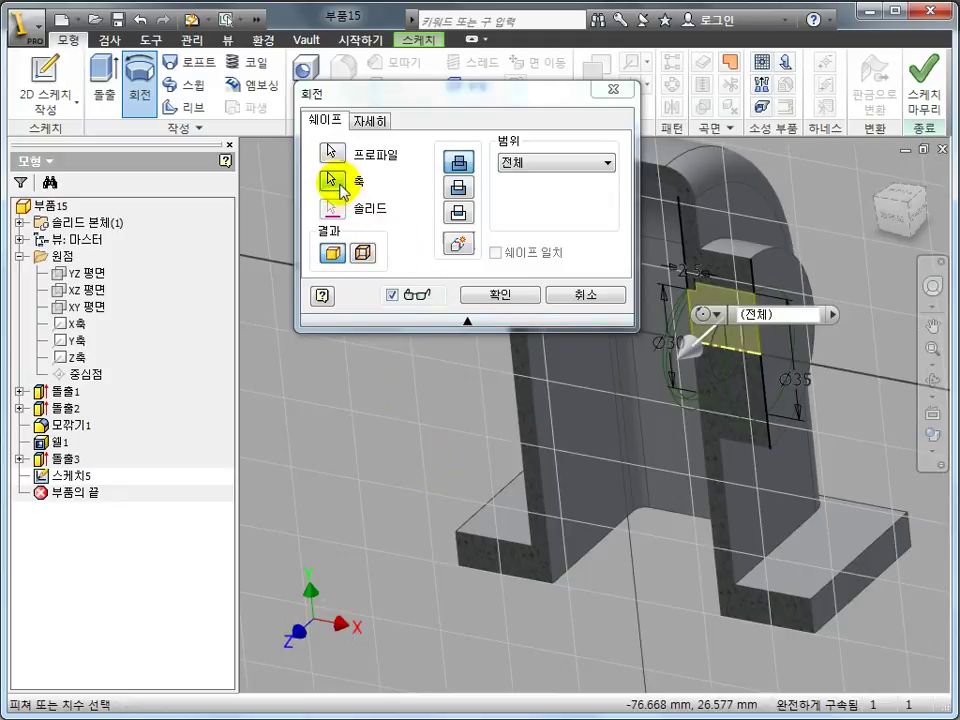
{"action": "left_click", "coordinate": [457, 187]}
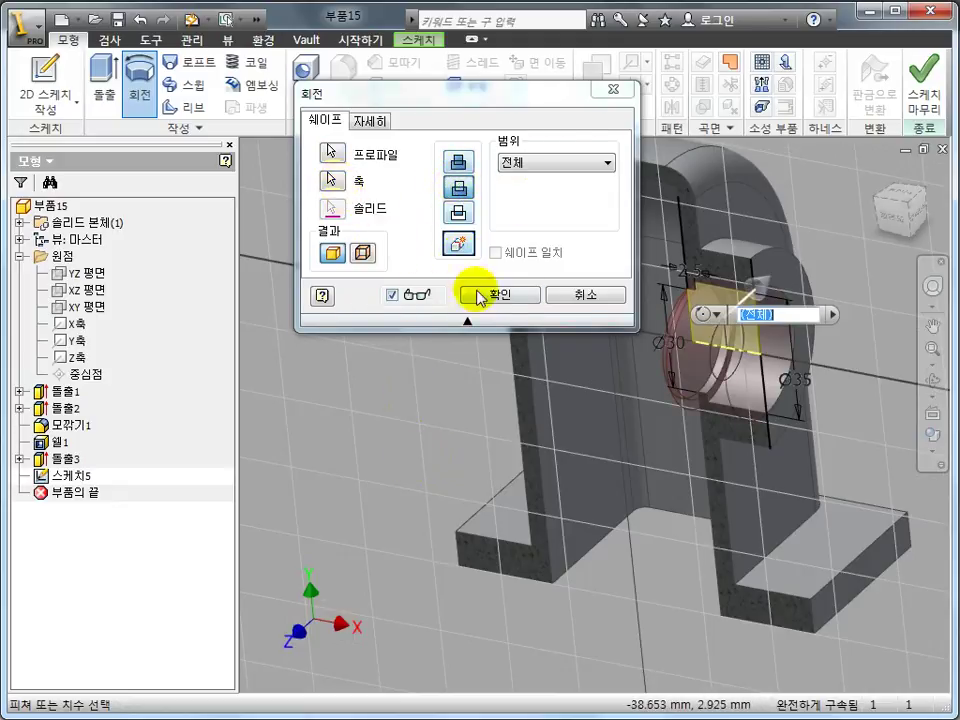
{"action": "left_click", "coordinate": [500, 295]}
{"action": "mouse_move", "coordinate": [707, 454]}
{"action": "middle_mouse_down", "text": "shift"}
{"action": "mouse_move", "coordinate": [656, 441]}
{"action": "mouse_move", "coordinate": [674, 455]}
{"action": "middle_mouse_up", "text": "shift"}
{"action": "scroll", "coordinate": [674, 455], "scroll_direction": "down", "scroll_amount": 3}
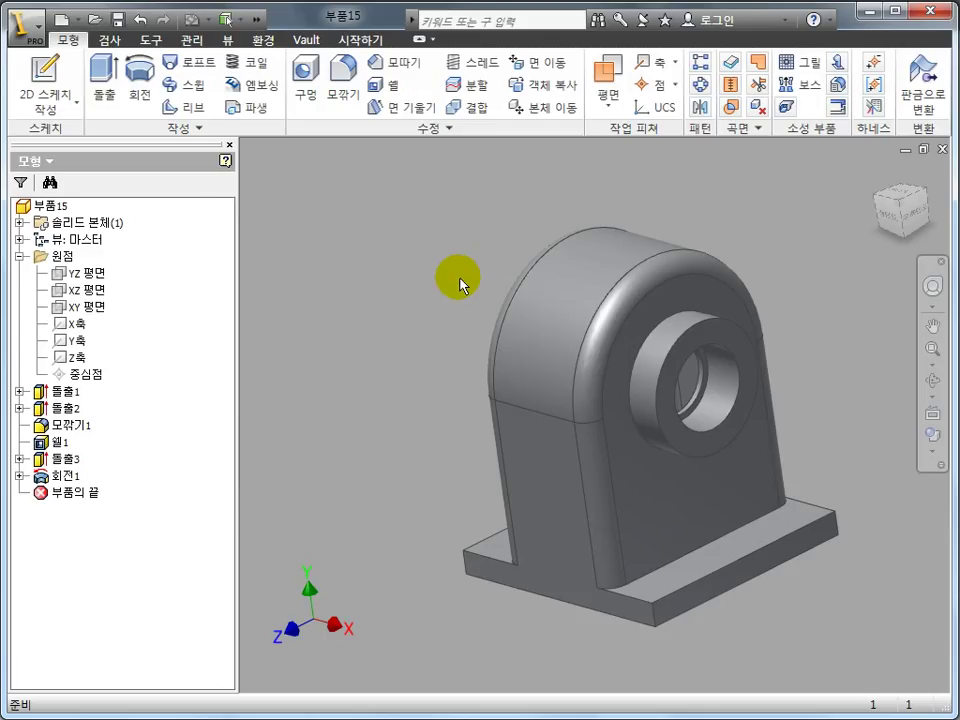
Start a sketch on the XY plane, slice the view and project the base's top edge.
{"action": "left_click", "coordinate": [100, 307]}
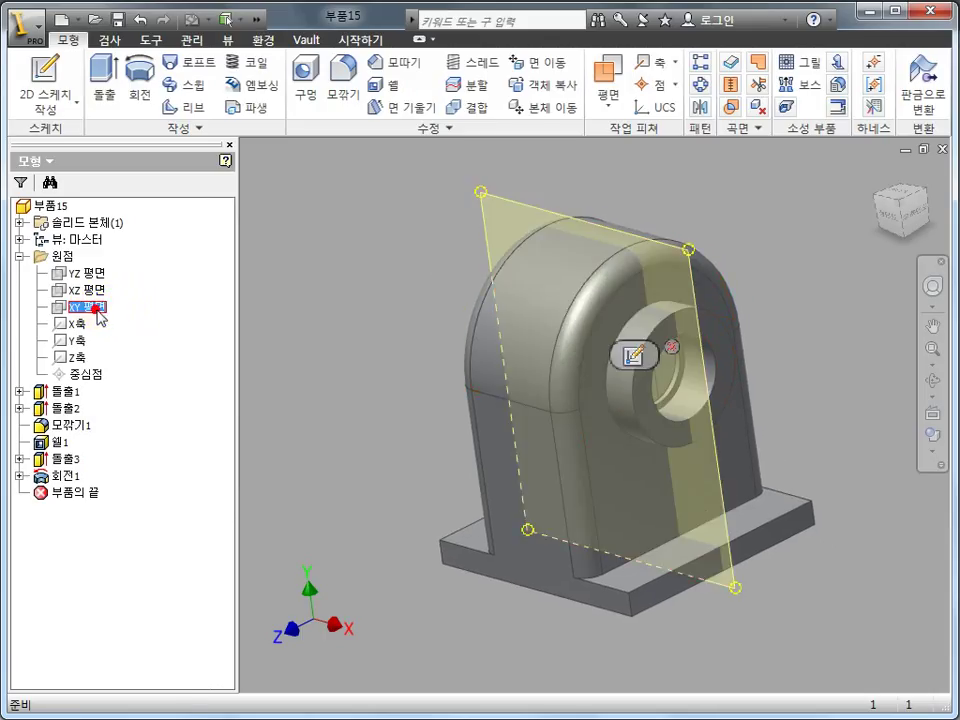
{"action": "left_click", "coordinate": [630, 357]}
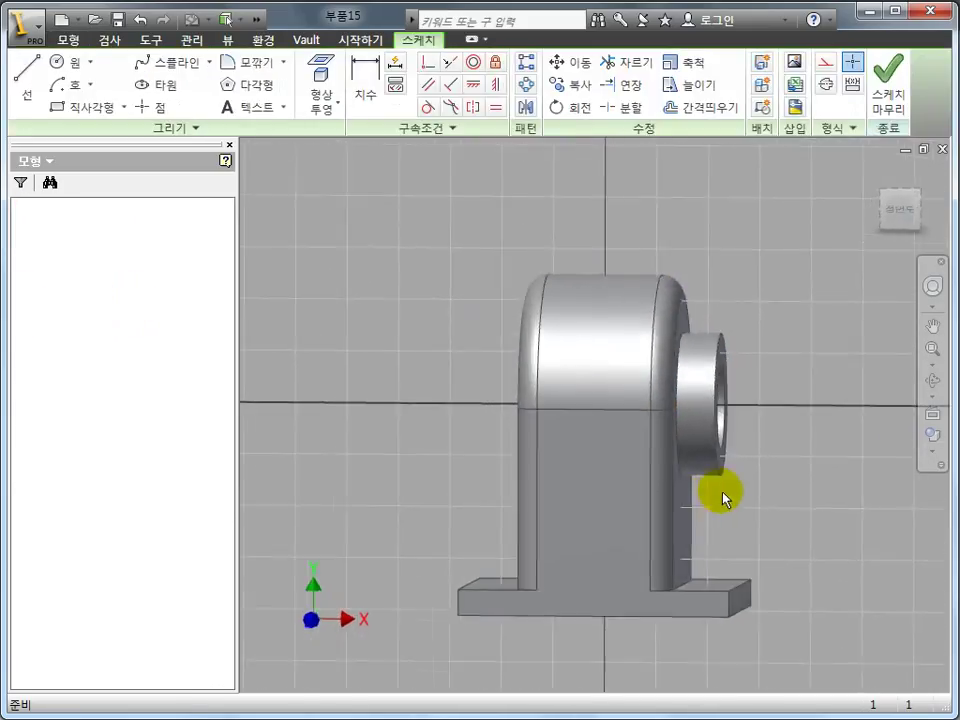
{"action": "left_click", "coordinate": [320, 88]}
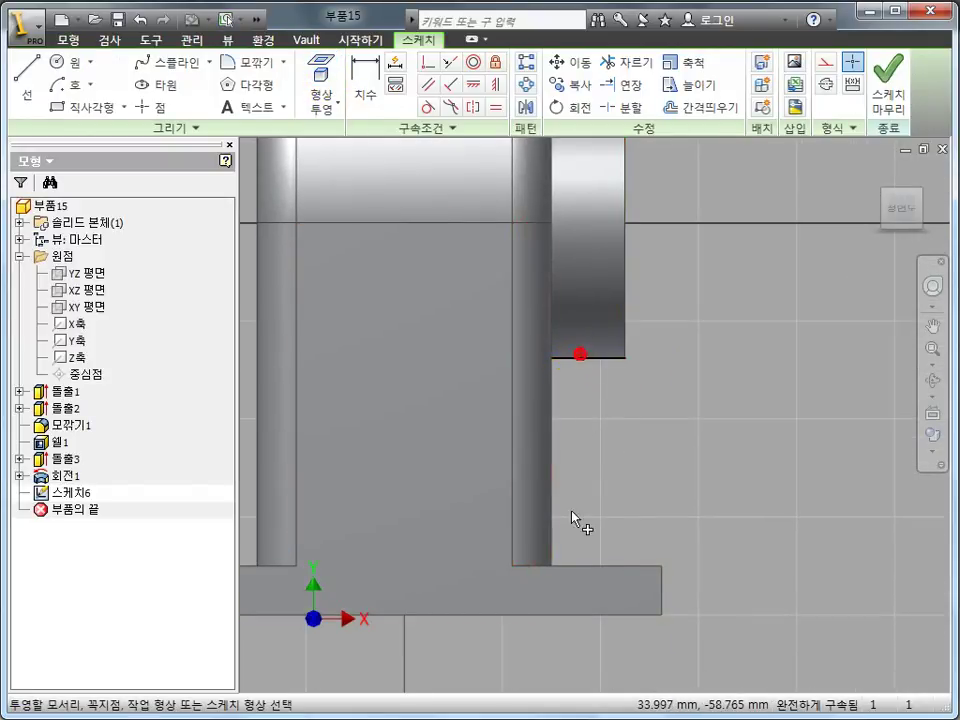
{"action": "key", "text": "Escape"}
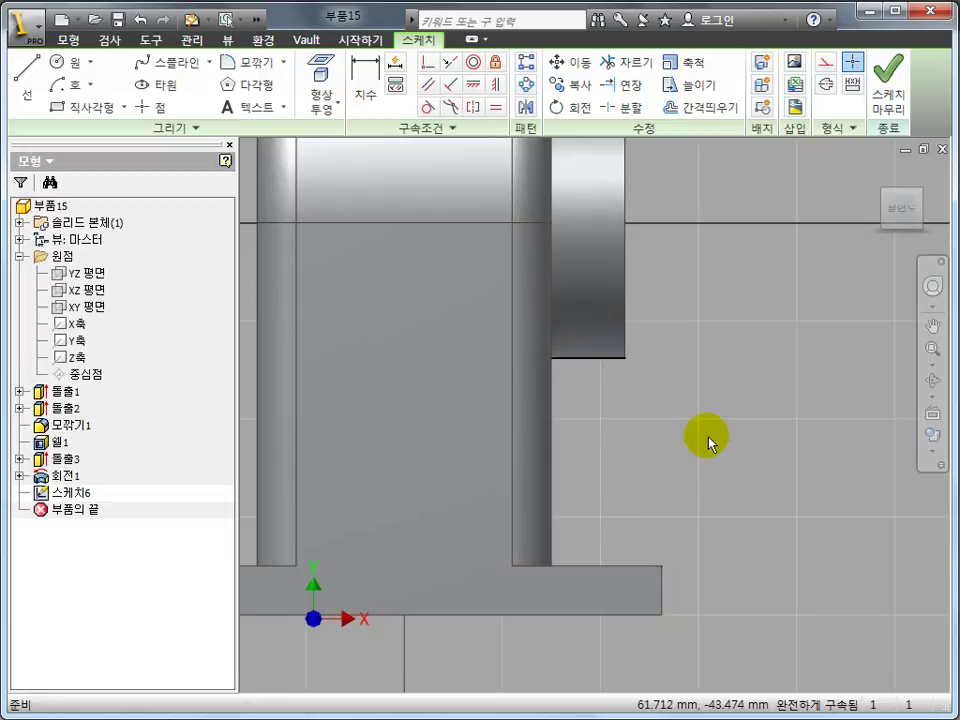
{"action": "key", "text": "F7"}
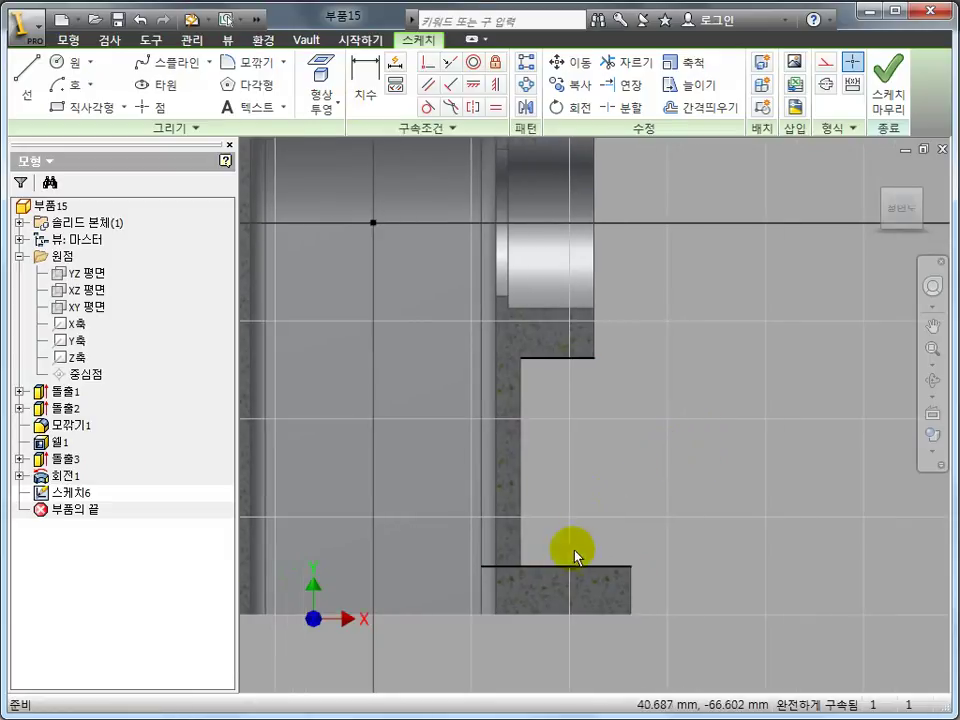
{"action": "left_click", "coordinate": [555, 567]}
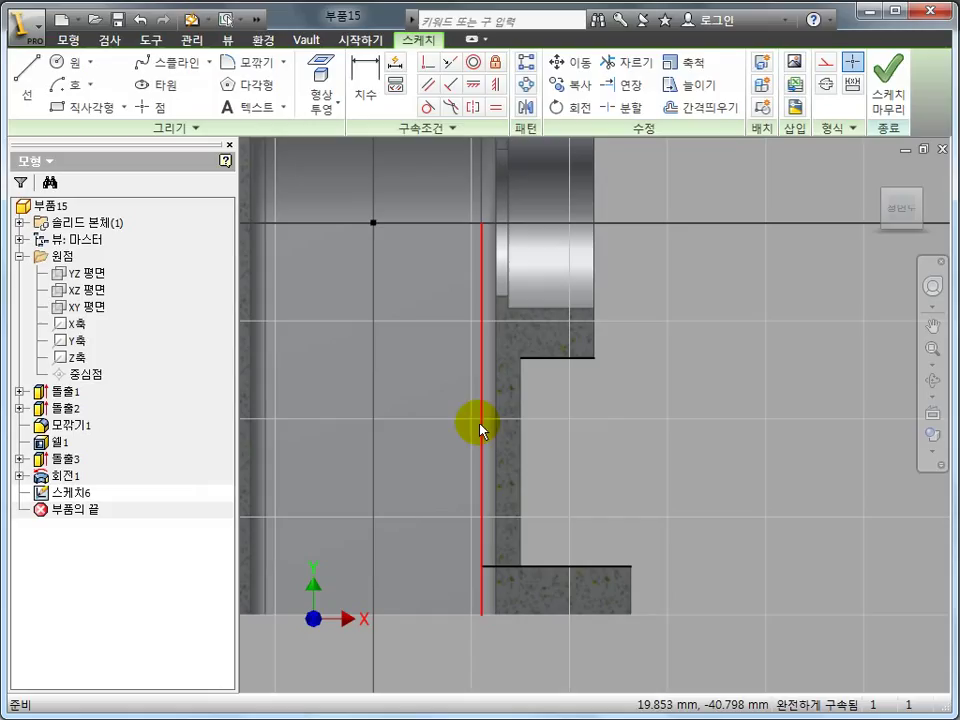
Draw the rib line from under the boss down to the base flange's top edge.
{"action": "key", "text": "l"}
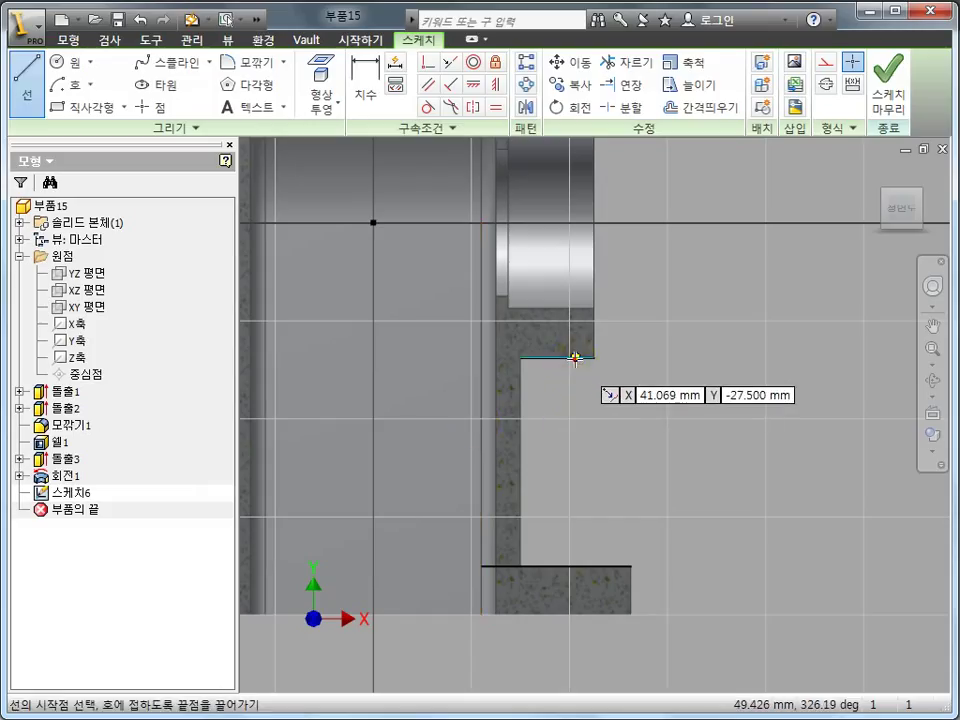
{"action": "left_click", "coordinate": [575, 359]}
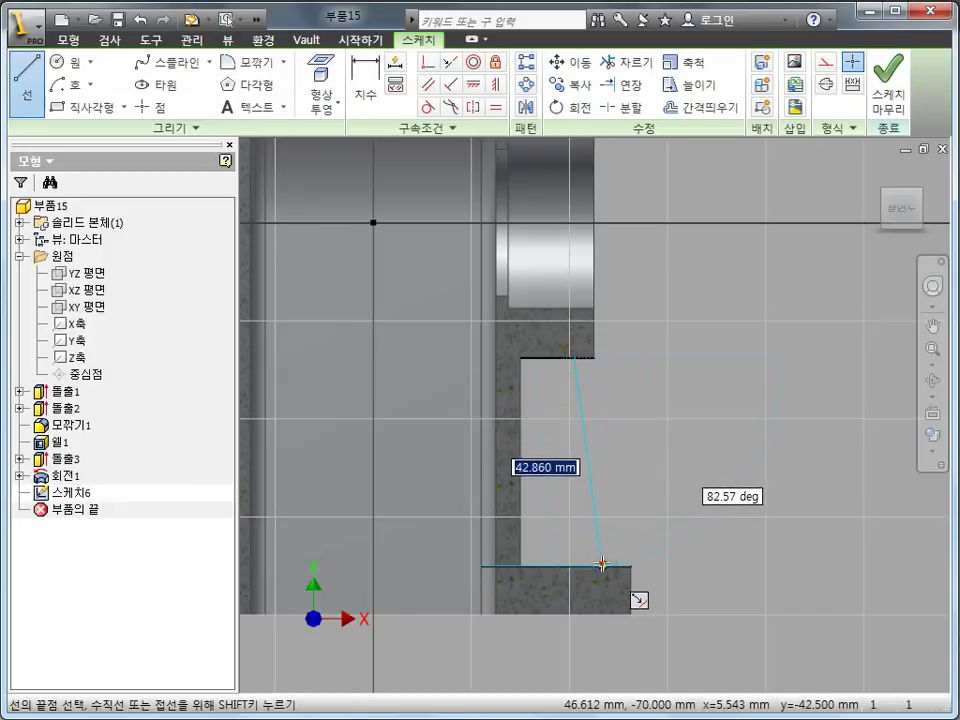
{"action": "left_click", "coordinate": [602, 565]}
{"action": "key", "text": "Escape"}
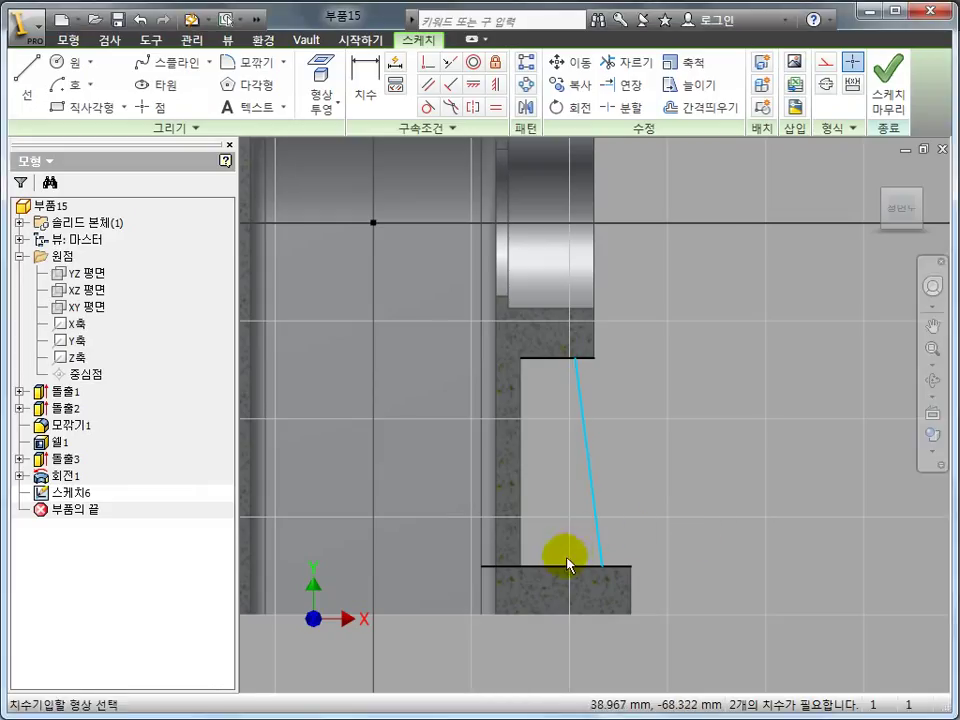
Constrain the rib line at 80° to the base edge with a 5 mm offset, and finish the sketch.
{"action": "left_click", "coordinate": [566, 566]}
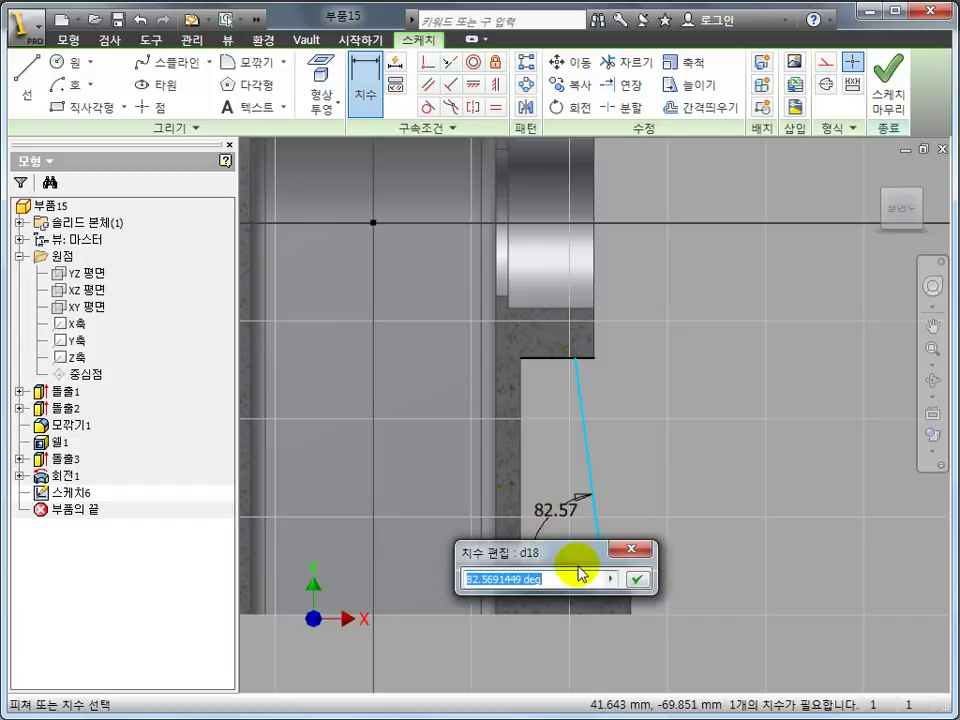
{"action": "type", "text": "80"}
{"action": "key", "text": "Return"}
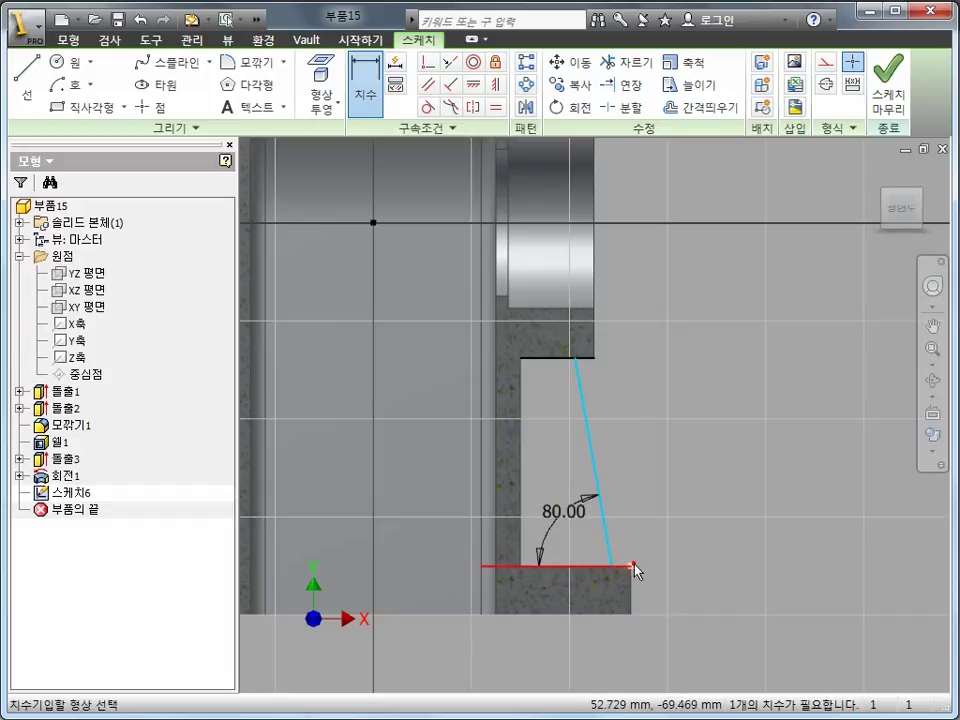
{"action": "left_click", "coordinate": [618, 571]}
{"action": "left_click", "coordinate": [620, 528]}
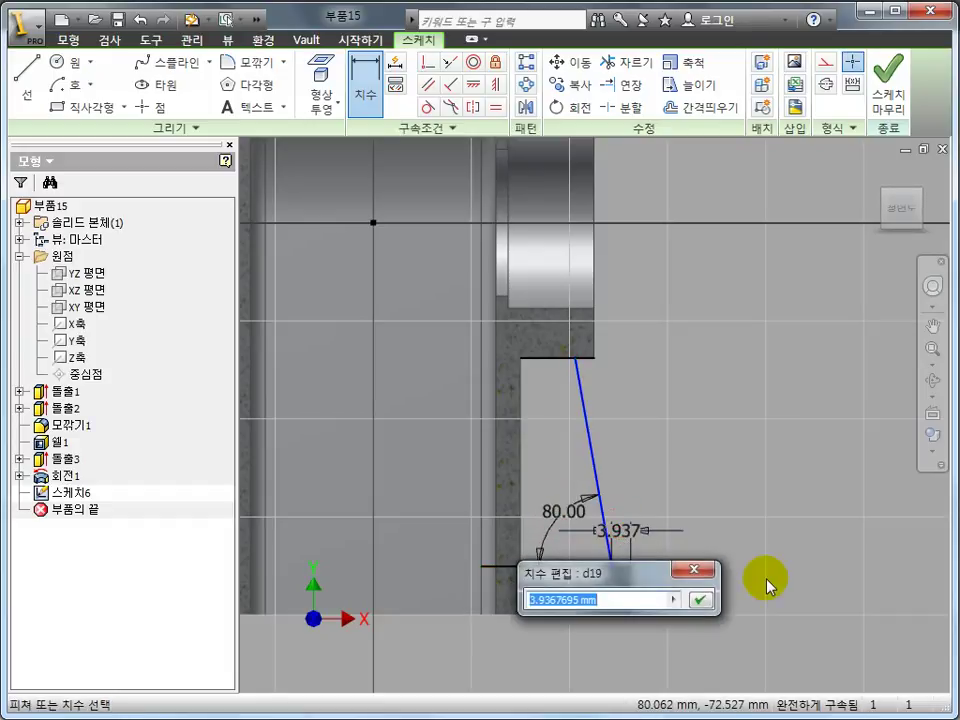
{"action": "type", "text": "5"}
{"action": "key", "text": "Return"}
{"action": "middle_click_drag", "start_coordinate": [767, 525], "coordinate": [672, 462], "text": "shift"}
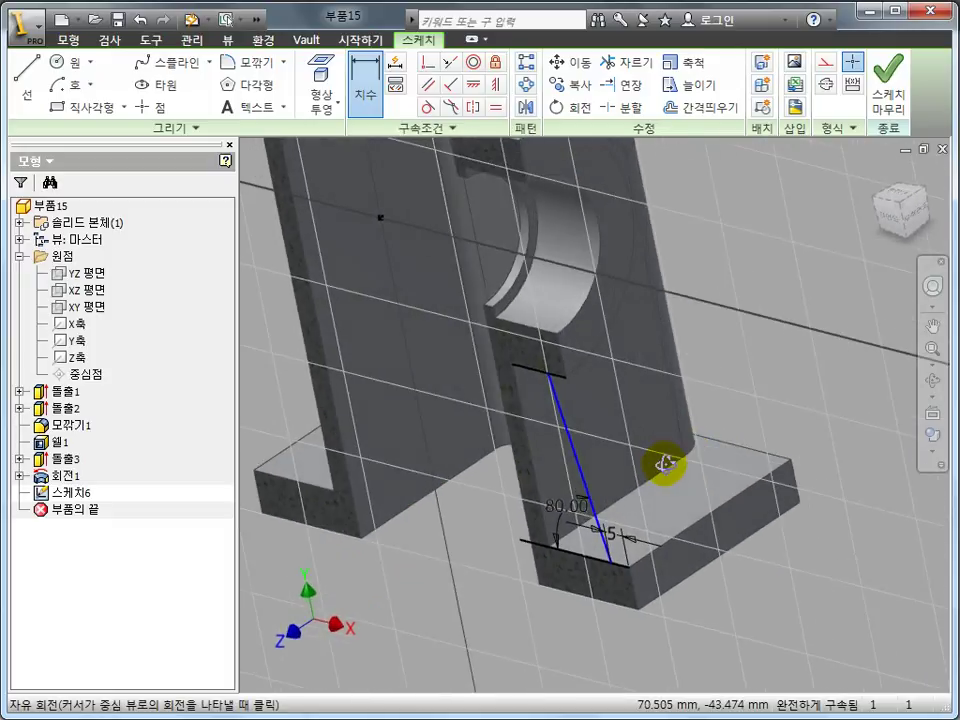
{"action": "left_click", "coordinate": [879, 83]}
{"action": "mouse_move", "coordinate": [793, 266]}
{"action": "middle_mouse_down", "text": "shift"}
{"action": "mouse_move", "coordinate": [745, 367]}
{"action": "mouse_move", "coordinate": [600, 340]}
{"action": "middle_mouse_up", "text": "shift"}
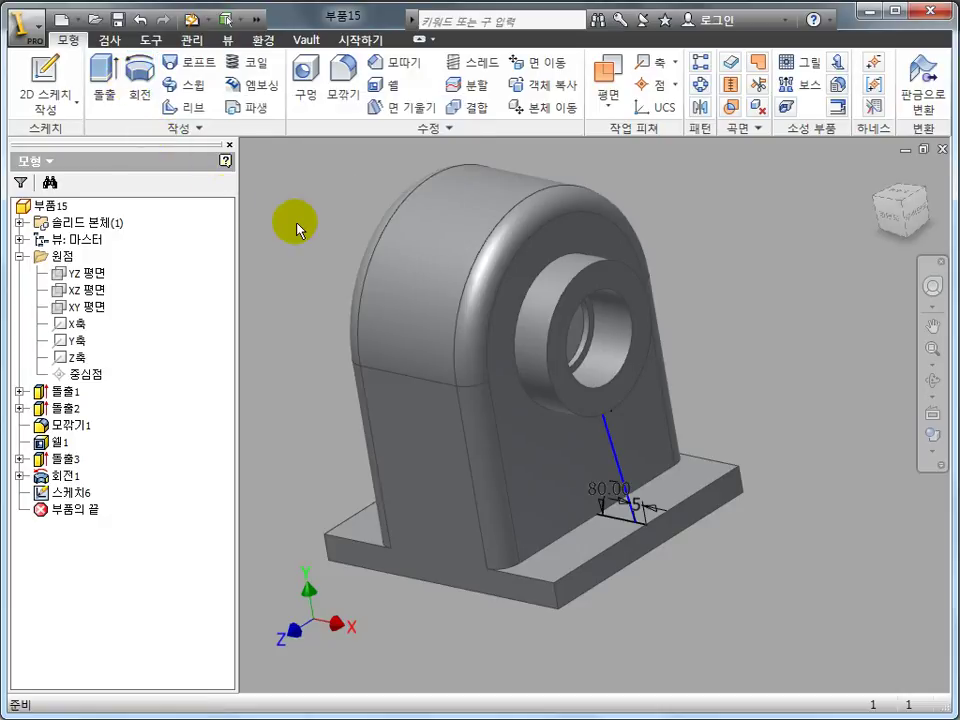
Set up a 6 mm rib on the slanted sketch line, parallel to the sketch plane.
{"action": "left_click", "coordinate": [190, 107]}
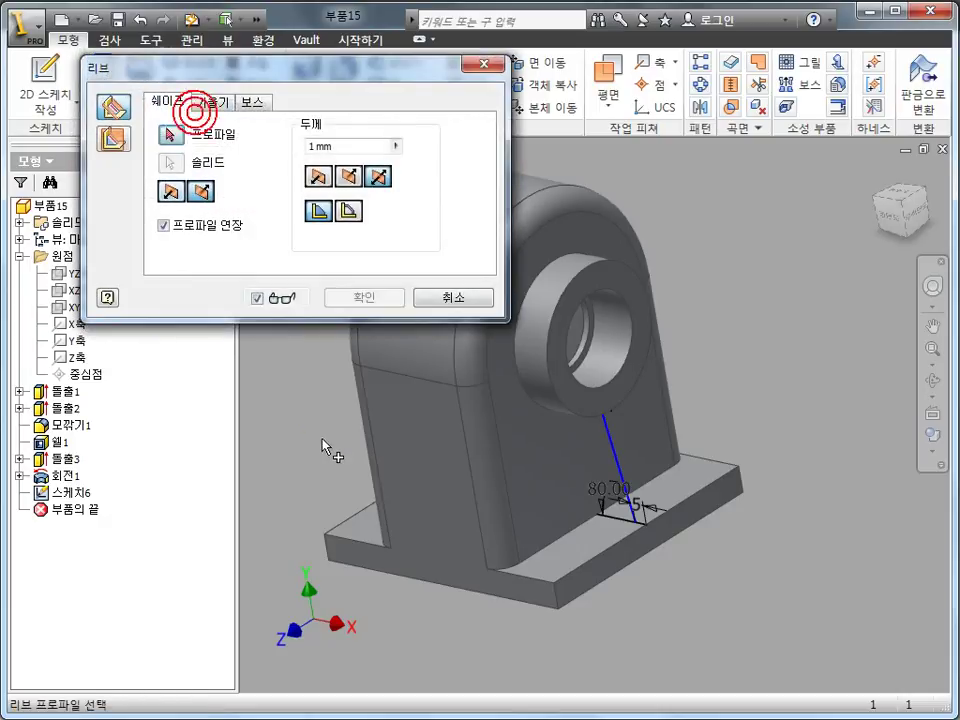
{"action": "left_click", "coordinate": [620, 468]}
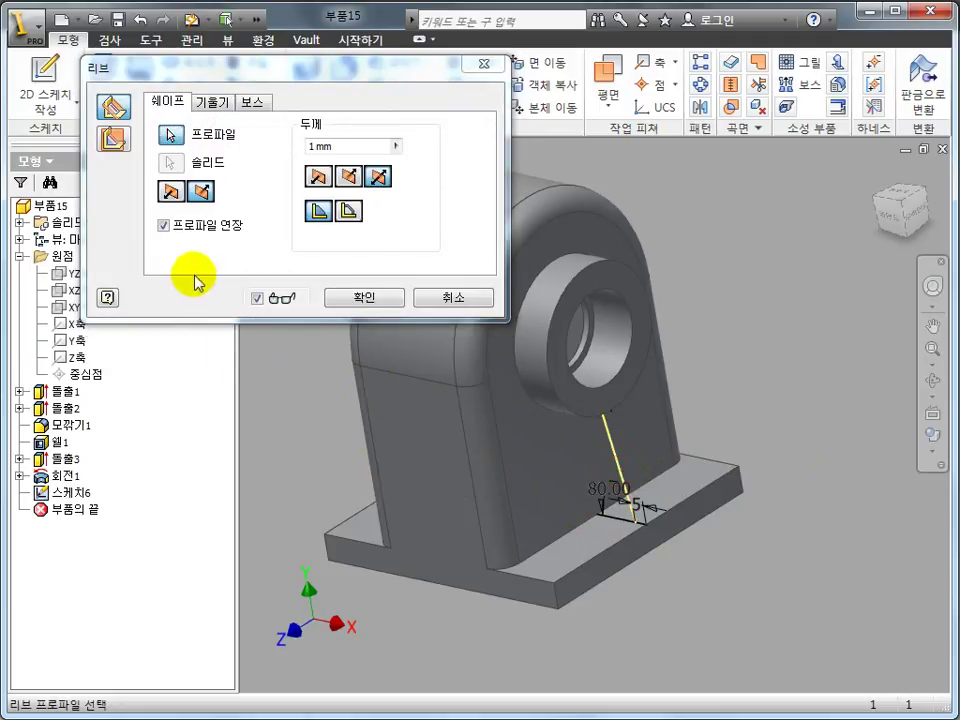
{"action": "left_click", "coordinate": [113, 138]}
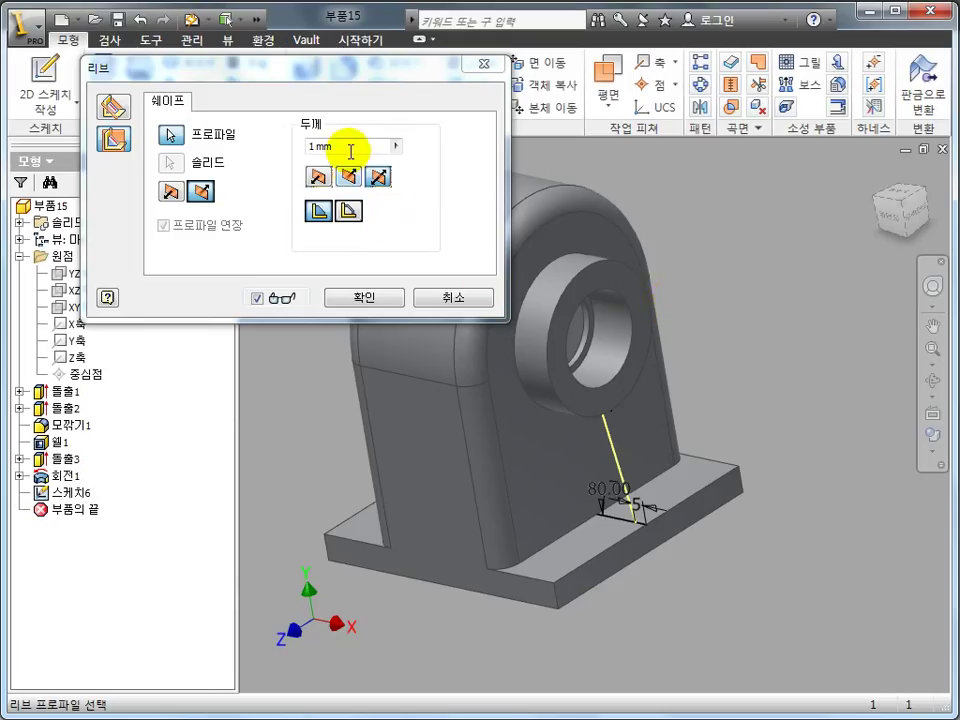
{"action": "left_click", "coordinate": [250, 156]}
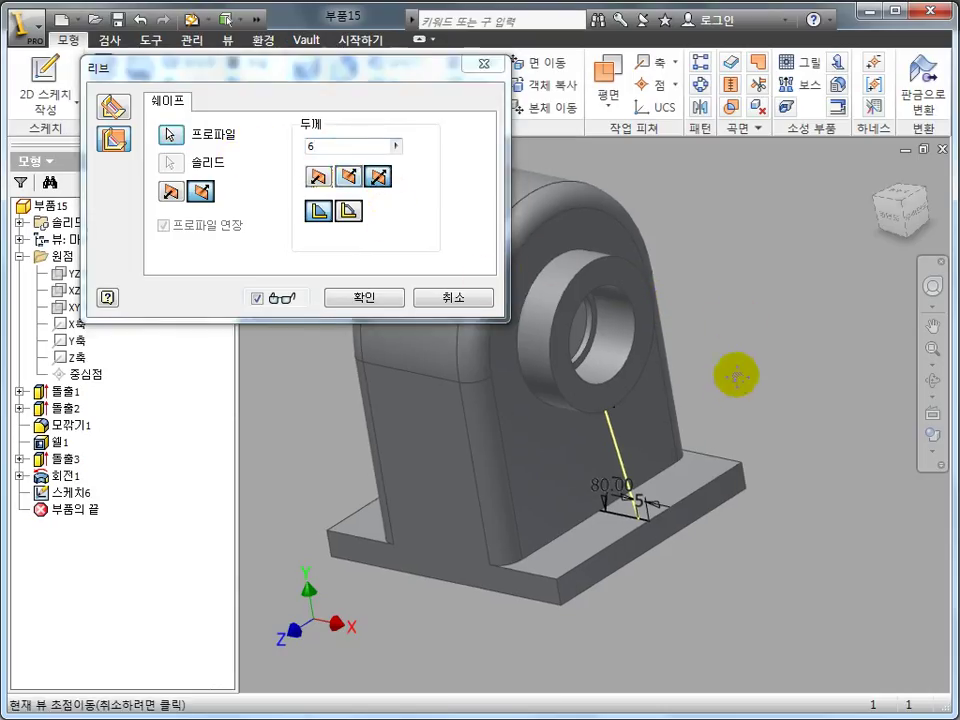
{"action": "scroll", "coordinate": [666, 456], "scroll_direction": "down", "scroll_amount": 2}
{"action": "scroll", "coordinate": [634, 454], "scroll_direction": "down", "scroll_amount": 2}
{"action": "scroll", "coordinate": [598, 485], "scroll_direction": "down", "scroll_amount": 1}
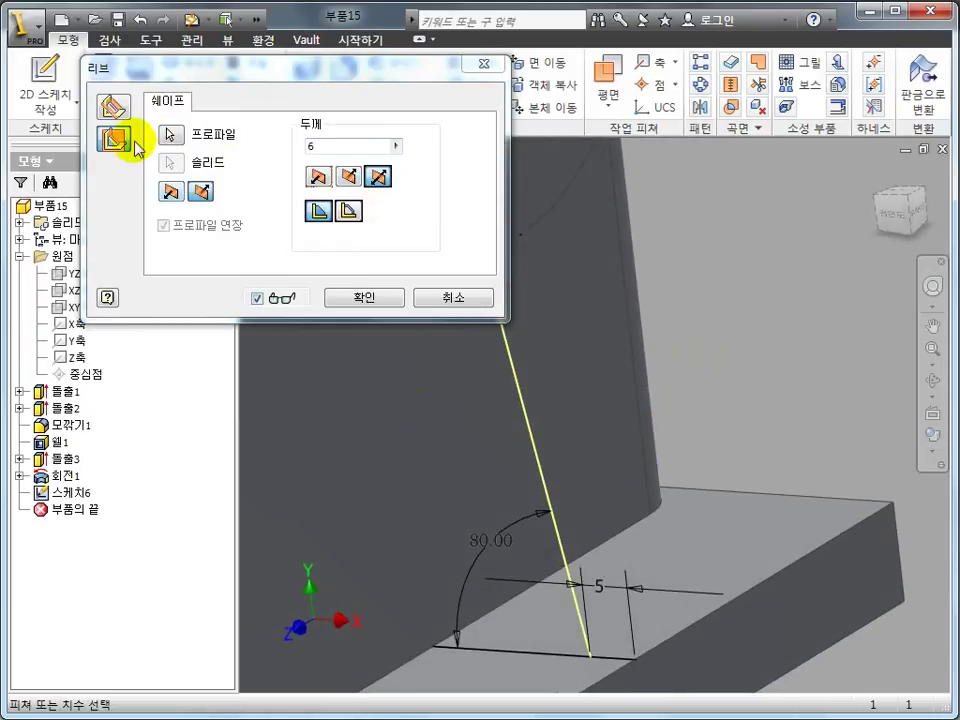
{"action": "left_click", "coordinate": [113, 106]}
{"action": "scroll", "coordinate": [531, 467], "scroll_direction": "up", "scroll_amount": 3}
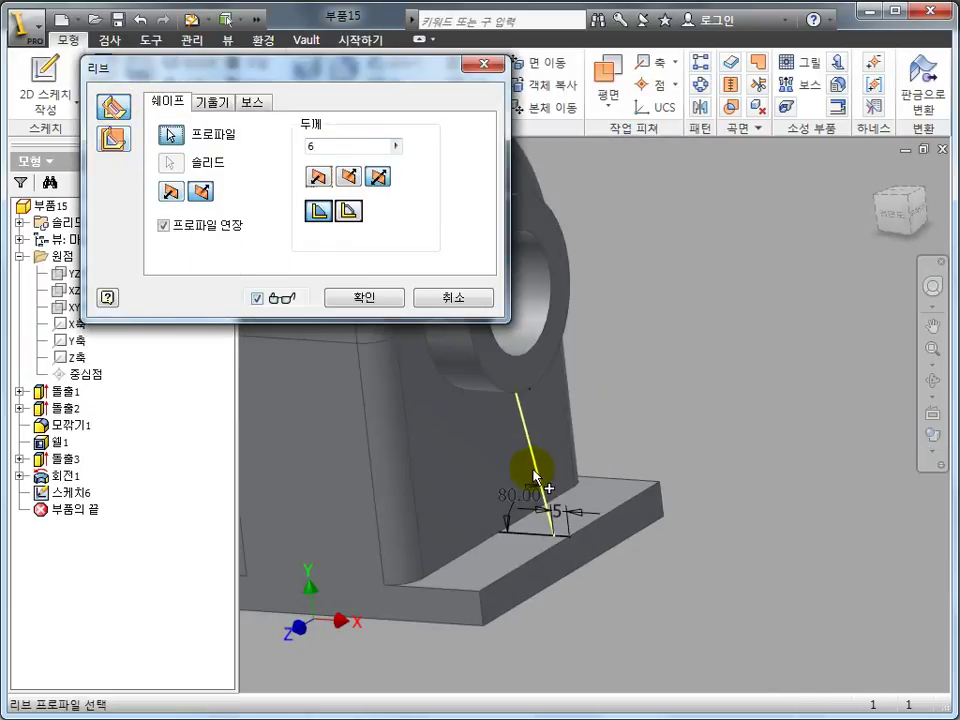
{"action": "scroll", "coordinate": [533, 472], "scroll_direction": "down", "scroll_amount": 3}
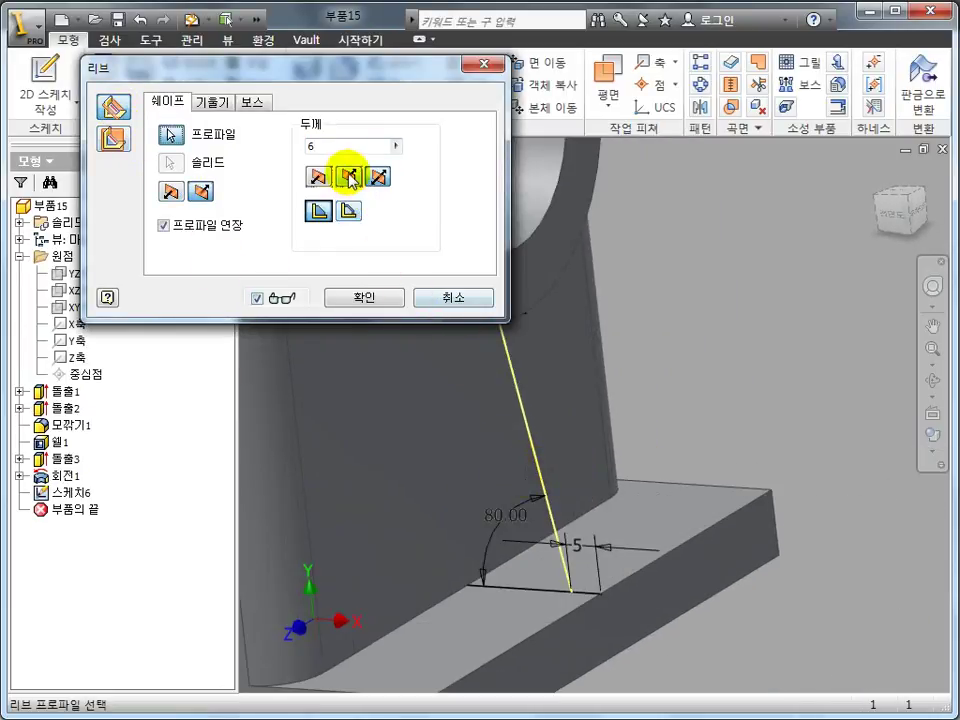
{"action": "left_click", "coordinate": [116, 143]}
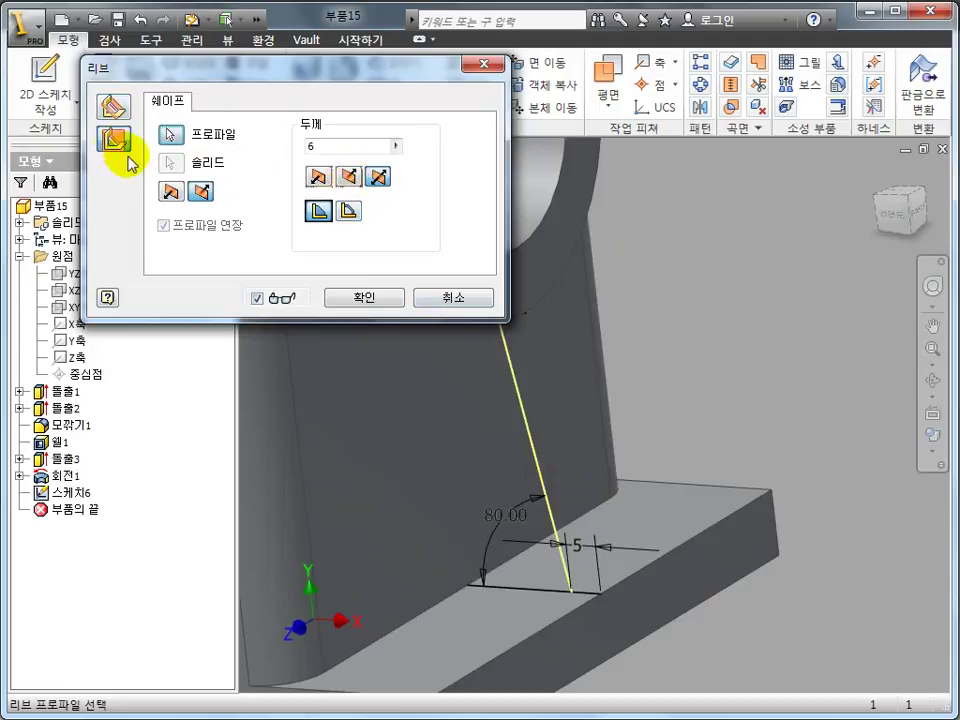
Preview the rib, flip its thickness direction, and create it.
{"action": "mouse_move", "coordinate": [514, 400]}
{"action": "middle_mouse_down", "text": "shift"}
{"action": "mouse_move", "coordinate": [546, 461]}
{"action": "mouse_move", "coordinate": [467, 452]}
{"action": "middle_mouse_up", "text": "shift"}
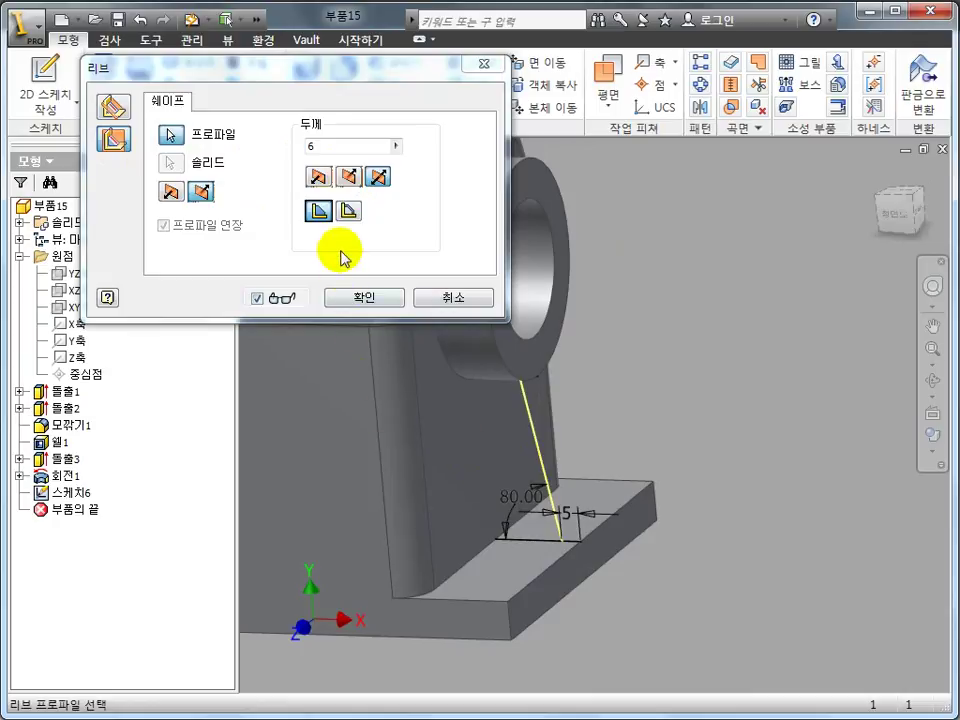
{"action": "left_click", "coordinate": [256, 298]}
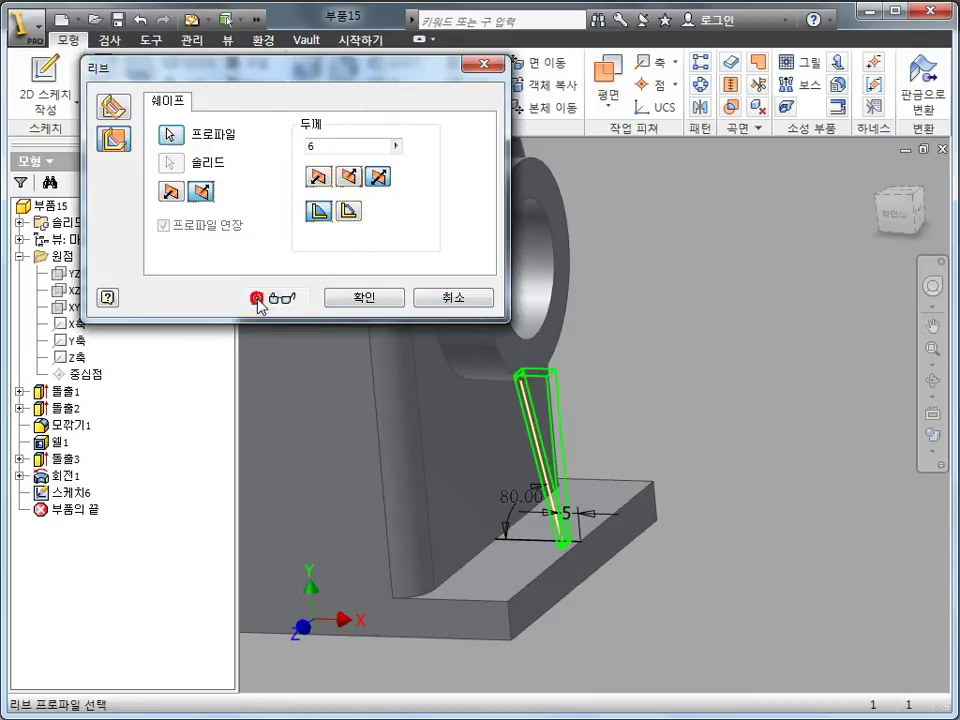
{"action": "left_click", "coordinate": [171, 193]}
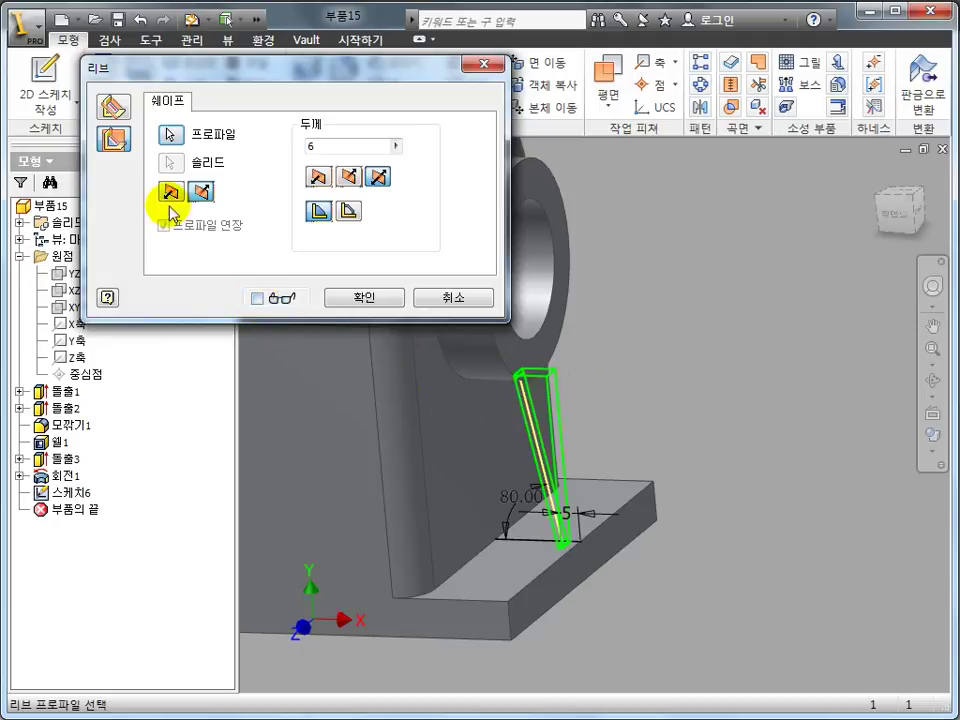
{"action": "left_click", "coordinate": [257, 298]}
{"action": "left_click", "coordinate": [257, 298]}
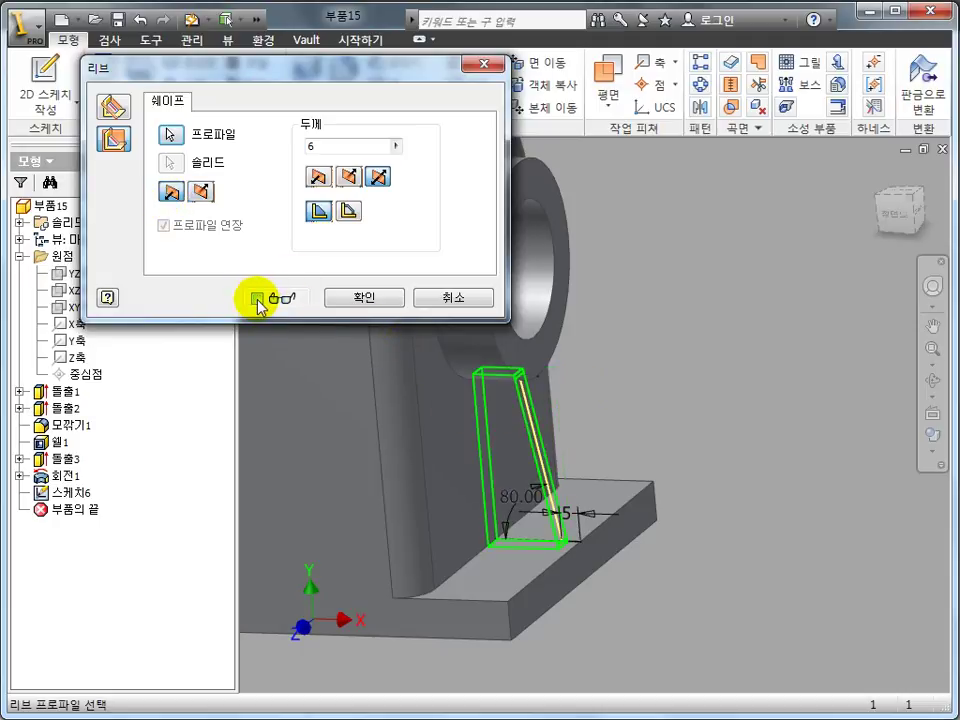
{"action": "left_click", "coordinate": [257, 298]}
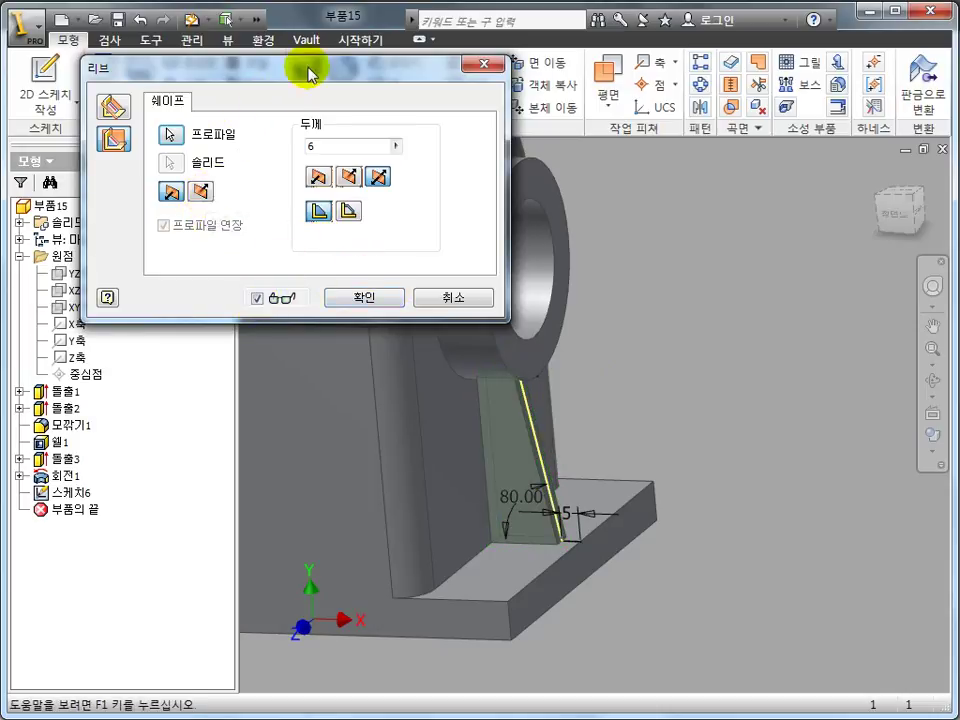
{"action": "left_click_drag", "start_coordinate": [306, 71], "coordinate": [228, 100]}
{"action": "middle_click_drag", "start_coordinate": [613, 368], "coordinate": [650, 406], "text": "shift"}
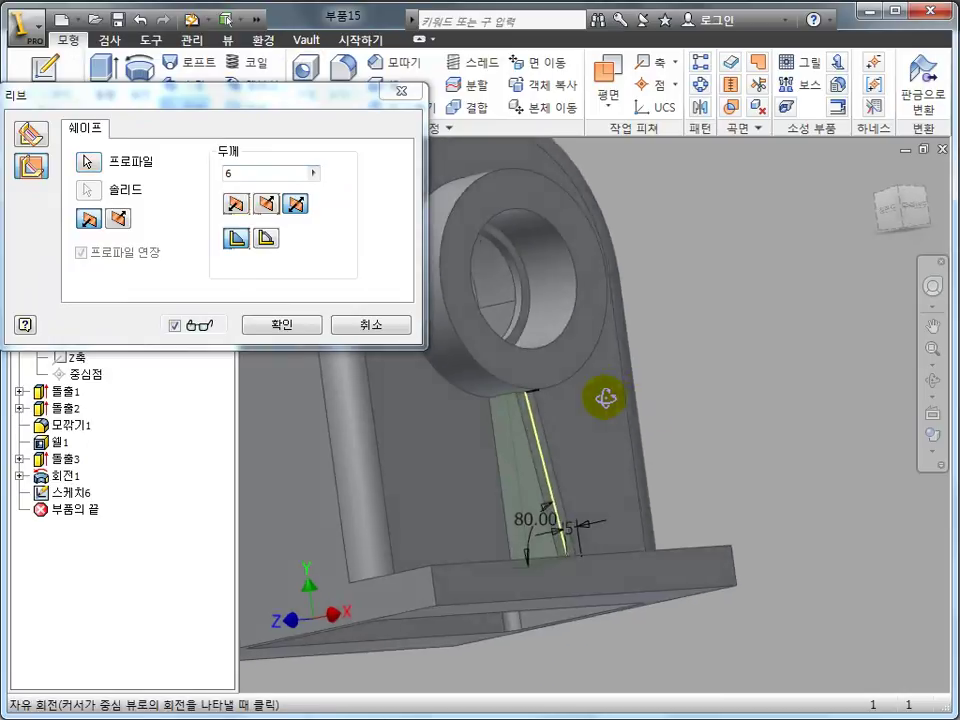
{"action": "left_click", "coordinate": [281, 325]}
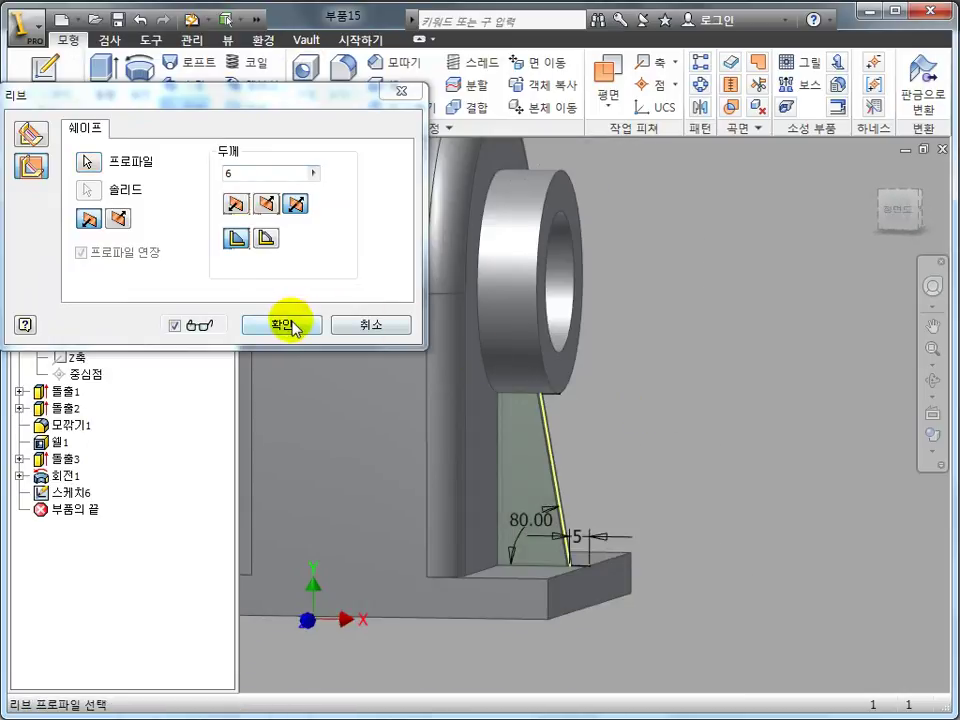
Orbit and zoom around the part, including a front view, to review the new rib.
{"action": "scroll", "coordinate": [565, 400], "scroll_direction": "up", "scroll_amount": 5}
{"action": "middle_click_drag", "start_coordinate": [565, 400], "coordinate": [480, 414], "text": "shift"}
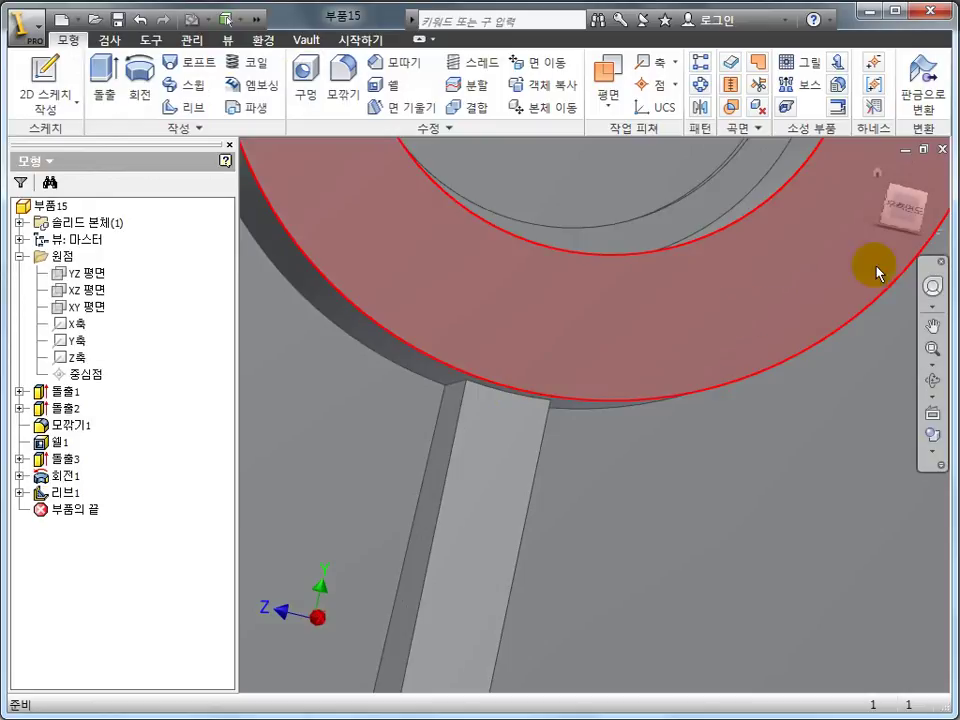
{"action": "left_click", "coordinate": [900, 208]}
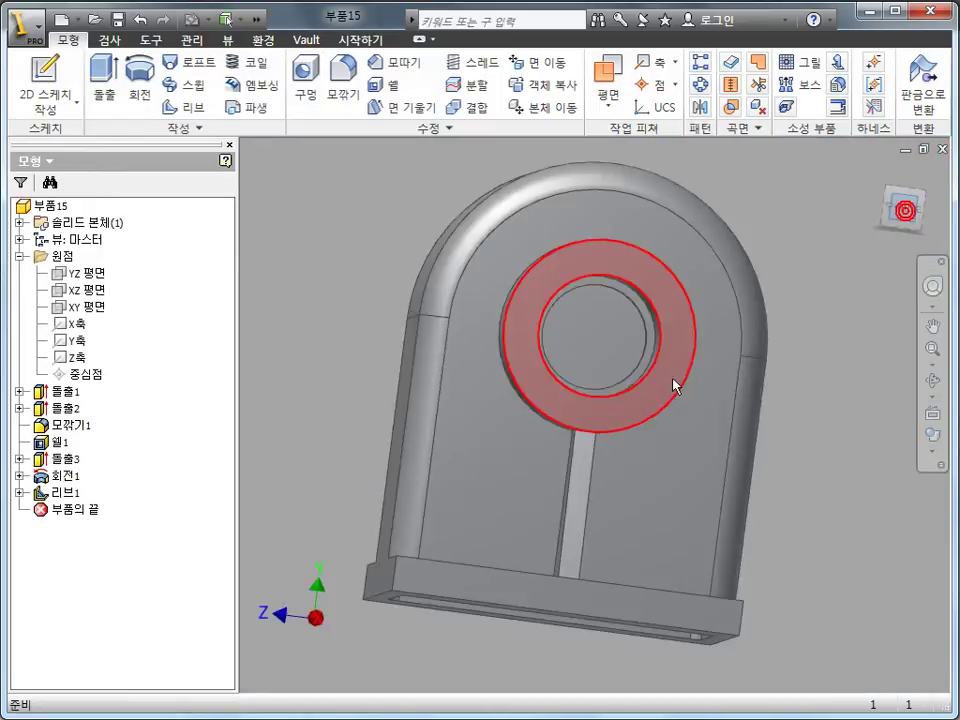
{"action": "scroll", "coordinate": [399, 490], "scroll_direction": "up", "scroll_amount": 5}
{"action": "scroll", "coordinate": [401, 489], "scroll_direction": "down", "scroll_amount": 3}
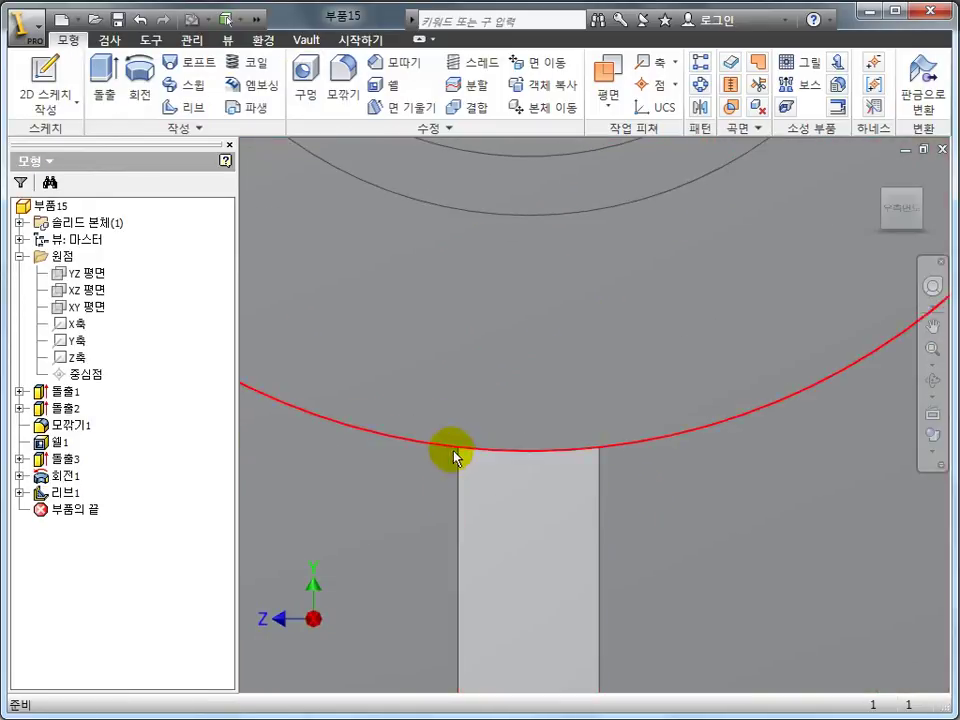
{"action": "scroll", "coordinate": [500, 480], "scroll_direction": "down", "scroll_amount": 2}
{"action": "scroll", "coordinate": [523, 487], "scroll_direction": "up", "scroll_amount": 2}
{"action": "scroll", "coordinate": [490, 472], "scroll_direction": "up", "scroll_amount": 3}
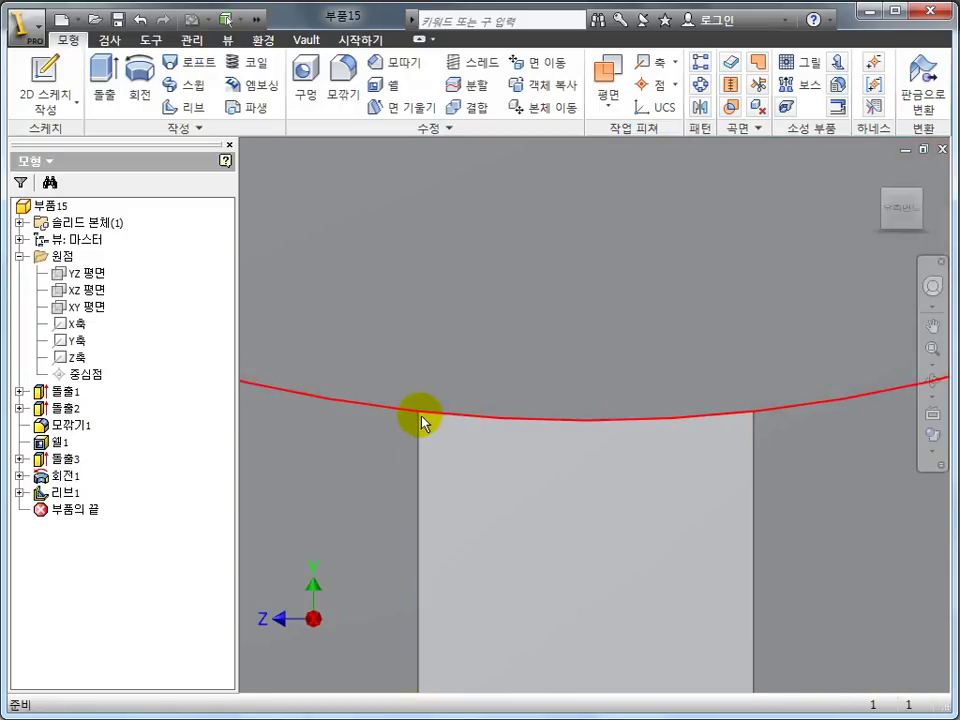
{"action": "scroll", "coordinate": [677, 469], "scroll_direction": "down", "scroll_amount": 3}
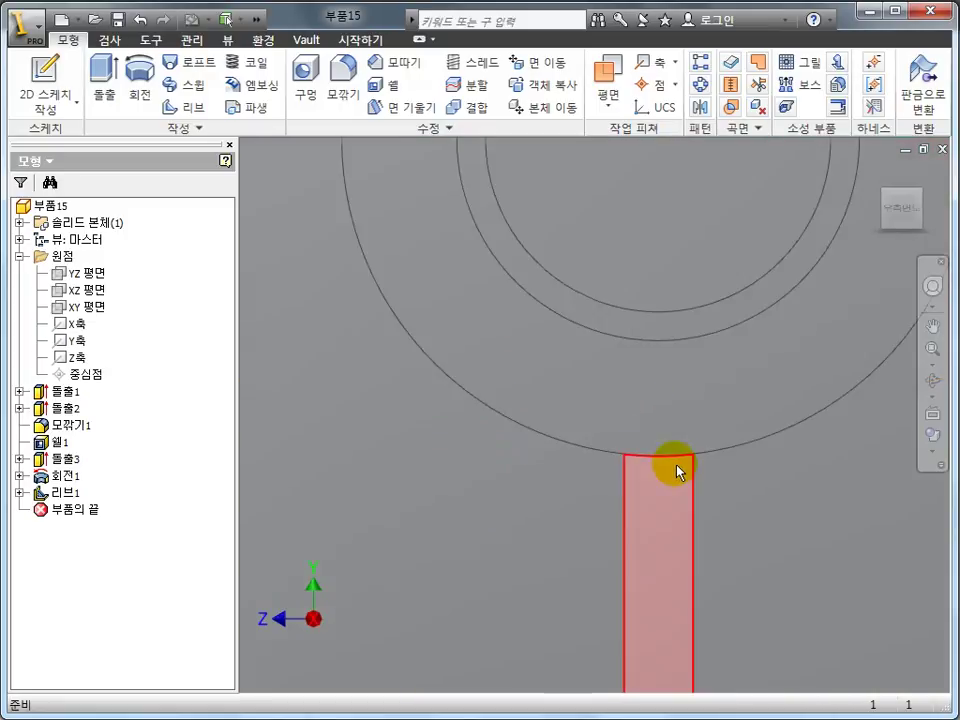
{"action": "scroll", "coordinate": [671, 482], "scroll_direction": "down", "scroll_amount": 3}
{"action": "mouse_move", "coordinate": [671, 482]}
{"action": "middle_mouse_down", "text": "shift"}
{"action": "mouse_move", "coordinate": [767, 530]}
{"action": "mouse_move", "coordinate": [750, 536]}
{"action": "mouse_move", "coordinate": [686, 489]}
{"action": "mouse_move", "coordinate": [681, 527]}
{"action": "middle_mouse_up", "text": "shift"}
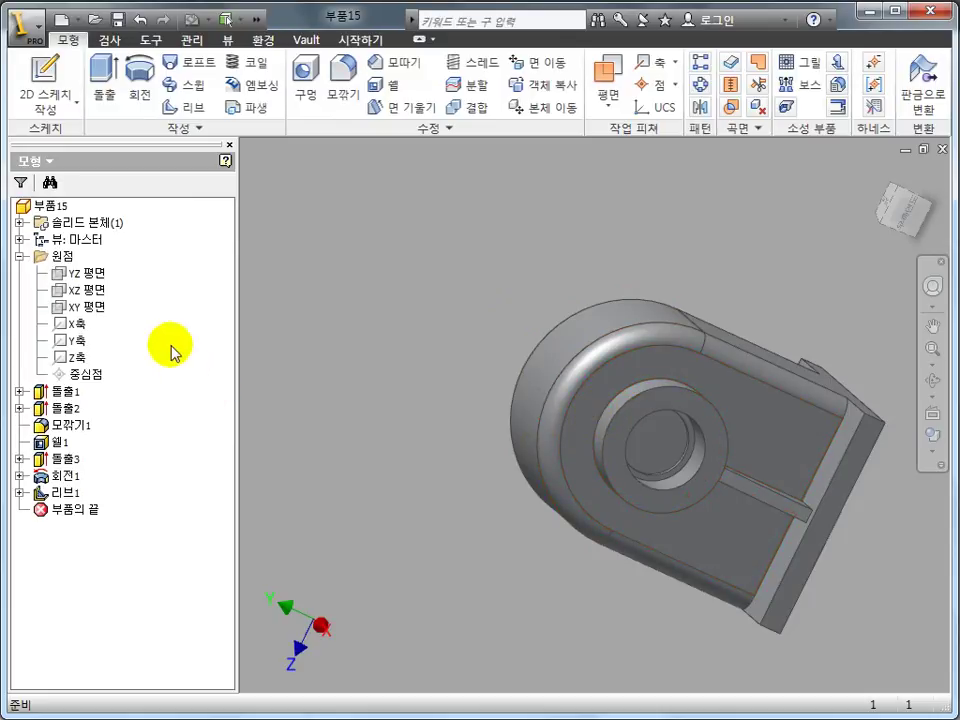
Select the XZ plane in the browser, after first trying XY, and create a 2D sketch on it.
{"action": "left_click", "coordinate": [95, 307]}
{"action": "mouse_move", "coordinate": [660, 500]}
{"action": "middle_mouse_down", "text": "shift"}
{"action": "mouse_move", "coordinate": [692, 527]}
{"action": "mouse_move", "coordinate": [623, 377]}
{"action": "middle_mouse_up", "text": "shift"}
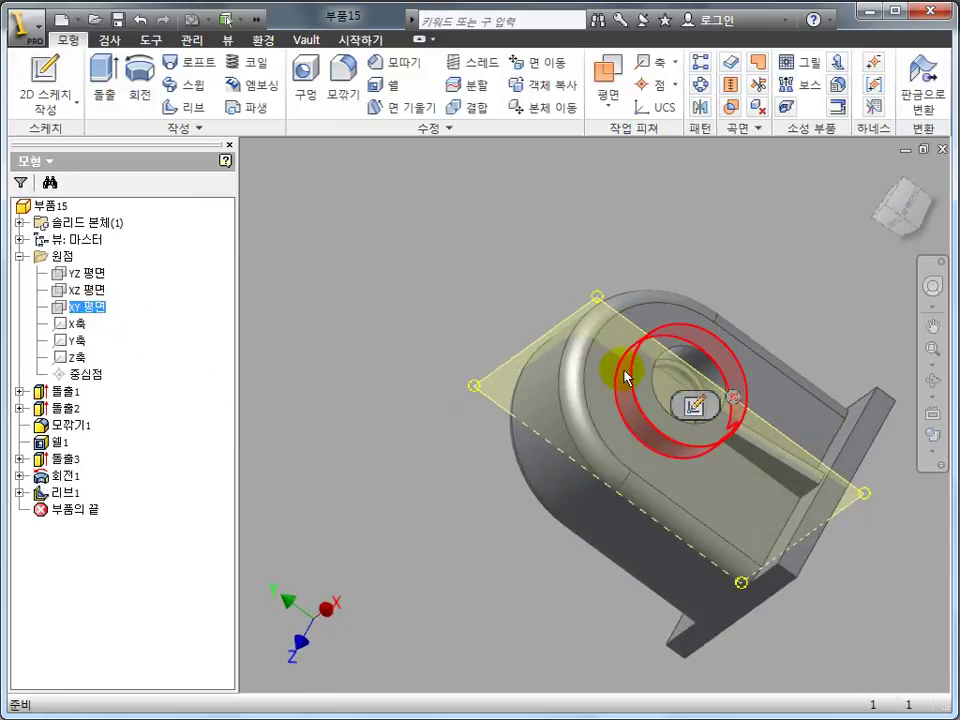
{"action": "middle_click_drag", "start_coordinate": [333, 462], "coordinate": [315, 456], "text": "shift"}
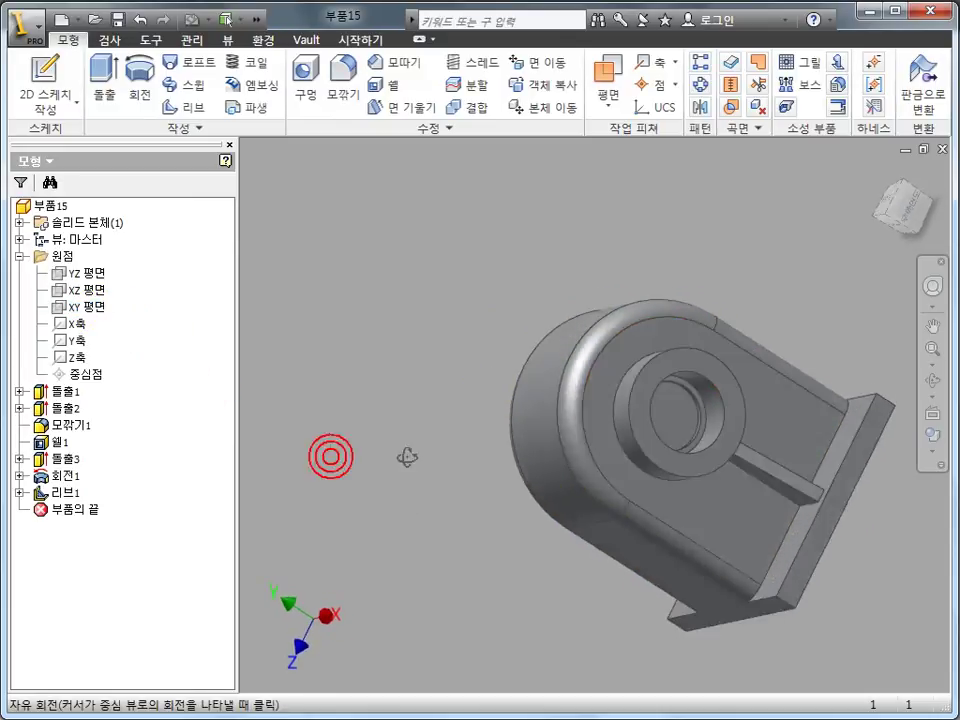
{"action": "left_click", "coordinate": [90, 291]}
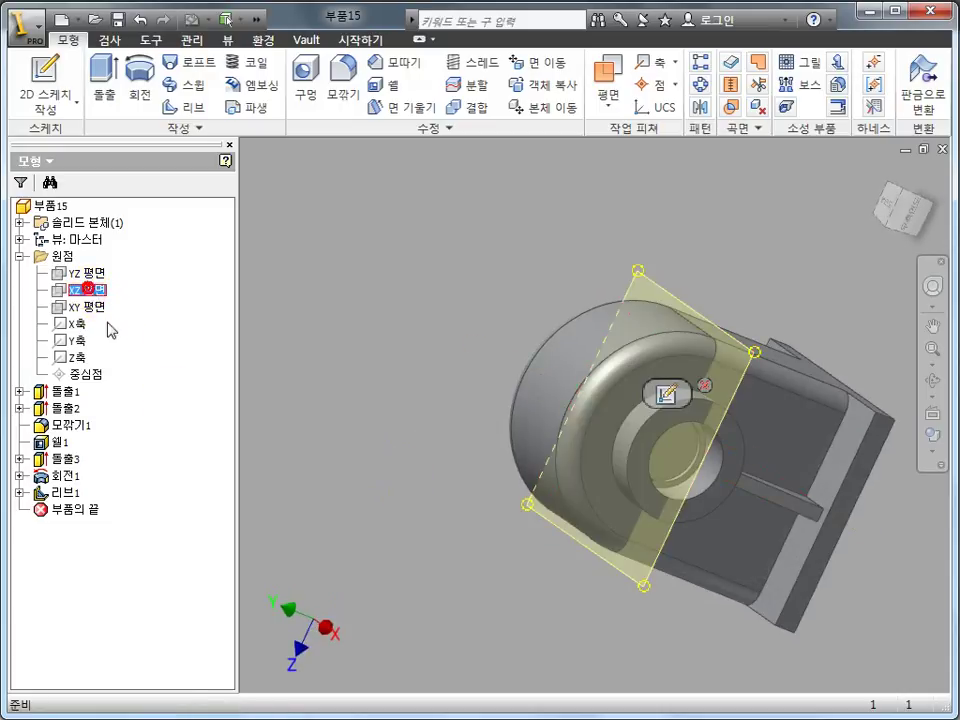
{"action": "middle_click_drag", "start_coordinate": [497, 521], "coordinate": [510, 527], "text": "shift"}
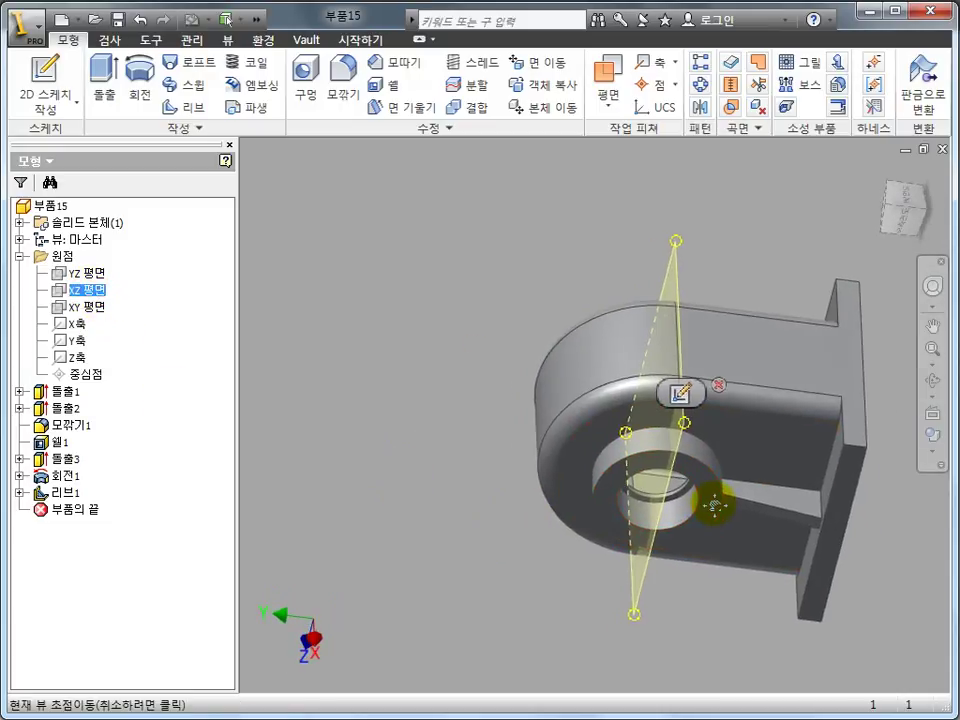
{"action": "middle_click_drag", "start_coordinate": [790, 488], "coordinate": [621, 400], "text": "shift"}
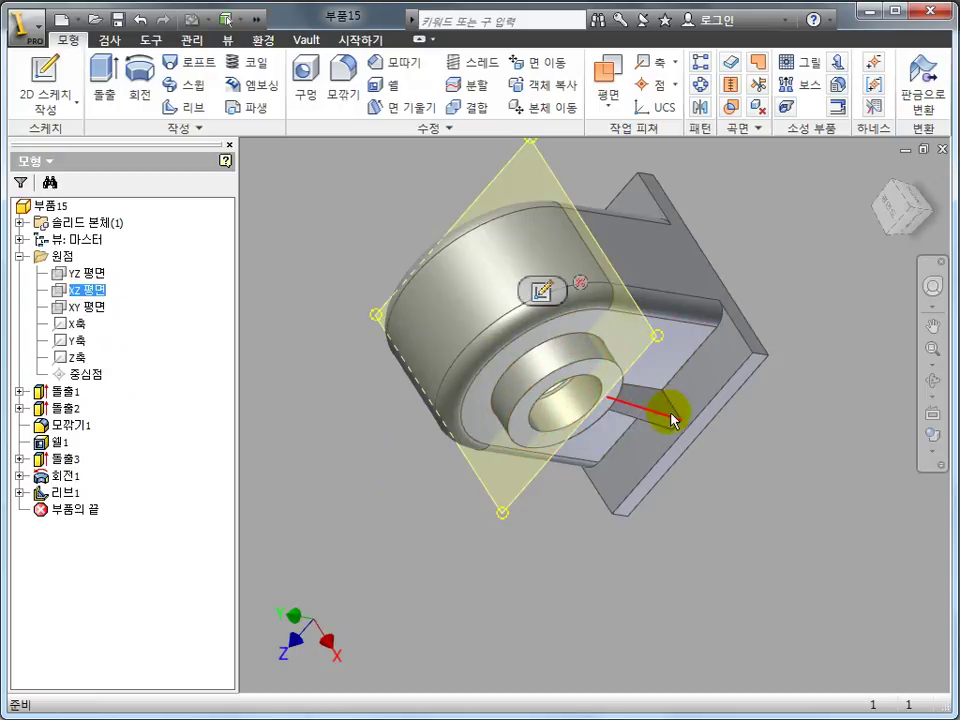
{"action": "left_click", "coordinate": [553, 628]}
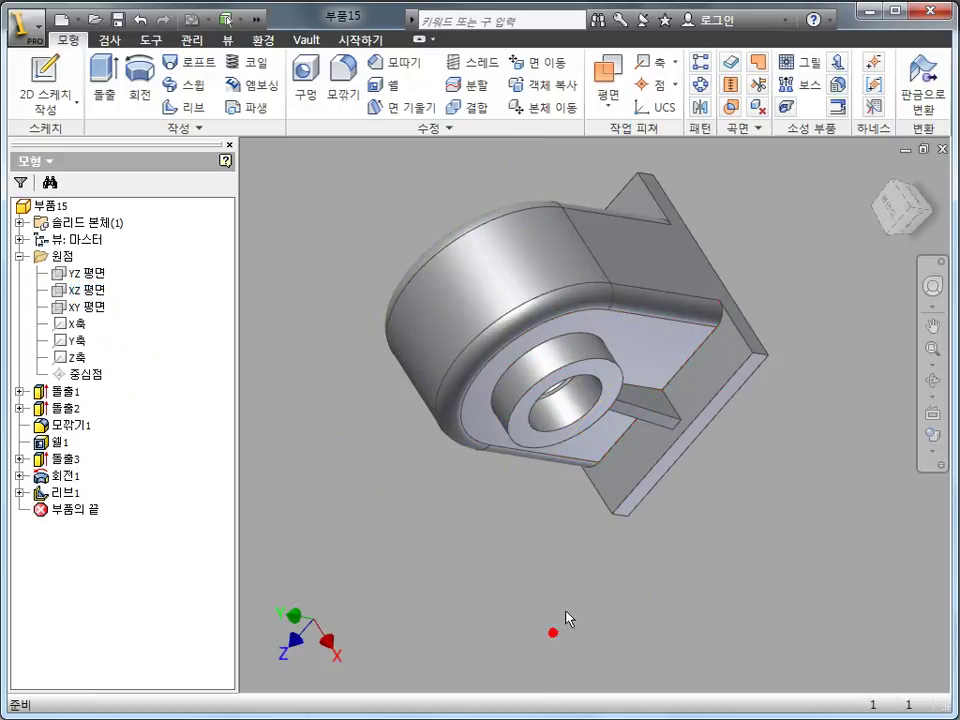
{"action": "left_click", "coordinate": [80, 290]}
{"action": "middle_click_drag", "start_coordinate": [275, 455], "coordinate": [390, 440], "text": "shift"}
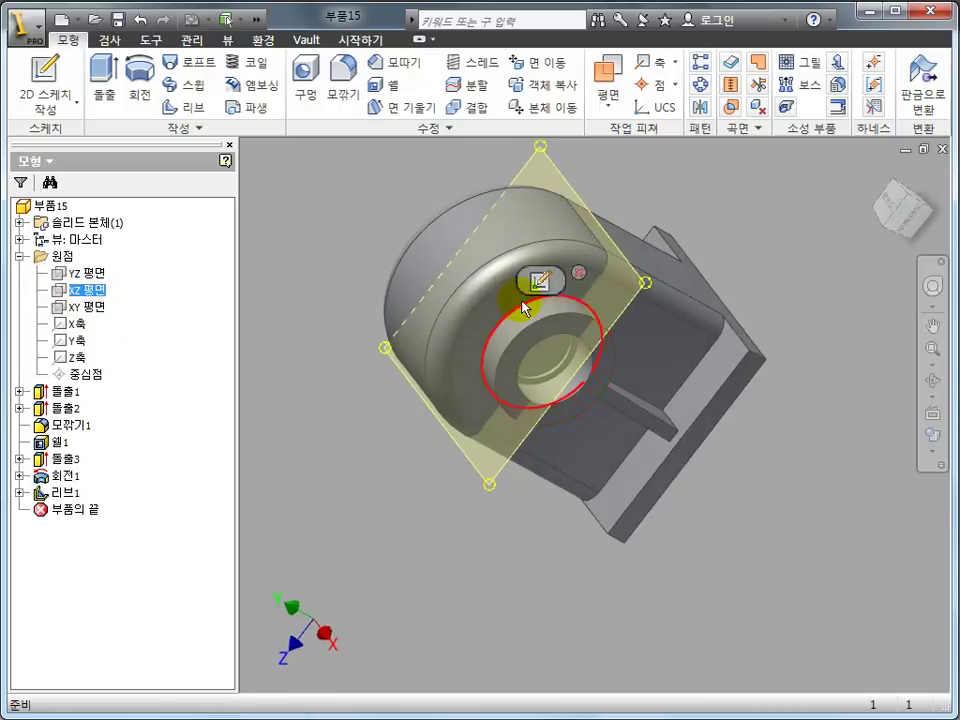
{"action": "left_click", "coordinate": [535, 285]}
Project the boss's top edge, then draw a slanted line from its corner up to the housing.
{"action": "scroll", "coordinate": [557, 531], "scroll_direction": "up", "scroll_amount": 3}
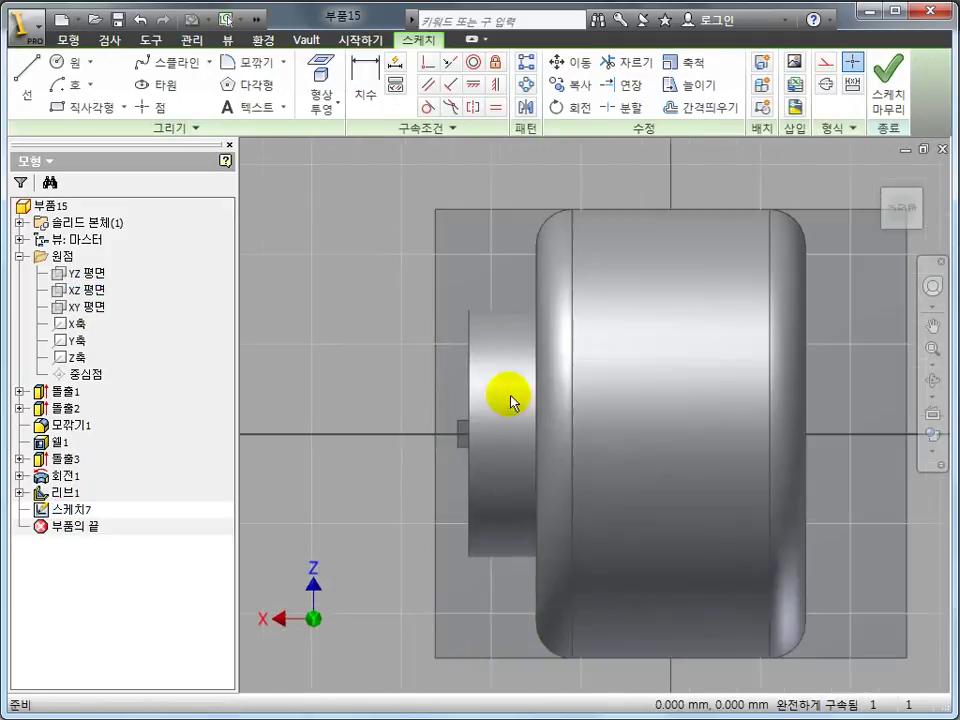
{"action": "scroll", "coordinate": [507, 396], "scroll_direction": "up", "scroll_amount": 3}
{"action": "scroll", "coordinate": [491, 422], "scroll_direction": "down", "scroll_amount": 3}
{"action": "middle_click_drag", "start_coordinate": [531, 381], "coordinate": [484, 323]}
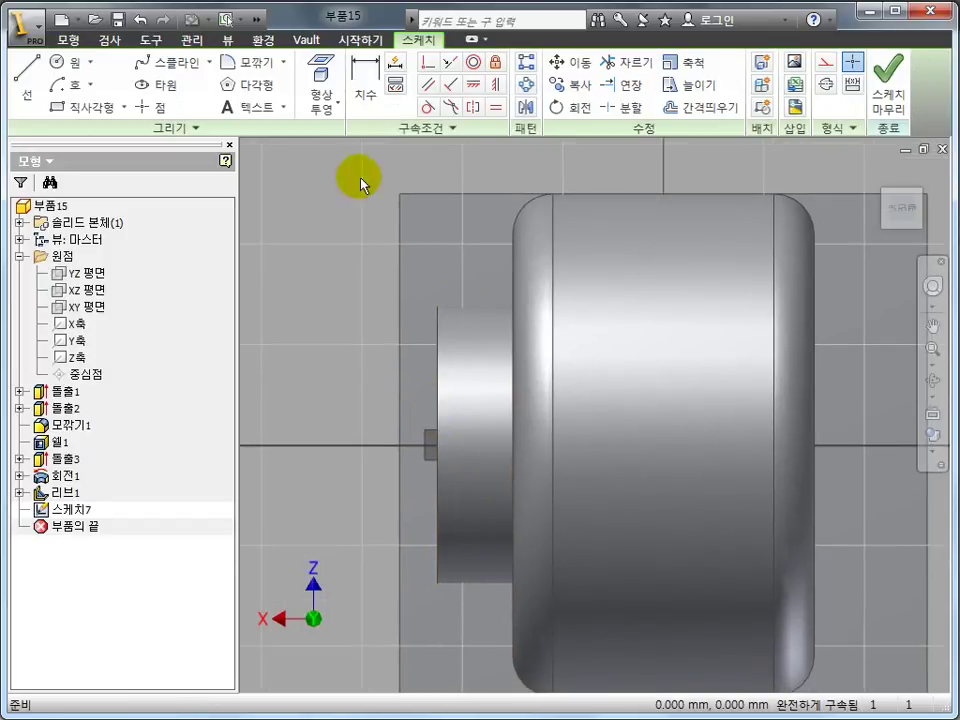
{"action": "left_click", "coordinate": [320, 72]}
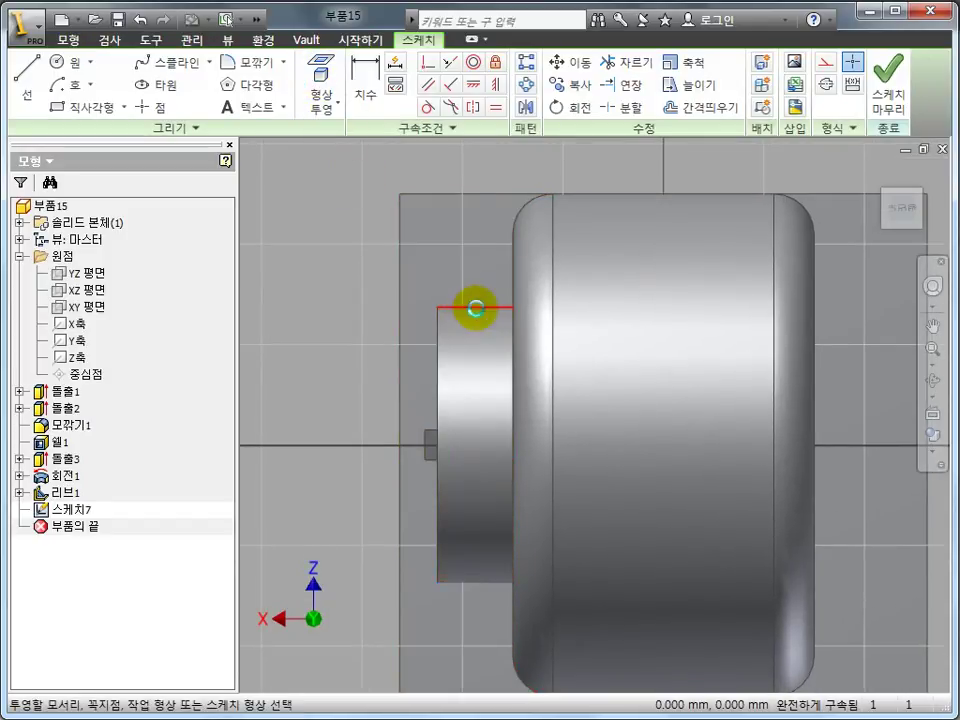
{"action": "left_click", "coordinate": [472, 308]}
{"action": "key", "text": "Escape"}
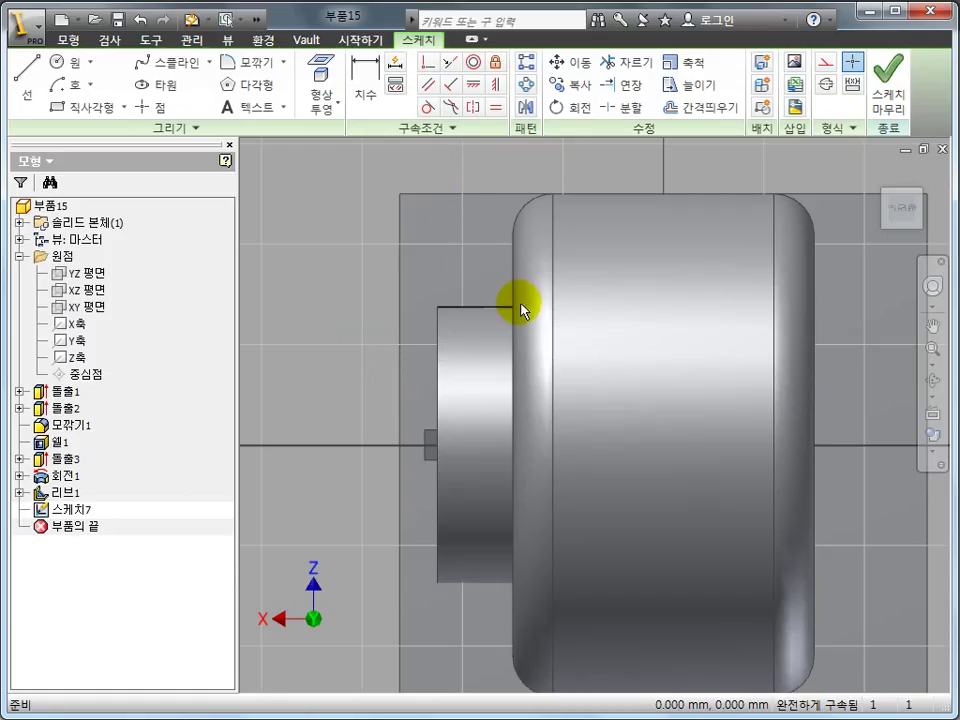
{"action": "key", "text": "l"}
{"action": "left_click", "coordinate": [459, 307]}
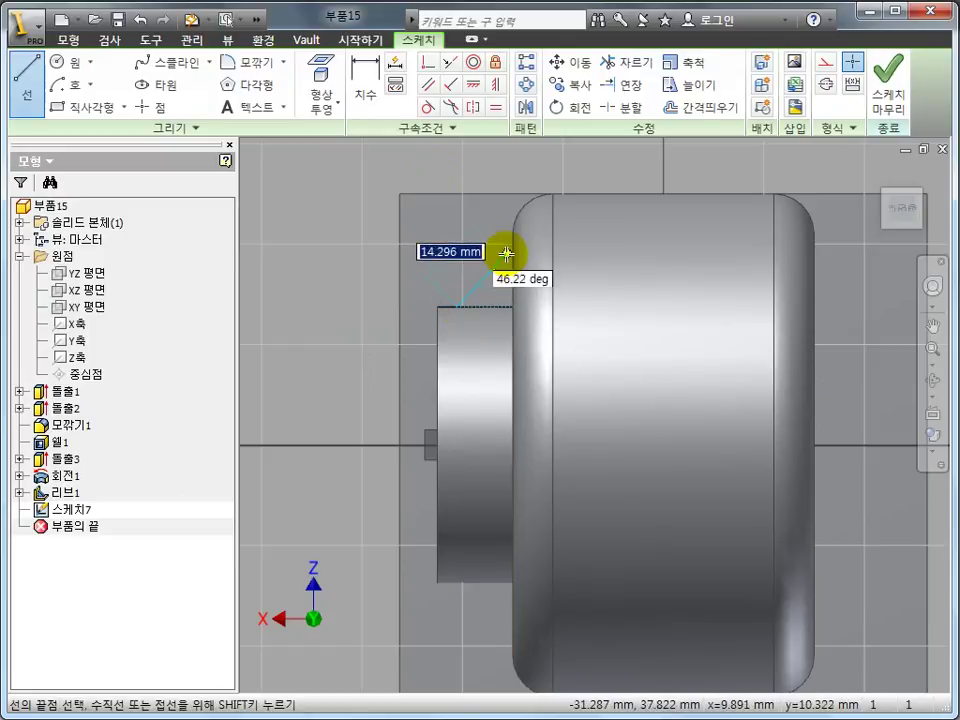
{"action": "left_click", "coordinate": [513, 250]}
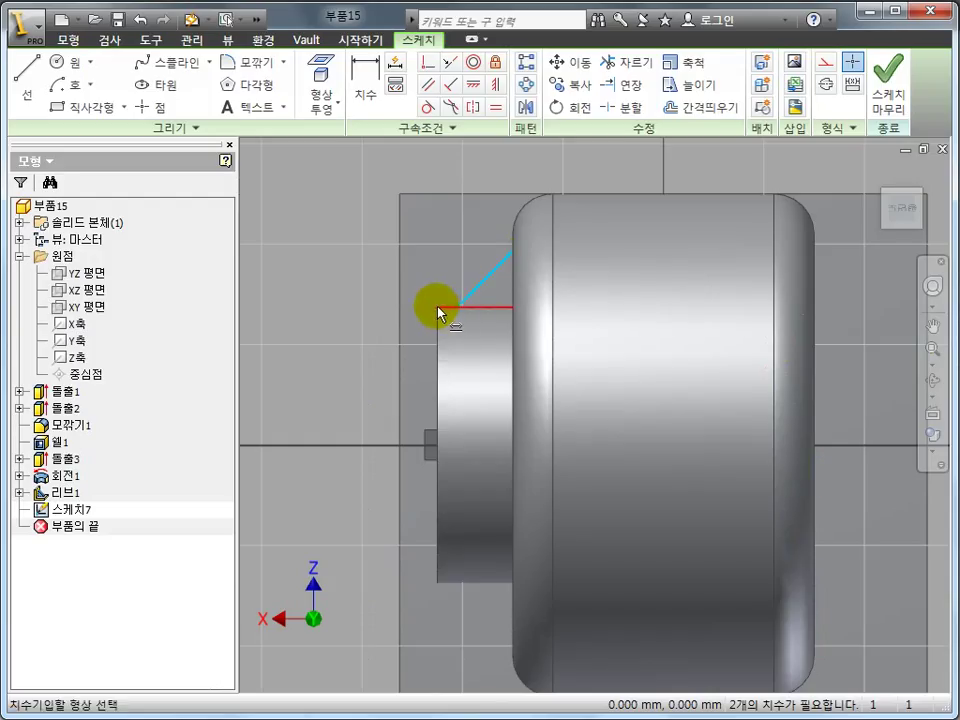
Dimension the line's lower endpoint 5 mm horizontally from the projected corner point.
{"action": "key", "text": "d"}
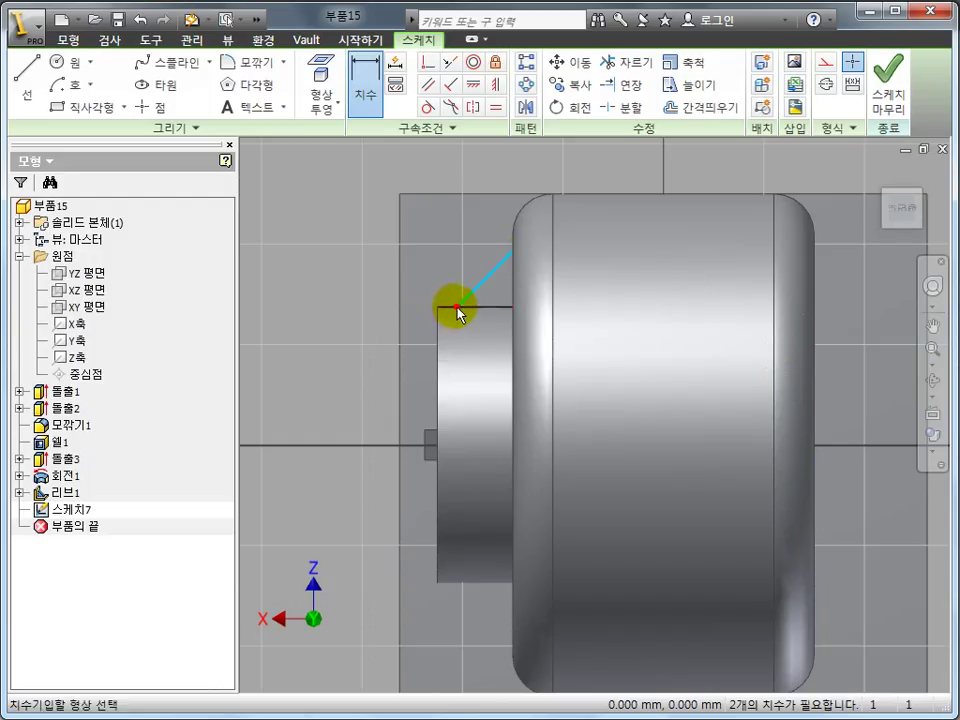
{"action": "scroll", "coordinate": [455, 310], "scroll_direction": "up", "scroll_amount": 3}
{"action": "left_click", "coordinate": [454, 304]}
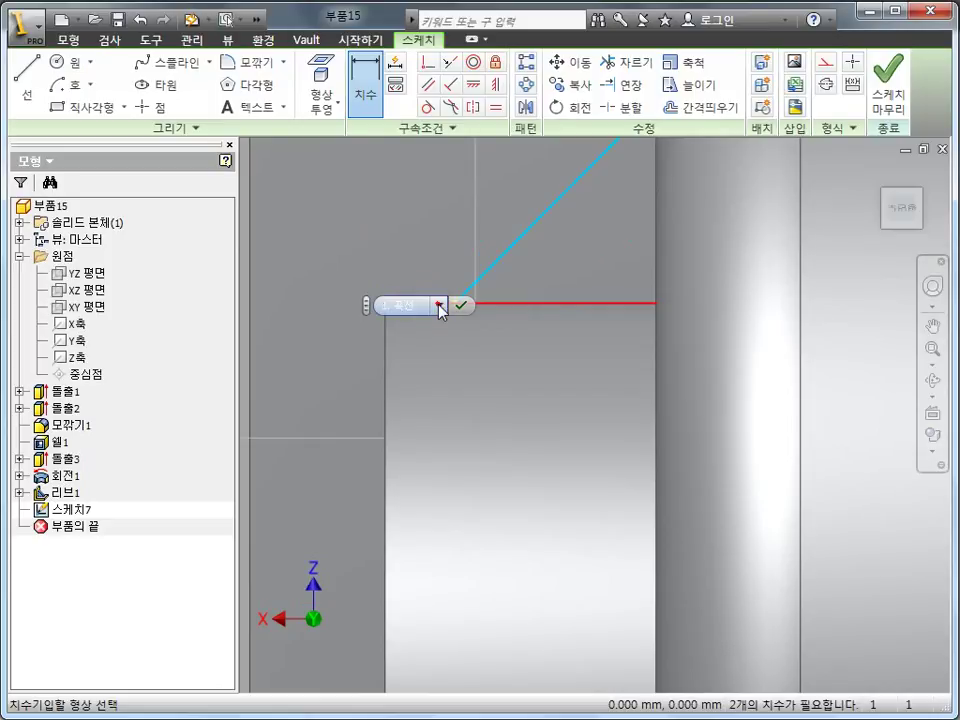
{"action": "left_click", "coordinate": [438, 305]}
{"action": "left_click", "coordinate": [408, 358]}
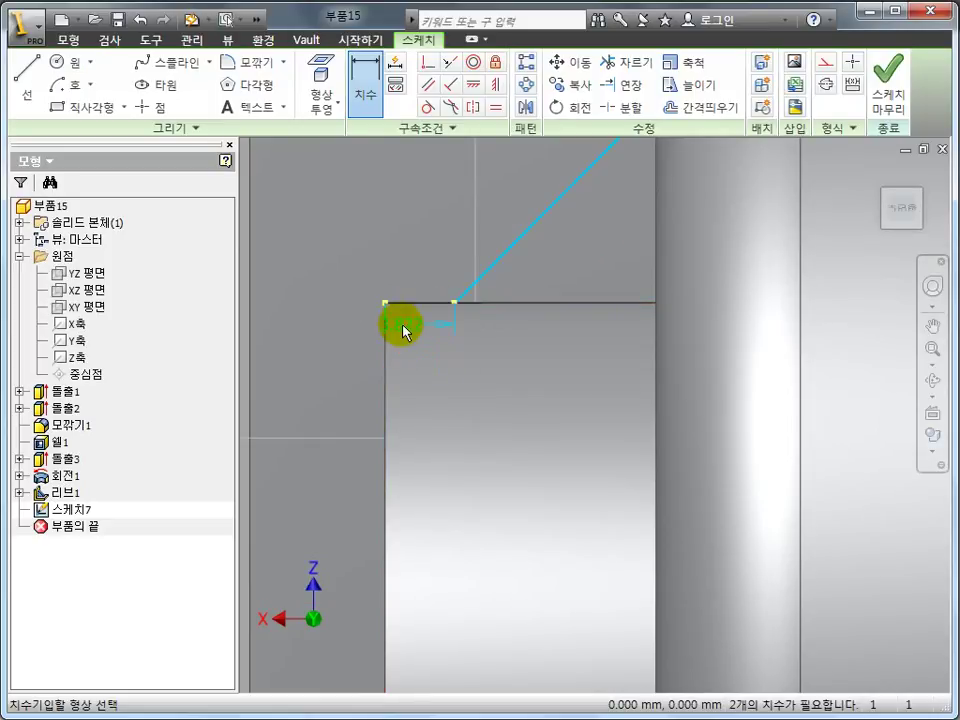
{"action": "left_click", "coordinate": [386, 303]}
{"action": "left_click", "coordinate": [414, 272]}
{"action": "type", "text": "5"}
{"action": "key", "text": "Return"}
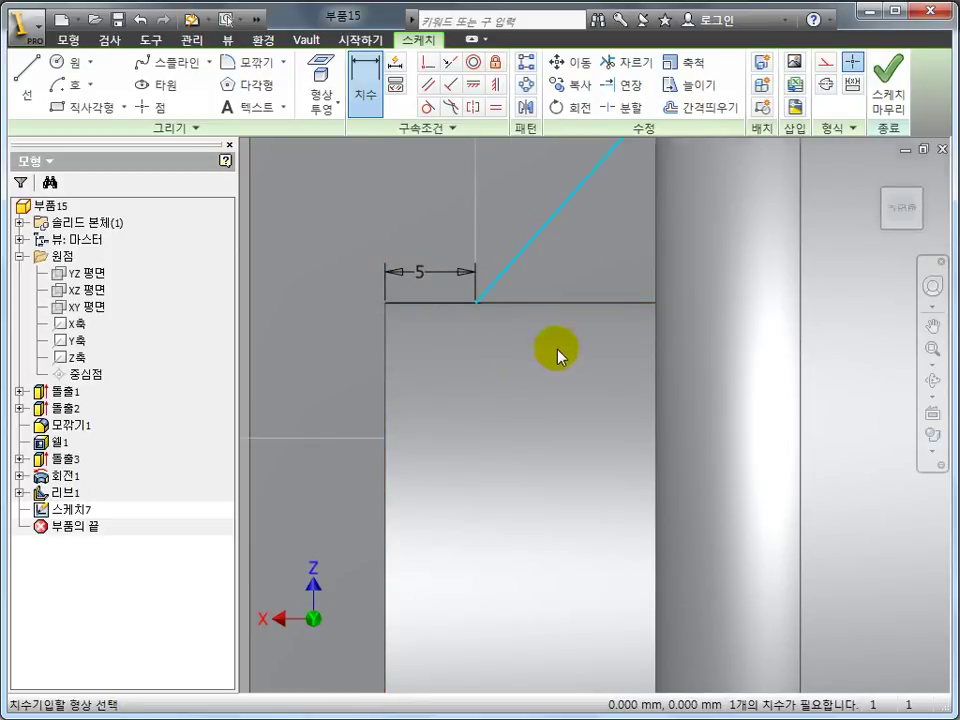
Dimension the line's upper endpoint 10 mm vertically from the top edge.
{"action": "scroll", "coordinate": [557, 354], "scroll_direction": "up", "scroll_amount": 5}
{"action": "scroll", "coordinate": [580, 330], "scroll_direction": "down", "scroll_amount": 5}
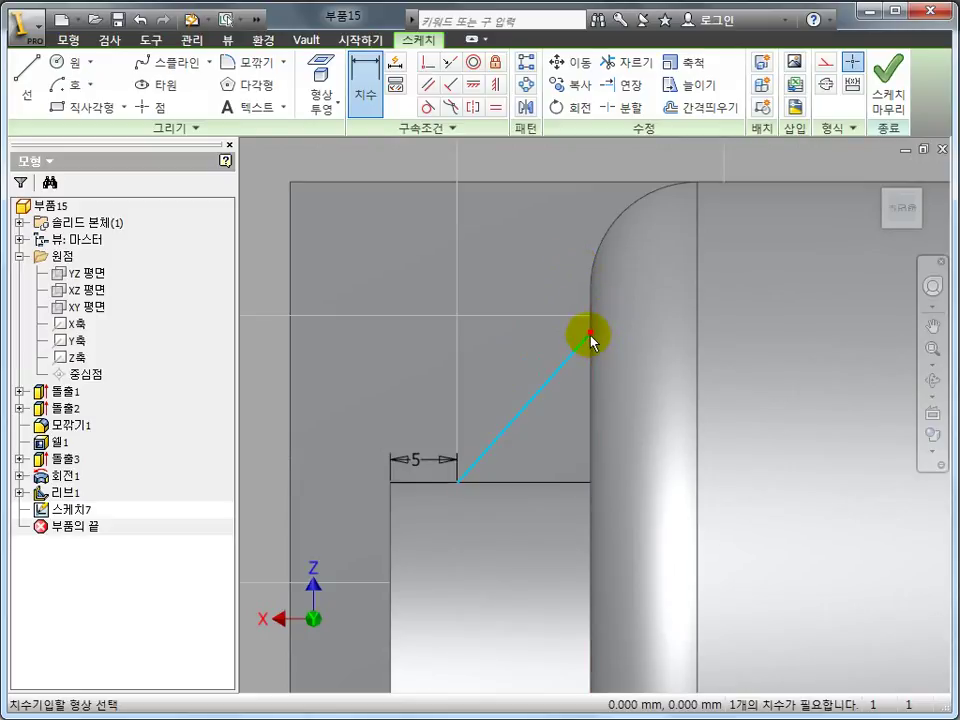
{"action": "left_click", "coordinate": [591, 334]}
{"action": "left_click", "coordinate": [722, 182]}
{"action": "left_click", "coordinate": [515, 272]}
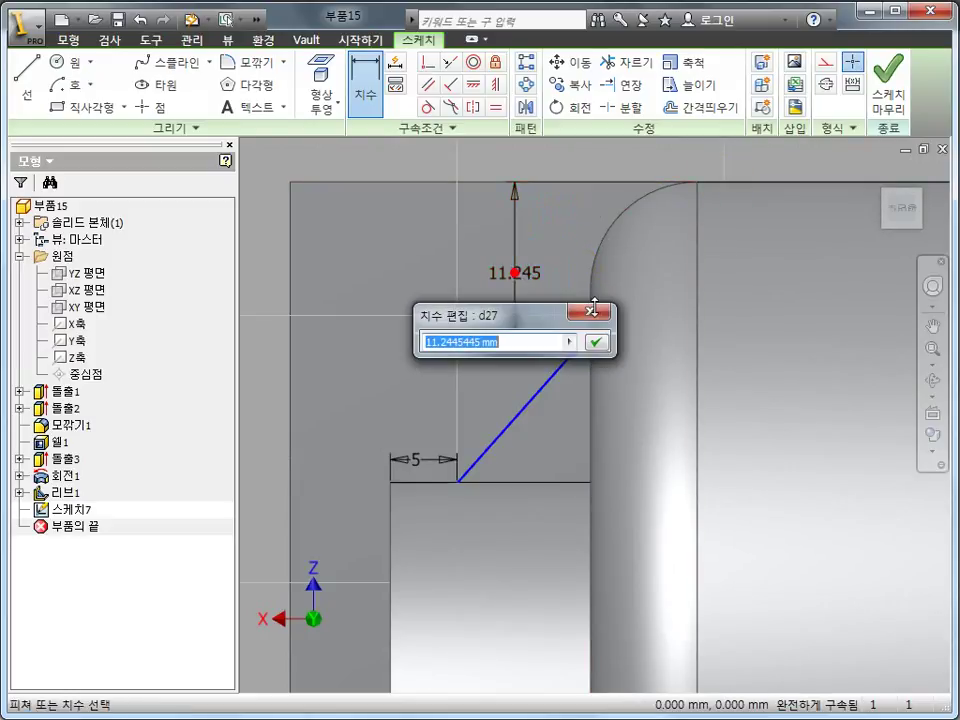
{"action": "key", "text": "Return"}
{"action": "scroll", "coordinate": [594, 313], "scroll_direction": "up", "scroll_amount": 5}
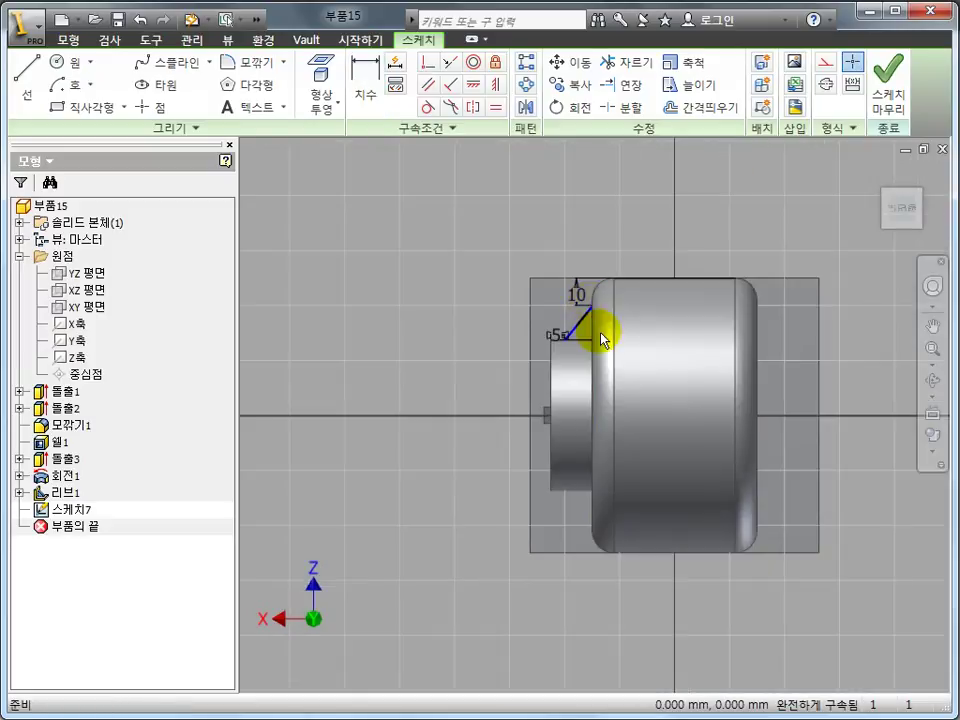
{"action": "scroll", "coordinate": [606, 332], "scroll_direction": "down", "scroll_amount": 2}
{"action": "mouse_move", "coordinate": [658, 304]}
{"action": "middle_mouse_down", "text": "shift"}
{"action": "mouse_move", "coordinate": [590, 340]}
{"action": "mouse_move", "coordinate": [630, 377]}
{"action": "middle_mouse_up", "text": "shift"}
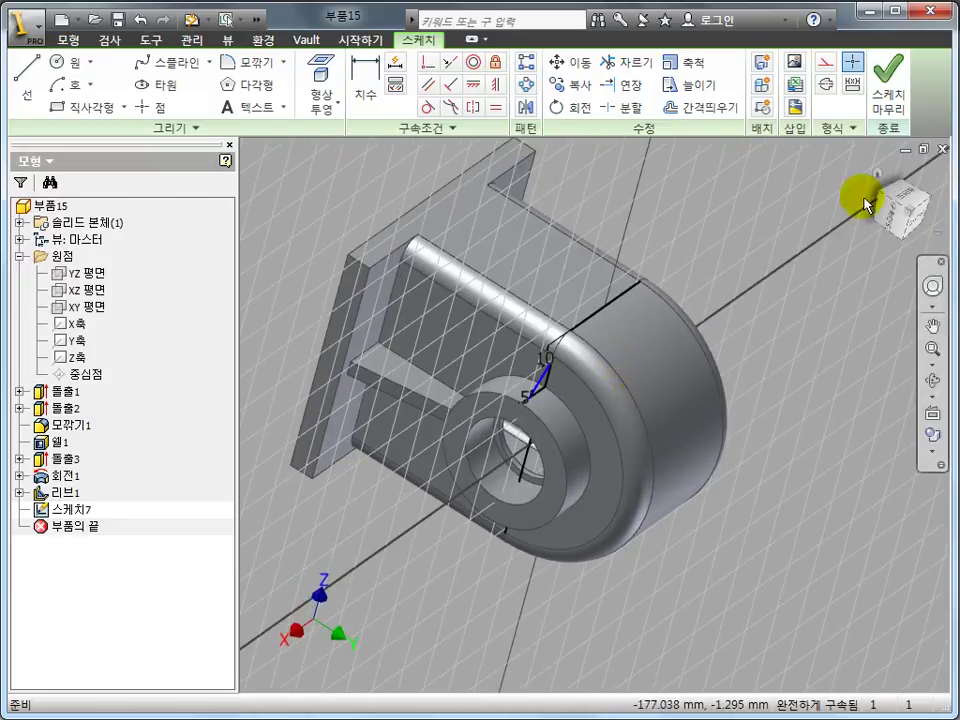
Finish the sketch and start a rib from the slanted line, extending parallel to the sketch plane.
{"action": "left_click", "coordinate": [882, 75]}
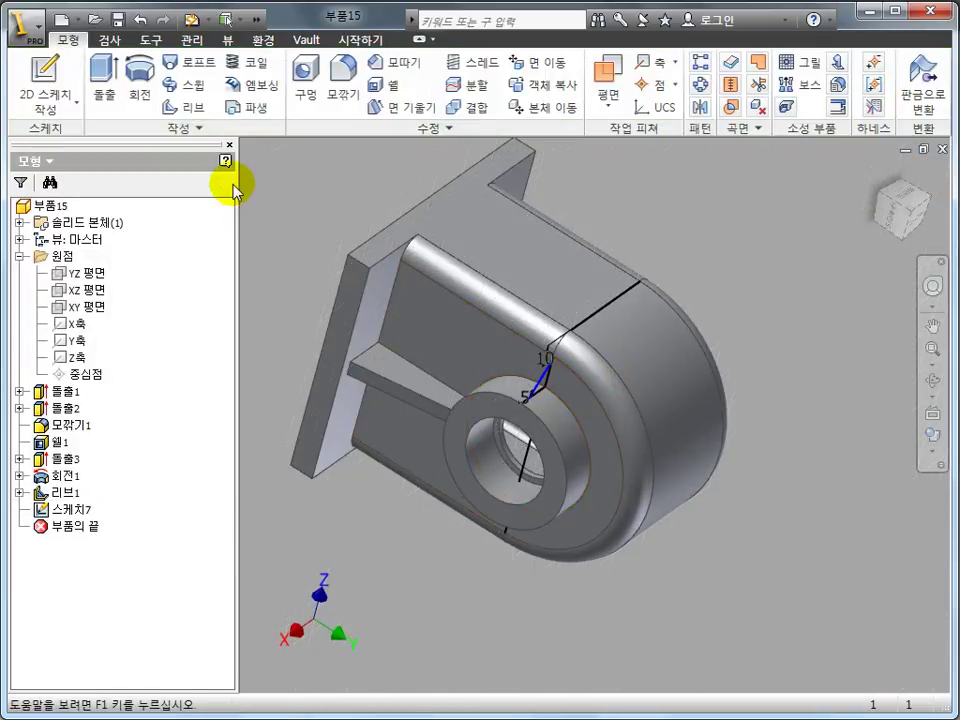
{"action": "left_click", "coordinate": [185, 106]}
{"action": "scroll", "coordinate": [583, 368], "scroll_direction": "down", "scroll_amount": 2}
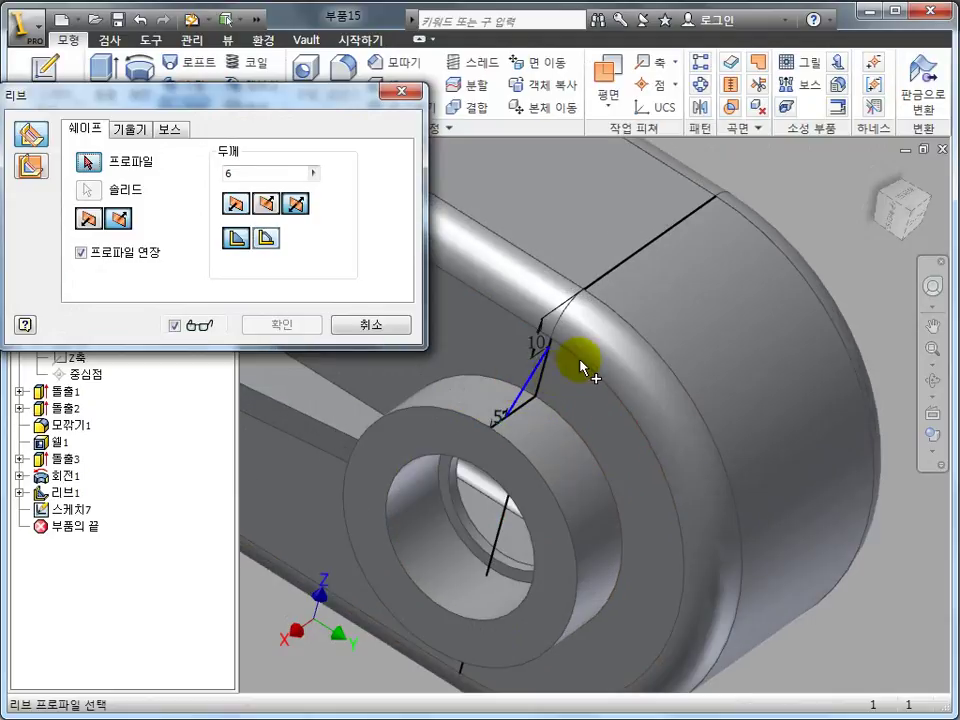
{"action": "left_click", "coordinate": [537, 383]}
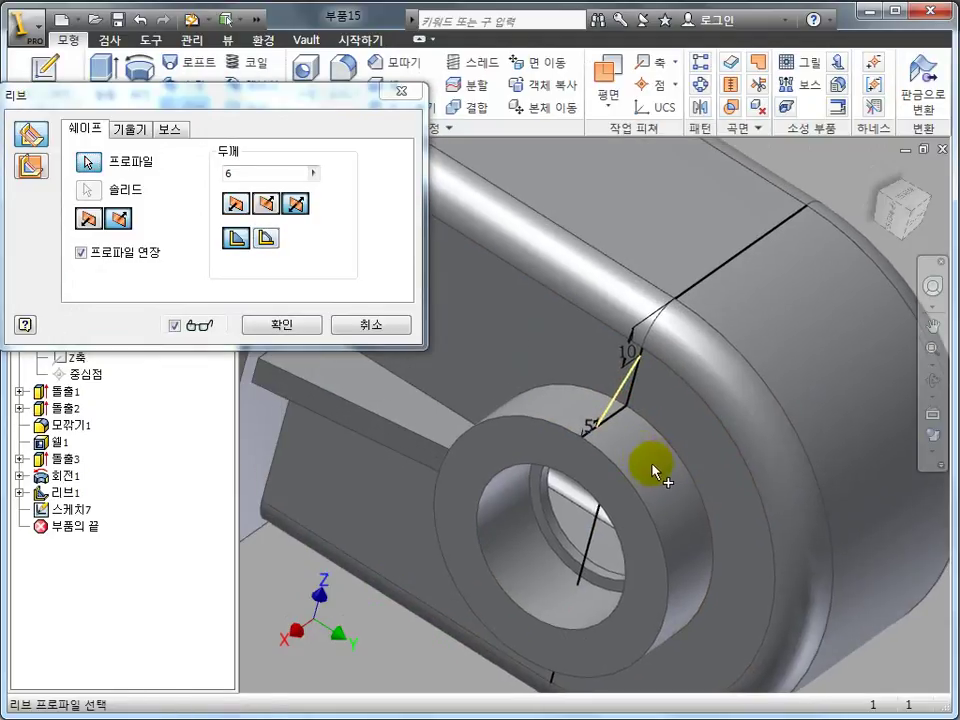
{"action": "middle_click_drag", "start_coordinate": [568, 456], "coordinate": [621, 439], "text": "shift"}
{"action": "left_click", "coordinate": [117, 218]}
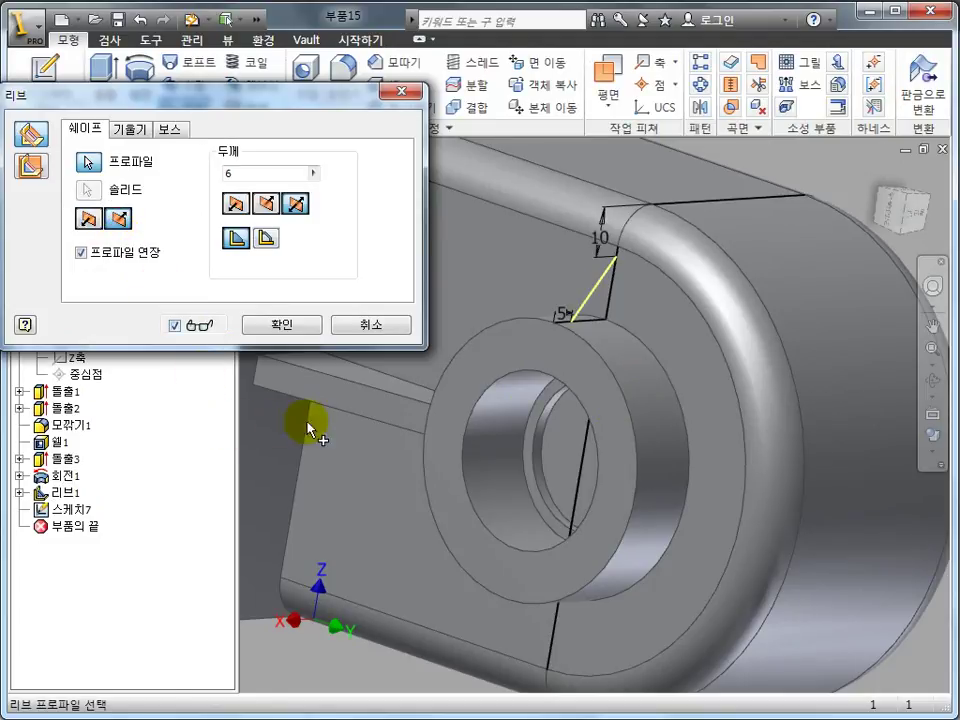
{"action": "middle_click_drag", "start_coordinate": [308, 428], "coordinate": [430, 443], "text": "shift"}
{"action": "left_click", "coordinate": [31, 168]}
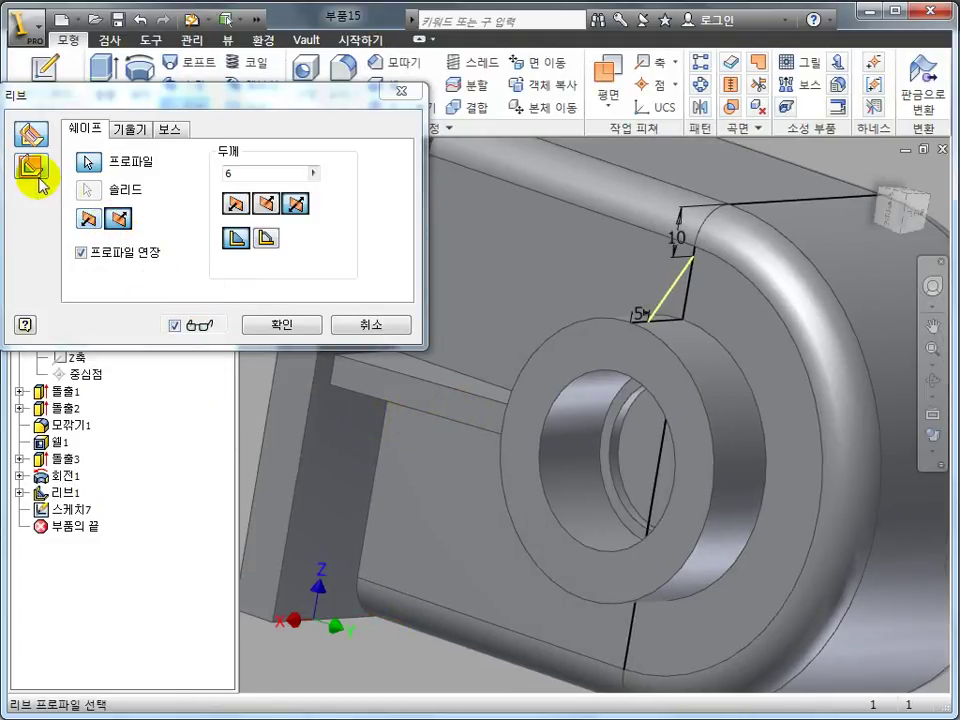
Preview the 6 mm rib as a shaded solid and create it.
{"action": "left_click", "coordinate": [198, 325]}
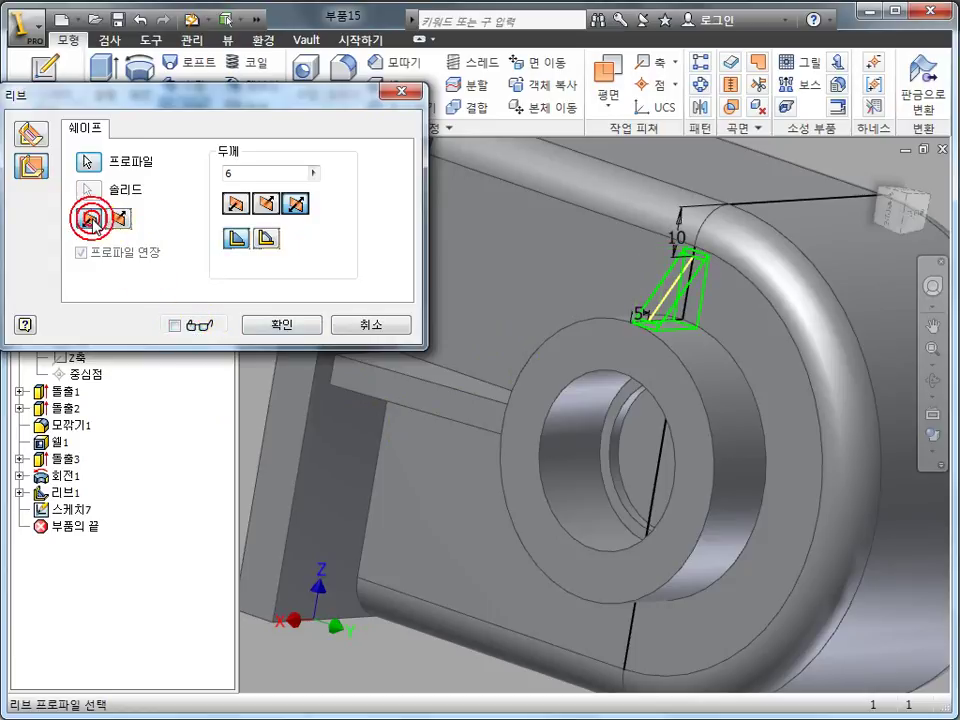
{"action": "left_click", "coordinate": [175, 325]}
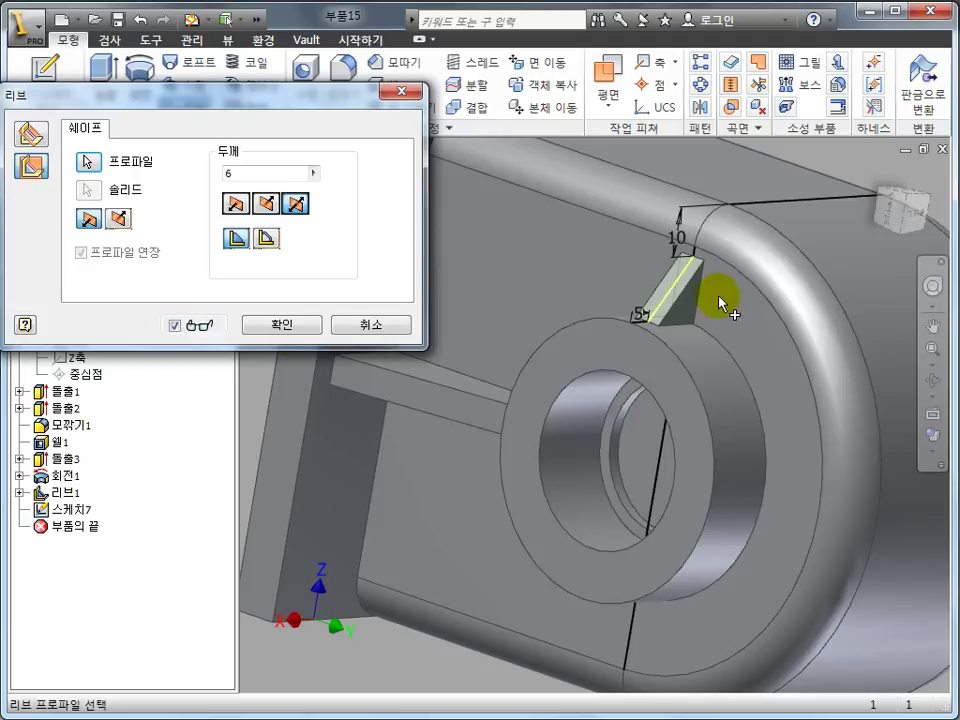
{"action": "scroll", "coordinate": [722, 302], "scroll_direction": "up", "scroll_amount": 2}
{"action": "middle_click_drag", "start_coordinate": [720, 304], "coordinate": [710, 437], "text": "shift"}
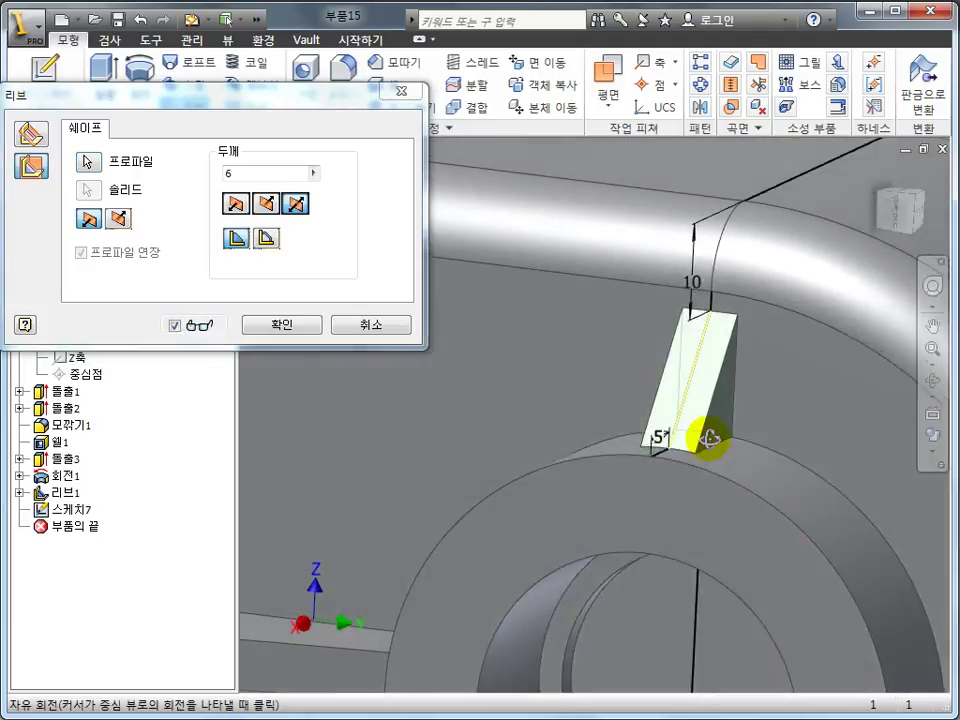
{"action": "scroll", "coordinate": [713, 454], "scroll_direction": "down", "scroll_amount": 2}
{"action": "mouse_move", "coordinate": [717, 492]}
{"action": "middle_mouse_down"}
{"action": "mouse_move", "coordinate": [612, 458]}
{"action": "mouse_move", "coordinate": [739, 388]}
{"action": "mouse_move", "coordinate": [673, 381]}
{"action": "middle_mouse_up"}
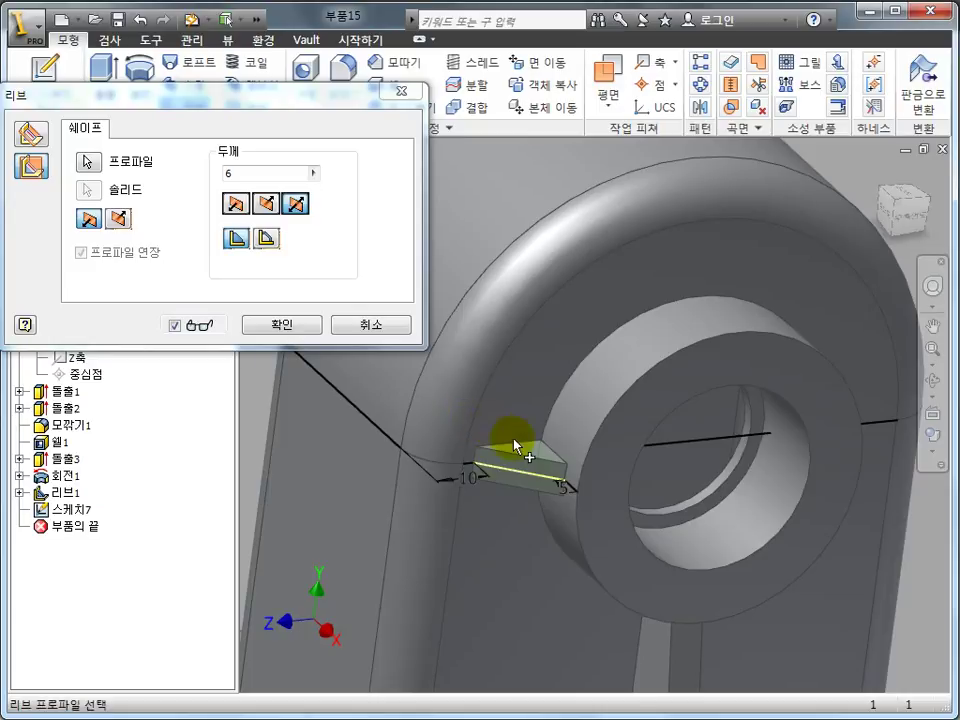
{"action": "scroll", "coordinate": [533, 478], "scroll_direction": "down", "scroll_amount": 2}
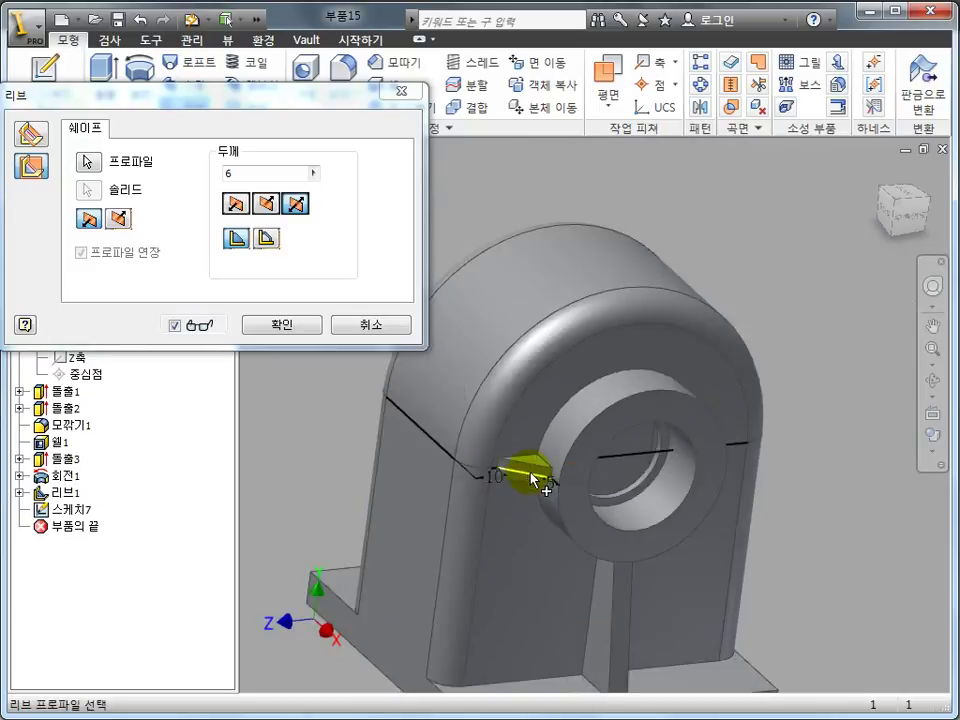
{"action": "scroll", "coordinate": [540, 460], "scroll_direction": "down", "scroll_amount": 2}
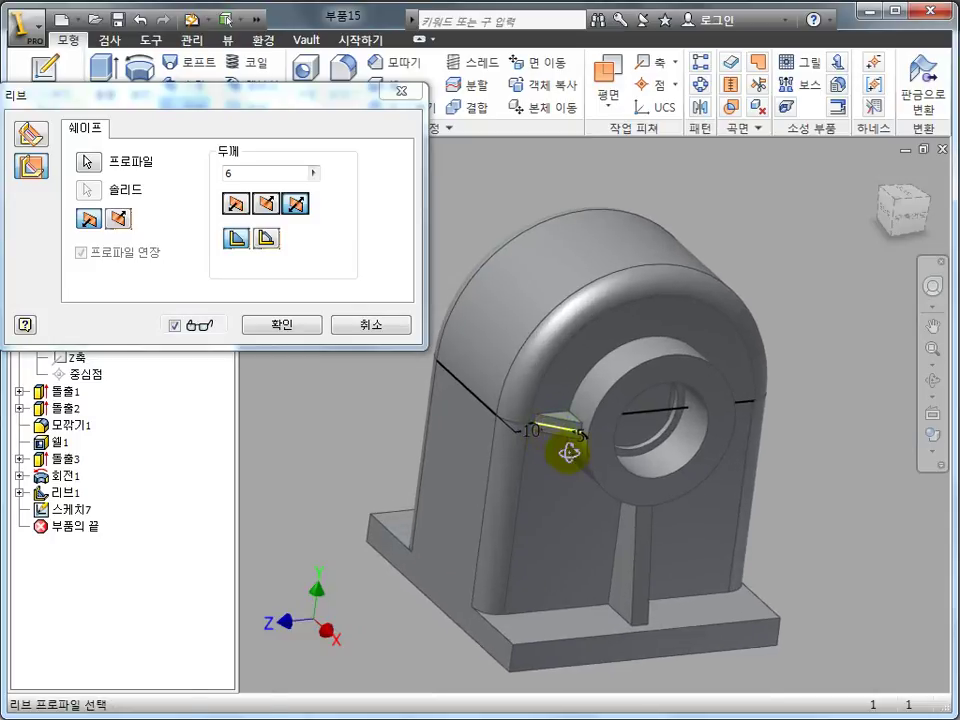
{"action": "scroll", "coordinate": [550, 448], "scroll_direction": "up", "scroll_amount": 4}
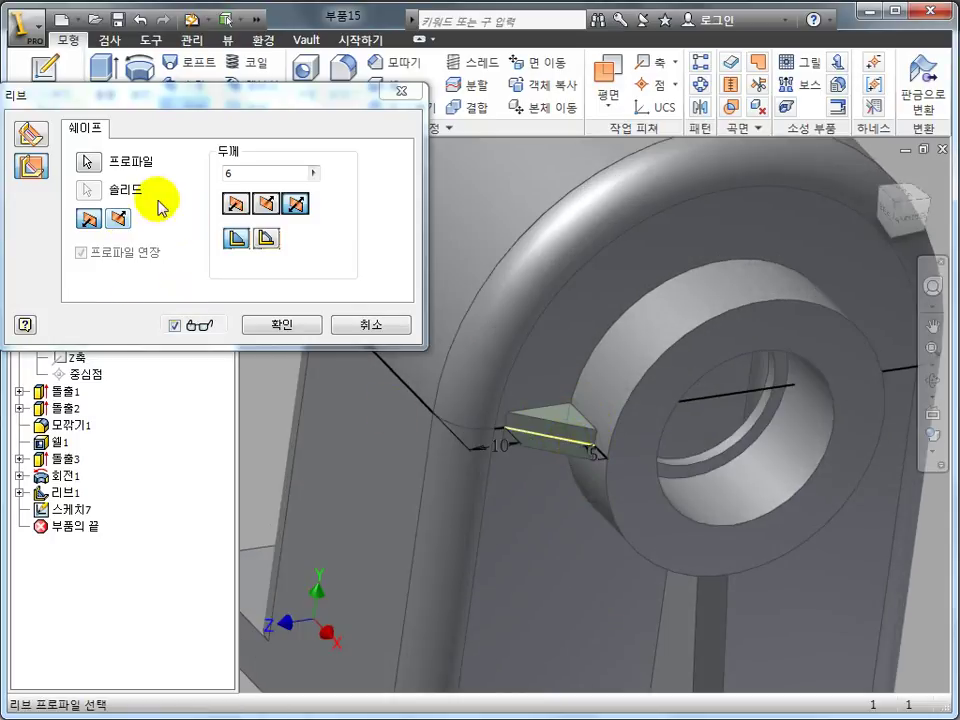
{"action": "left_click", "coordinate": [300, 326]}
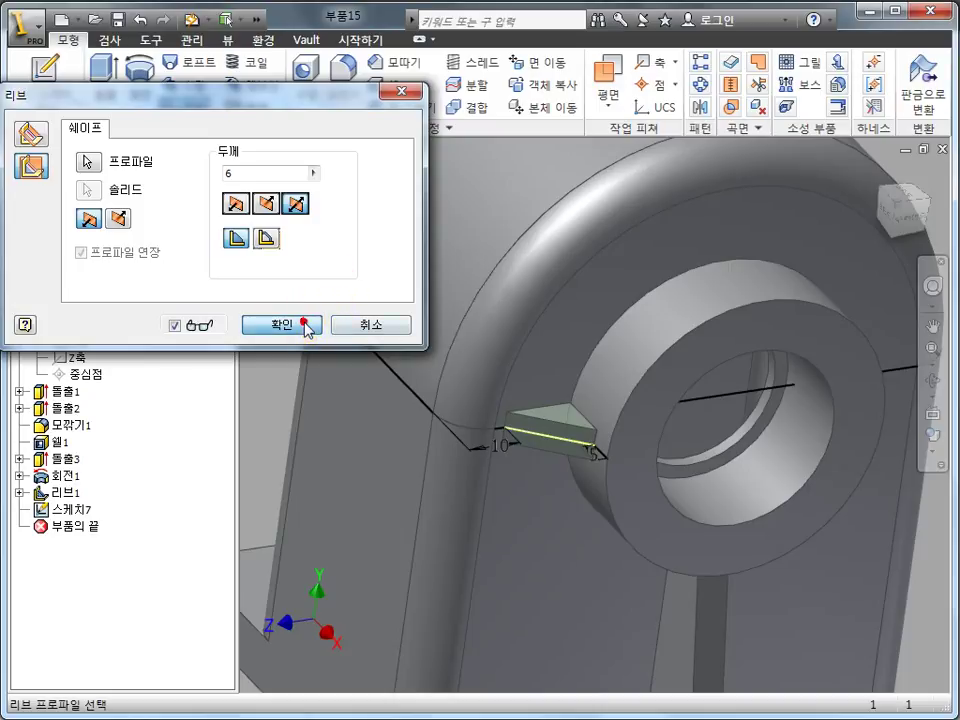
{"action": "left_click", "coordinate": [303, 324]}
{"action": "key", "text": "F6"}
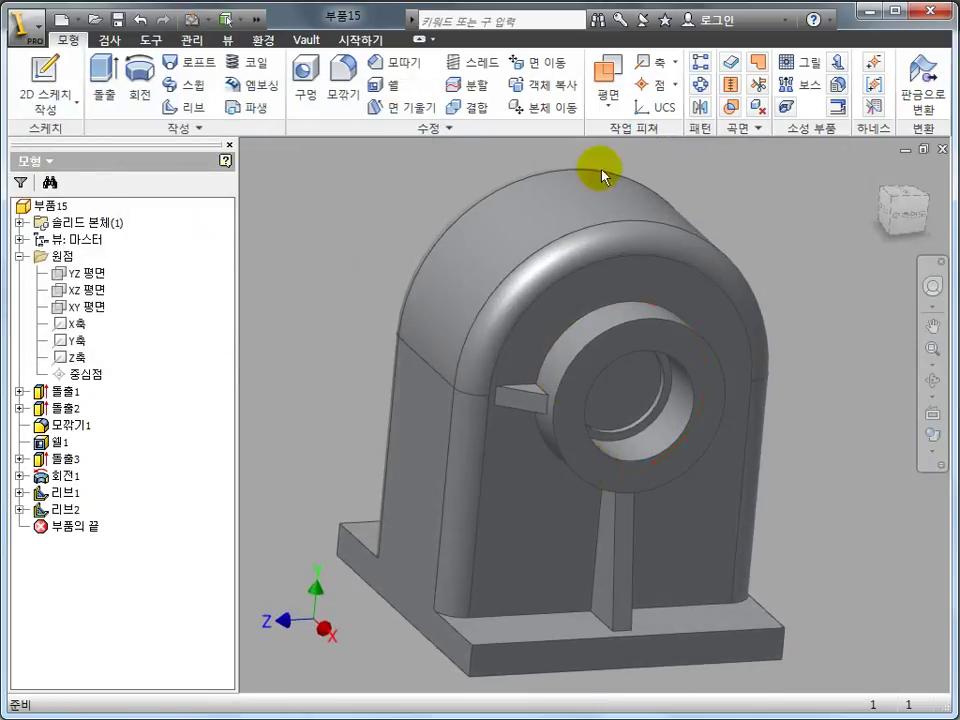
Circular-pattern Rib2 around the X axis with 3 instances.
{"action": "left_click", "coordinate": [703, 88]}
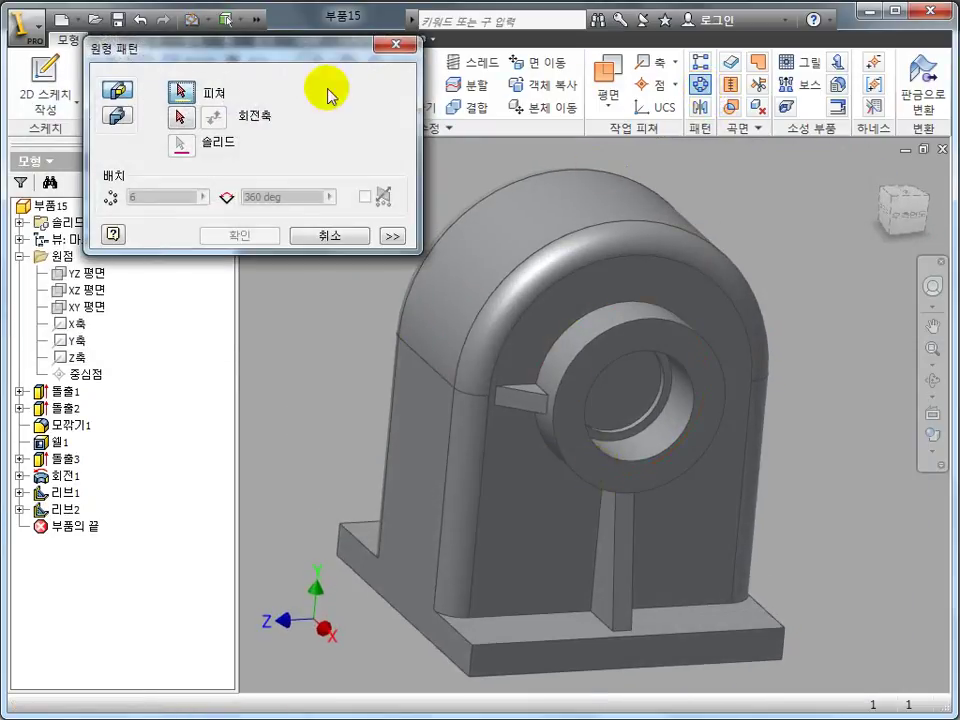
{"action": "left_click", "coordinate": [530, 412]}
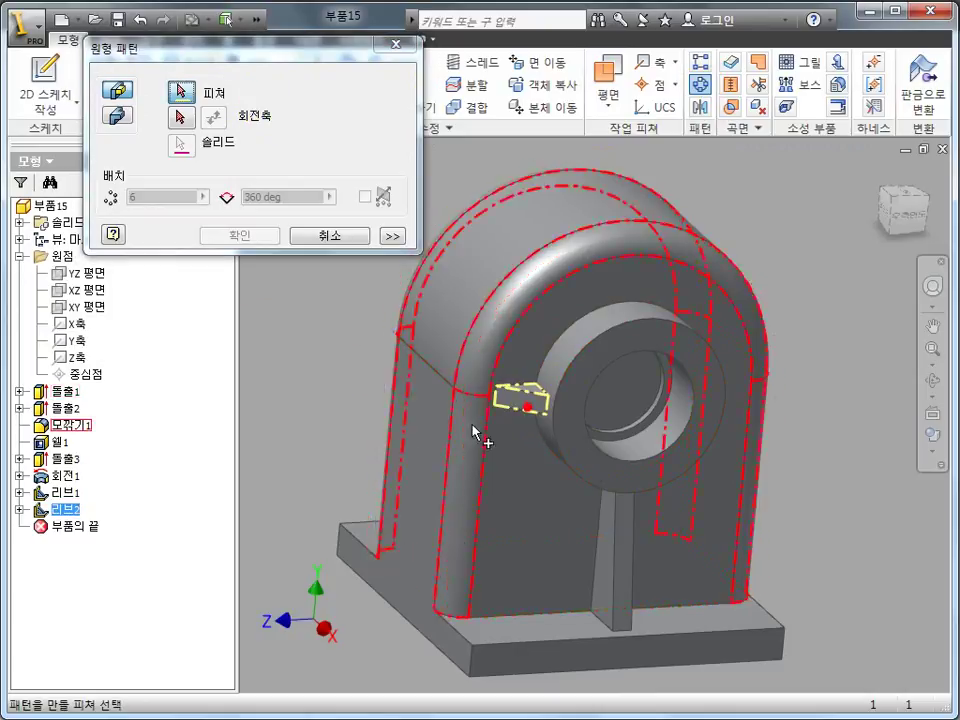
{"action": "left_click", "coordinate": [181, 117]}
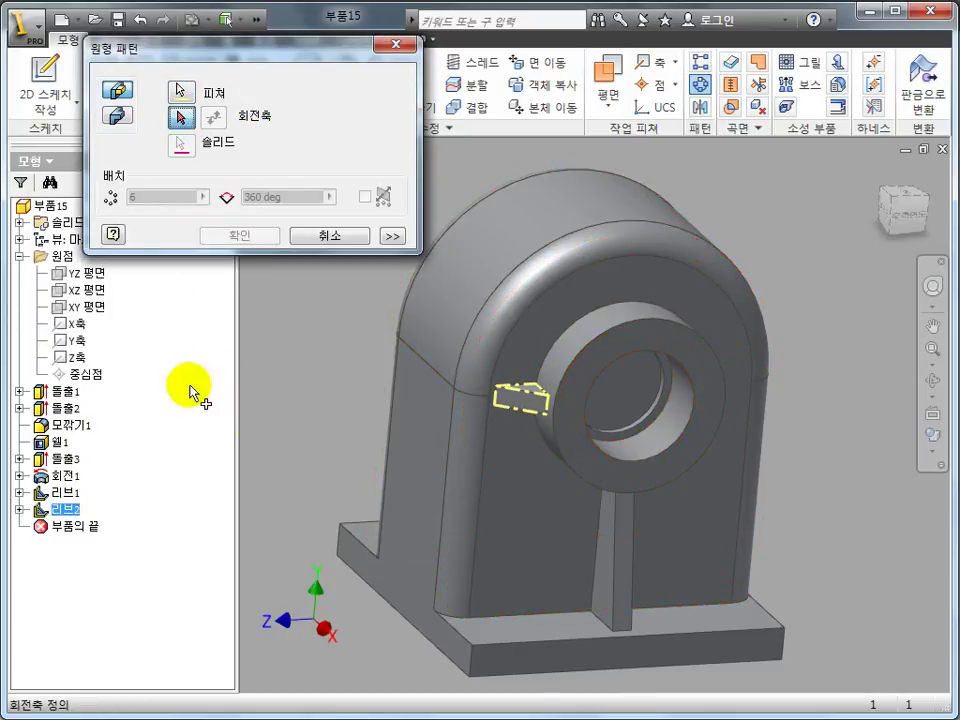
{"action": "left_click", "coordinate": [74, 328]}
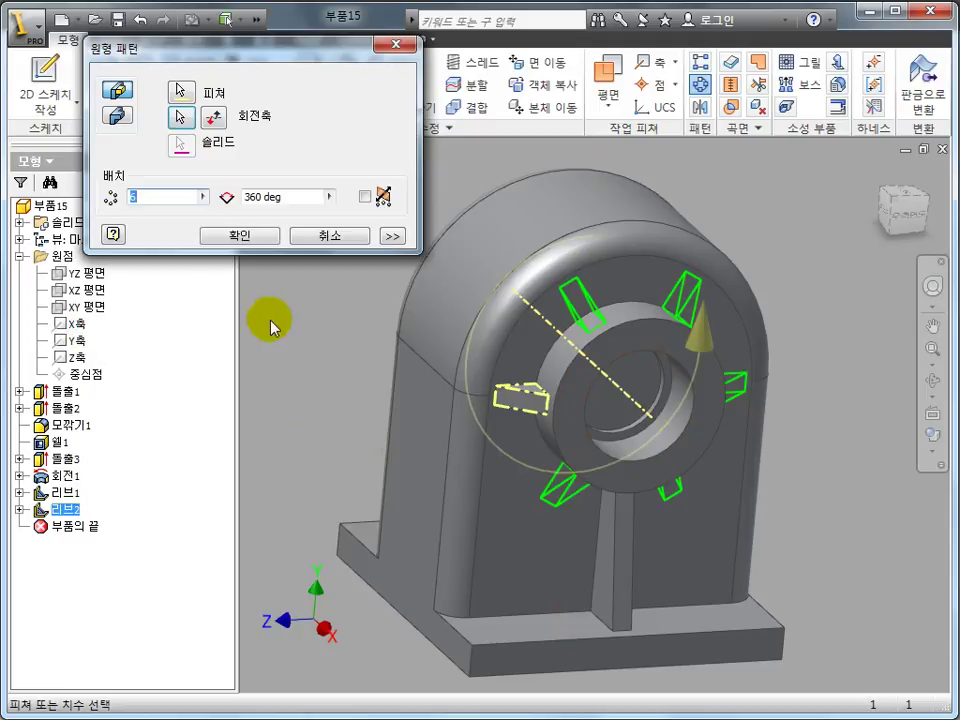
{"action": "type", "text": "6"}
{"action": "key", "text": "Tab"}
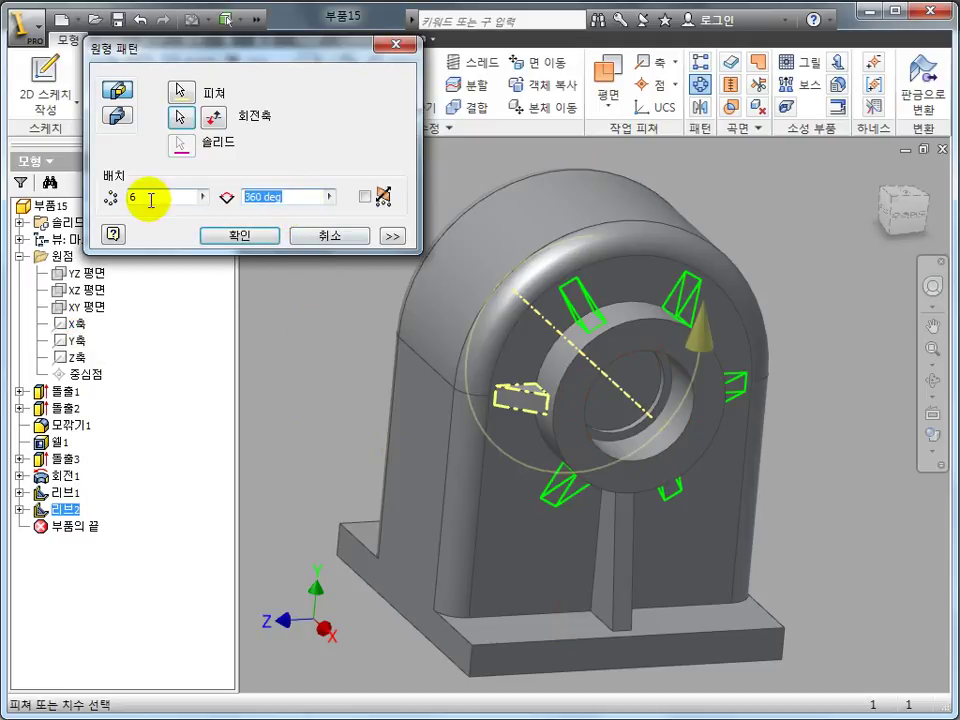
{"action": "type", "text": "2"}
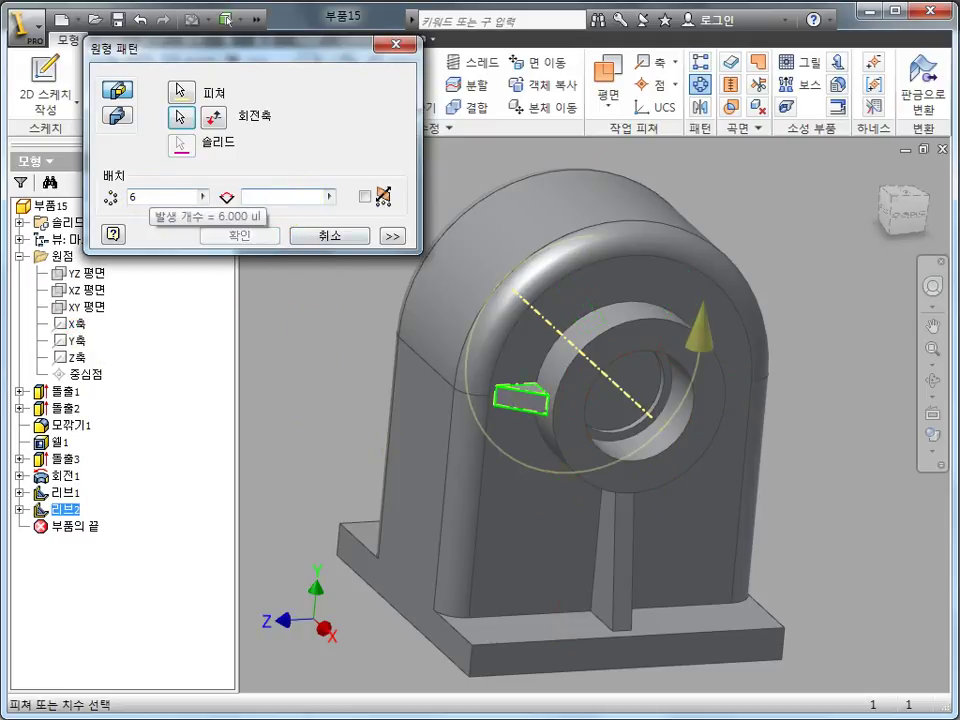
{"action": "type", "text": "80"}
{"action": "double_click", "coordinate": [131, 197]}
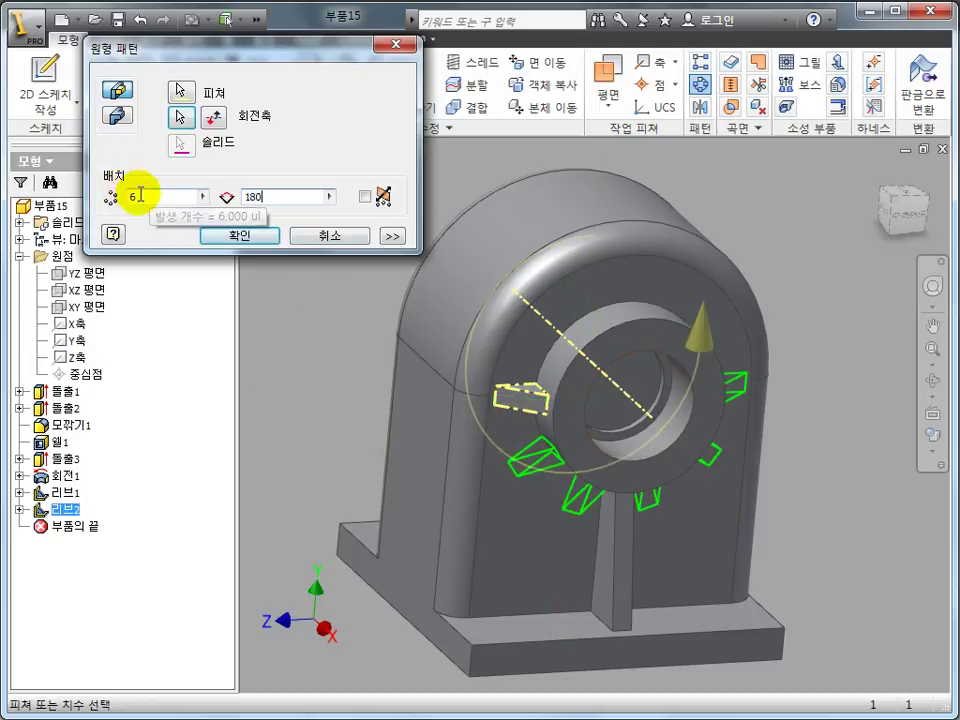
{"action": "type", "text": "3"}
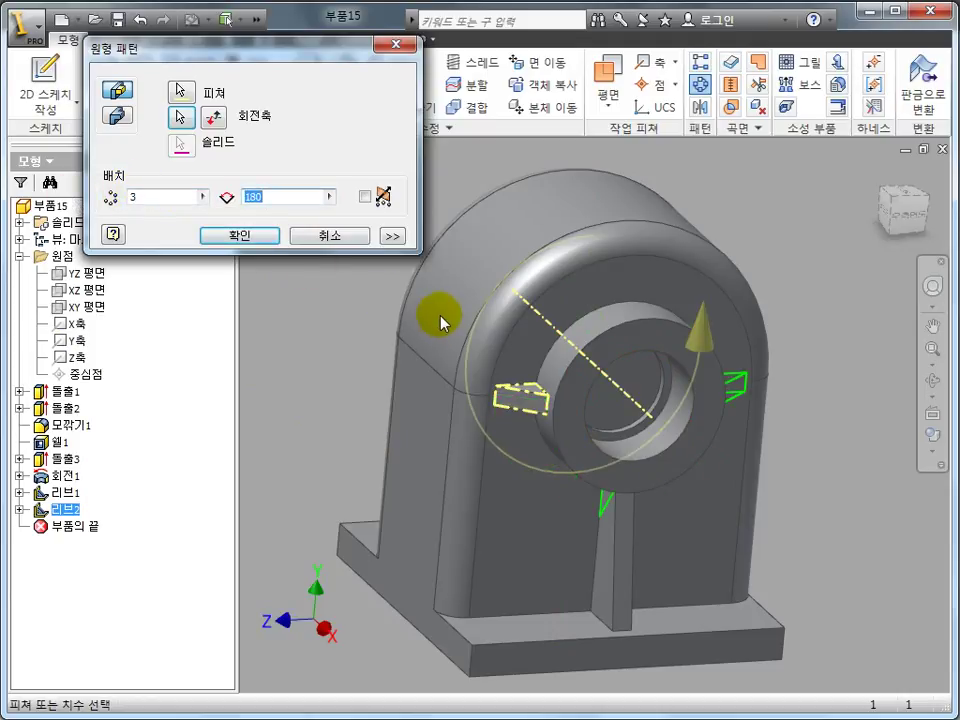
Reverse the pattern direction so the 3 ribs spread over 180°, and apply it.
{"action": "left_click", "coordinate": [368, 197]}
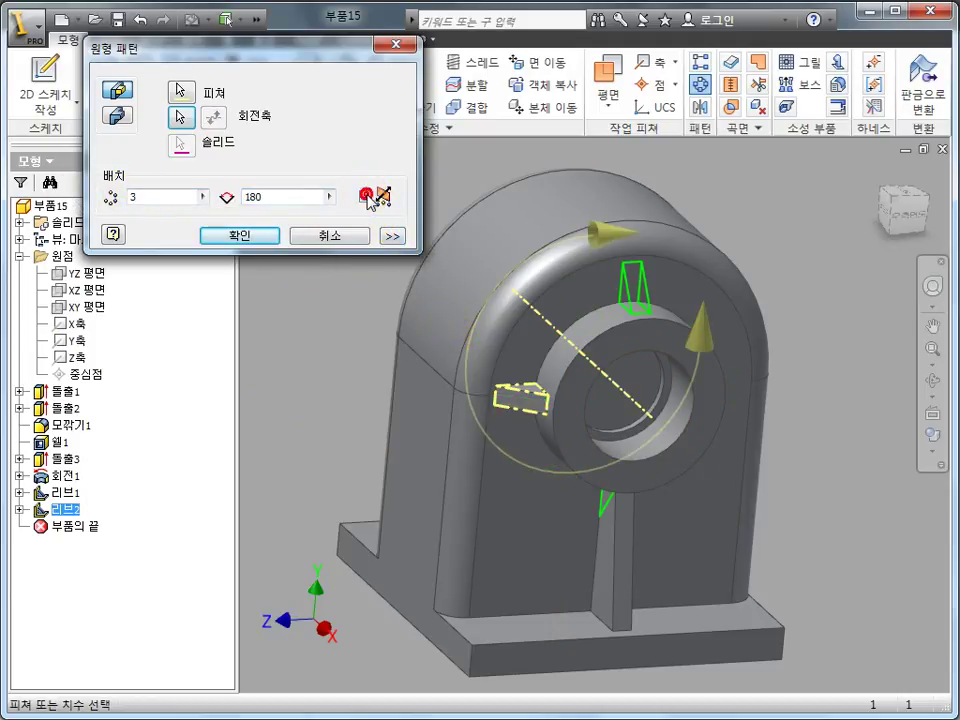
{"action": "mouse_move", "coordinate": [566, 443]}
{"action": "middle_mouse_down", "text": "shift"}
{"action": "mouse_move", "coordinate": [561, 411]}
{"action": "mouse_move", "coordinate": [529, 420]}
{"action": "mouse_move", "coordinate": [513, 358]}
{"action": "middle_mouse_up", "text": "shift"}
{"action": "left_click", "coordinate": [366, 198]}
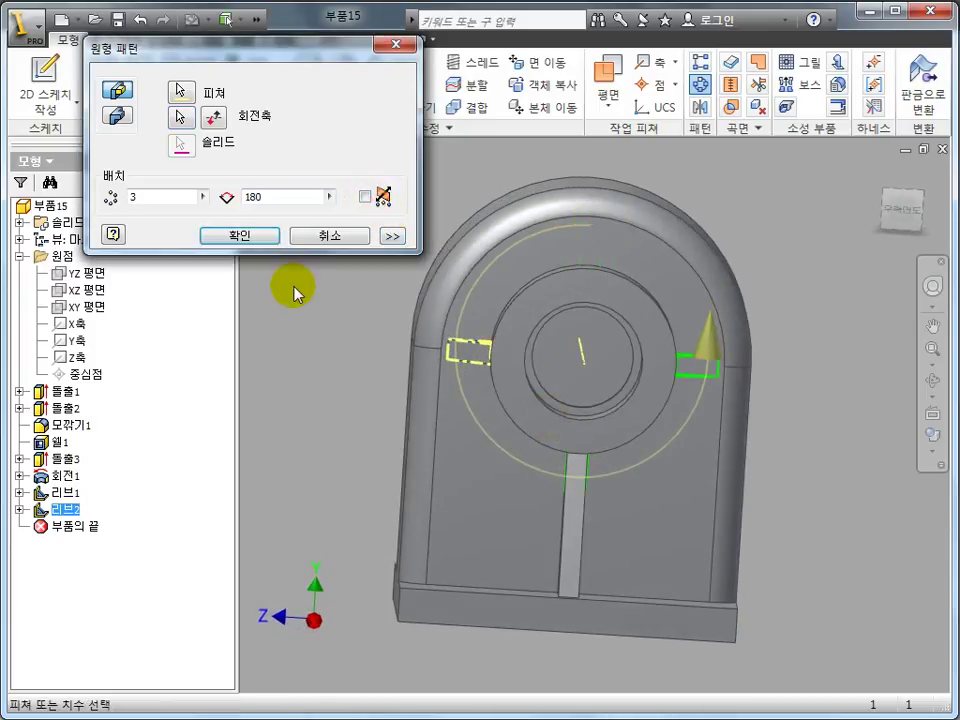
{"action": "middle_click_drag", "start_coordinate": [295, 293], "coordinate": [293, 285], "text": "shift"}
{"action": "left_click", "coordinate": [215, 117]}
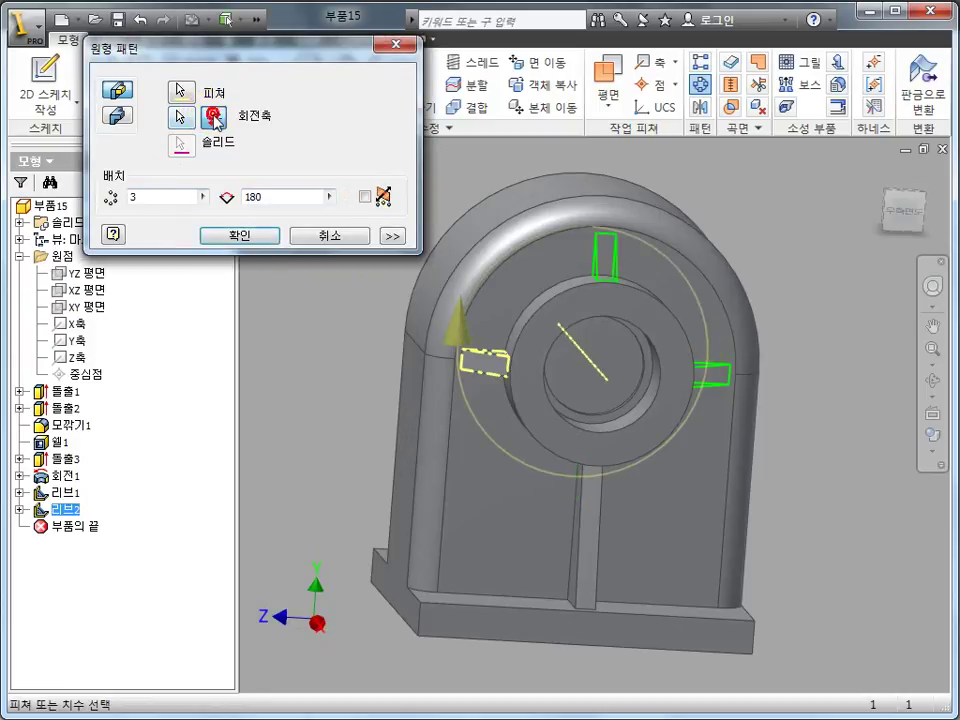
{"action": "left_click", "coordinate": [589, 306]}
{"action": "mouse_move", "coordinate": [589, 306]}
{"action": "middle_mouse_down", "text": "shift"}
{"action": "mouse_move", "coordinate": [578, 279]}
{"action": "mouse_move", "coordinate": [589, 300]}
{"action": "middle_mouse_up", "text": "shift"}
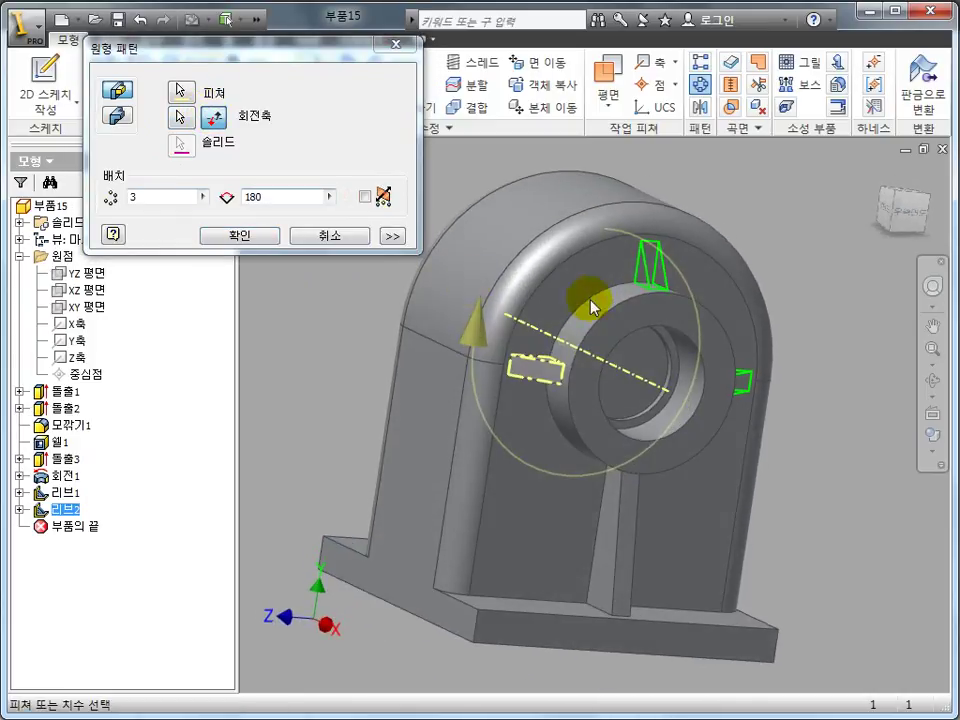
{"action": "left_click", "coordinate": [270, 237]}
{"action": "mouse_move", "coordinate": [591, 418]}
{"action": "middle_mouse_down", "text": "shift"}
{"action": "mouse_move", "coordinate": [467, 418]}
{"action": "mouse_move", "coordinate": [596, 416]}
{"action": "mouse_move", "coordinate": [639, 435]}
{"action": "mouse_move", "coordinate": [609, 418]}
{"action": "mouse_move", "coordinate": [608, 427]}
{"action": "middle_mouse_up", "text": "shift"}
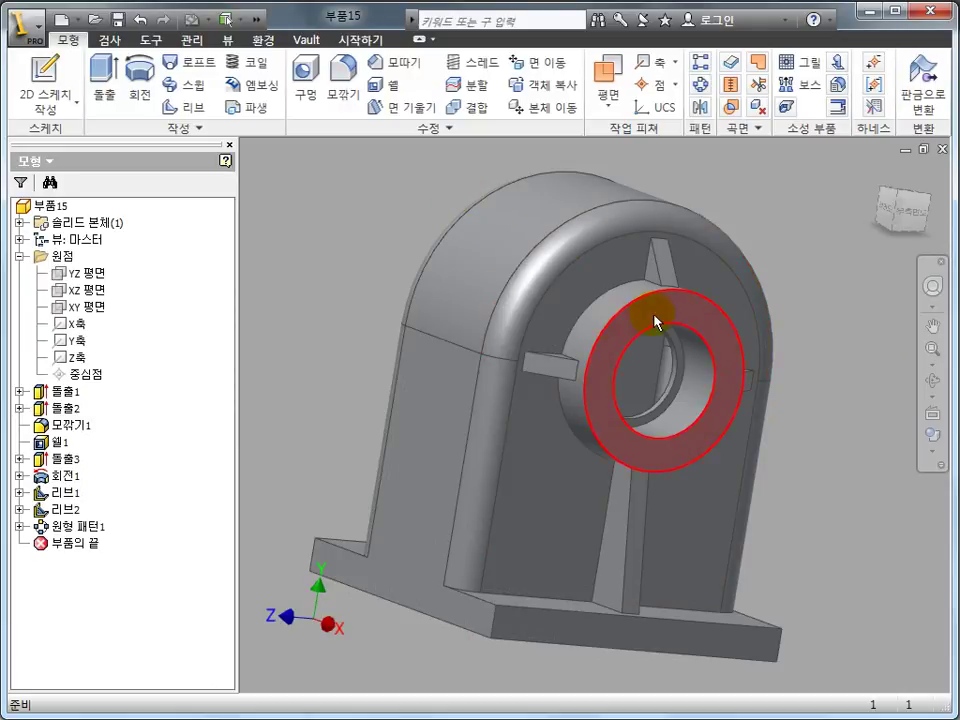
Start a sketch on the boss's front face and draw a 45 mm circle at the origin.
{"action": "left_click", "coordinate": [655, 320]}
{"action": "left_click", "coordinate": [793, 279]}
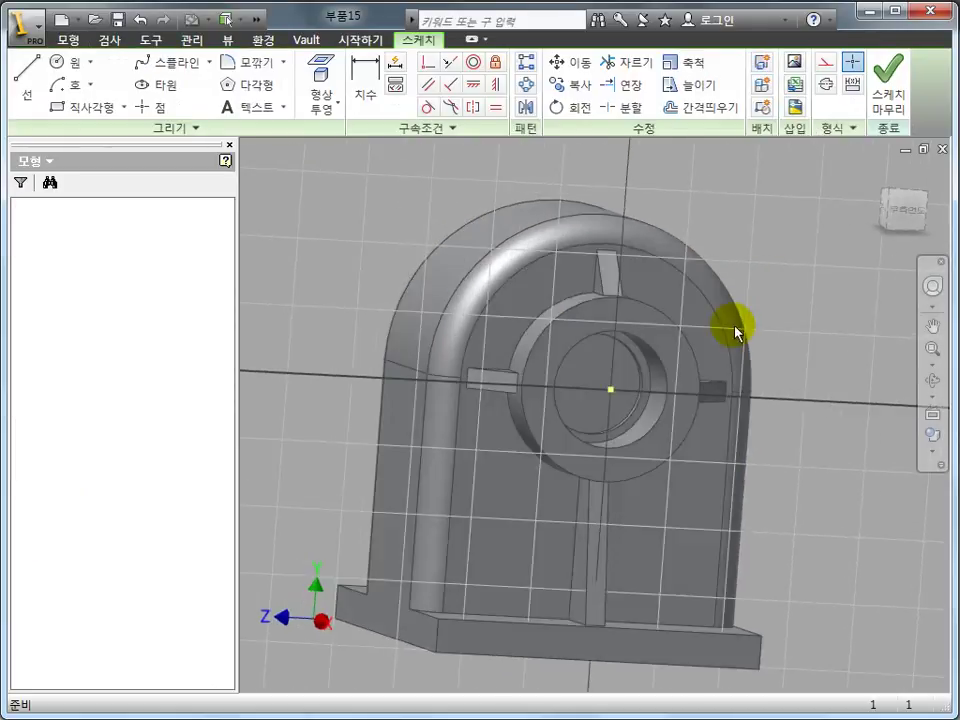
{"action": "key", "text": "c"}
{"action": "left_click", "coordinate": [594, 413]}
{"action": "left_click", "coordinate": [611, 350]}
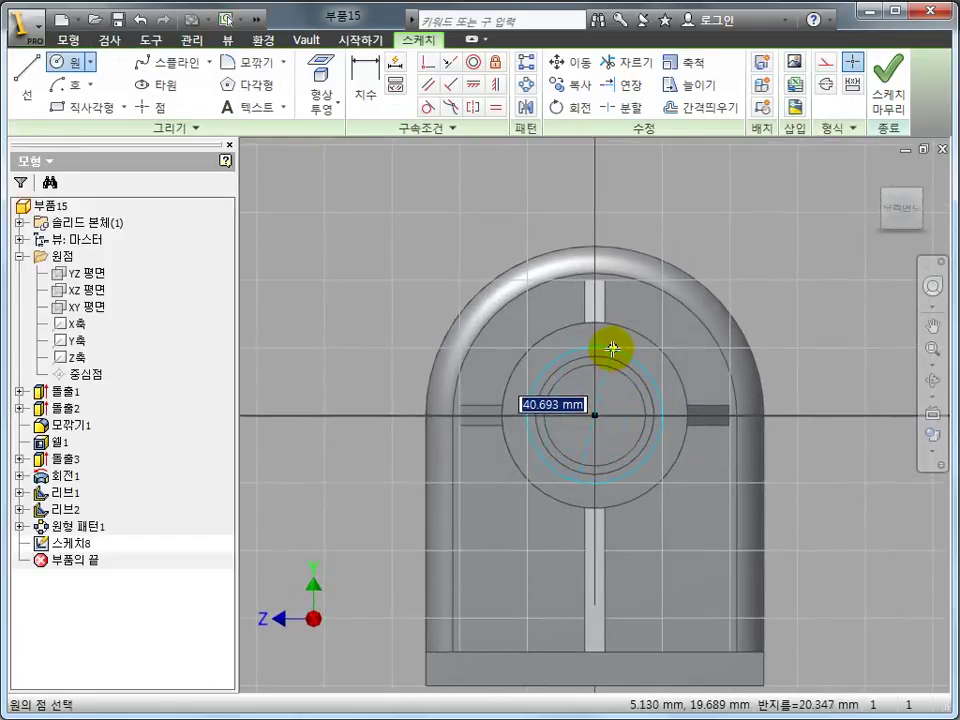
{"action": "type", "text": "45"}
{"action": "key", "text": "Return"}
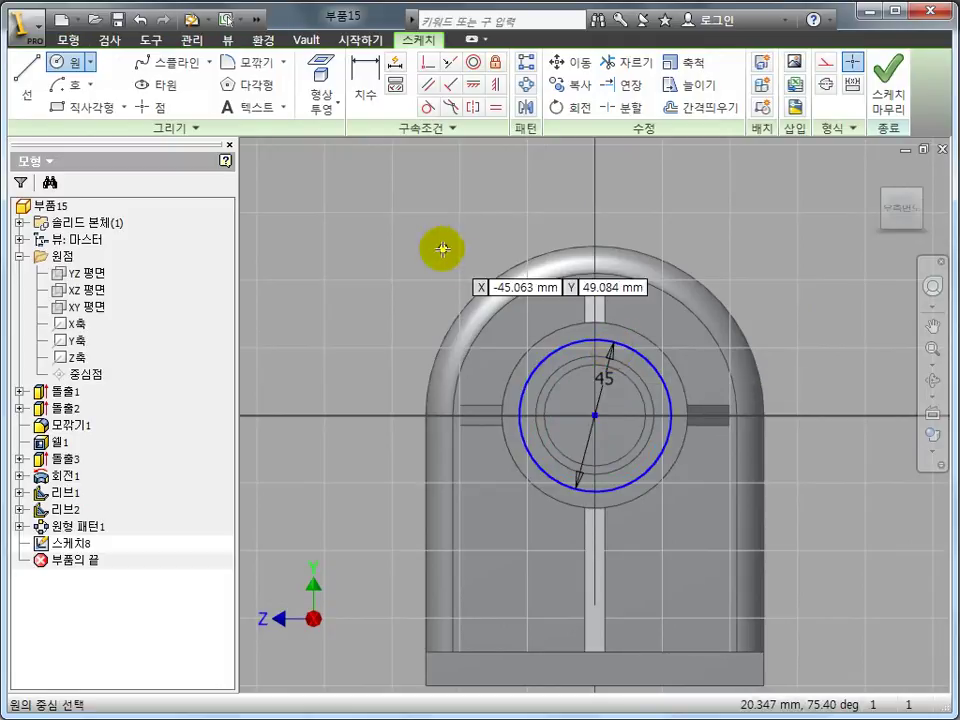
Place a point at the top of the circle, aligned vertically with its centre.
{"action": "left_click", "coordinate": [150, 106]}
{"action": "scroll", "coordinate": [528, 328], "scroll_direction": "up", "scroll_amount": 2}
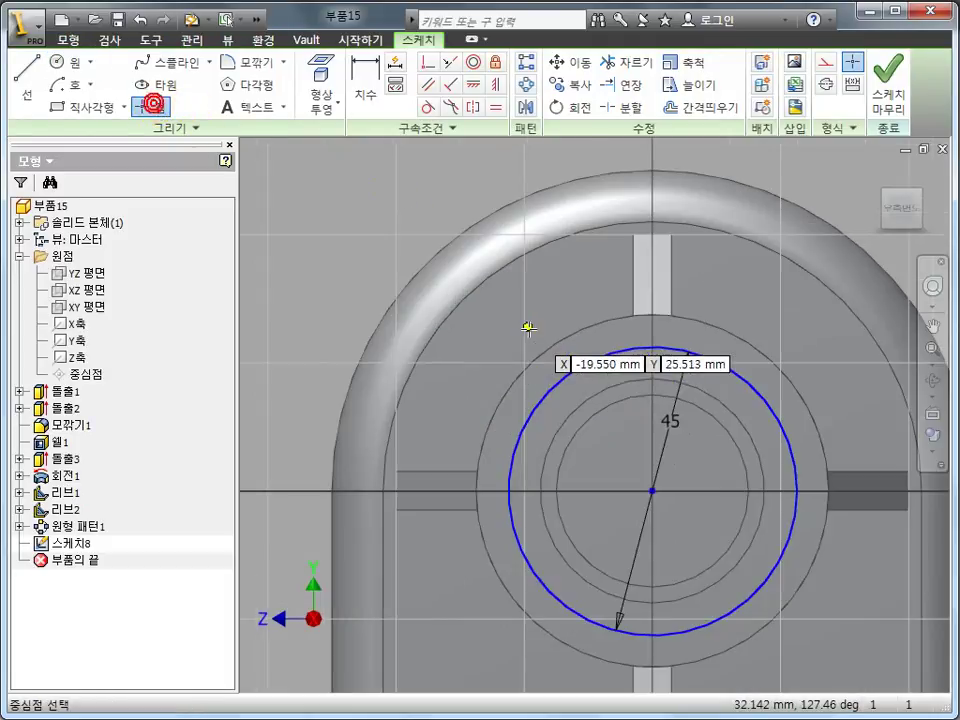
{"action": "left_click", "coordinate": [652, 347]}
{"action": "key", "text": "Escape"}
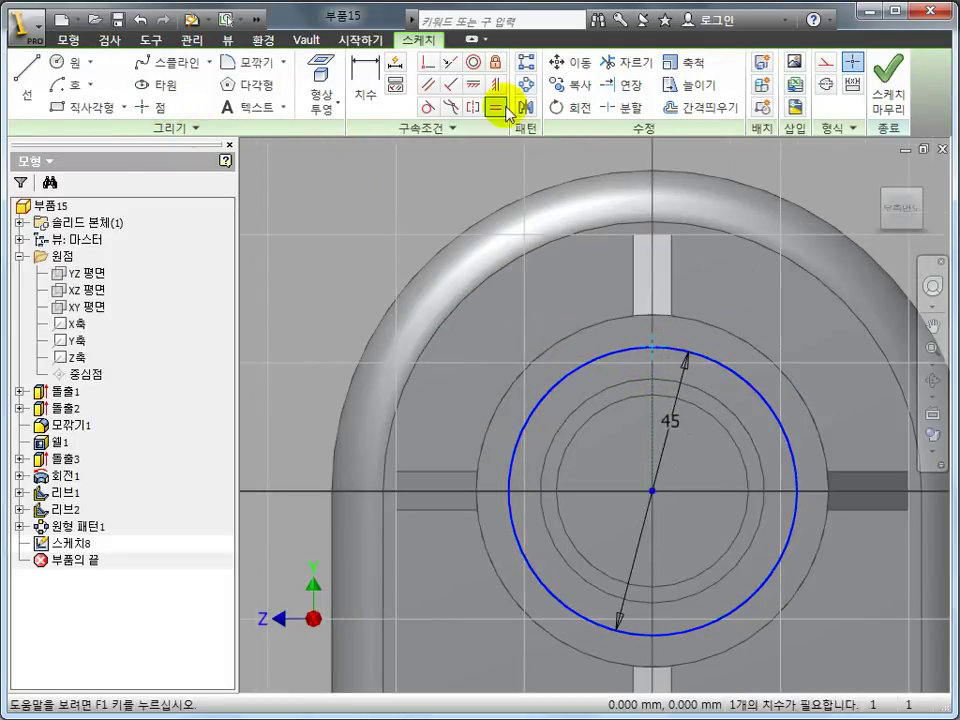
{"action": "left_click", "coordinate": [653, 492]}
{"action": "left_click", "coordinate": [657, 351]}
{"action": "key", "text": "F6"}
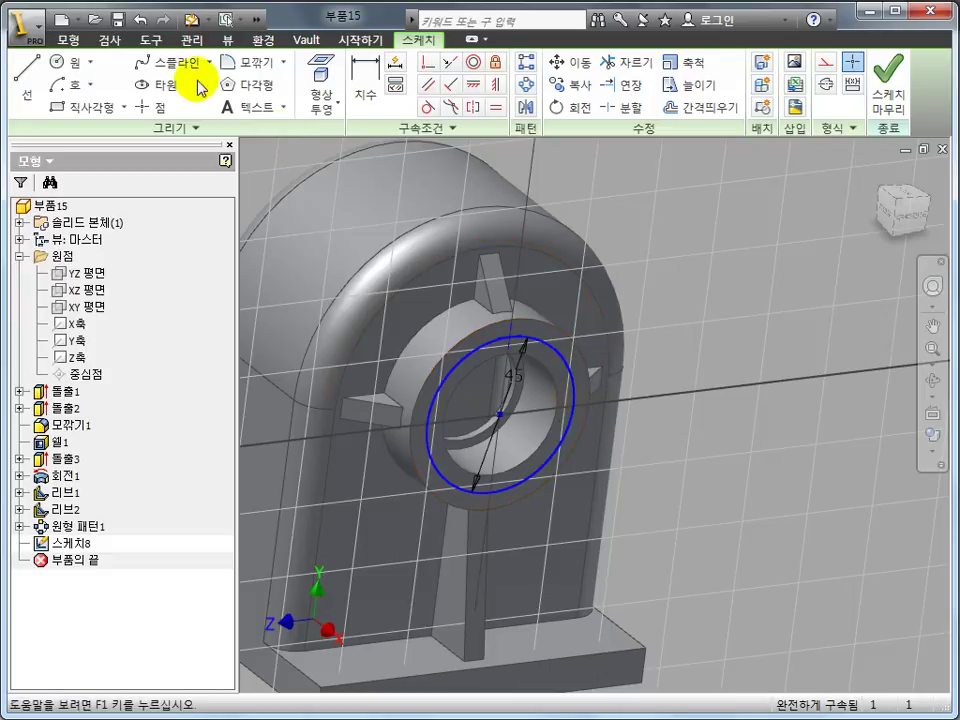
Circular-pattern the top point around the circle centre.
{"action": "left_click", "coordinate": [525, 84]}
{"action": "middle_click_drag", "start_coordinate": [661, 437], "coordinate": [763, 437]}
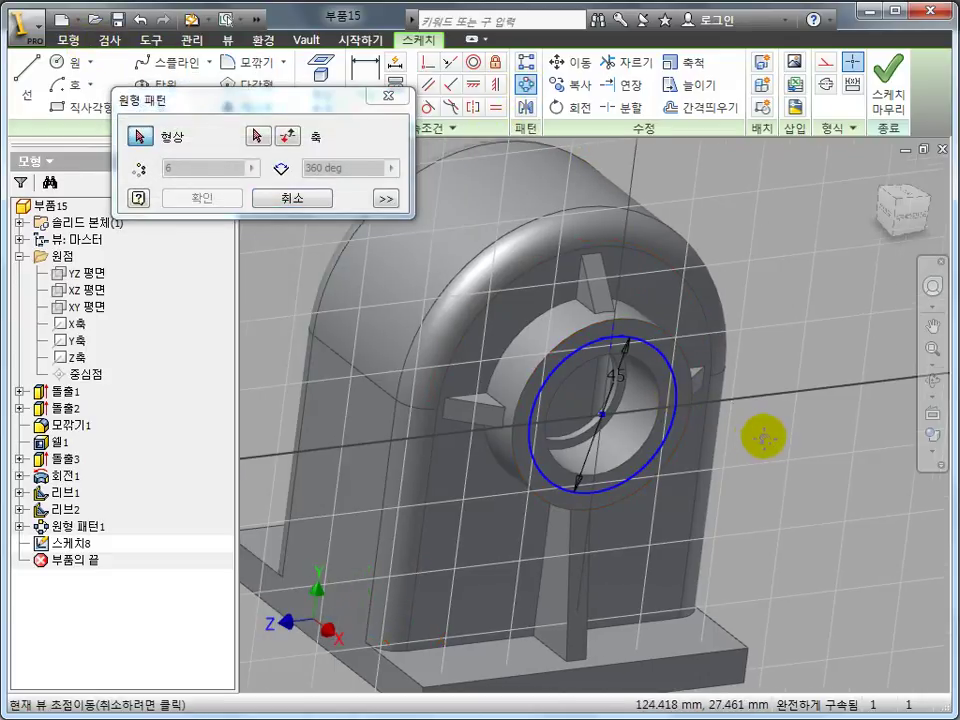
{"action": "left_click", "coordinate": [613, 344]}
{"action": "left_click", "coordinate": [258, 138]}
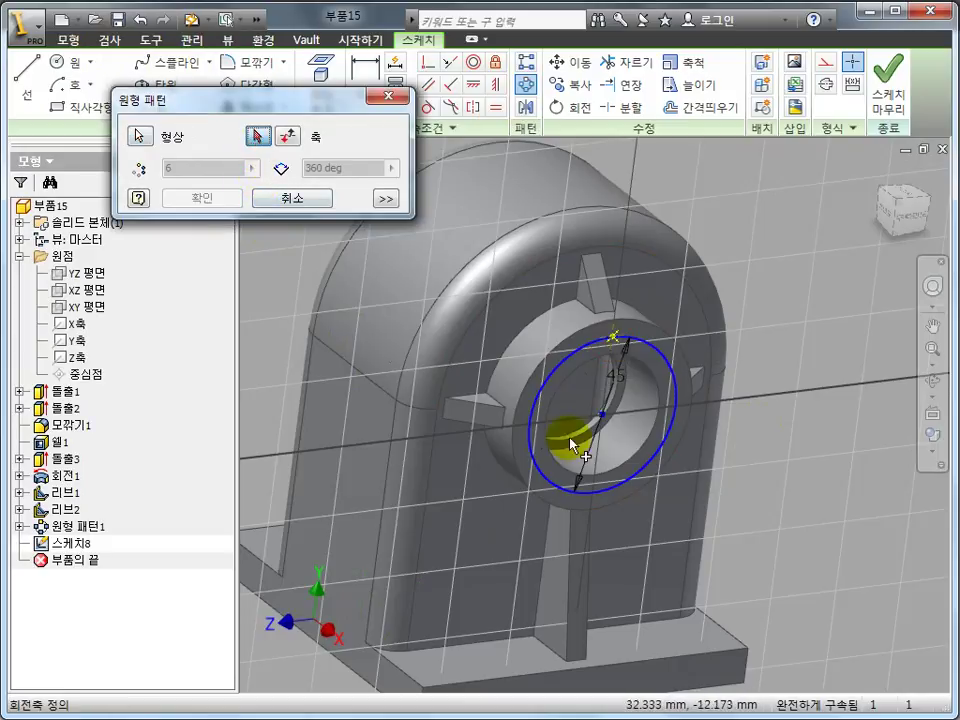
{"action": "left_click", "coordinate": [604, 416]}
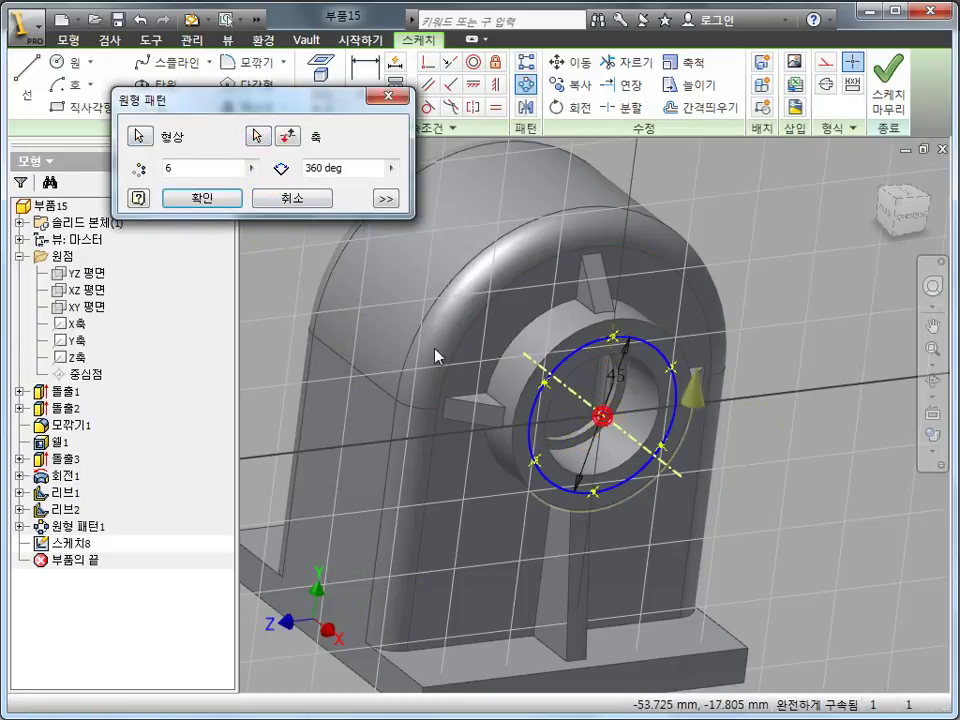
{"action": "double_click", "coordinate": [199, 161]}
{"action": "type", "text": "4"}
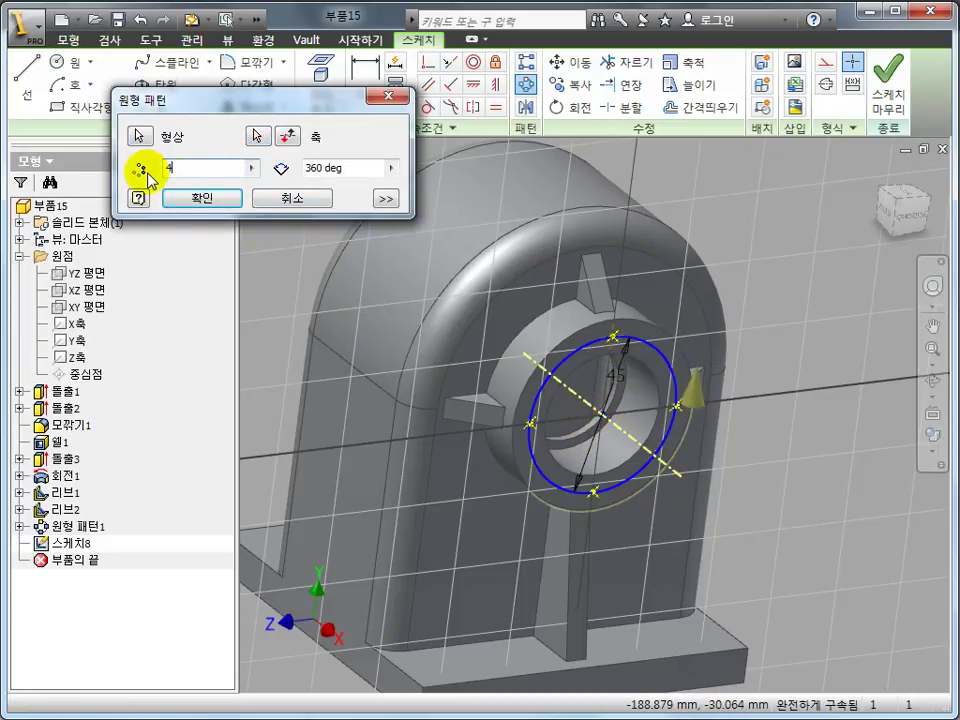
{"action": "left_click", "coordinate": [202, 197]}
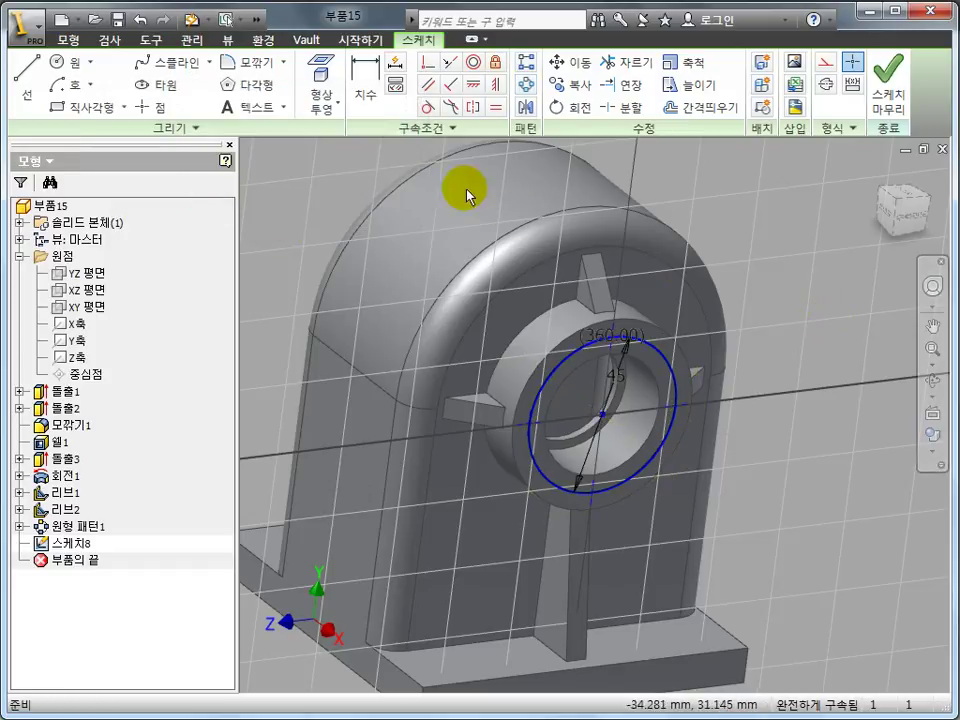
{"action": "left_click", "coordinate": [66, 40]}
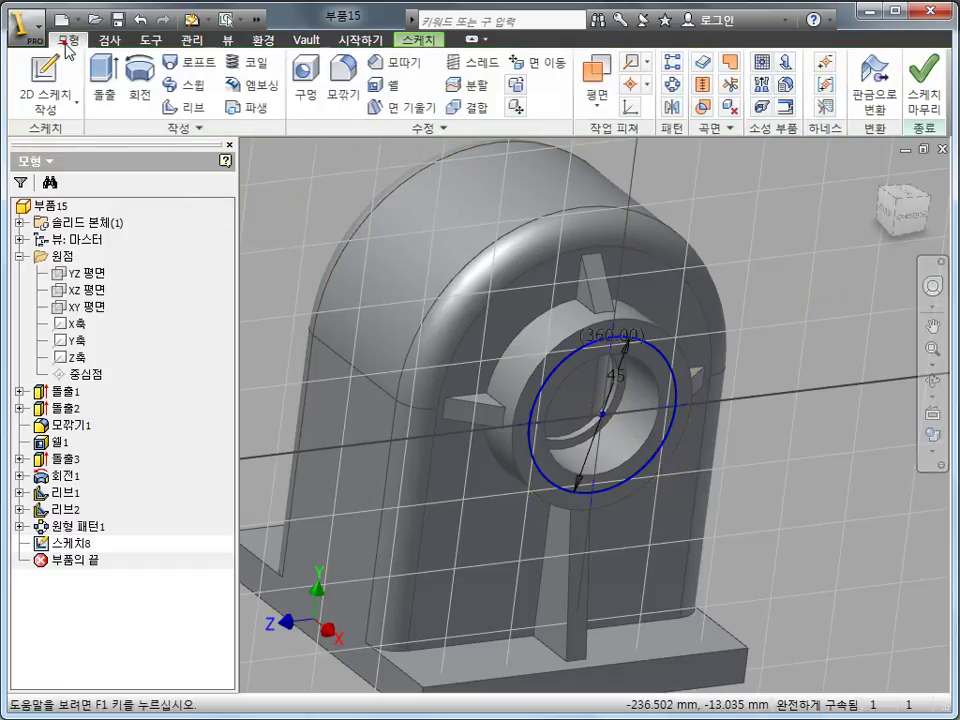
Create ISO Metric M3x0.5 tapped holes at the points, 8 mm deep with 6 mm thread.
{"action": "left_click", "coordinate": [310, 103]}
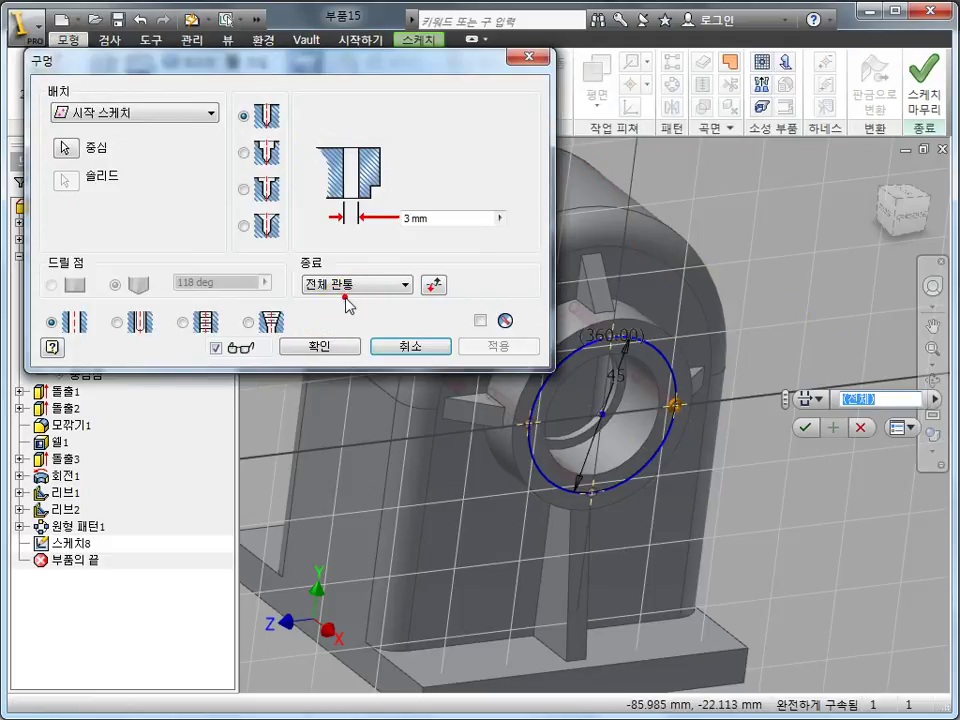
{"action": "left_click", "coordinate": [345, 286]}
{"action": "left_click", "coordinate": [330, 298]}
{"action": "left_click", "coordinate": [203, 322]}
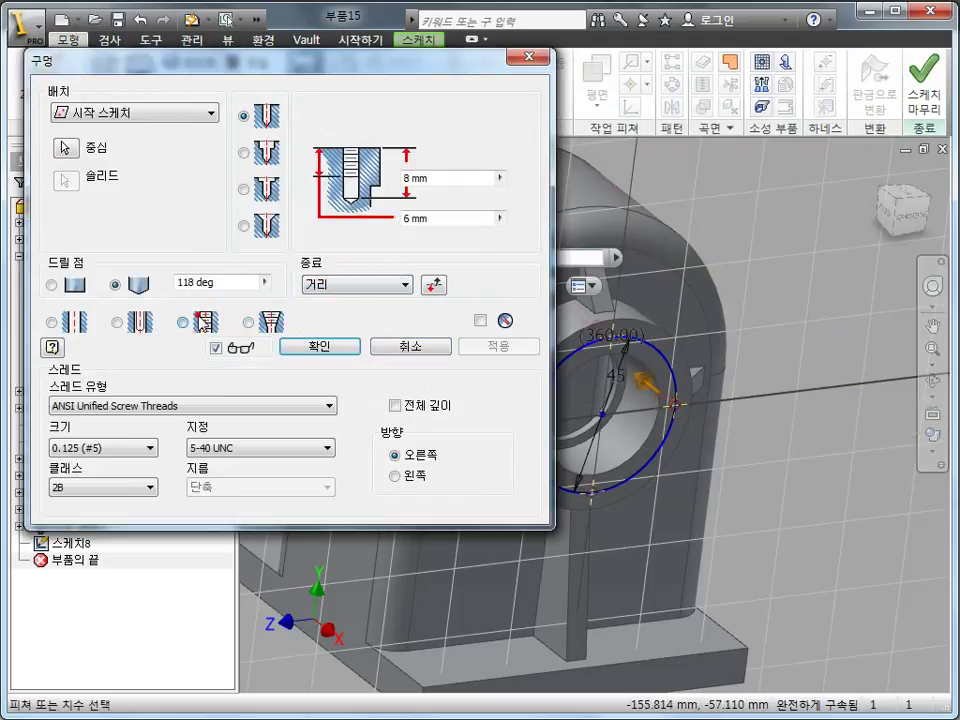
{"action": "left_click", "coordinate": [150, 406]}
{"action": "left_click", "coordinate": [86, 437]}
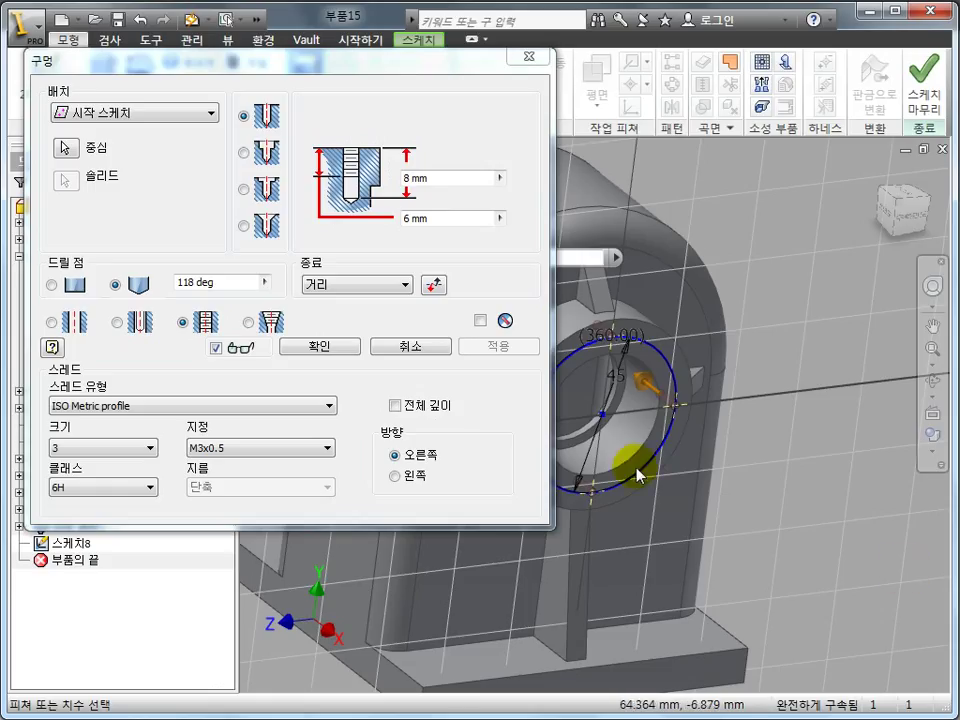
{"action": "left_click", "coordinate": [329, 352]}
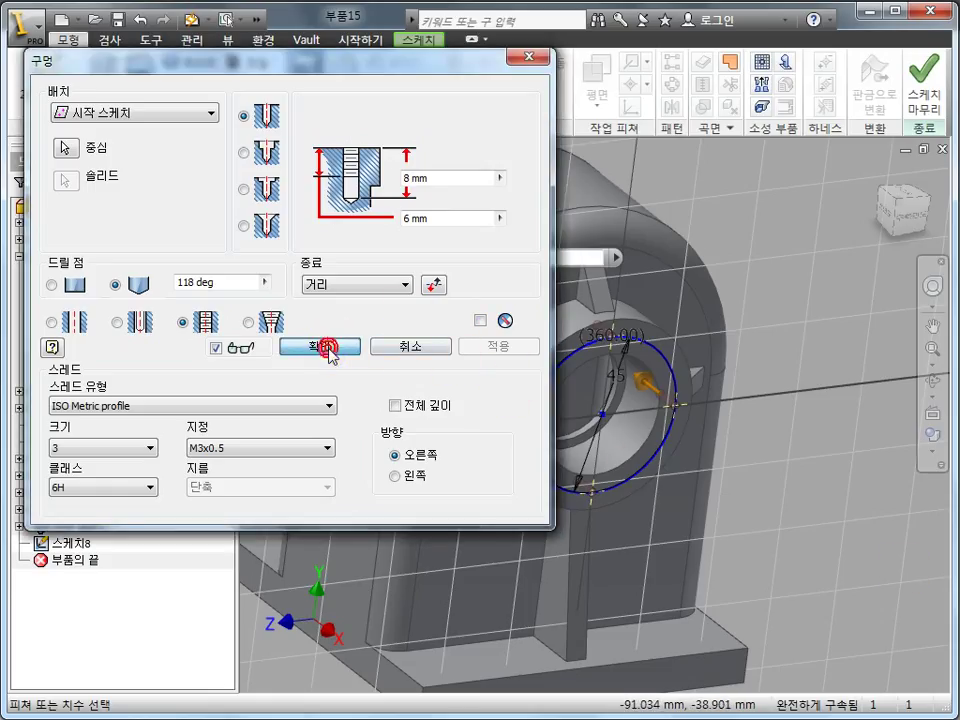
Select the boss extrusion, revolved bore, rib and rib pattern for mirroring.
{"action": "key", "text": "F6"}
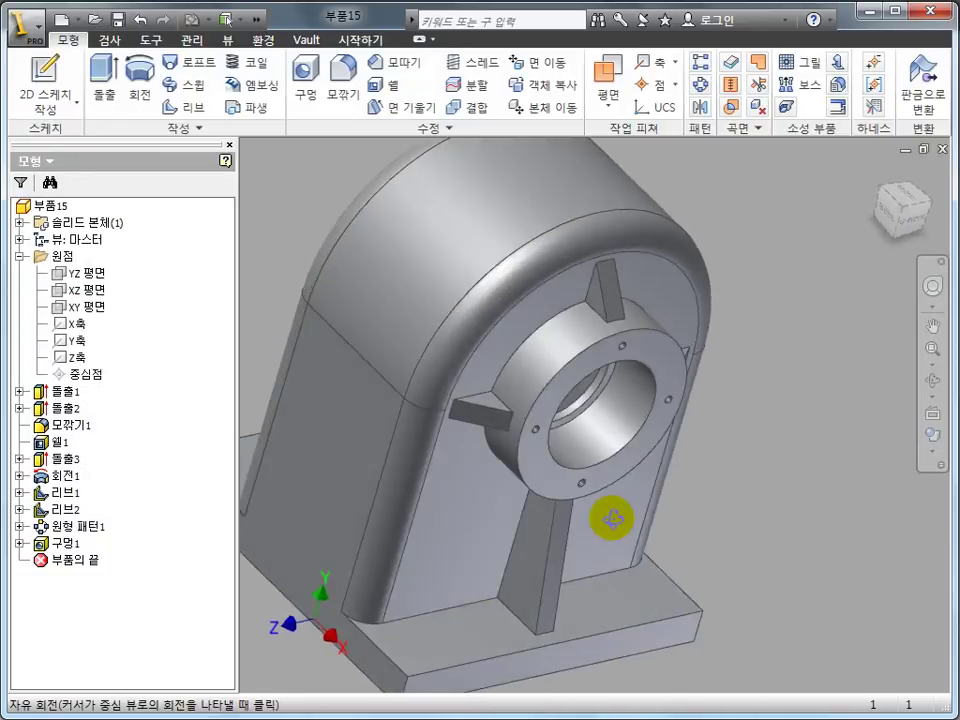
{"action": "scroll", "coordinate": [615, 514], "scroll_direction": "down", "scroll_amount": 2}
{"action": "left_click_drag", "start_coordinate": [519, 524], "coordinate": [541, 532]}
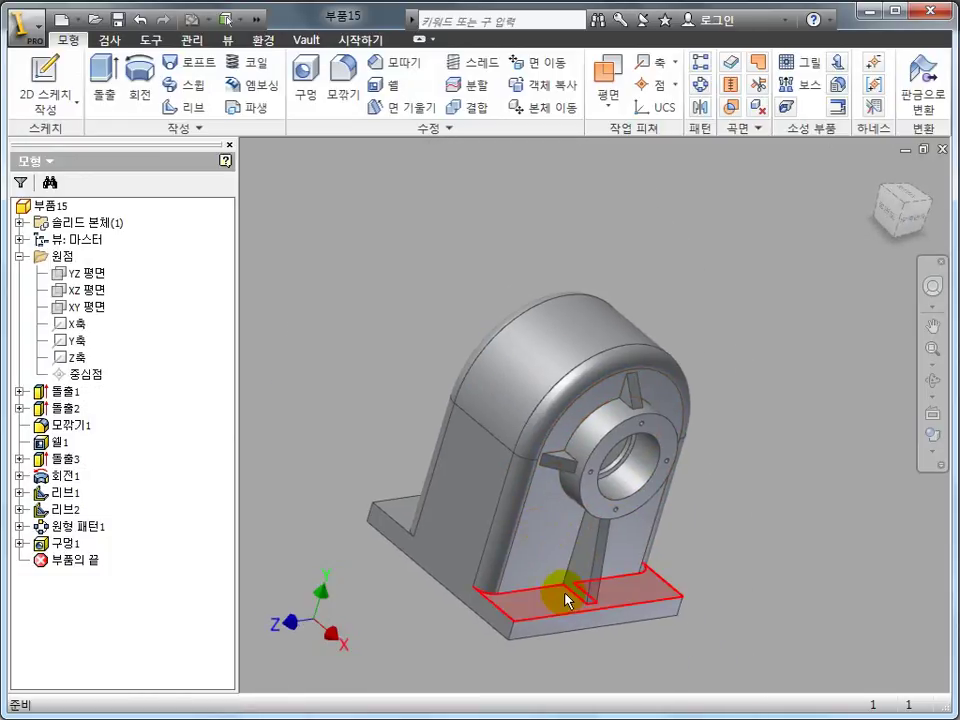
{"action": "middle_click_drag", "start_coordinate": [688, 556], "coordinate": [693, 540], "text": "shift"}
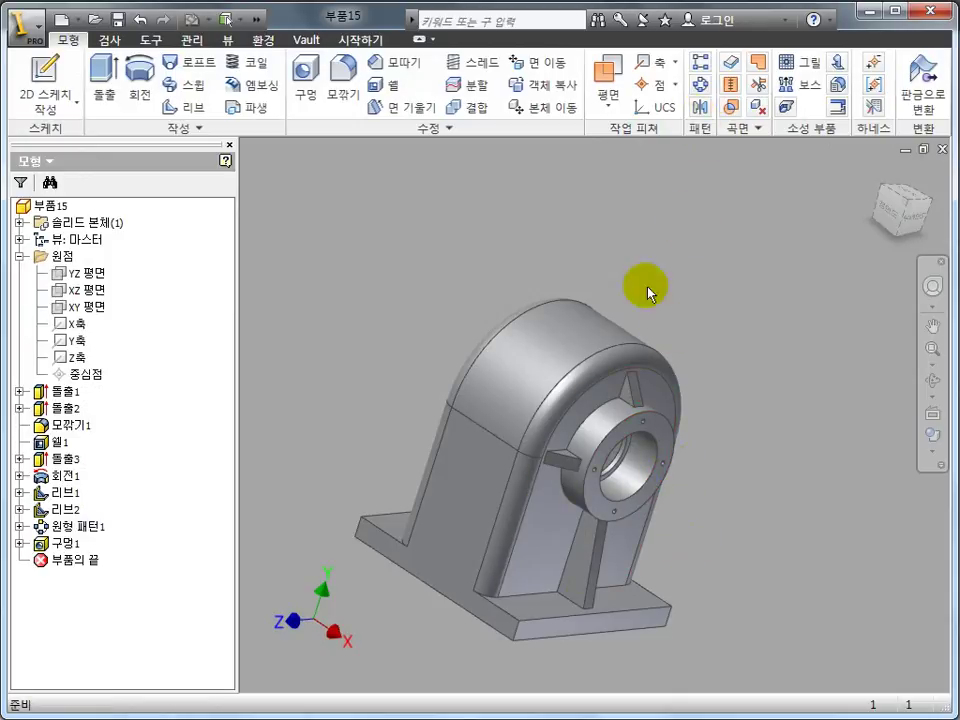
{"action": "left_click", "coordinate": [699, 105]}
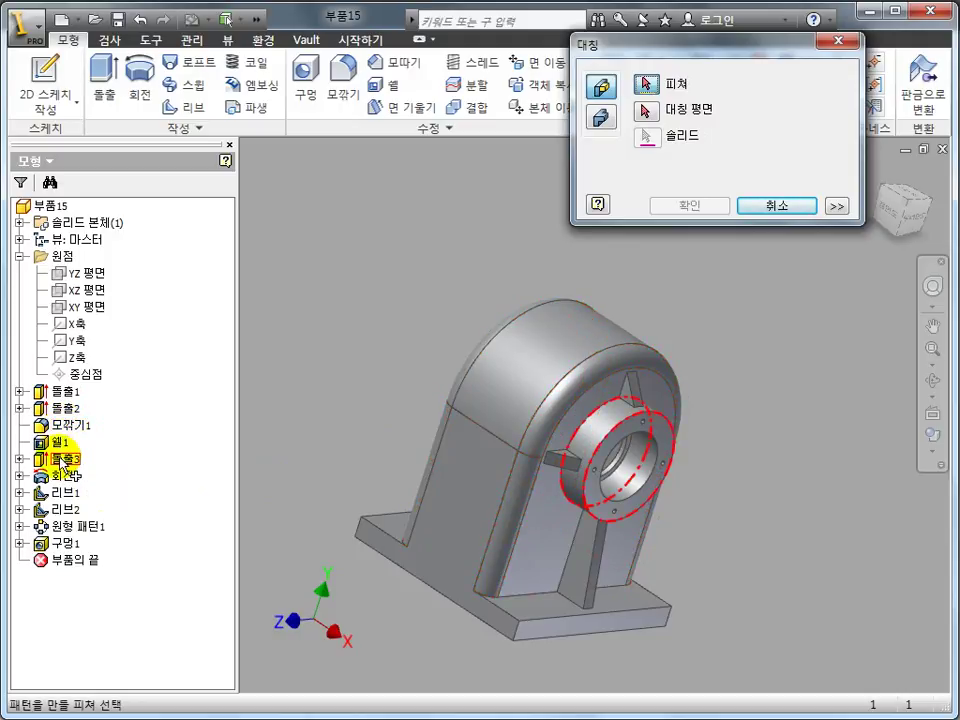
{"action": "left_click", "coordinate": [60, 459]}
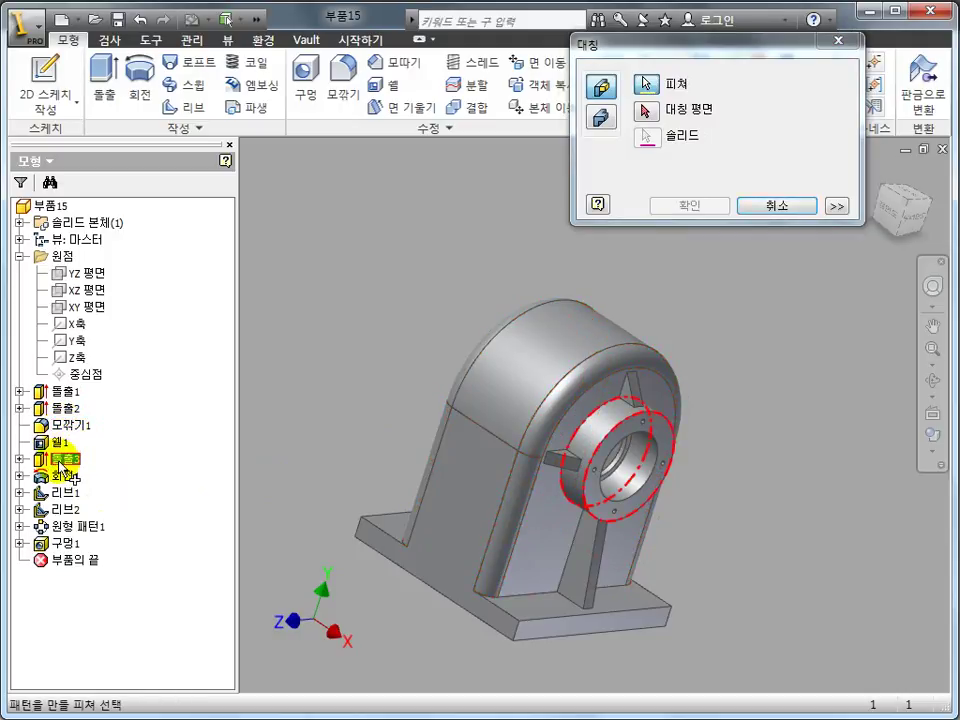
{"action": "left_click", "coordinate": [60, 475]}
{"action": "left_click", "coordinate": [60, 492]}
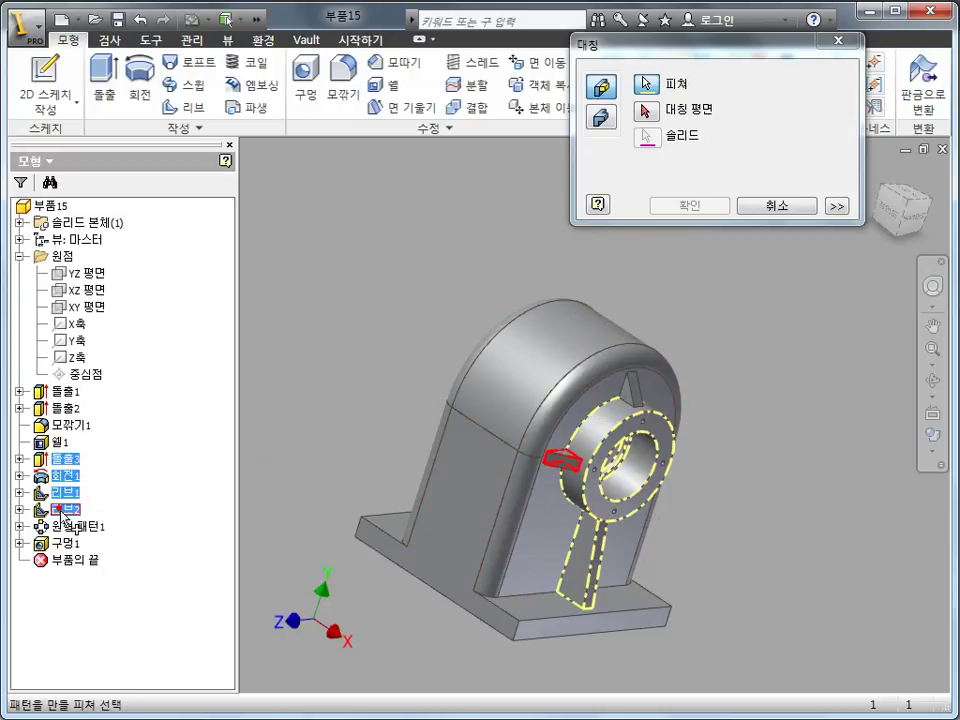
{"action": "left_click", "coordinate": [62, 524]}
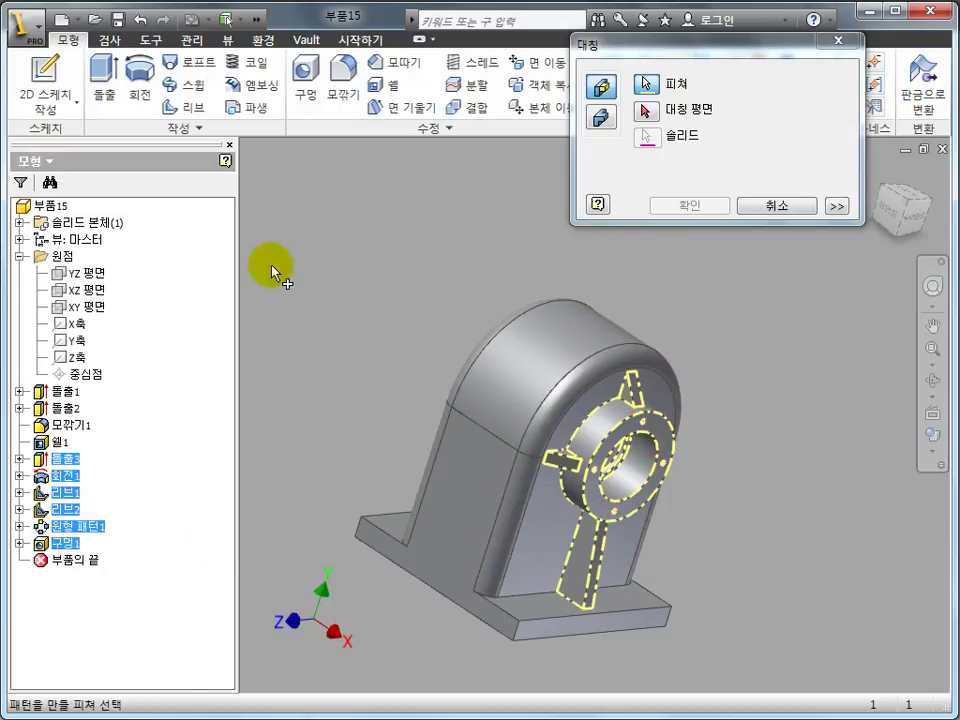
Mirror the selected features across the YZ plane.
{"action": "left_click", "coordinate": [647, 109]}
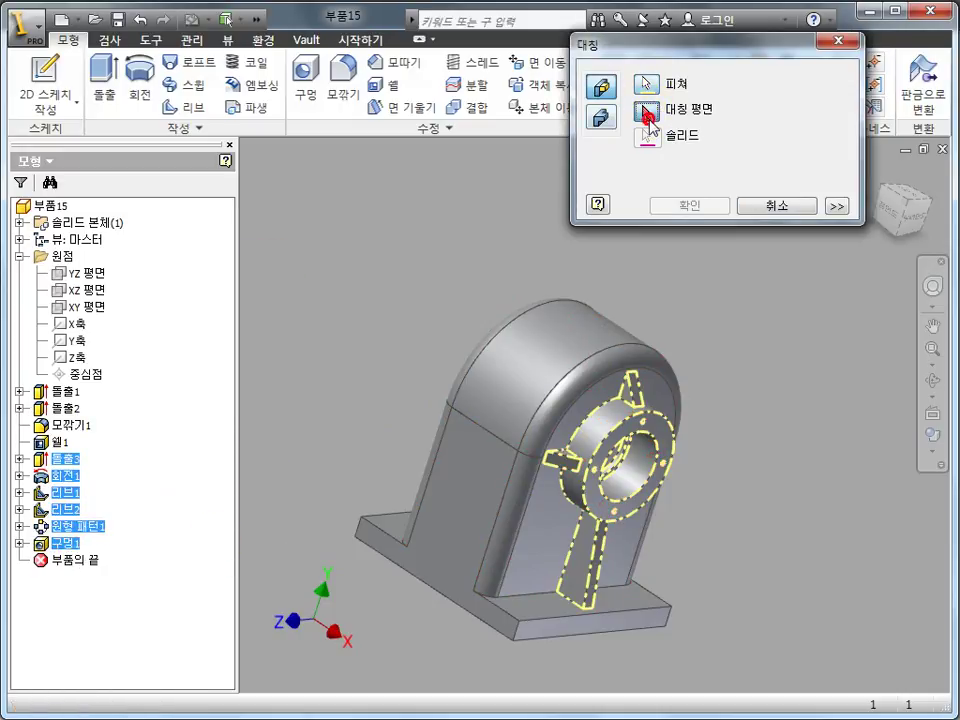
{"action": "left_click", "coordinate": [97, 278]}
{"action": "middle_click_drag", "start_coordinate": [336, 321], "coordinate": [394, 347], "text": "shift"}
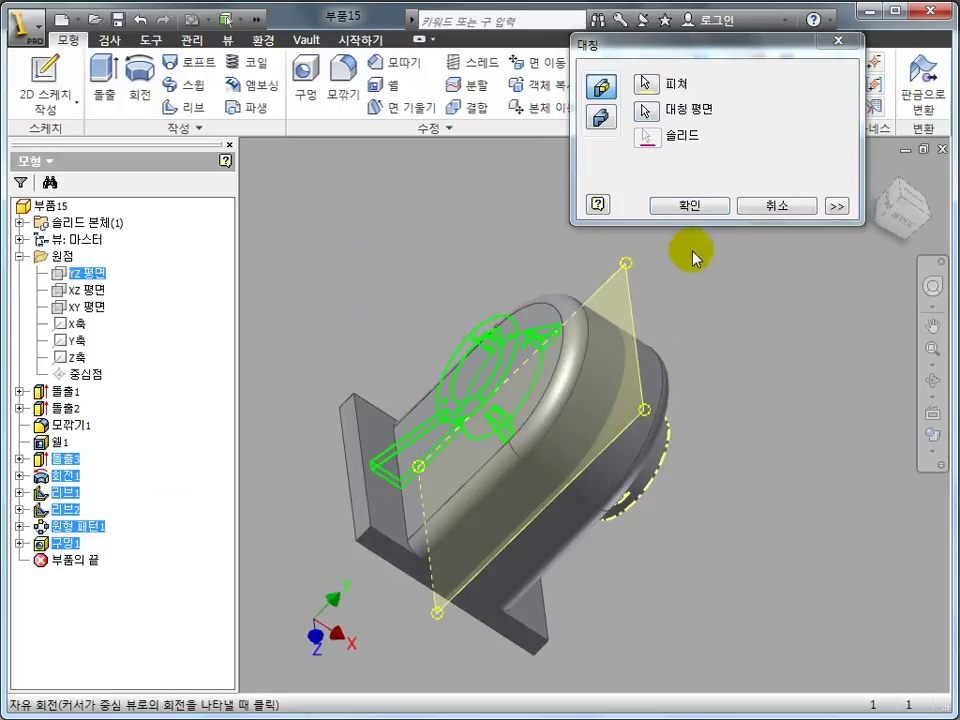
{"action": "left_click", "coordinate": [695, 208]}
{"action": "mouse_move", "coordinate": [686, 338]}
{"action": "middle_mouse_down", "text": "shift"}
{"action": "mouse_move", "coordinate": [671, 289]}
{"action": "mouse_move", "coordinate": [583, 291]}
{"action": "mouse_move", "coordinate": [536, 386]}
{"action": "mouse_move", "coordinate": [598, 291]}
{"action": "mouse_move", "coordinate": [617, 311]}
{"action": "middle_mouse_up", "text": "shift"}
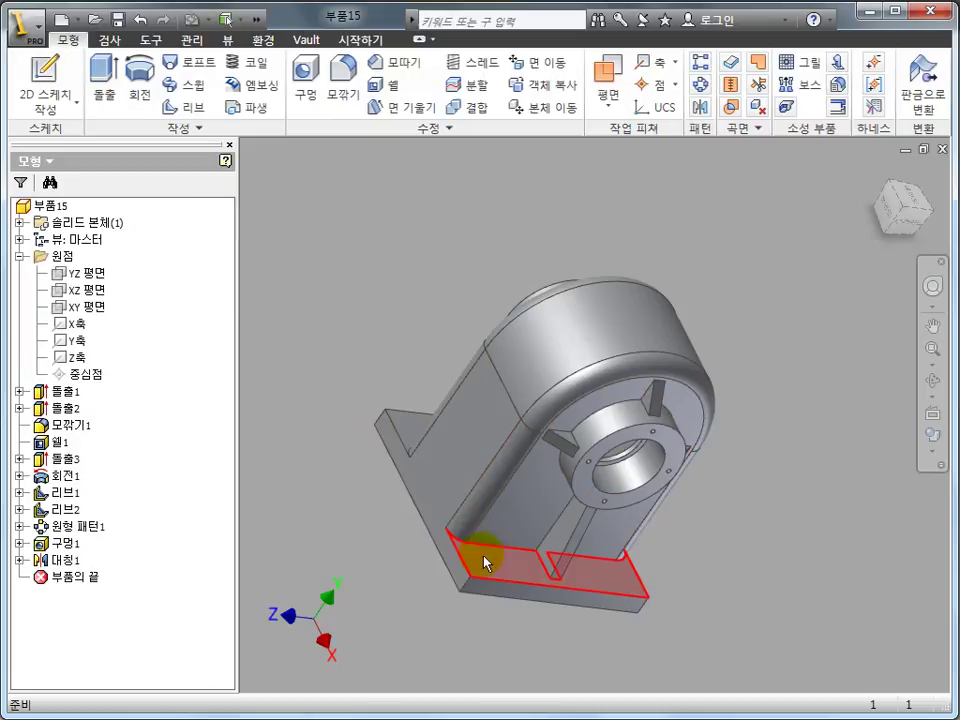
Start a sketch on the base face with sliced graphics and draw a two-point rectangle.
{"action": "left_click", "coordinate": [484, 561]}
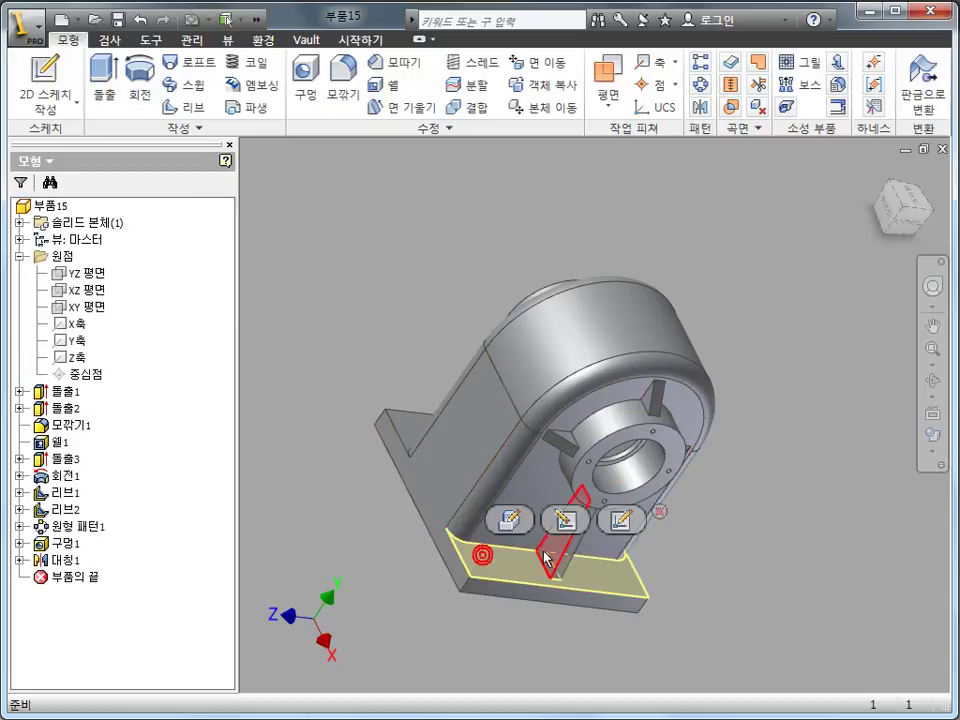
{"action": "left_click", "coordinate": [624, 522]}
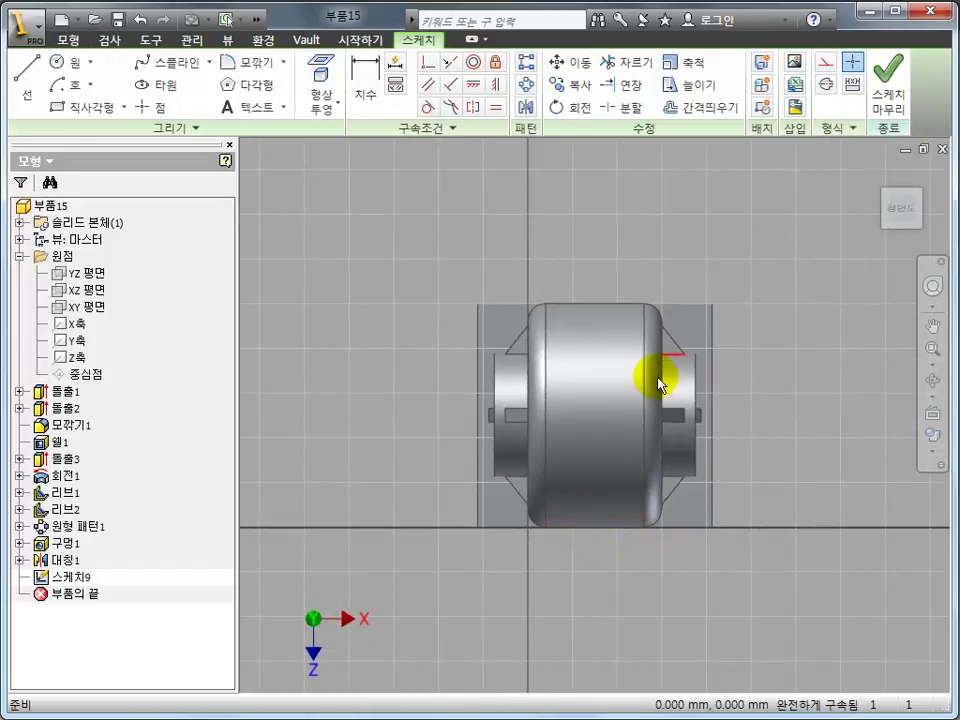
{"action": "key", "text": "F7"}
{"action": "middle_click_drag", "start_coordinate": [707, 403], "coordinate": [617, 403]}
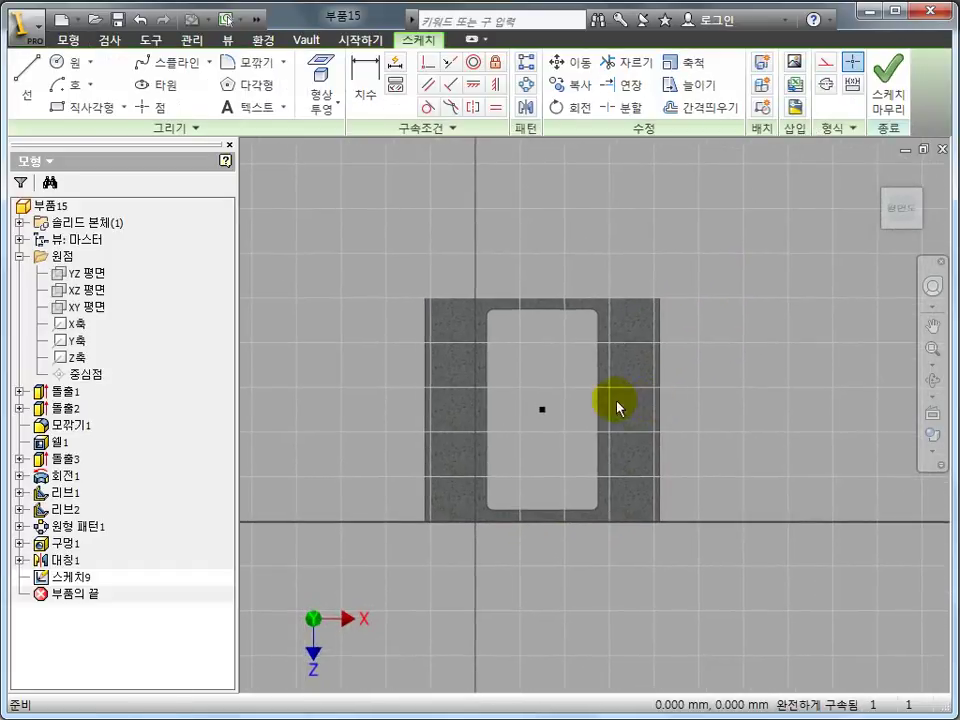
{"action": "left_click", "coordinate": [85, 106]}
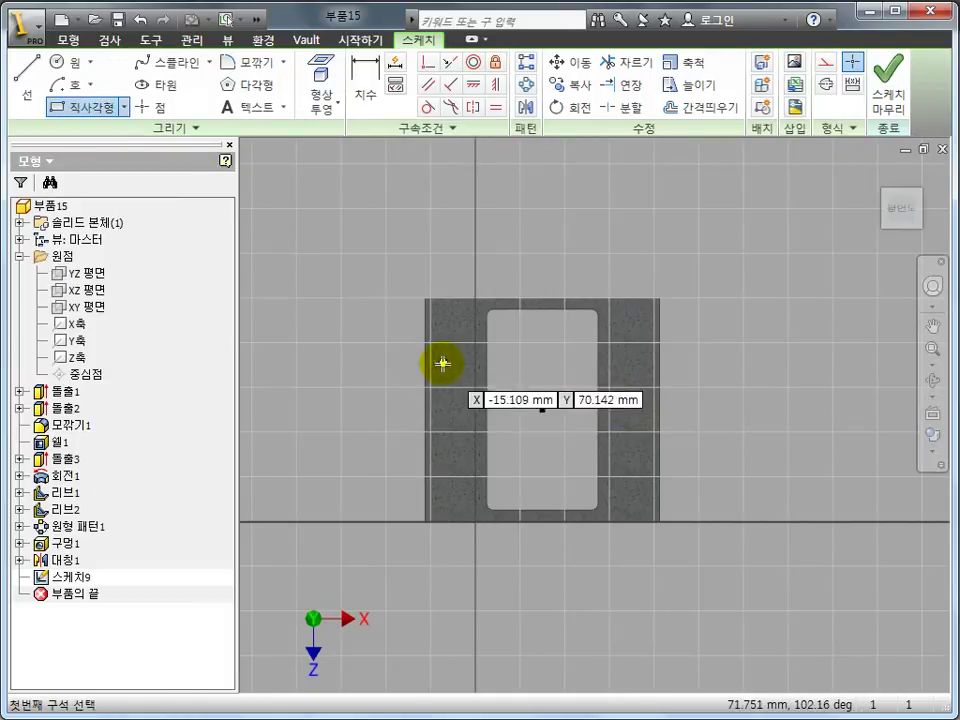
{"action": "left_click", "coordinate": [450, 327]}
{"action": "left_click", "coordinate": [630, 503]}
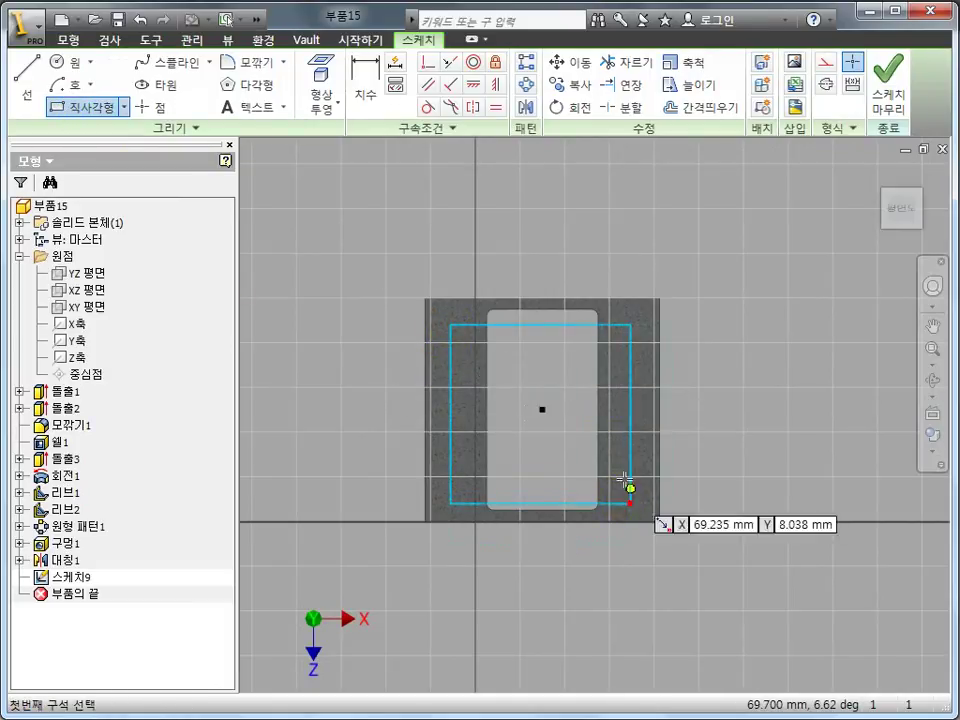
{"action": "key", "text": "Escape"}
Align the right and top edge midpoints horizontally and vertically with the sketch centre.
{"action": "left_click", "coordinate": [474, 85]}
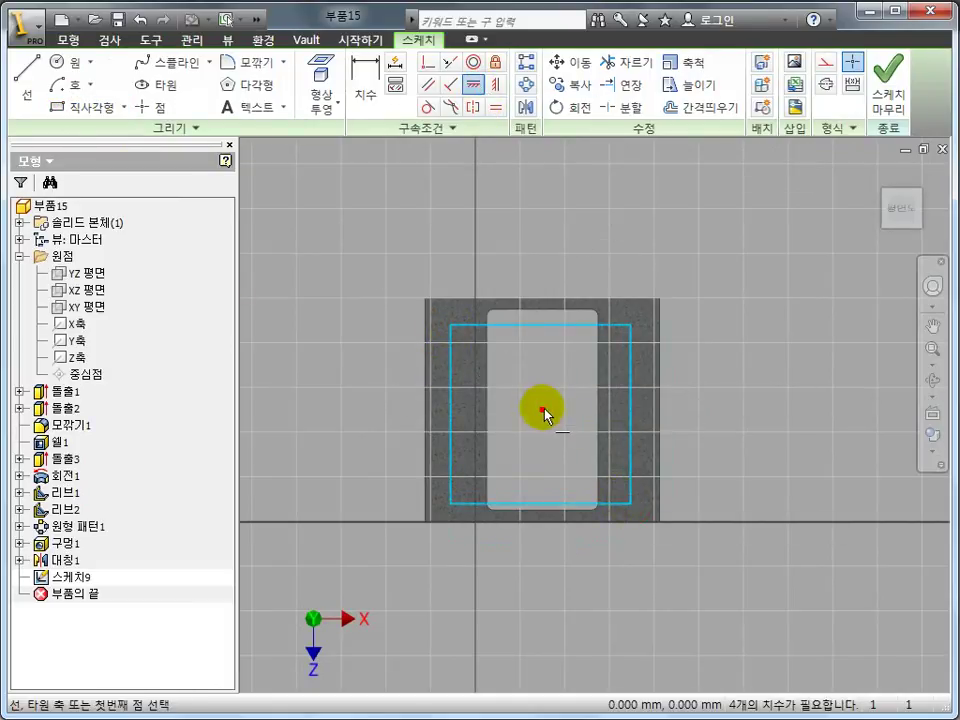
{"action": "left_click", "coordinate": [542, 409]}
{"action": "left_click", "coordinate": [630, 413]}
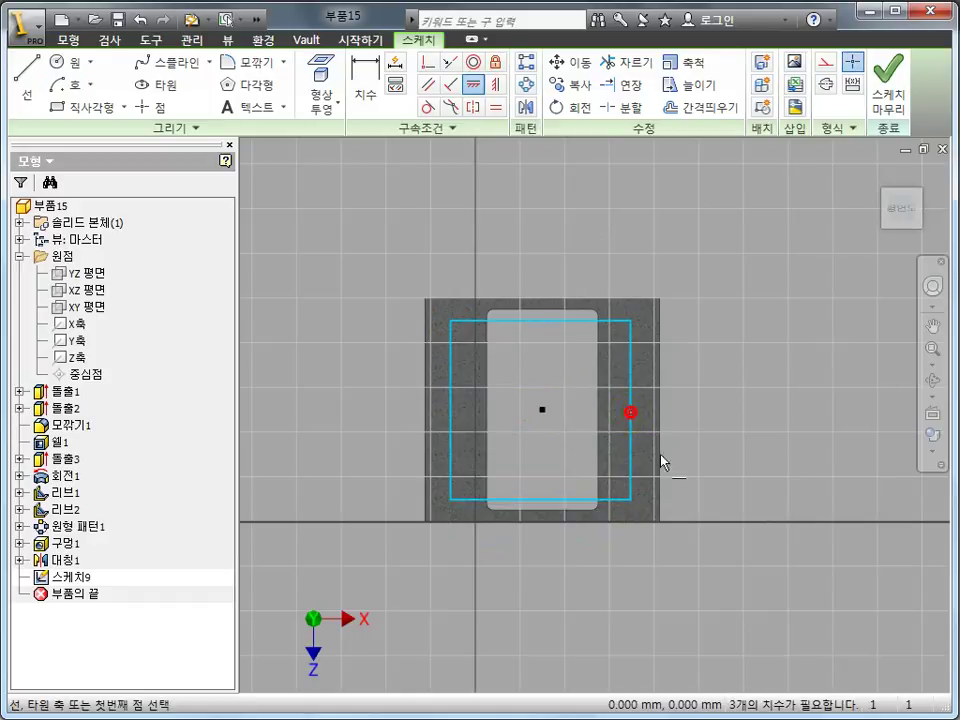
{"action": "left_click", "coordinate": [494, 88]}
{"action": "left_click", "coordinate": [543, 409]}
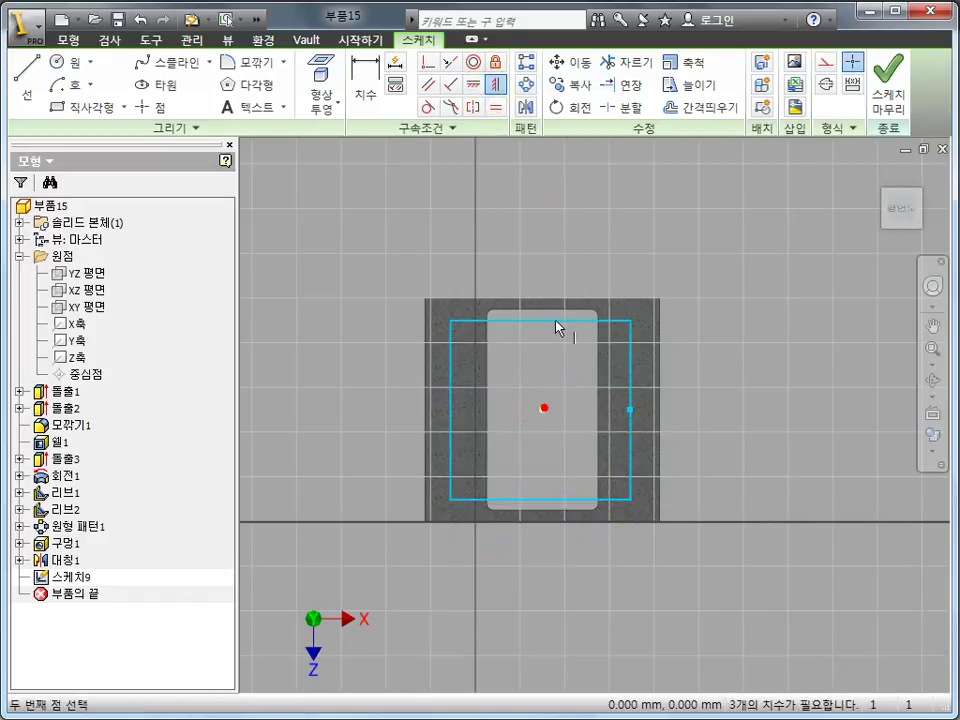
{"action": "left_click", "coordinate": [541, 322]}
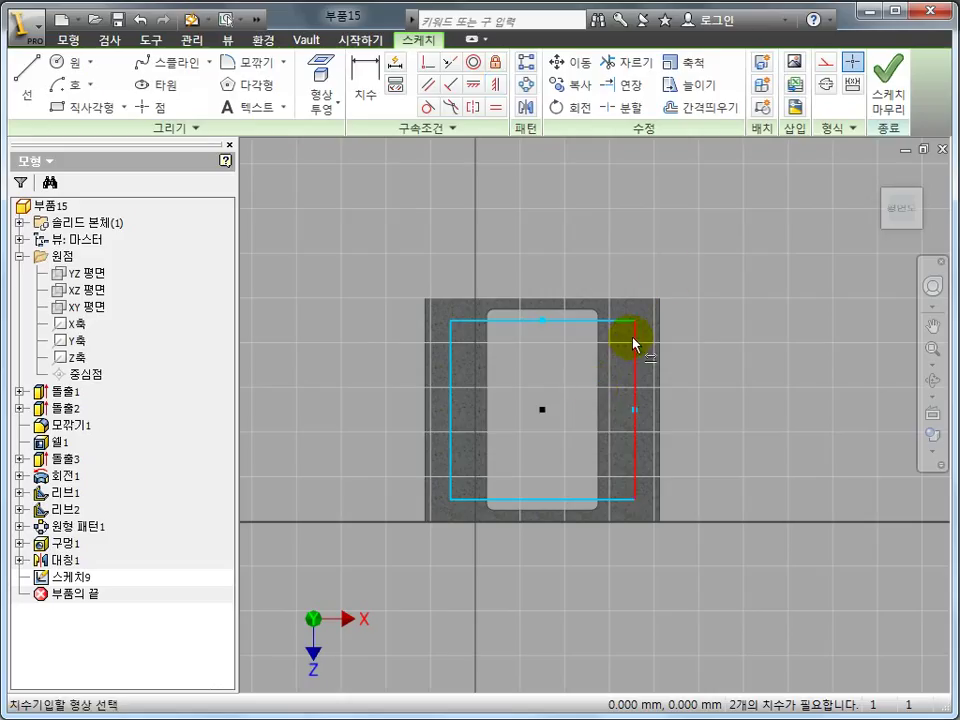
Add 10 mm offset dimensions from the rectangle's right and top edges to the part edges.
{"action": "left_click", "coordinate": [634, 345]}
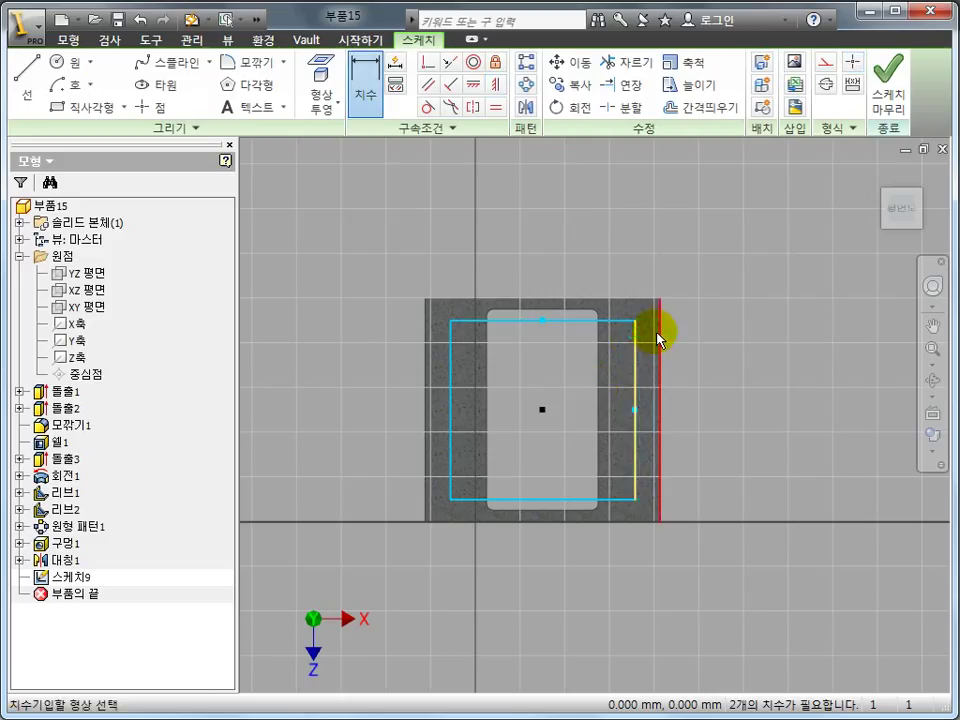
{"action": "left_click", "coordinate": [646, 280]}
{"action": "type", "text": "1"}
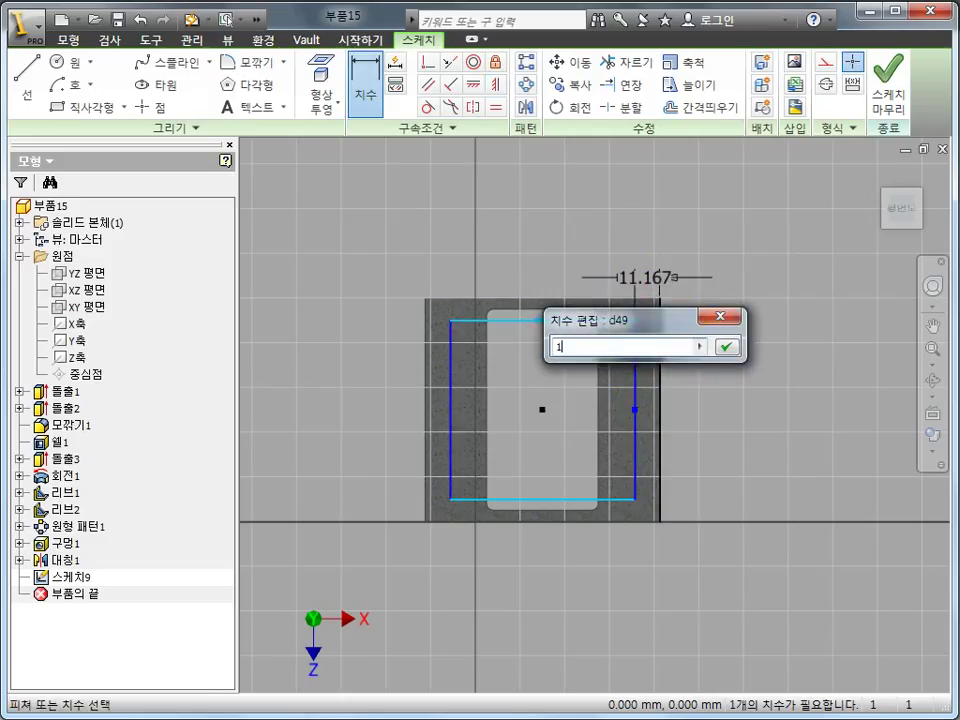
{"action": "type", "text": "0"}
{"action": "key", "text": "Return"}
{"action": "scroll", "coordinate": [690, 305], "scroll_direction": "down", "scroll_amount": 3}
{"action": "left_click", "coordinate": [588, 339]}
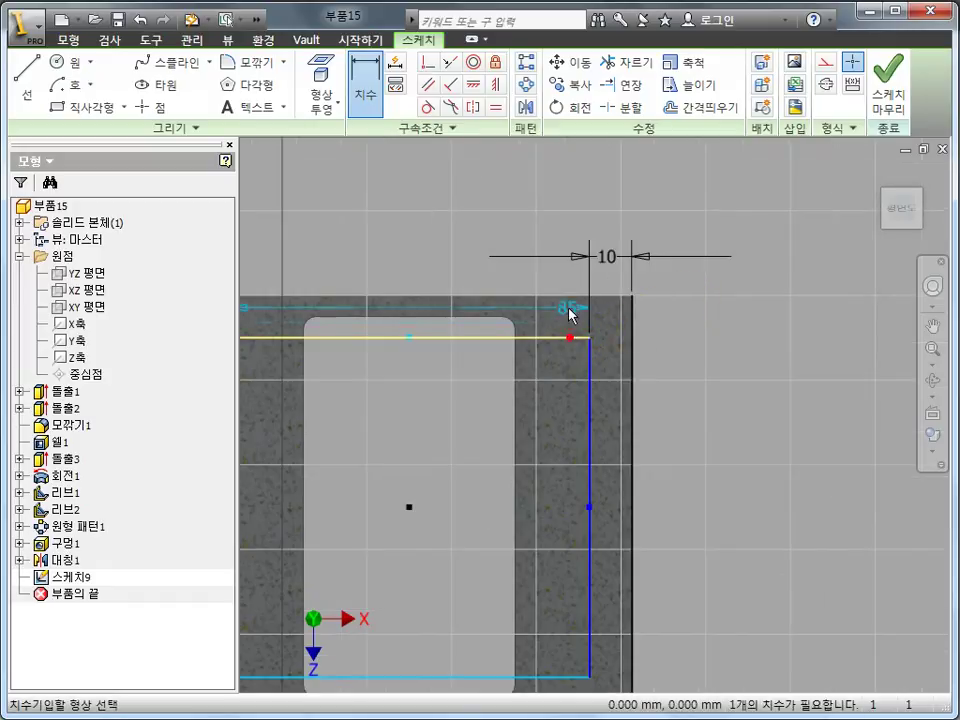
{"action": "left_click", "coordinate": [675, 318]}
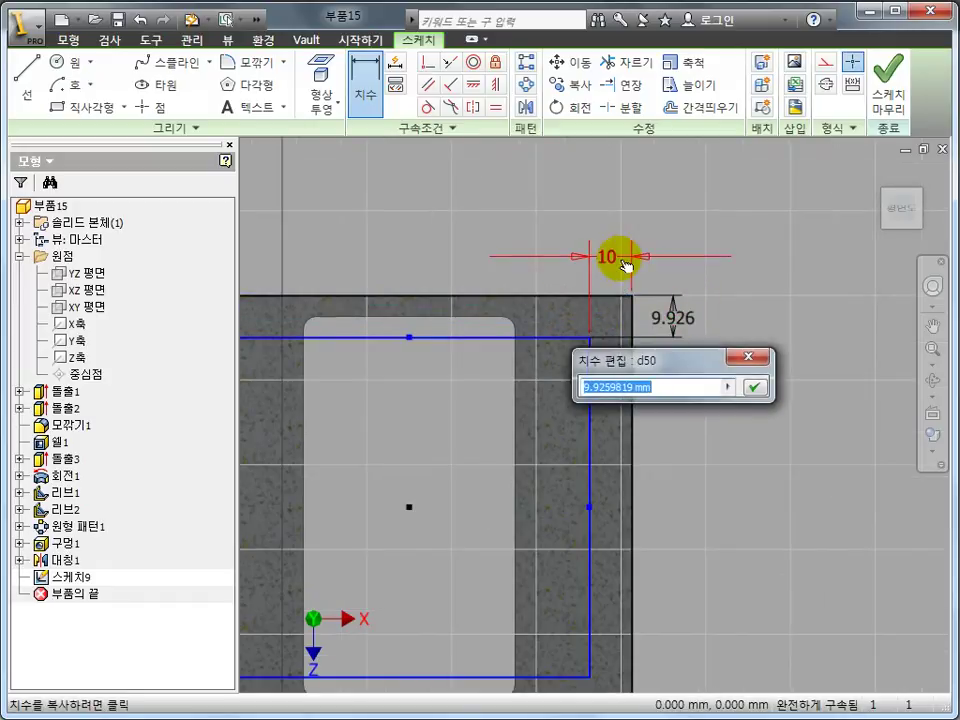
{"action": "key", "text": "Return"}
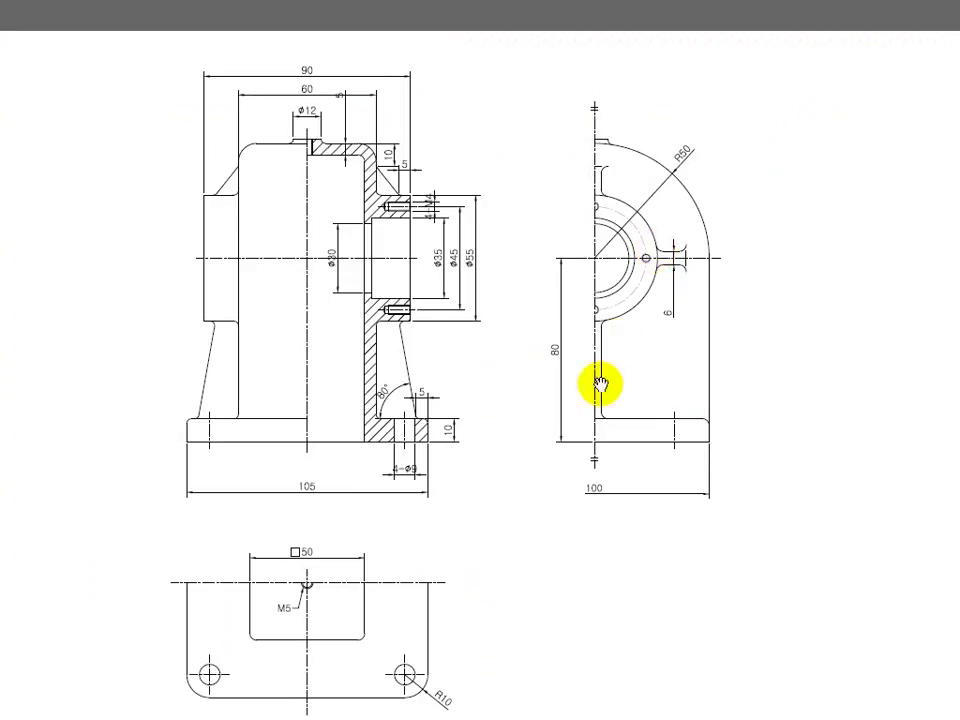
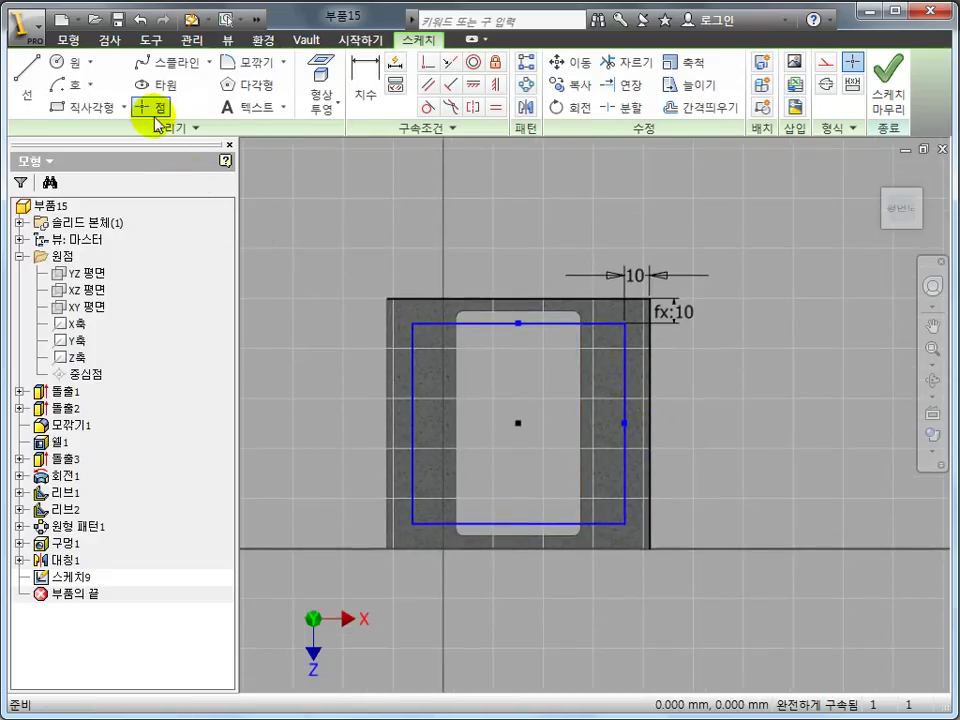
Place sketch points at the rectangle's top-left, bottom-left and bottom-right corners as hole centres.
{"action": "left_click", "coordinate": [148, 107]}
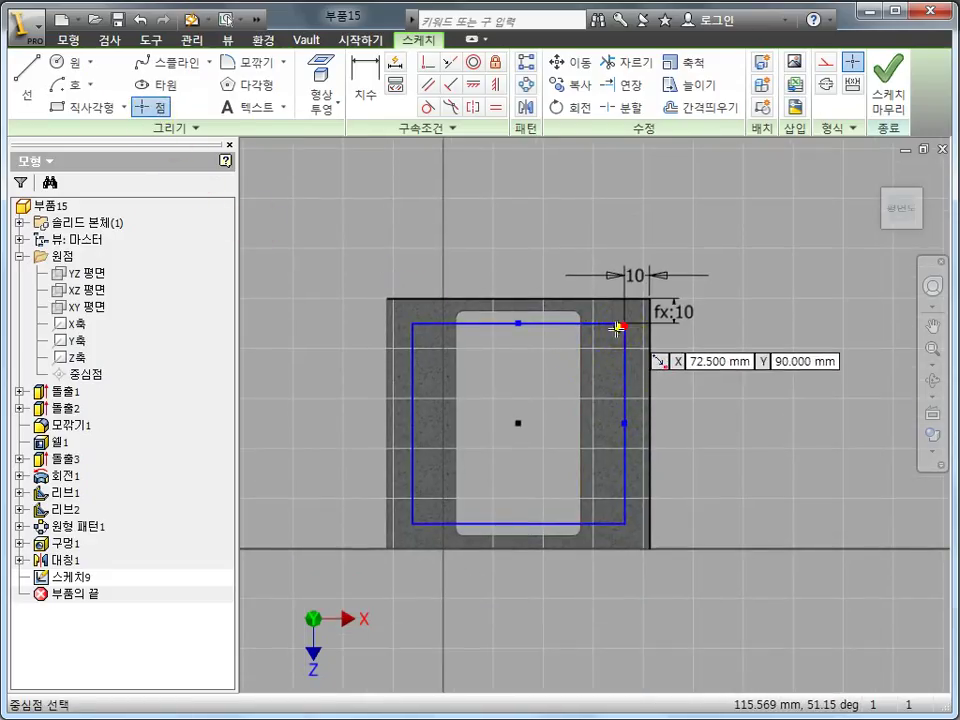
{"action": "left_click", "coordinate": [413, 323]}
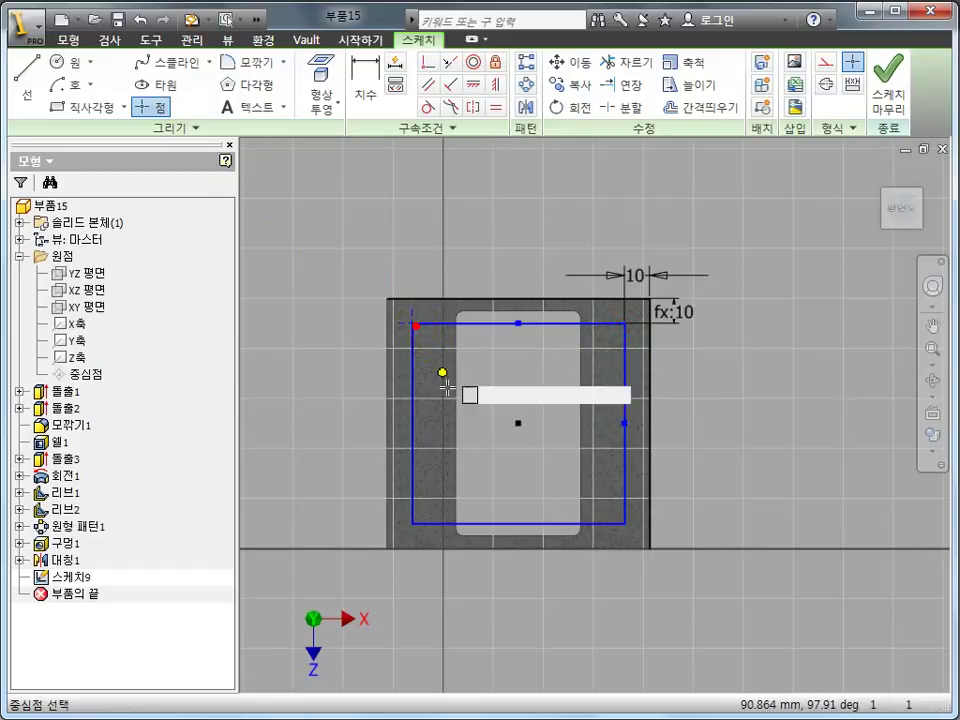
{"action": "left_click", "coordinate": [413, 525]}
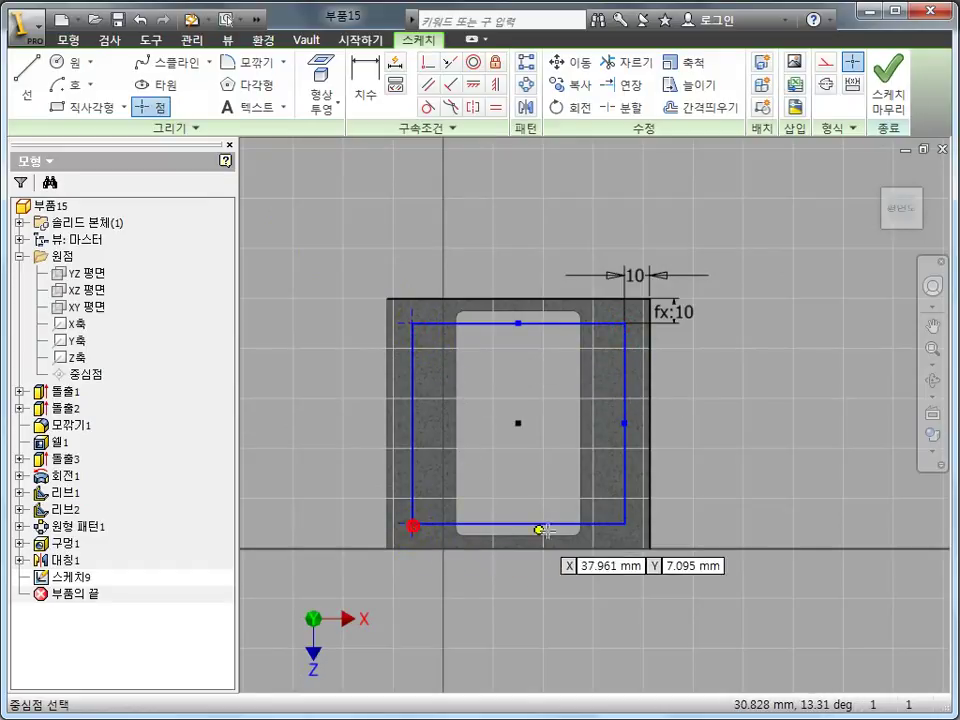
{"action": "left_click", "coordinate": [625, 523]}
{"action": "key", "text": "Escape"}
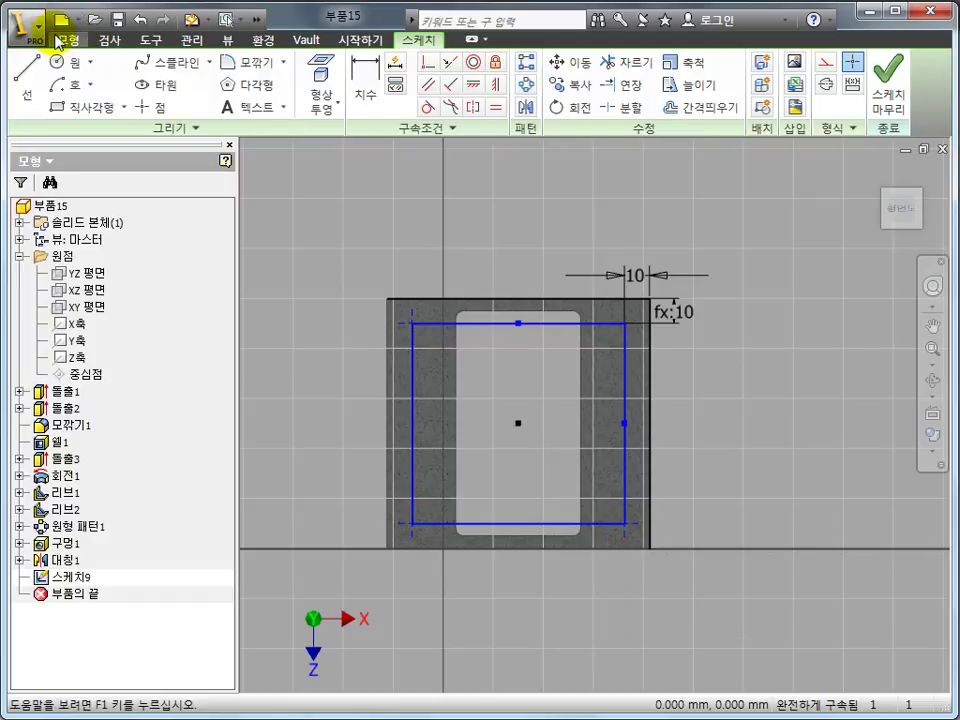
{"action": "left_click", "coordinate": [60, 40]}
Create simple untapped 9 mm Through All holes at the corner points.
{"action": "left_click", "coordinate": [304, 88]}
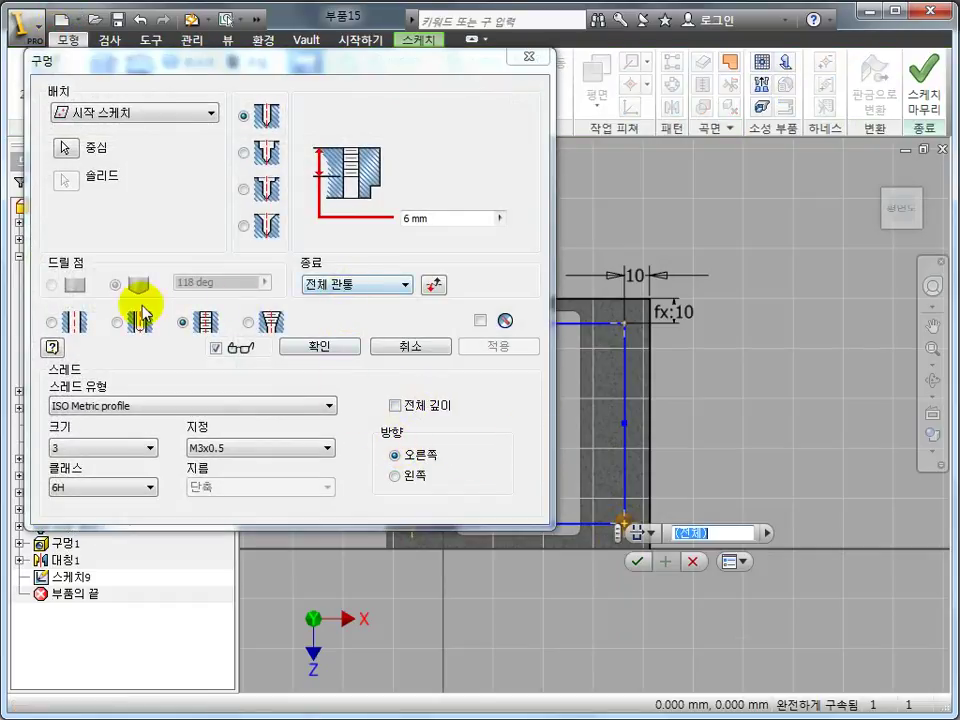
{"action": "left_click", "coordinate": [66, 324]}
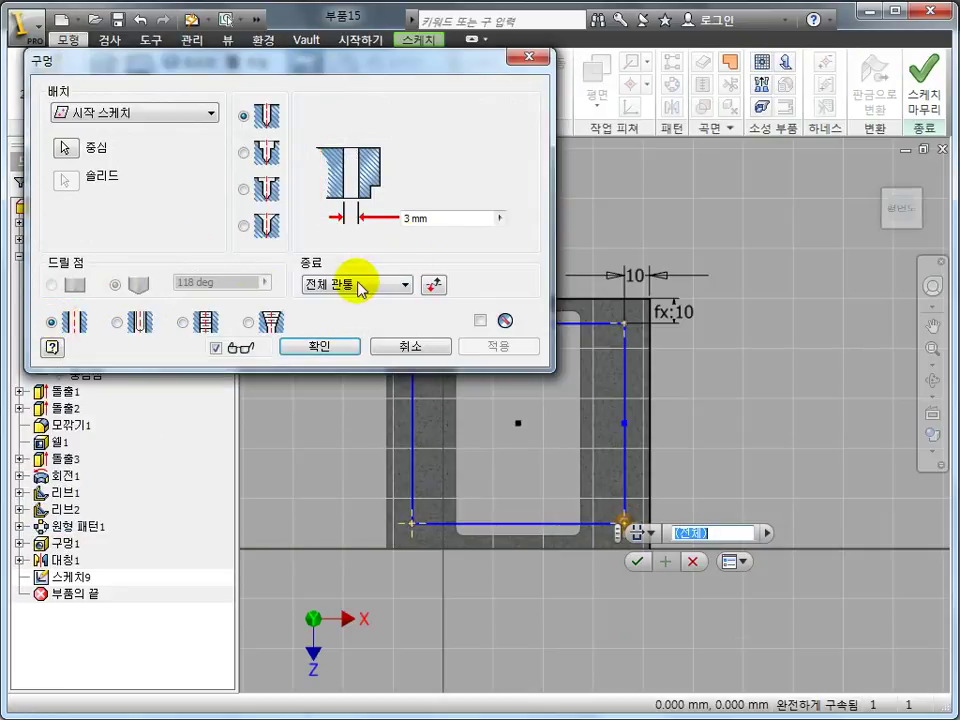
{"action": "left_click", "coordinate": [476, 222]}
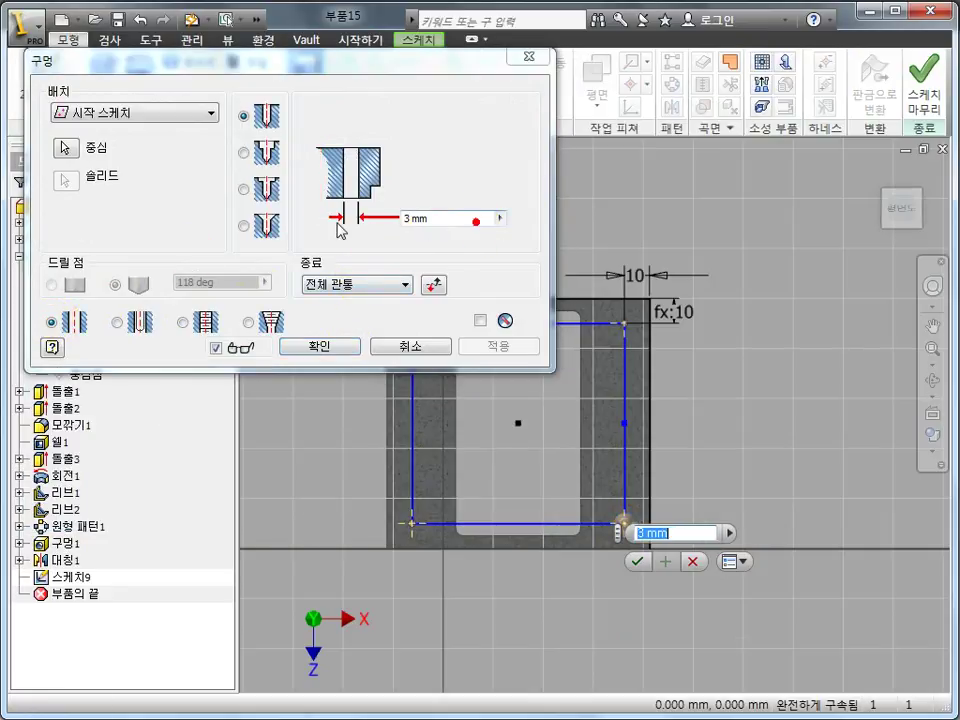
{"action": "double_click", "coordinate": [452, 216]}
{"action": "type", "text": "9"}
{"action": "key", "text": "Return"}
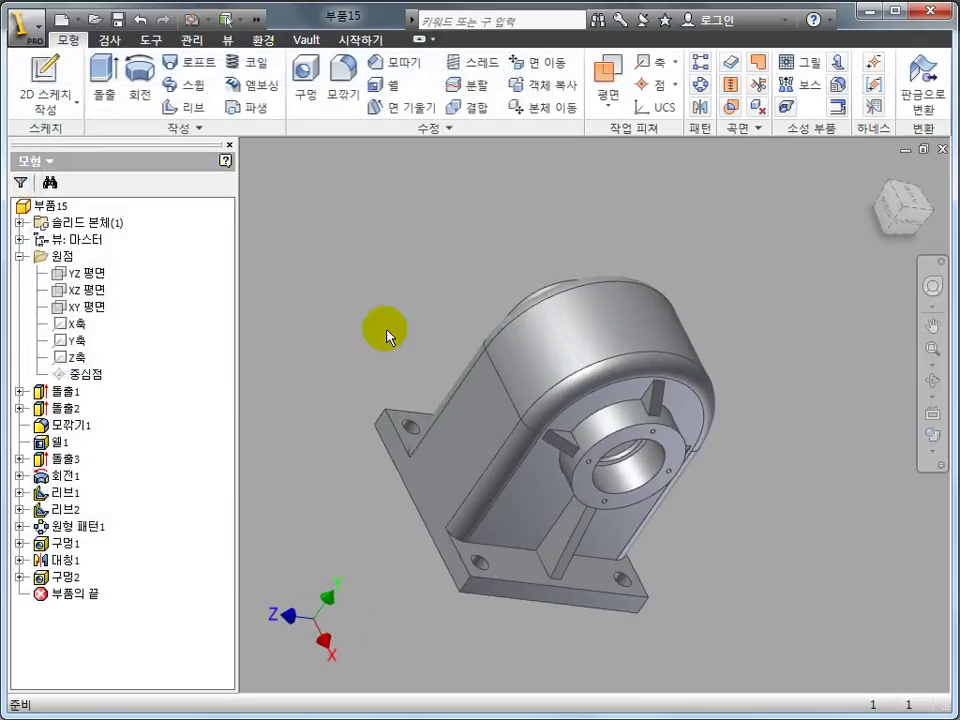
{"action": "mouse_move", "coordinate": [381, 328]}
{"action": "left_mouse_down"}
{"action": "mouse_move", "coordinate": [369, 396]}
{"action": "mouse_move", "coordinate": [398, 414]}
{"action": "left_mouse_up"}
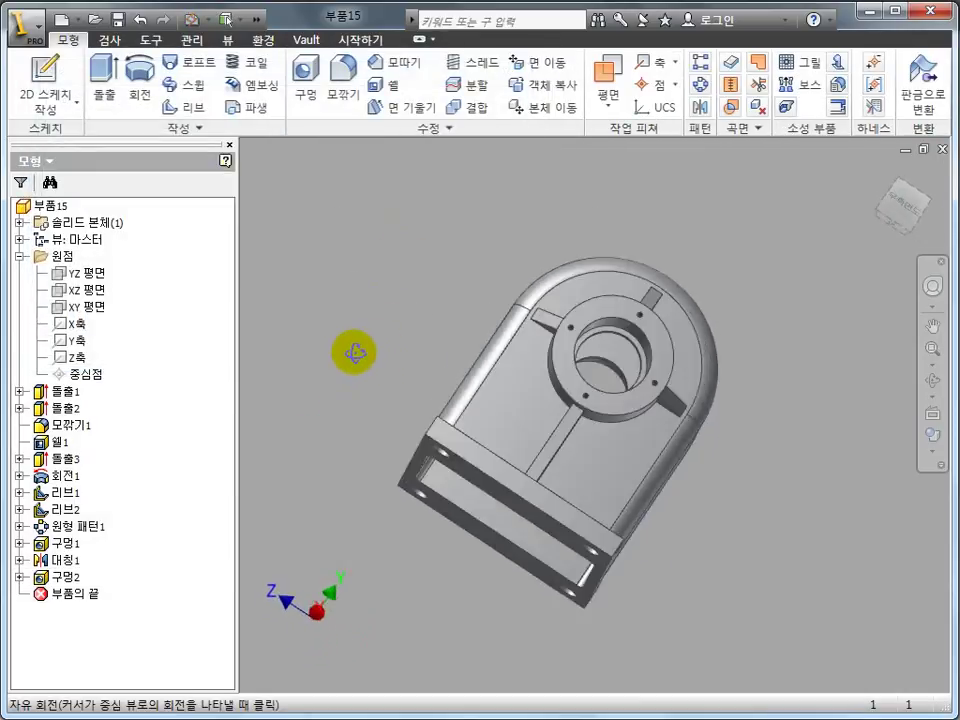
Start a sketch on the XY plane, slice the graphics, and project the body's top edge.
{"action": "key", "text": "alt+Tab"}
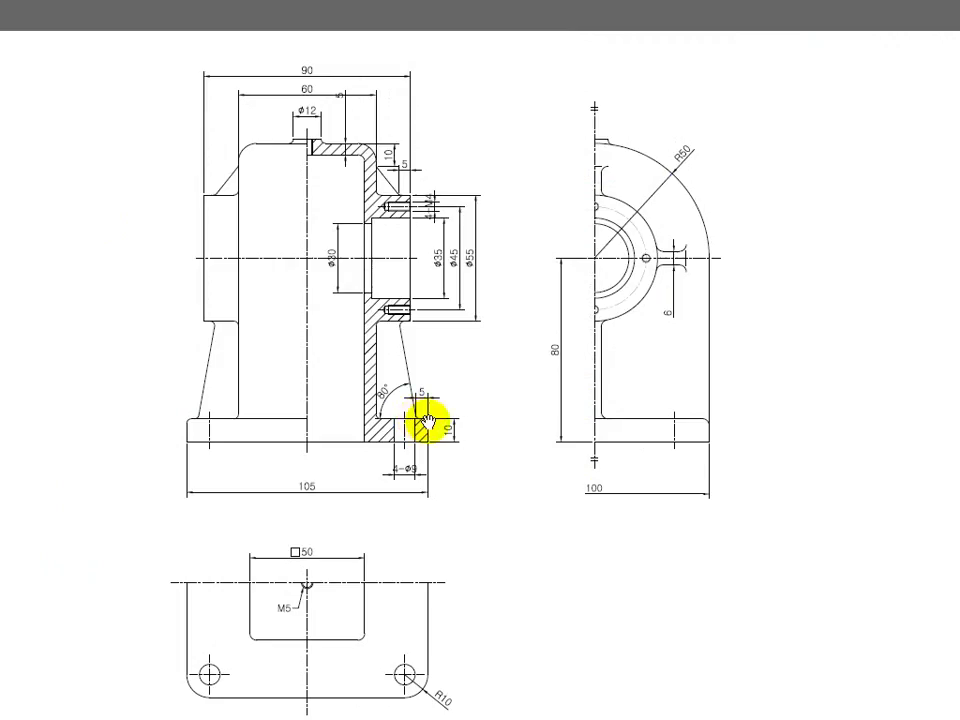
{"action": "key", "text": "alt+Tab"}
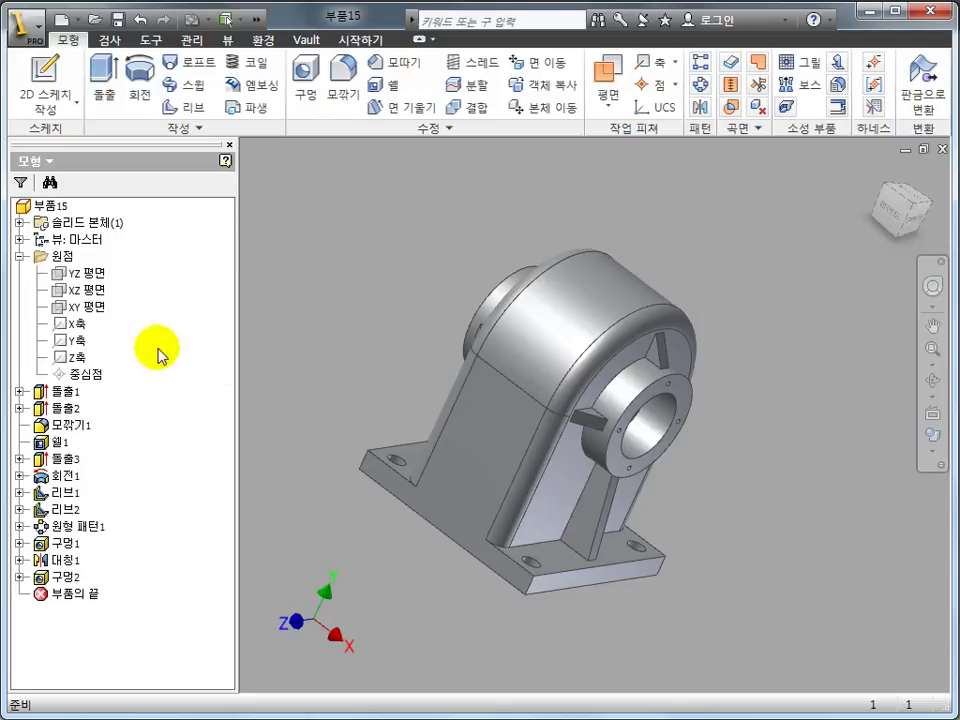
{"action": "left_click", "coordinate": [88, 306]}
{"action": "key", "text": "s"}
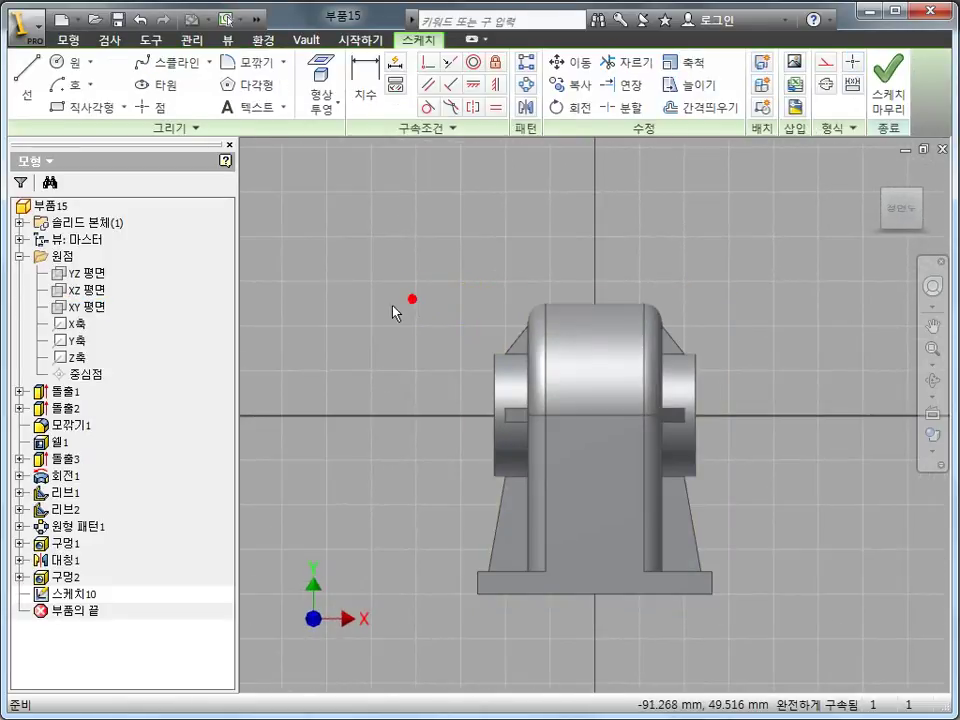
{"action": "key", "text": "F7"}
{"action": "scroll", "coordinate": [575, 315], "scroll_direction": "down", "scroll_amount": 5}
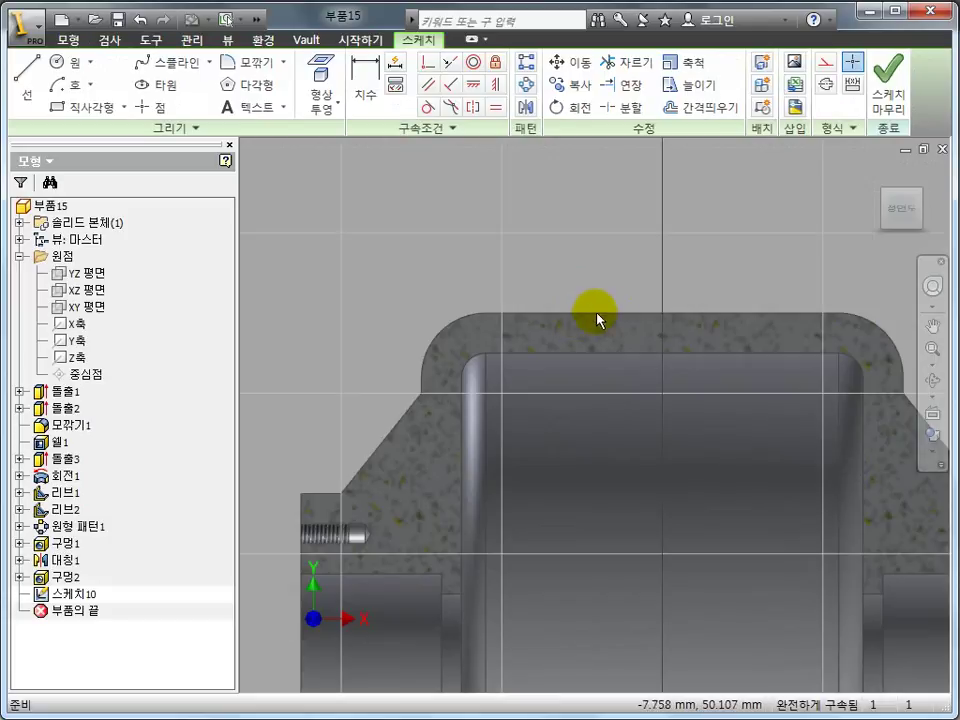
{"action": "scroll", "coordinate": [583, 320], "scroll_direction": "up", "scroll_amount": 3}
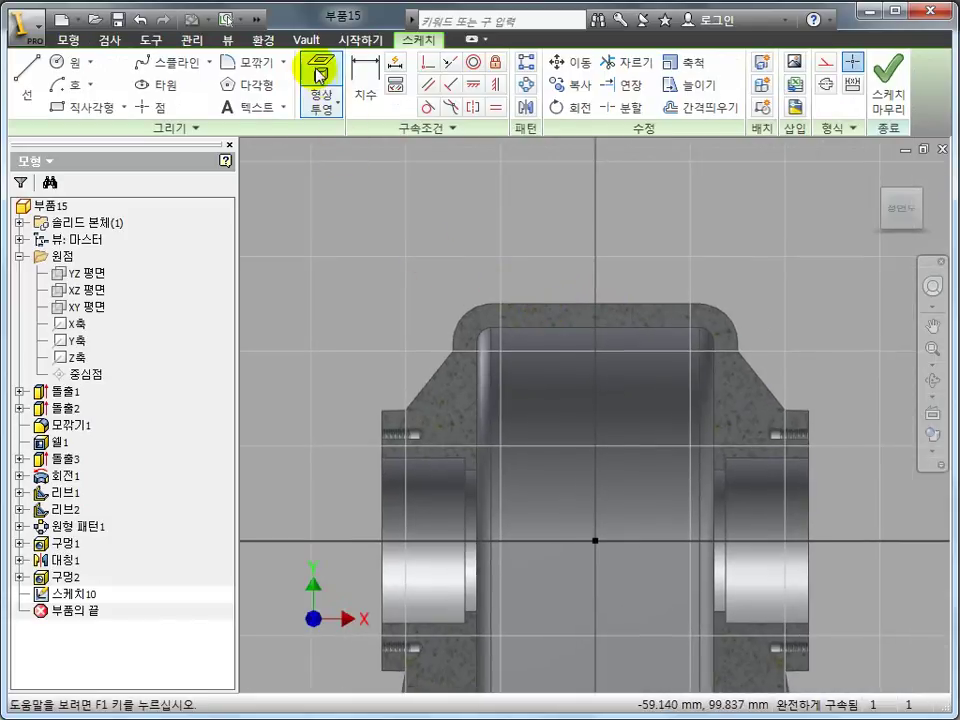
{"action": "left_click", "coordinate": [318, 80]}
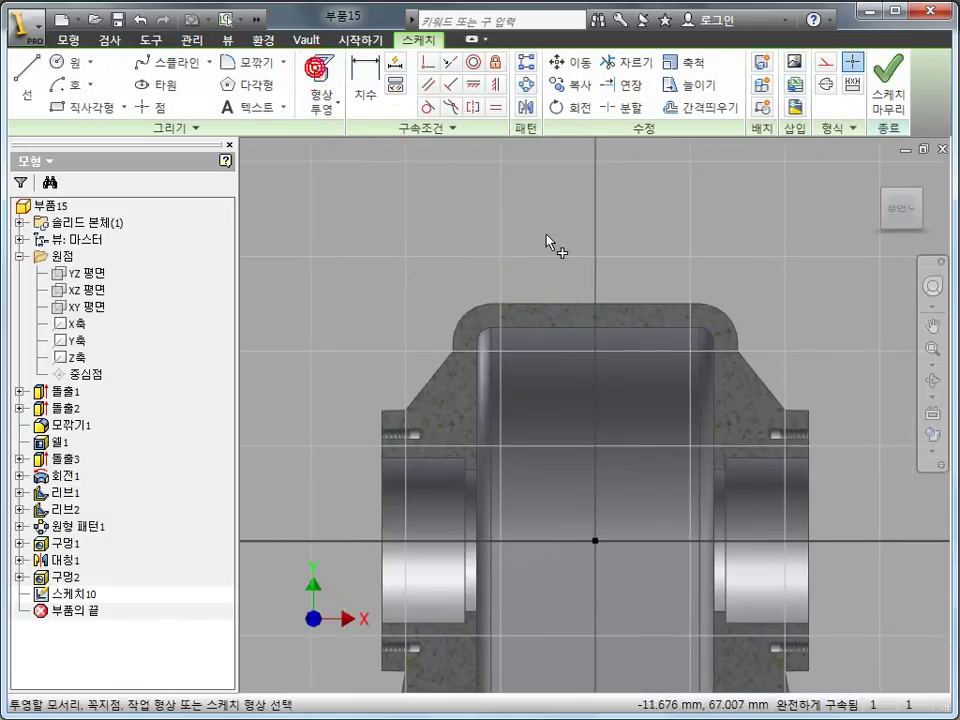
{"action": "left_click", "coordinate": [566, 305]}
{"action": "scroll", "coordinate": [638, 285], "scroll_direction": "down", "scroll_amount": 2}
Draw a 2 mm vertical line up from the top edge's midpoint and finish the sketch.
{"action": "key", "text": "l"}
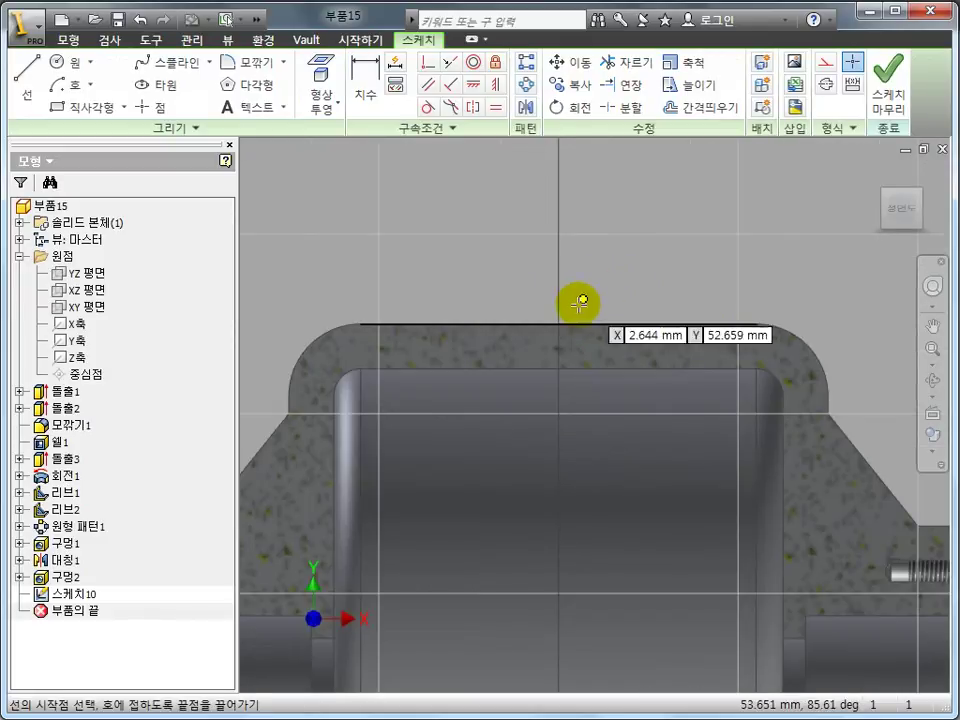
{"action": "left_click", "coordinate": [559, 323]}
{"action": "left_click", "coordinate": [559, 270]}
{"action": "key", "text": "Escape"}
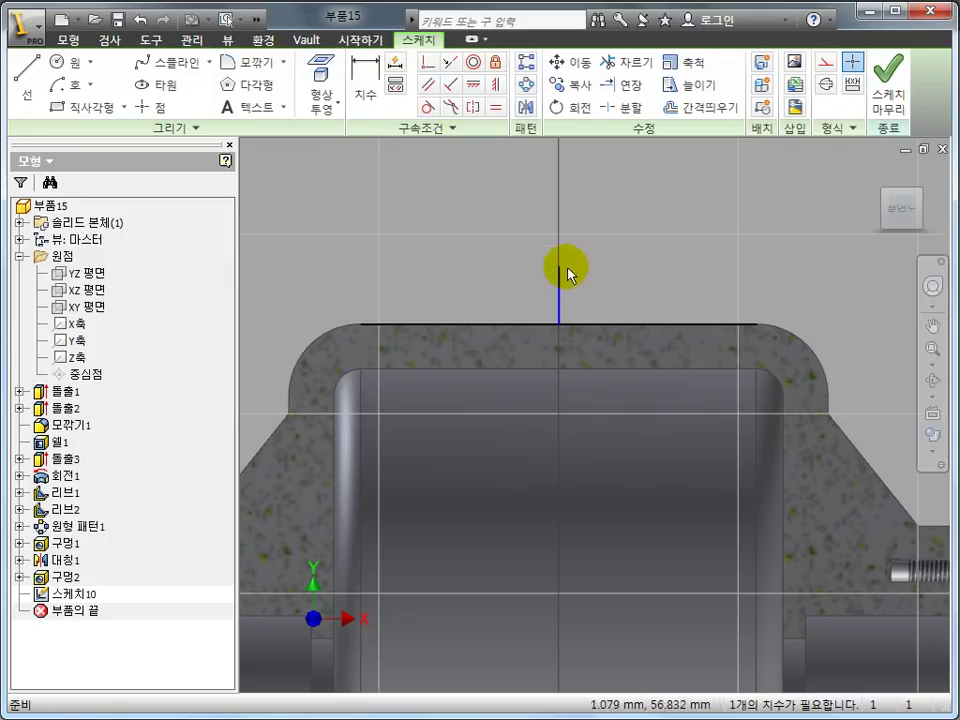
{"action": "key", "text": "d"}
{"action": "left_click", "coordinate": [561, 289]}
{"action": "left_click", "coordinate": [654, 311]}
{"action": "type", "text": "2"}
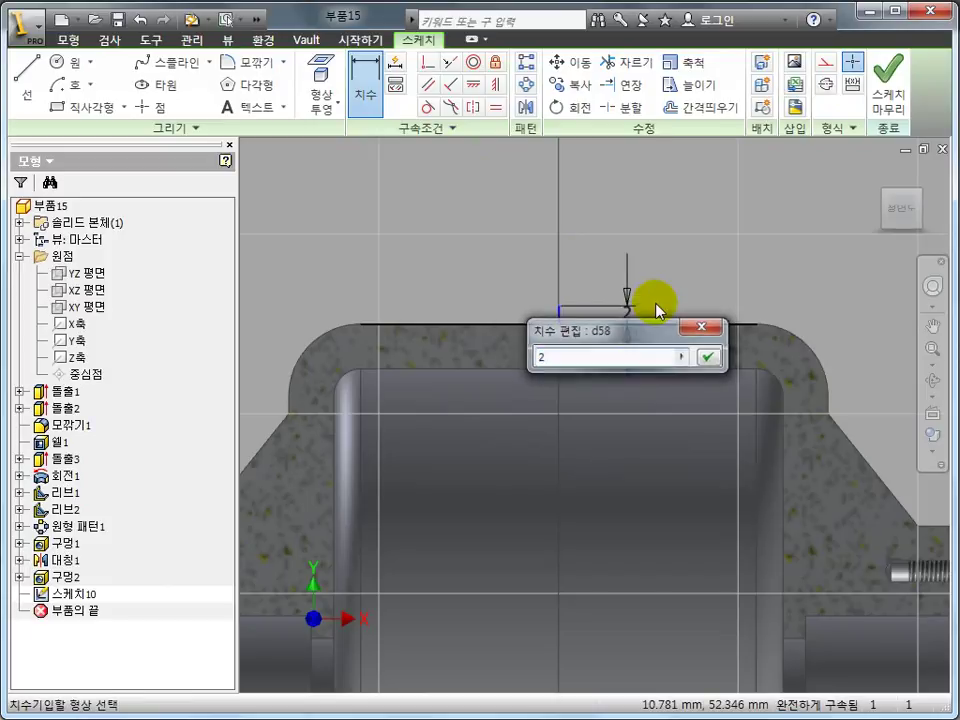
{"action": "key", "text": "Return"}
{"action": "key", "text": "Escape"}
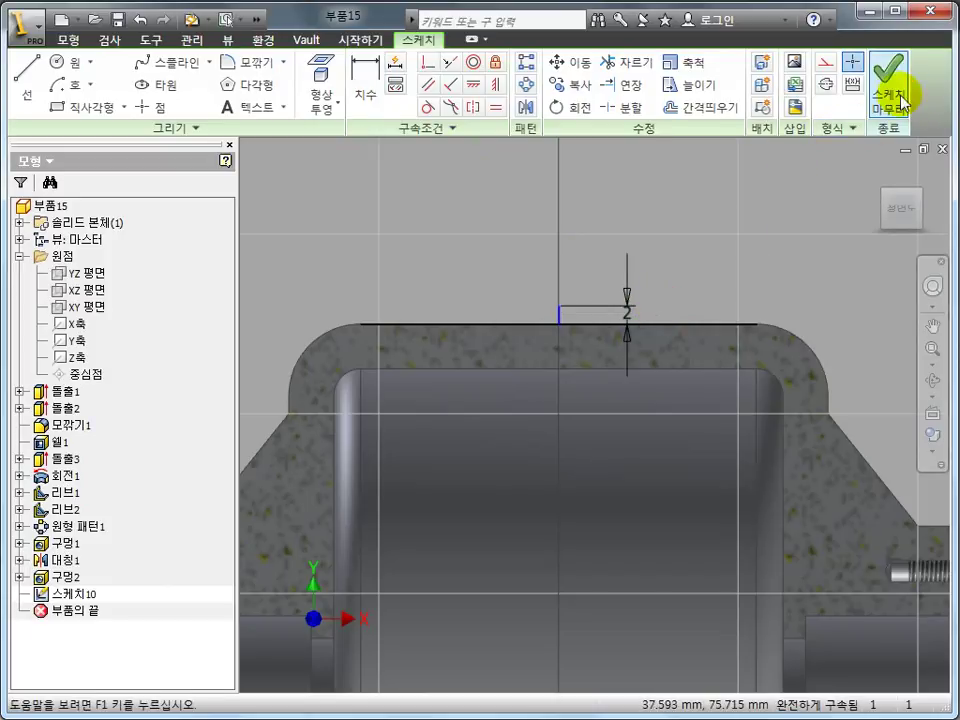
{"action": "left_click", "coordinate": [903, 100]}
Create a work plane through the short line and cylinder face, then start a sketch on it.
{"action": "scroll", "coordinate": [670, 260], "scroll_direction": "down", "scroll_amount": 5}
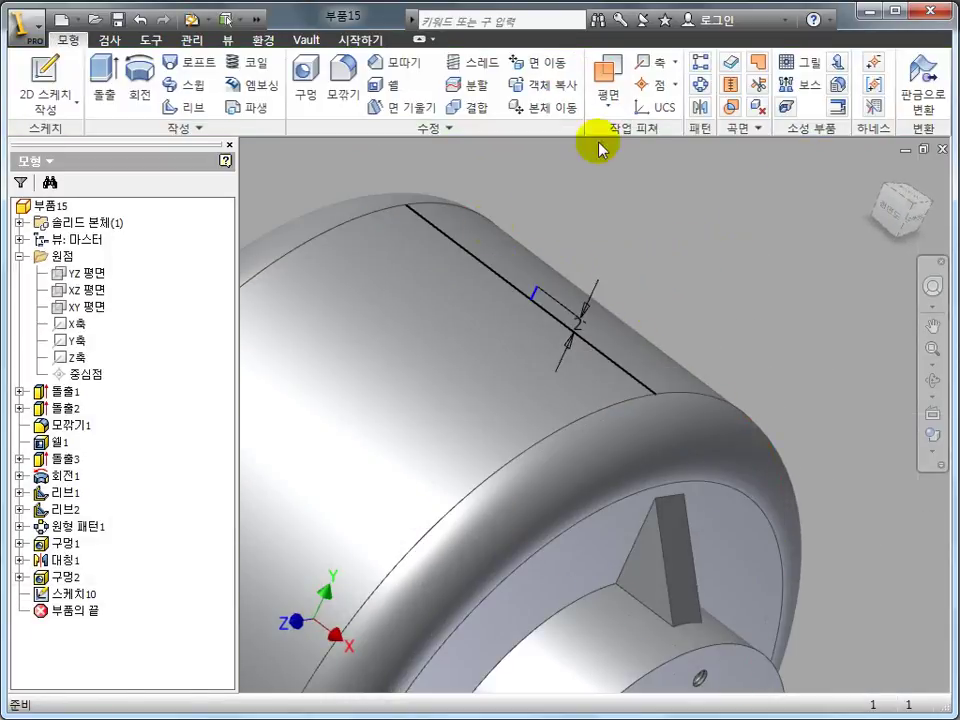
{"action": "left_click", "coordinate": [607, 75]}
{"action": "scroll", "coordinate": [561, 304], "scroll_direction": "down", "scroll_amount": 4}
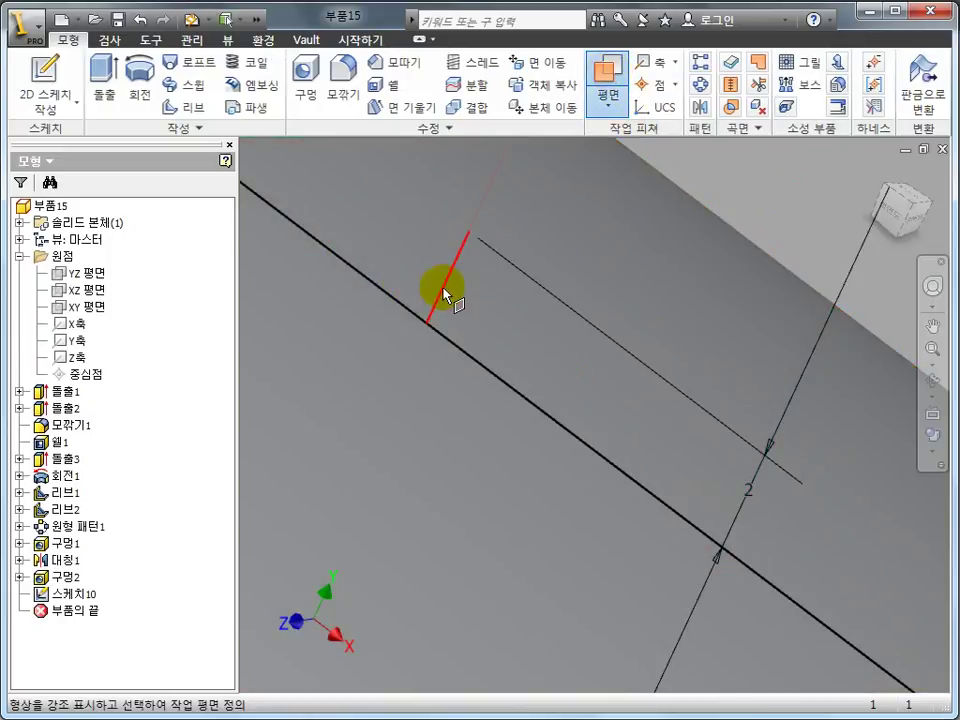
{"action": "left_click", "coordinate": [467, 232]}
{"action": "left_click", "coordinate": [589, 279]}
{"action": "scroll", "coordinate": [589, 279], "scroll_direction": "up", "scroll_amount": 3}
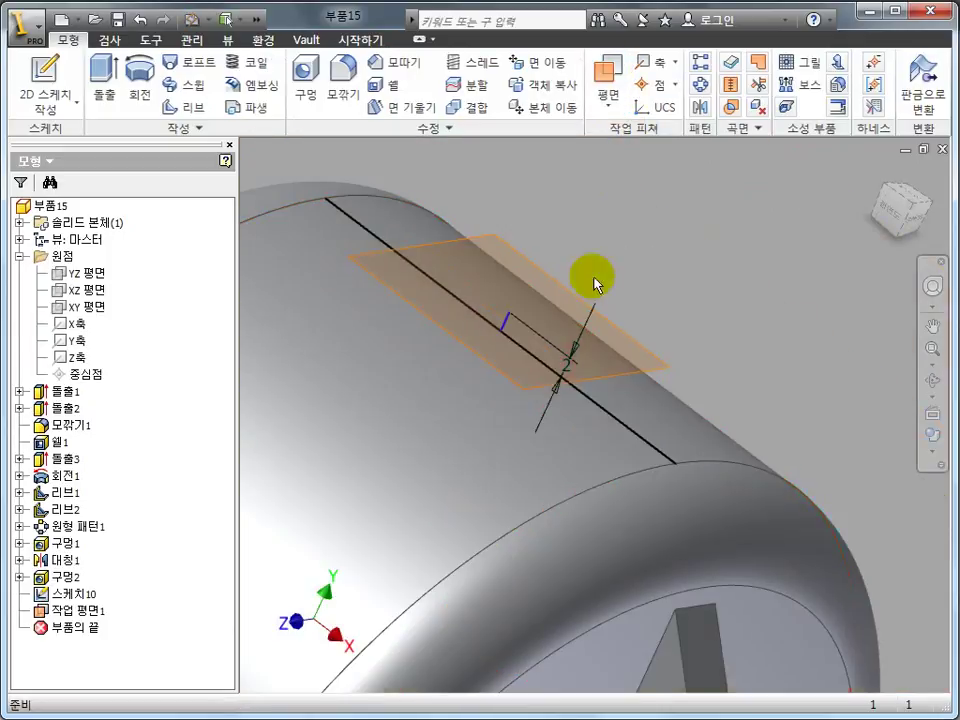
{"action": "left_click", "coordinate": [567, 292]}
{"action": "left_click", "coordinate": [565, 285]}
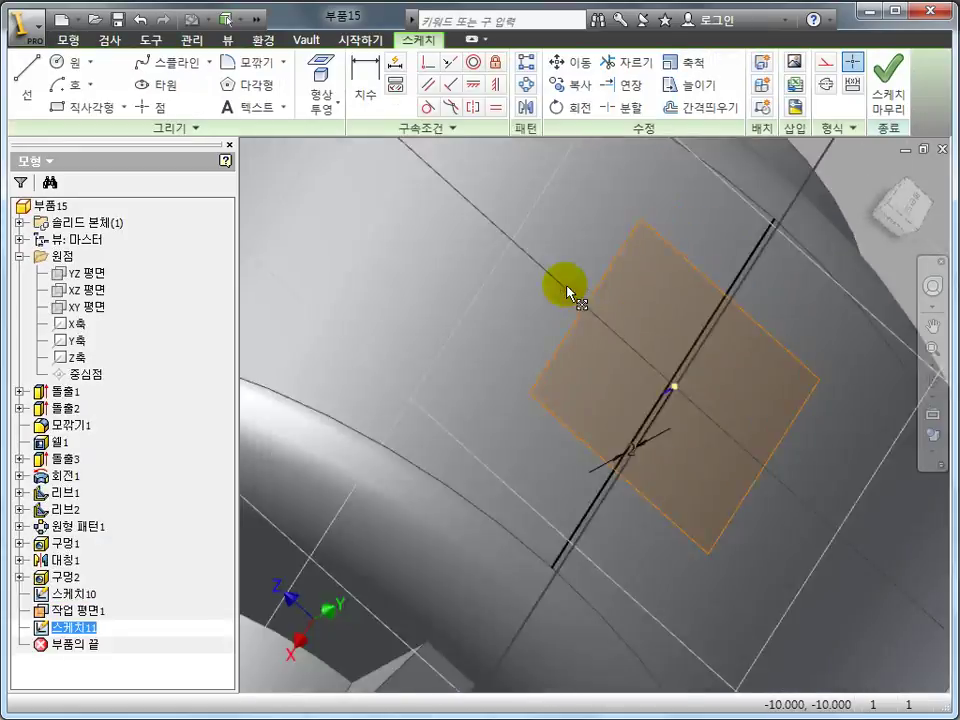
{"action": "key", "text": "Escape"}
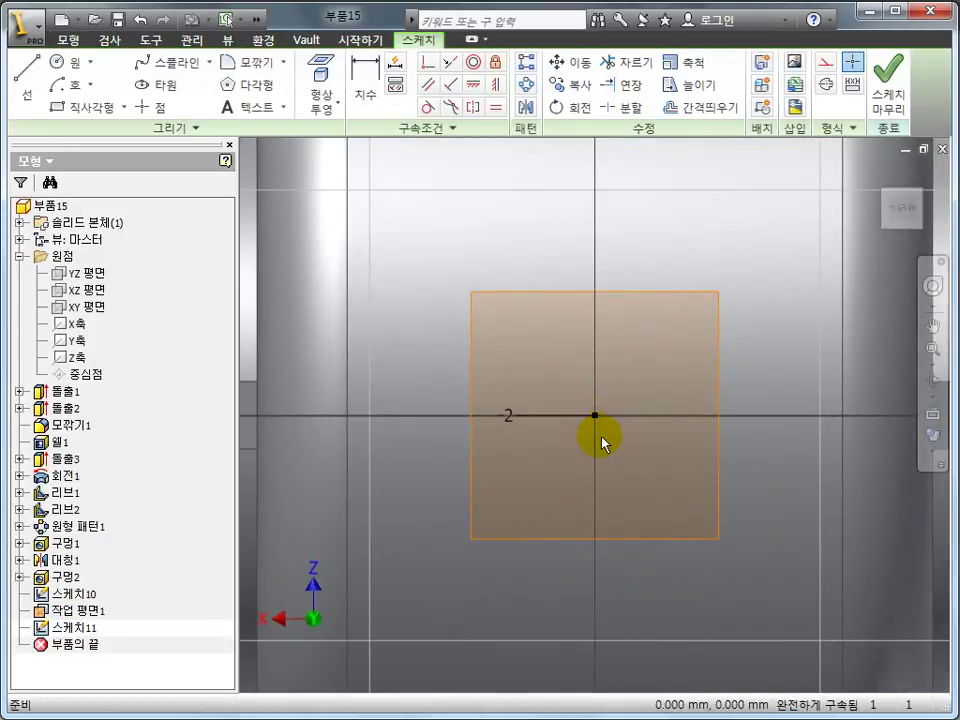
Draw a 12 mm circle centred at the sketch origin.
{"action": "key", "text": "c"}
{"action": "left_click", "coordinate": [595, 414]}
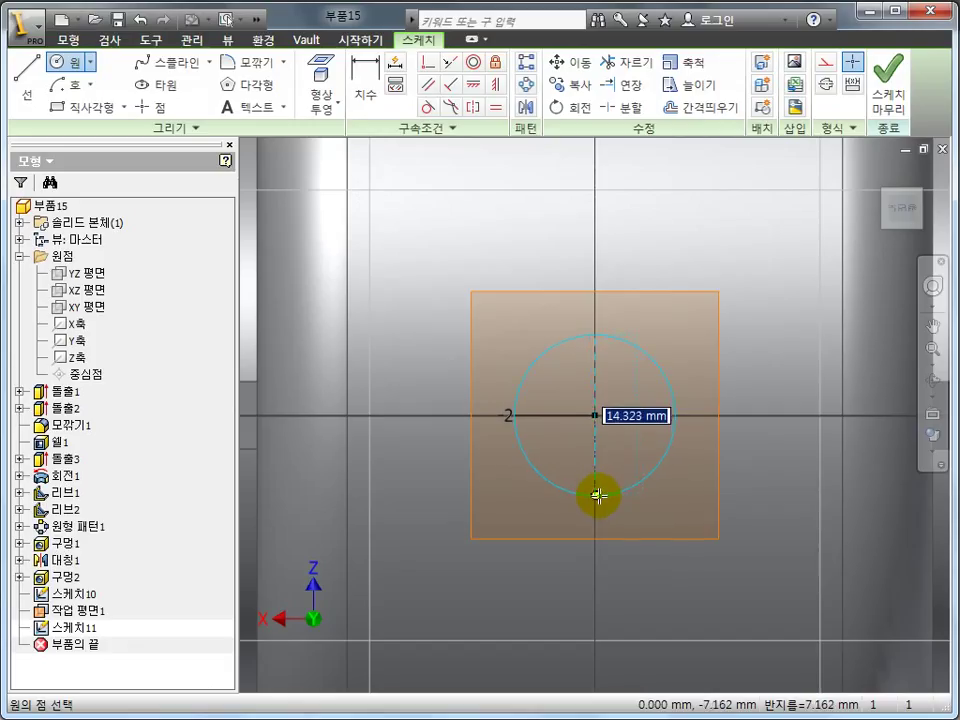
{"action": "left_click", "coordinate": [598, 496]}
{"action": "key", "text": "Escape"}
Extrude the circle To Next (다음 면까지) to form the boss on the cylinder.
{"action": "left_click", "coordinate": [69, 38]}
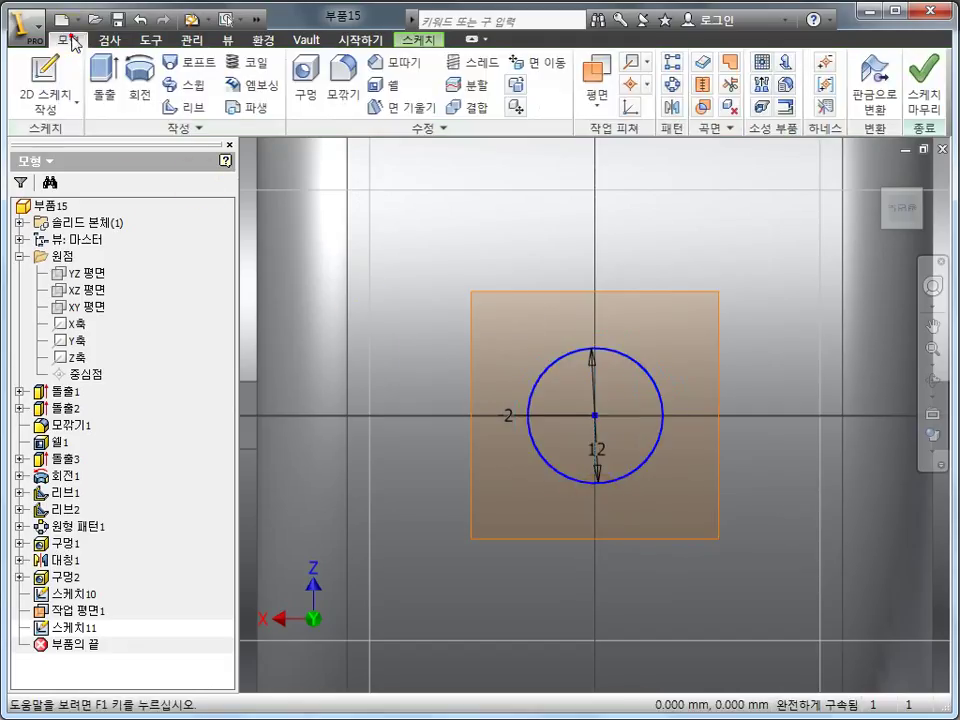
{"action": "left_click", "coordinate": [106, 85]}
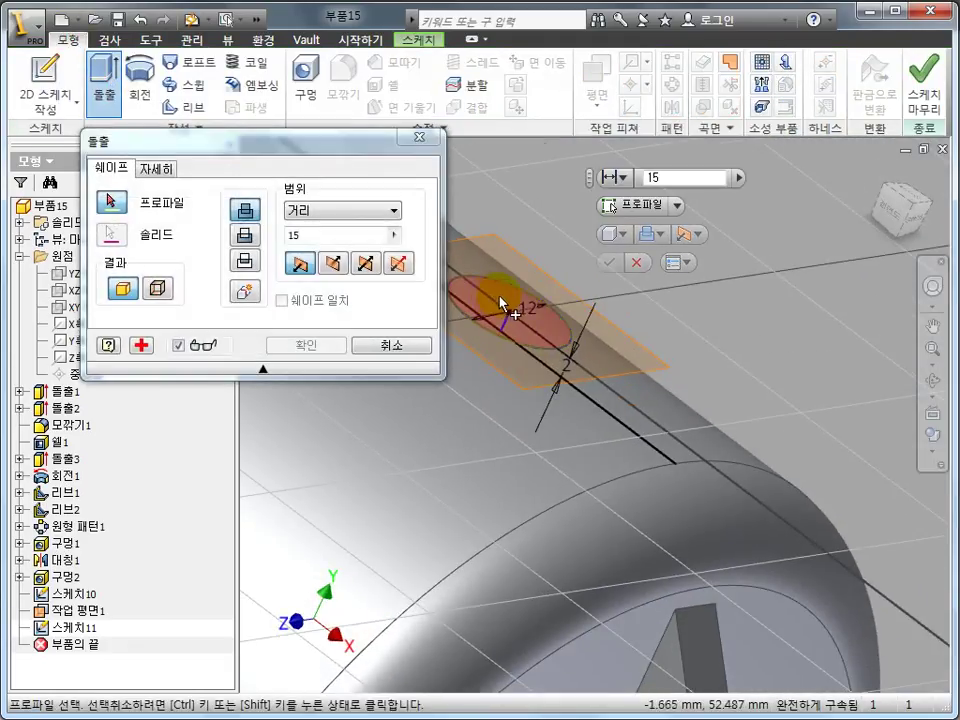
{"action": "left_click", "coordinate": [493, 316]}
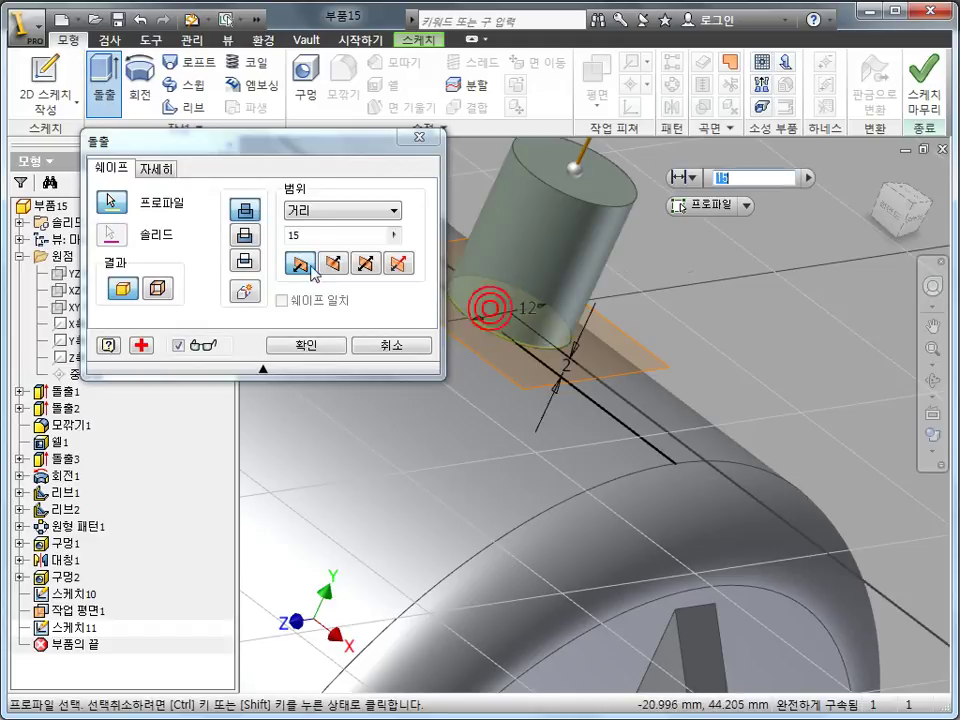
{"action": "left_click", "coordinate": [320, 210]}
{"action": "left_click", "coordinate": [320, 236]}
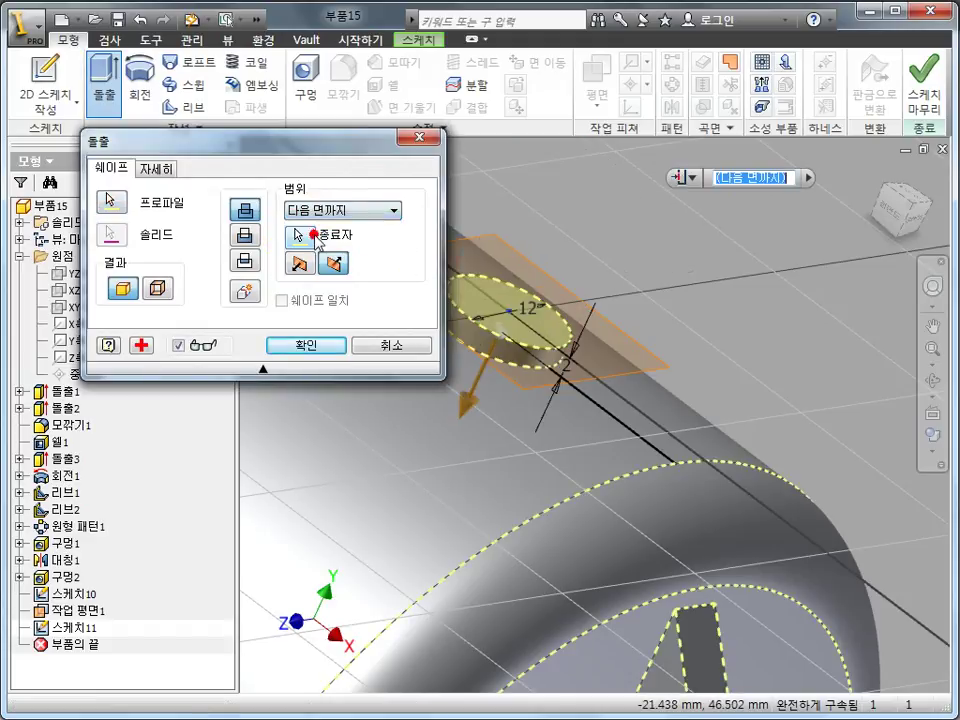
{"action": "left_click", "coordinate": [306, 345]}
{"action": "mouse_move", "coordinate": [668, 364]}
{"action": "middle_mouse_down", "text": "shift"}
{"action": "mouse_move", "coordinate": [627, 317]}
{"action": "mouse_move", "coordinate": [439, 326]}
{"action": "middle_mouse_up", "text": "shift"}
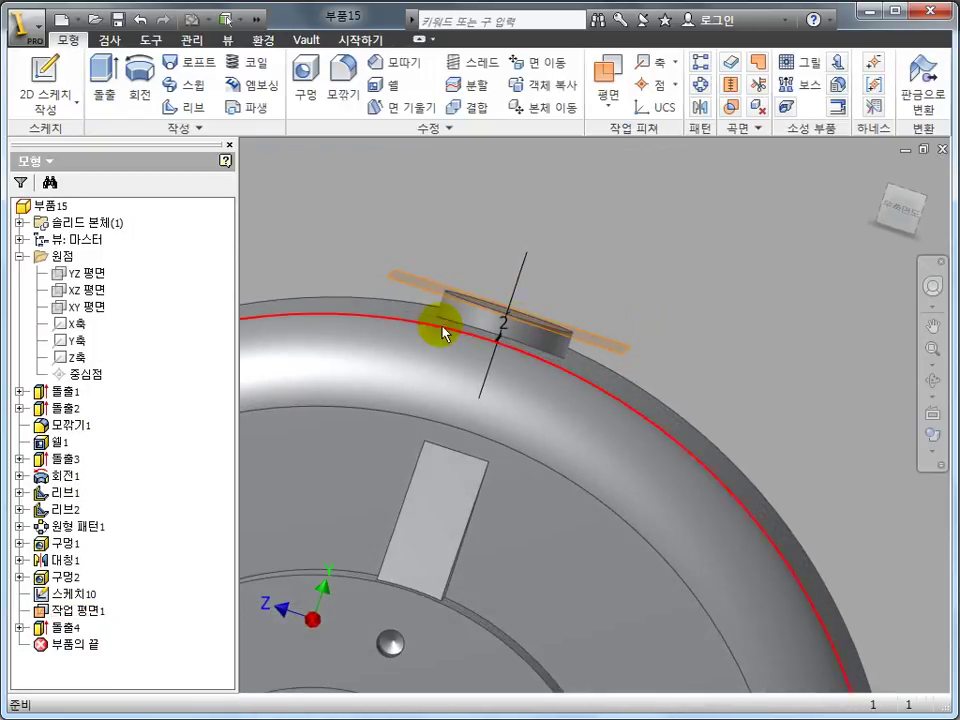
Turn off visibility of 스케치10 and 작업 평면1, then orbit to an isometric view.
{"action": "left_click", "coordinate": [486, 340]}
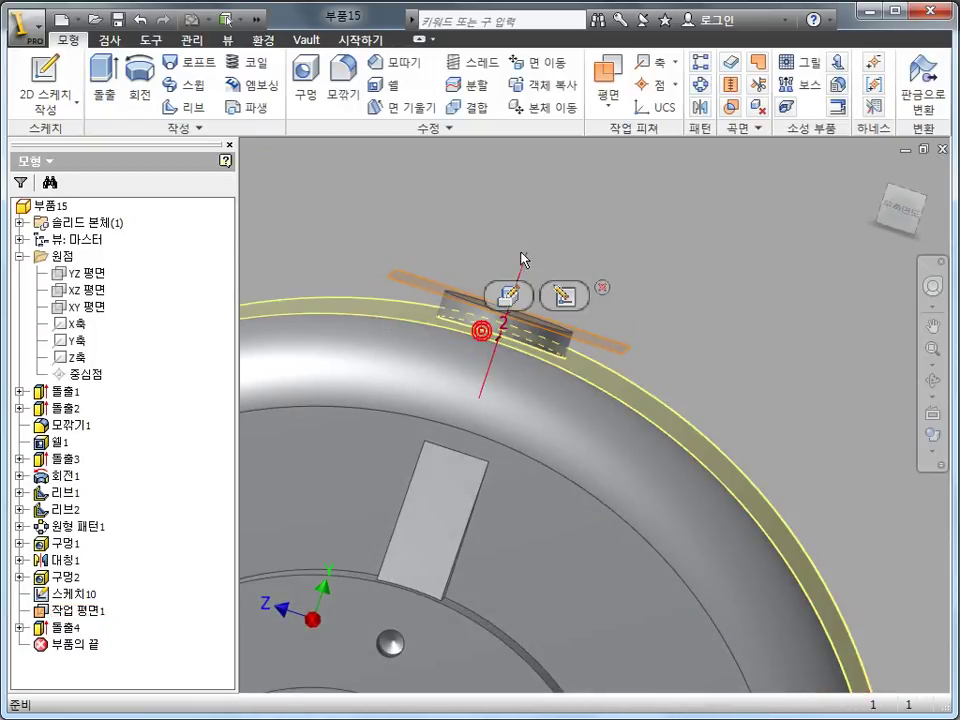
{"action": "left_click", "coordinate": [83, 596]}
{"action": "left_click", "coordinate": [97, 611], "text": "ctrl"}
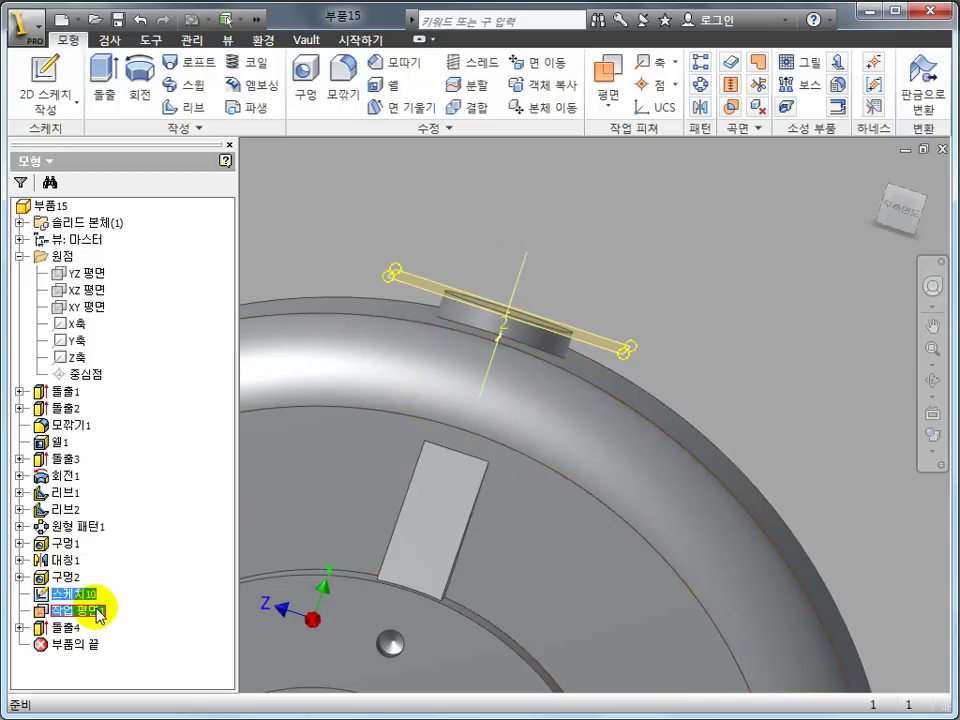
{"action": "right_click", "coordinate": [97, 611]}
{"action": "left_click", "coordinate": [120, 611]}
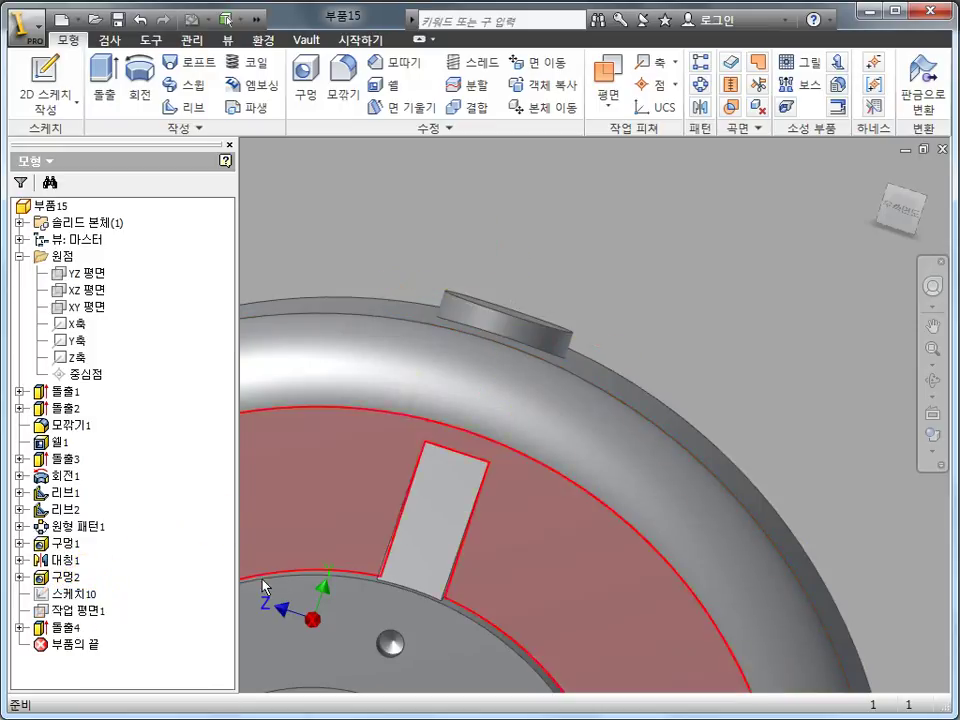
{"action": "scroll", "coordinate": [536, 461], "scroll_direction": "up", "scroll_amount": 5}
{"action": "mouse_move", "coordinate": [536, 461]}
{"action": "middle_mouse_down", "text": "shift"}
{"action": "mouse_move", "coordinate": [570, 471]}
{"action": "mouse_move", "coordinate": [574, 510]}
{"action": "middle_mouse_up", "text": "shift"}
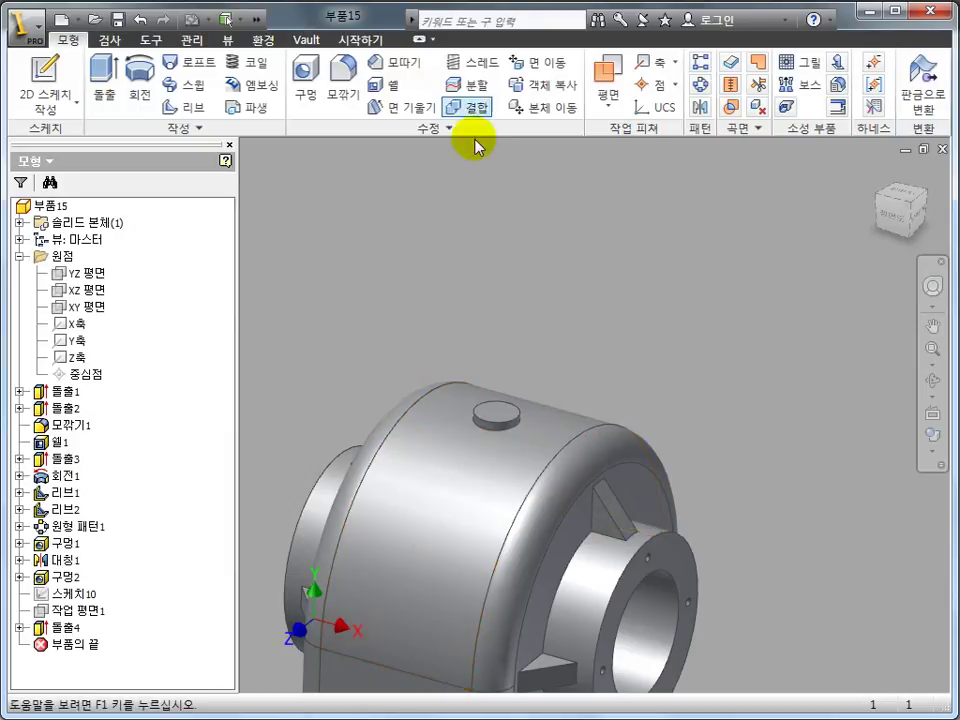
Place a concentric hole on the boss top face and its circular edge, restarting once.
{"action": "left_click", "coordinate": [308, 88]}
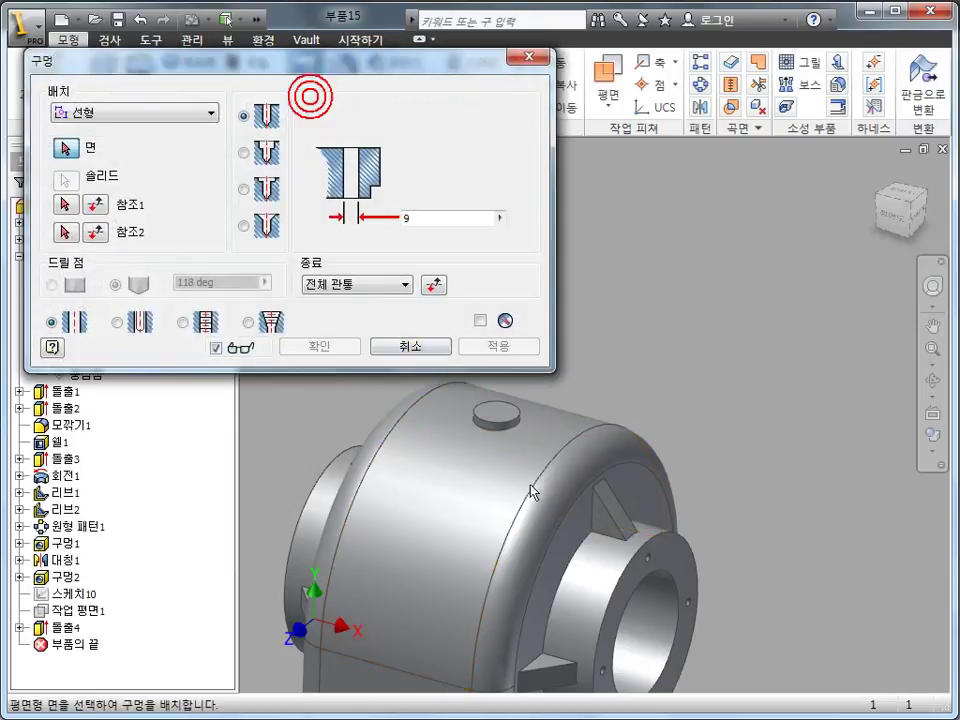
{"action": "left_click", "coordinate": [158, 114]}
{"action": "left_click", "coordinate": [132, 161]}
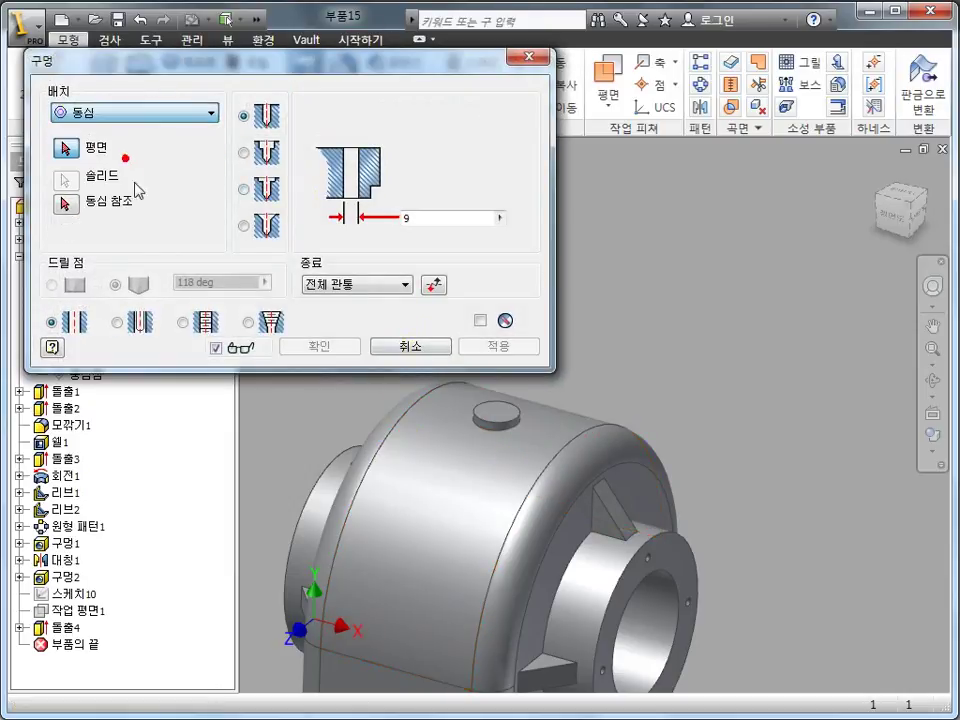
{"action": "left_click", "coordinate": [494, 413]}
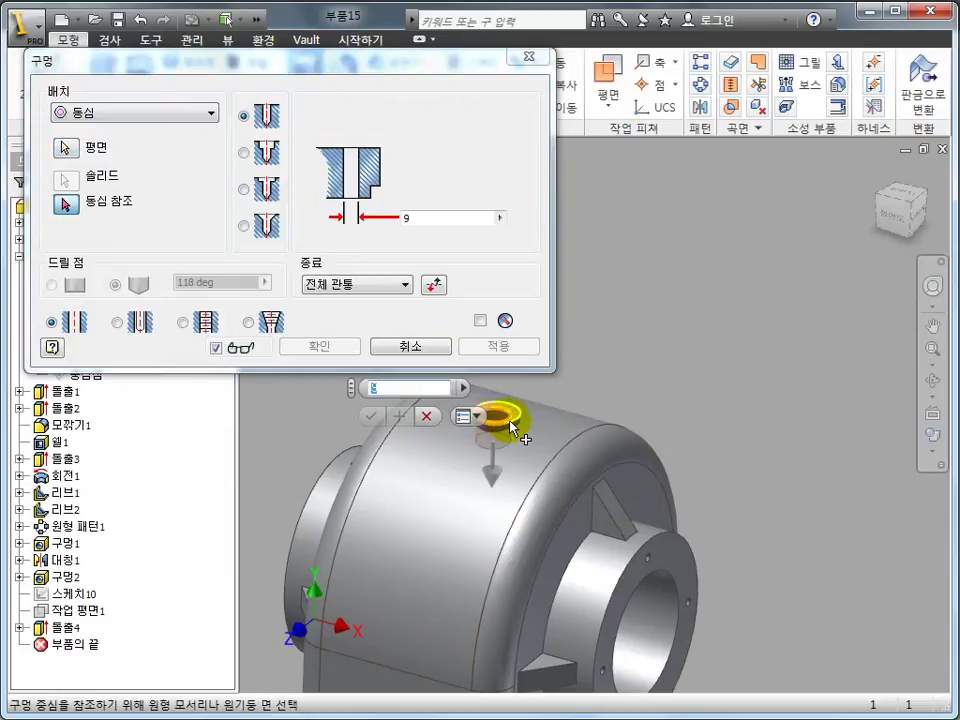
{"action": "left_click", "coordinate": [512, 427]}
{"action": "scroll", "coordinate": [519, 423], "scroll_direction": "down", "scroll_amount": 2}
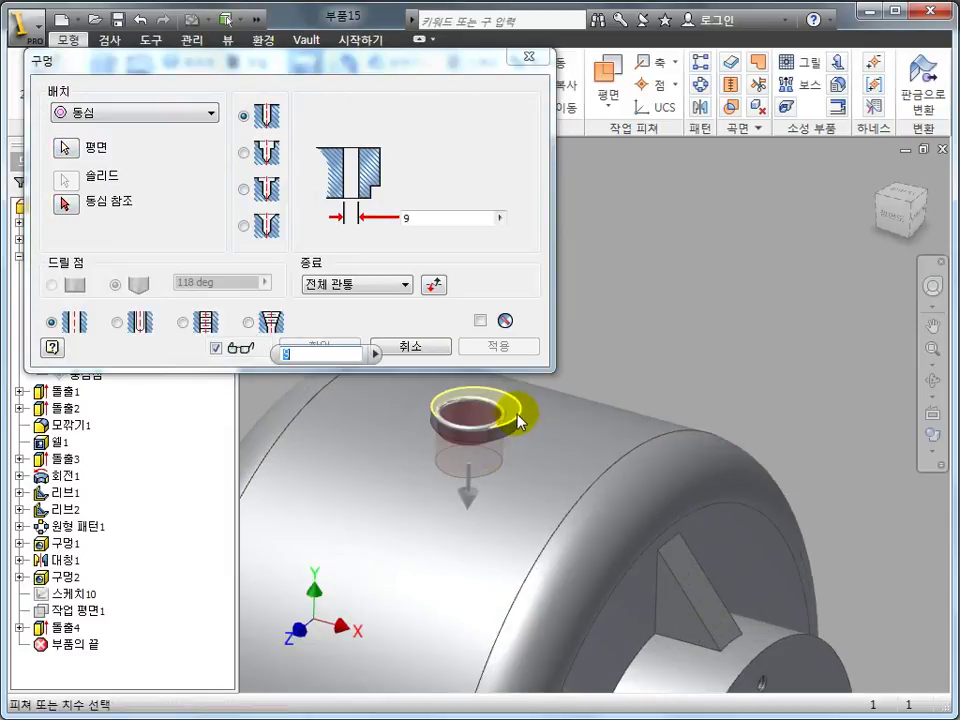
{"action": "key", "text": "Escape"}
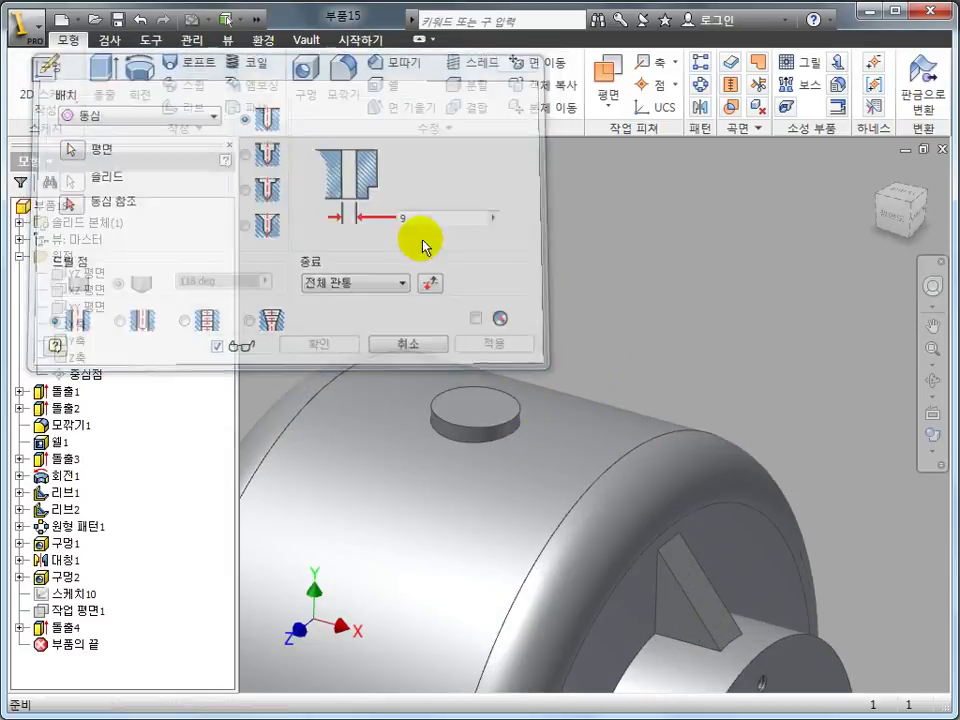
{"action": "left_click", "coordinate": [296, 80]}
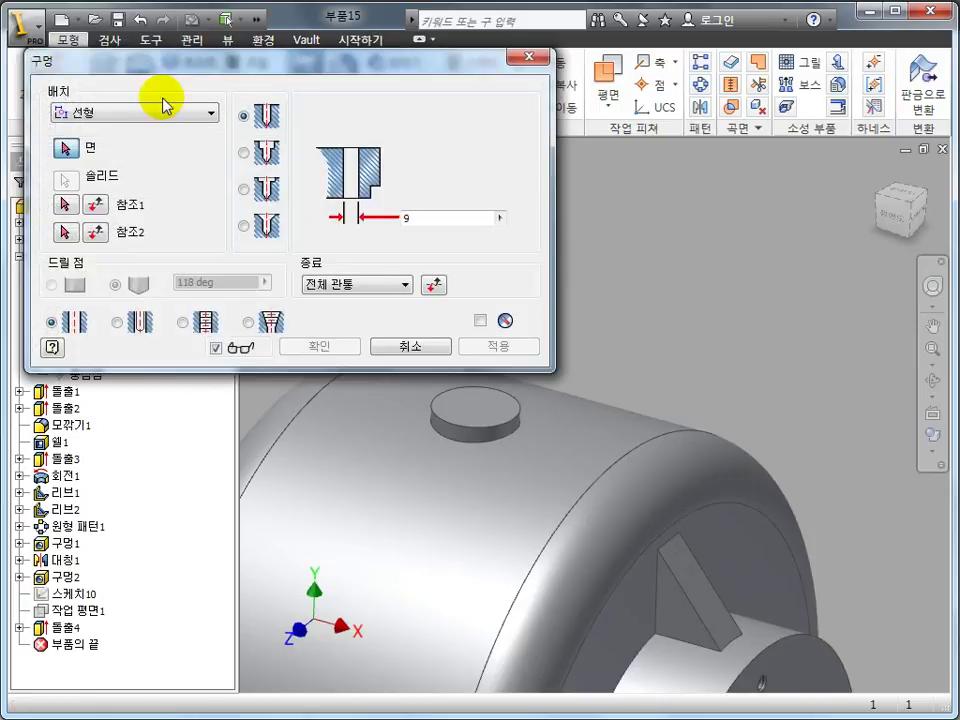
{"action": "left_click", "coordinate": [155, 115]}
{"action": "left_click", "coordinate": [118, 160]}
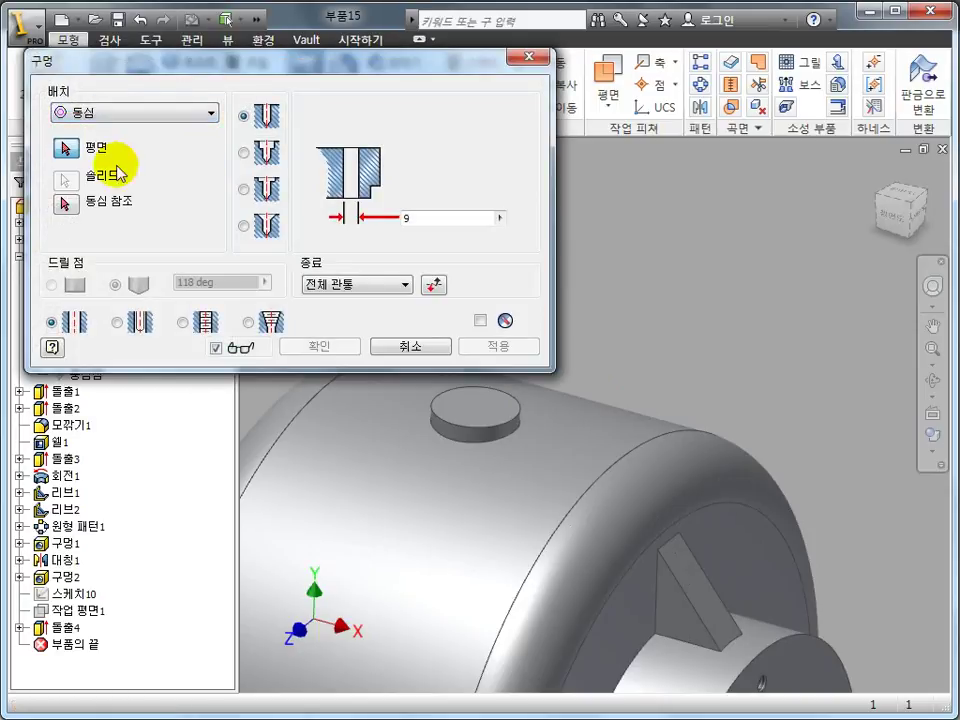
{"action": "left_click", "coordinate": [460, 402]}
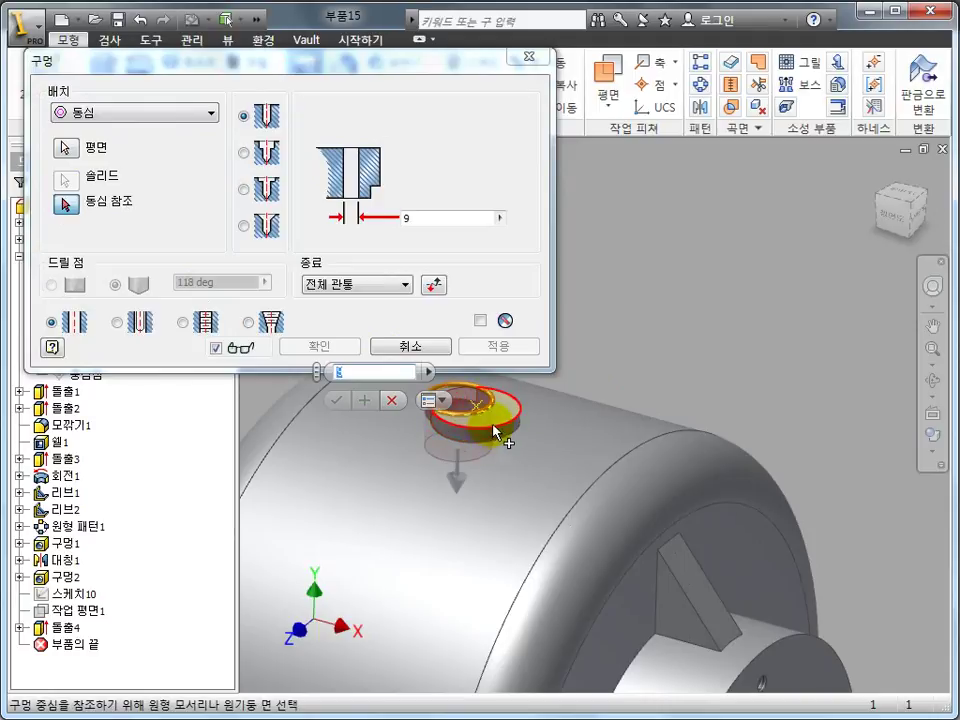
{"action": "left_click", "coordinate": [497, 428]}
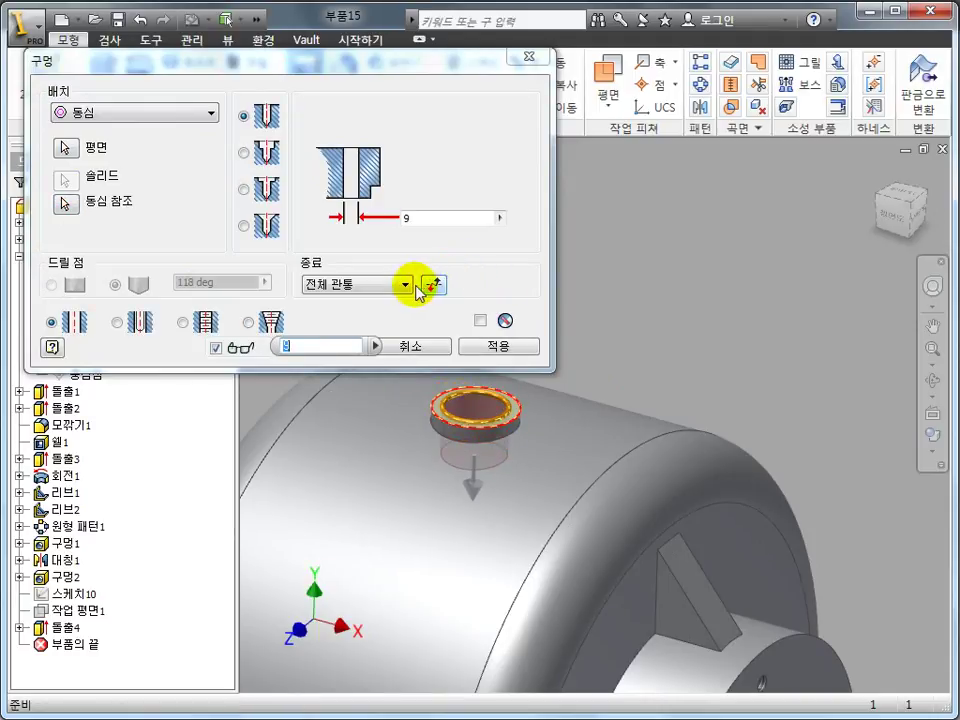
Make it an ISO Metric size 5 tapped hole, full-depth thread, ending at a picked face.
{"action": "left_click", "coordinate": [200, 320]}
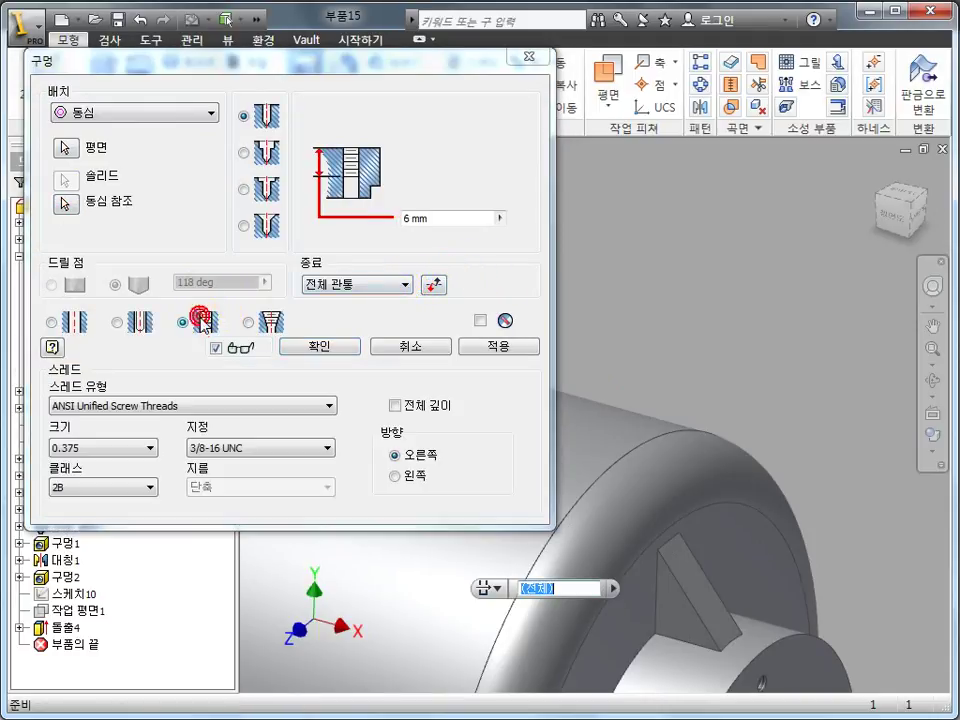
{"action": "left_click", "coordinate": [141, 405]}
{"action": "left_click", "coordinate": [129, 446]}
{"action": "left_click", "coordinate": [104, 448]}
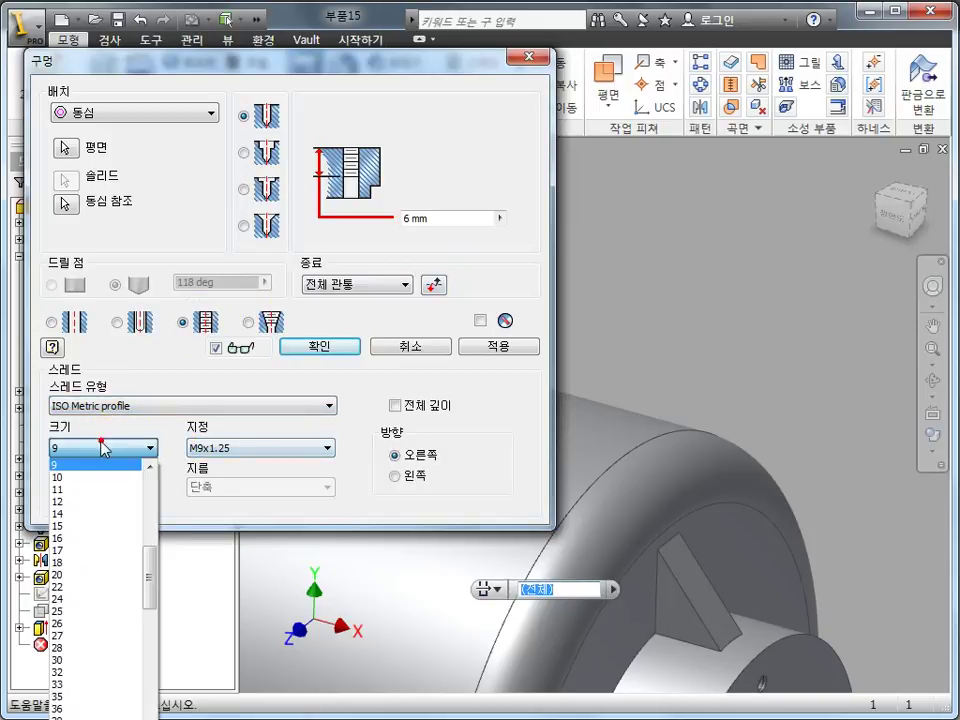
{"action": "scroll", "coordinate": [104, 495], "scroll_direction": "up", "scroll_amount": 5}
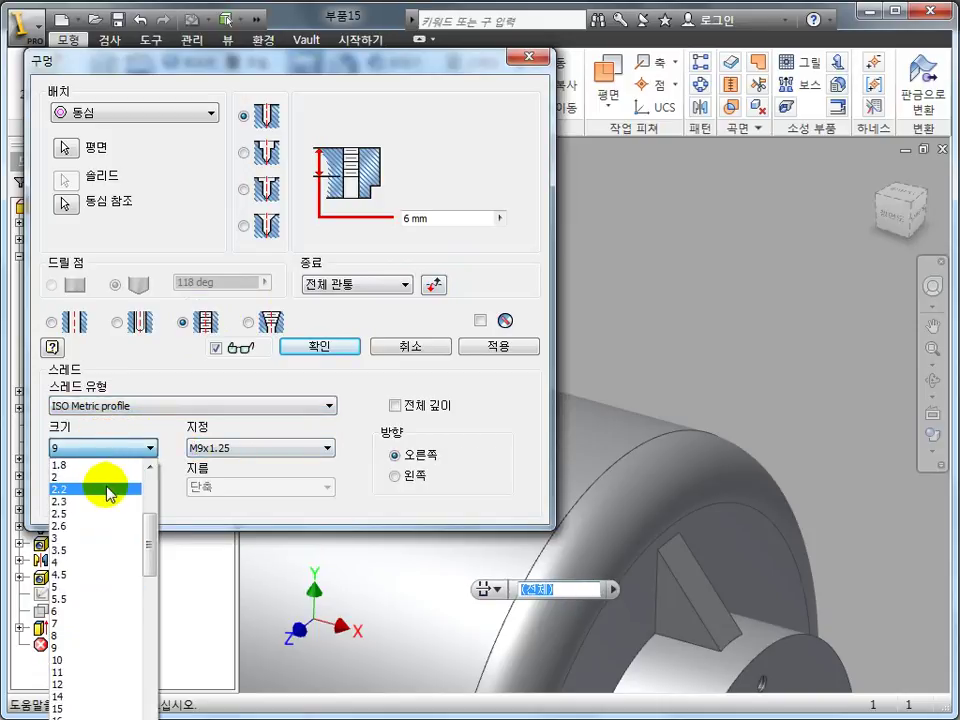
{"action": "left_click", "coordinate": [88, 587]}
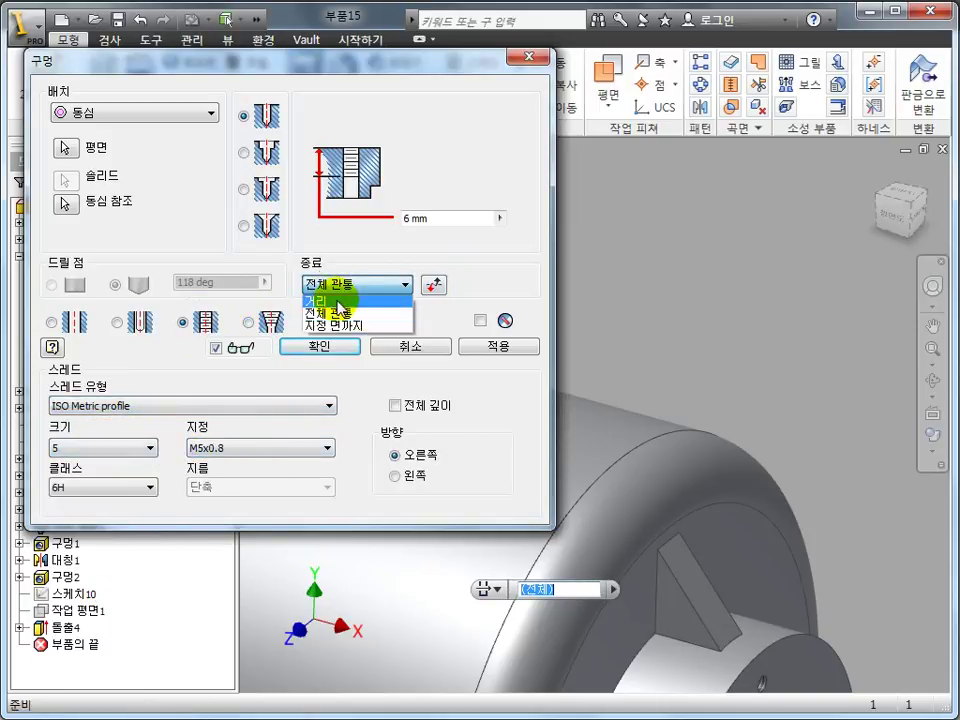
{"action": "left_click", "coordinate": [326, 324]}
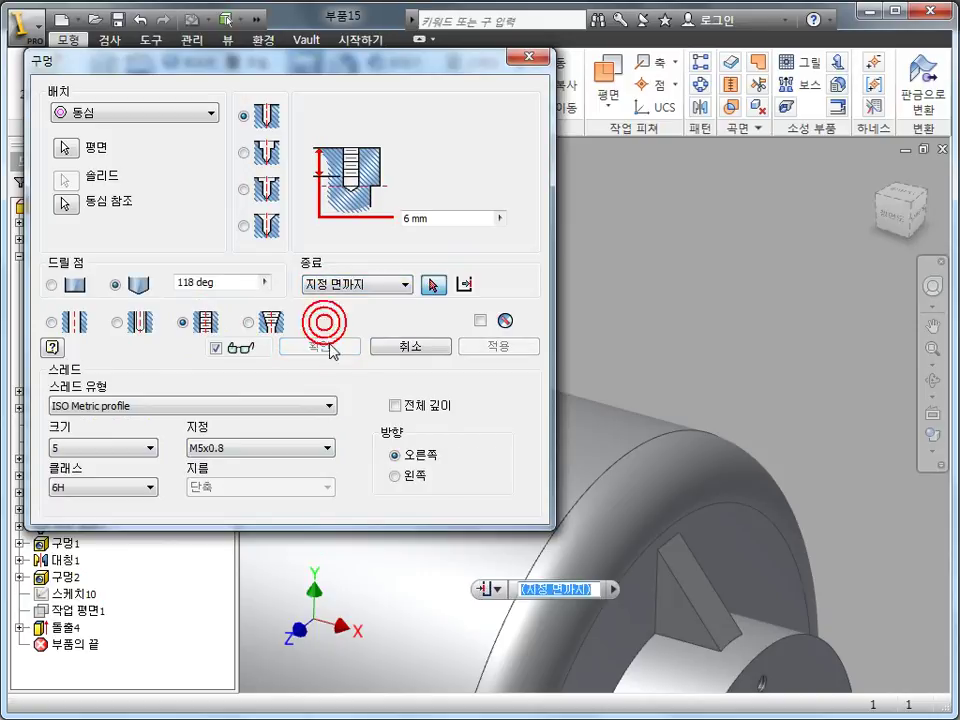
{"action": "left_click", "coordinate": [392, 408]}
{"action": "scroll", "coordinate": [650, 400], "scroll_direction": "down", "scroll_amount": 3}
{"action": "middle_click_drag", "start_coordinate": [670, 400], "coordinate": [660, 410], "text": "shift"}
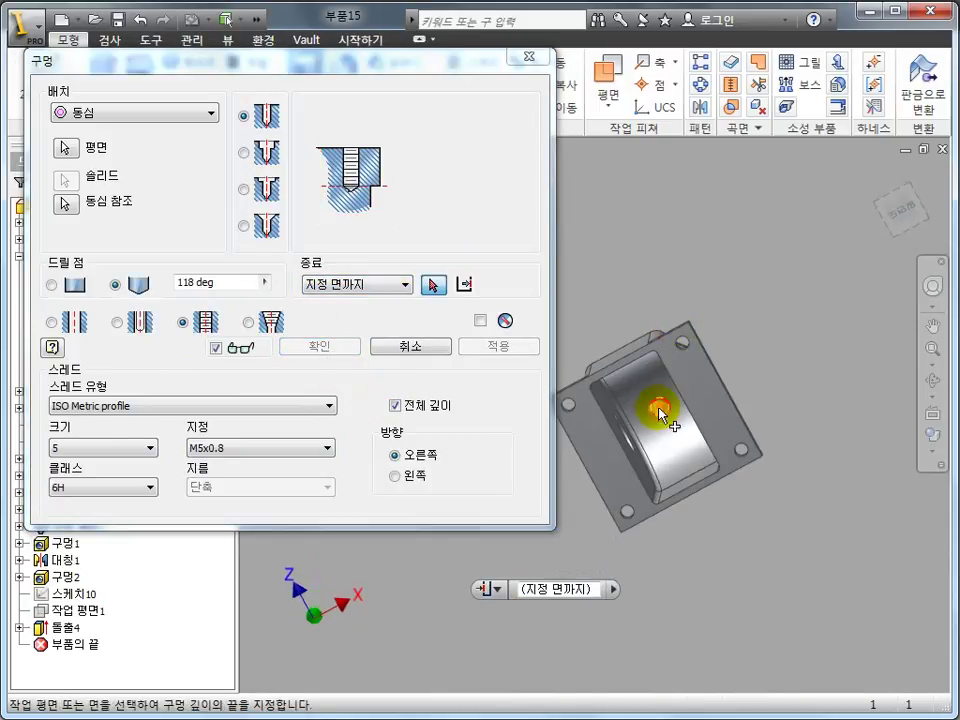
{"action": "left_click", "coordinate": [660, 412]}
Create the tapped hole and orbit back to an overall view of the part.
{"action": "left_click", "coordinate": [323, 346]}
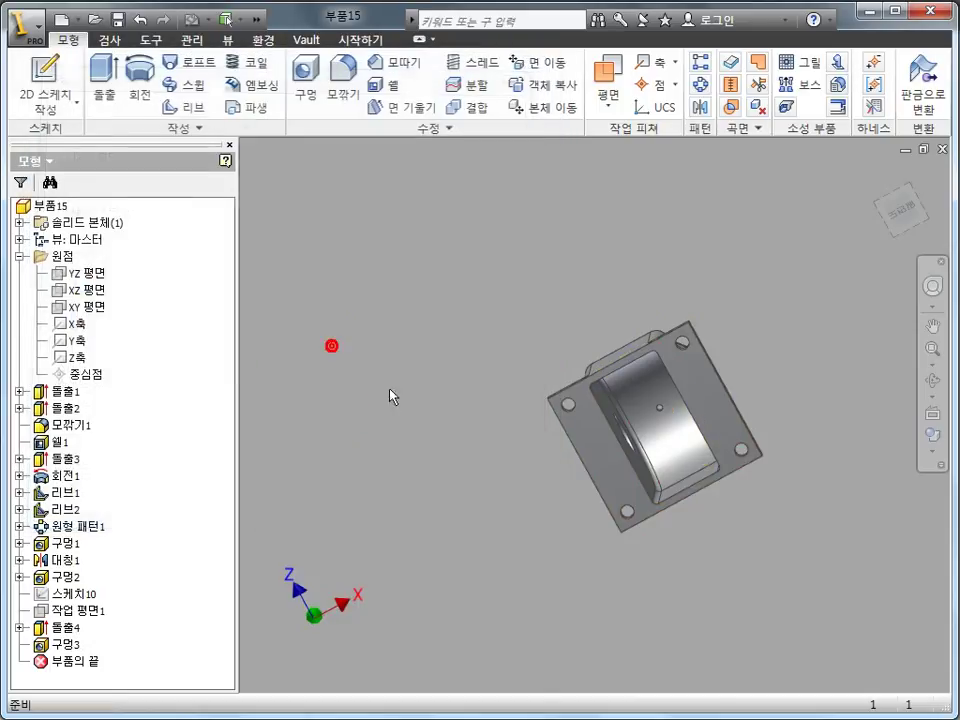
{"action": "mouse_move", "coordinate": [390, 396]}
{"action": "middle_mouse_down", "text": "shift"}
{"action": "mouse_move", "coordinate": [574, 392]}
{"action": "mouse_move", "coordinate": [553, 476]}
{"action": "middle_mouse_up", "text": "shift"}
{"action": "scroll", "coordinate": [620, 430], "scroll_direction": "up", "scroll_amount": 5}
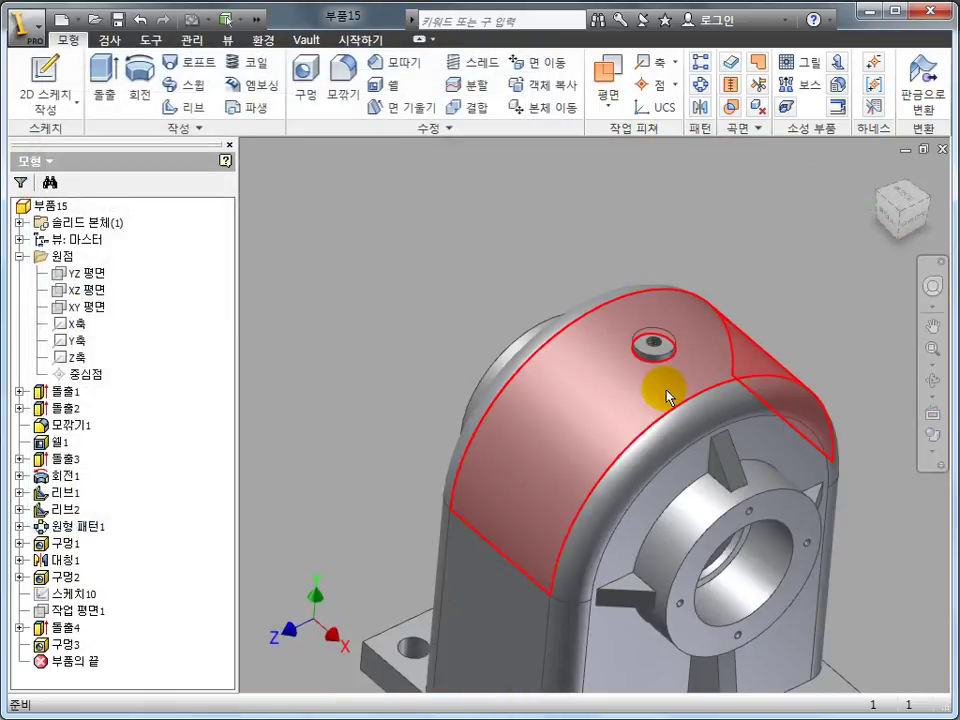
{"action": "scroll", "coordinate": [664, 394], "scroll_direction": "down", "scroll_amount": 4}
{"action": "middle_click_drag", "start_coordinate": [660, 392], "coordinate": [606, 390], "text": "shift"}
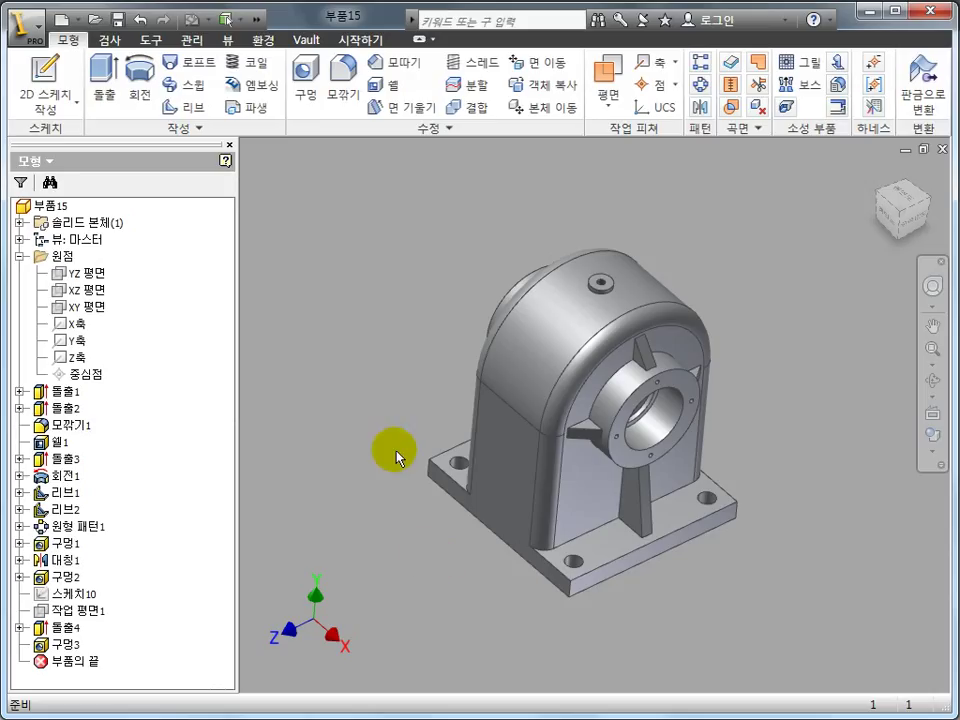
Fillet three vertical base-plate corner edges with a 10 mm radius.
{"action": "left_click", "coordinate": [350, 90]}
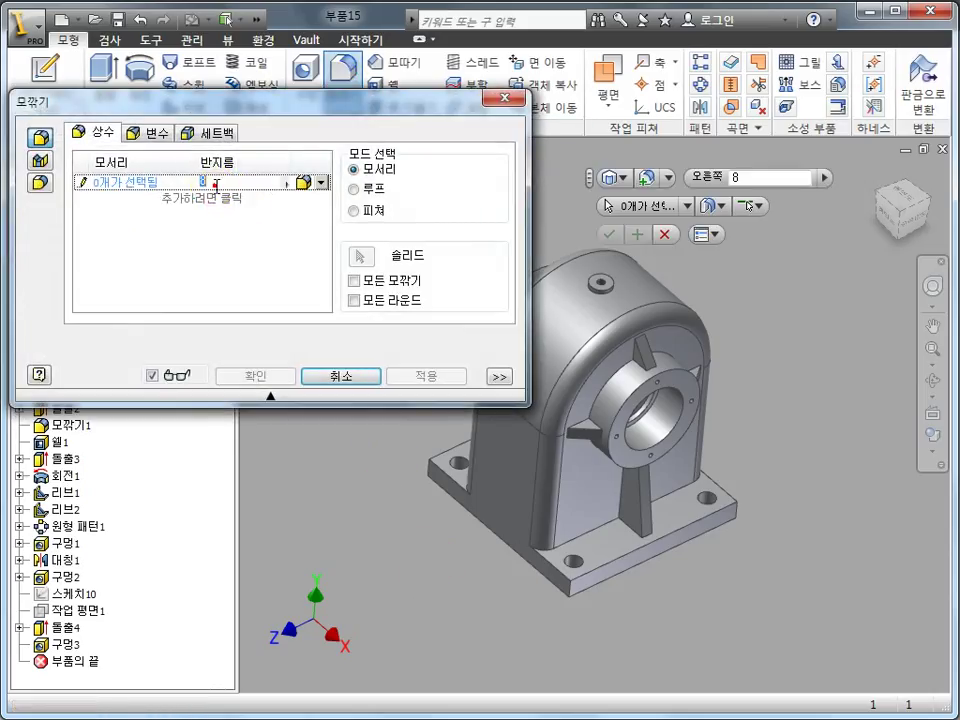
{"action": "type", "text": "10"}
{"action": "left_click", "coordinate": [138, 184]}
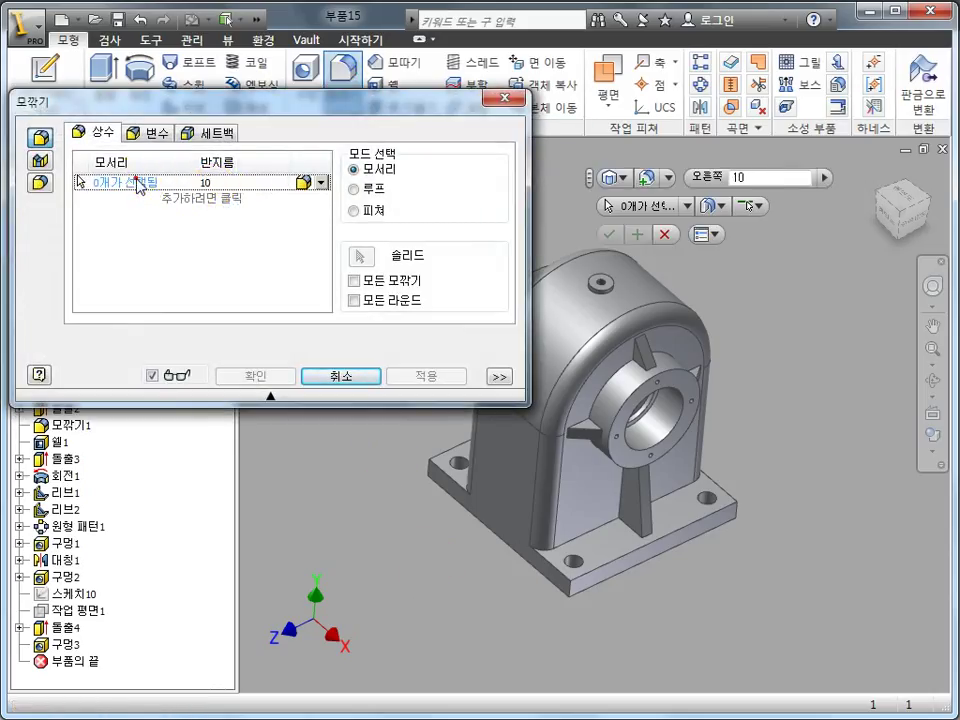
{"action": "left_click", "coordinate": [570, 580]}
{"action": "left_click", "coordinate": [739, 519]}
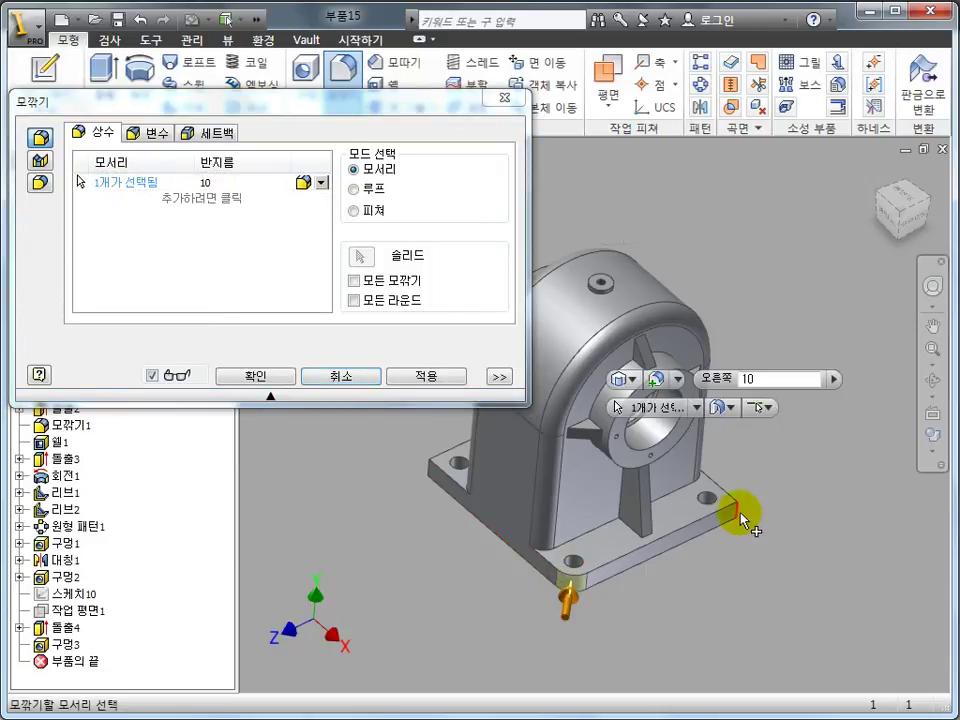
{"action": "mouse_move", "coordinate": [686, 527]}
{"action": "middle_mouse_down", "text": "shift"}
{"action": "mouse_move", "coordinate": [465, 542]}
{"action": "mouse_move", "coordinate": [643, 499]}
{"action": "mouse_move", "coordinate": [589, 476]}
{"action": "mouse_move", "coordinate": [722, 560]}
{"action": "mouse_move", "coordinate": [642, 515]}
{"action": "middle_mouse_up", "text": "shift"}
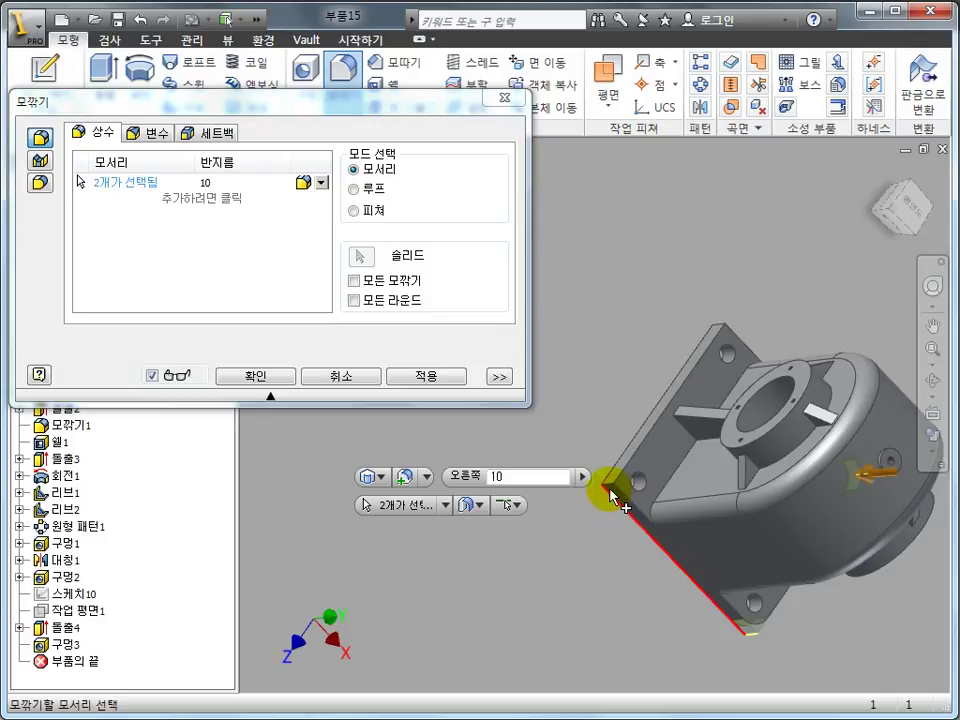
{"action": "left_click", "coordinate": [609, 487]}
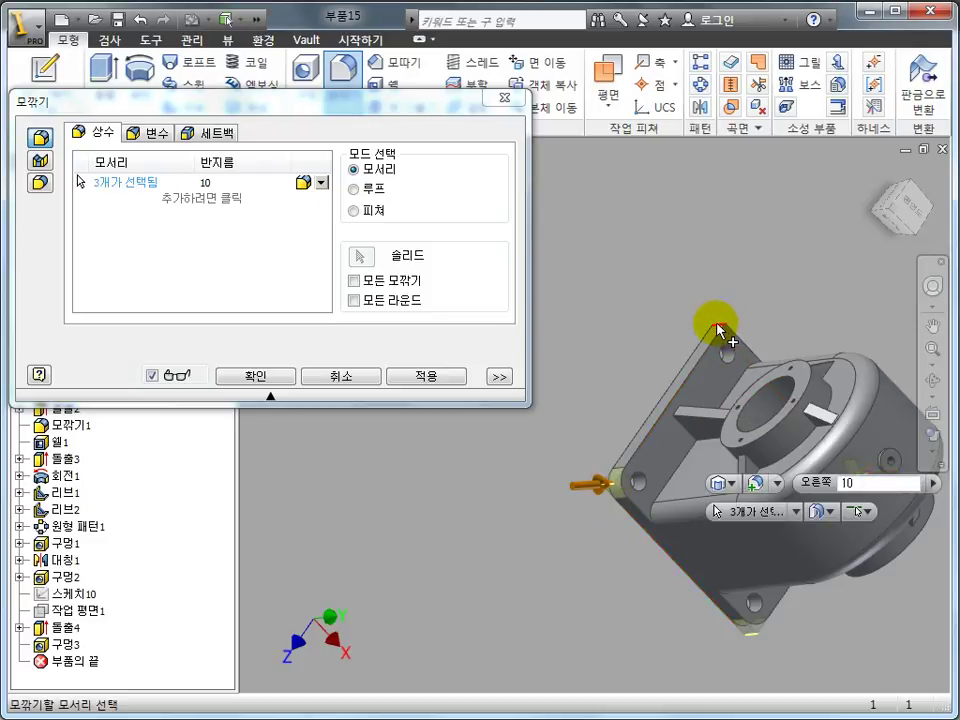
{"action": "left_click", "coordinate": [272, 378]}
{"action": "mouse_move", "coordinate": [568, 499]}
{"action": "middle_mouse_down", "text": "shift"}
{"action": "mouse_move", "coordinate": [621, 497]}
{"action": "mouse_move", "coordinate": [626, 430]}
{"action": "mouse_move", "coordinate": [765, 521]}
{"action": "mouse_move", "coordinate": [709, 506]}
{"action": "middle_mouse_up", "text": "shift"}
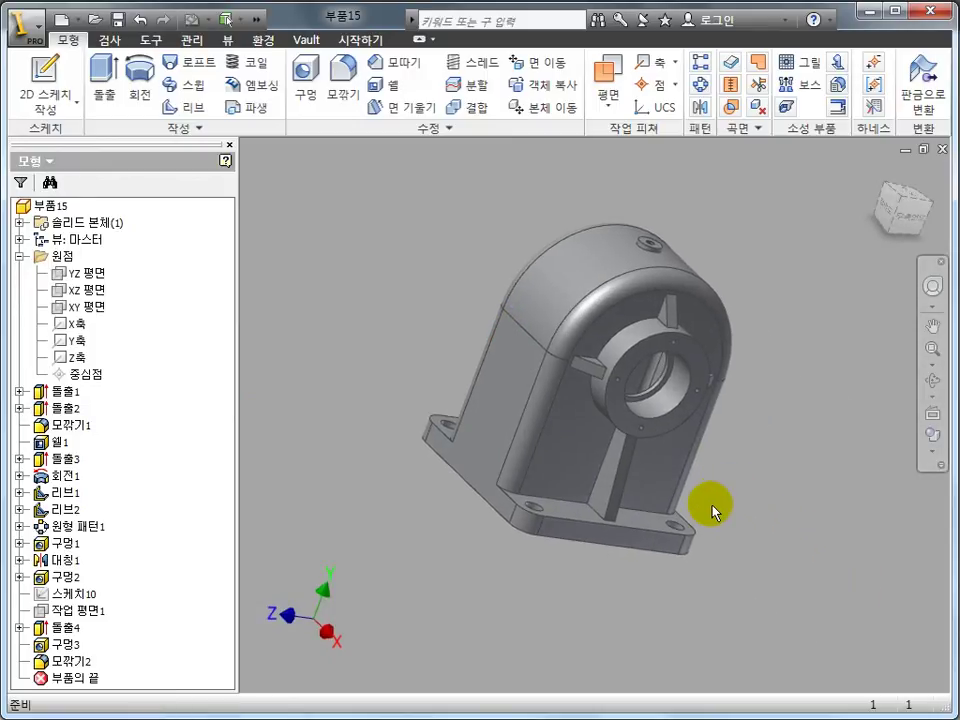
{"action": "scroll", "coordinate": [701, 508], "scroll_direction": "up", "scroll_amount": 5}
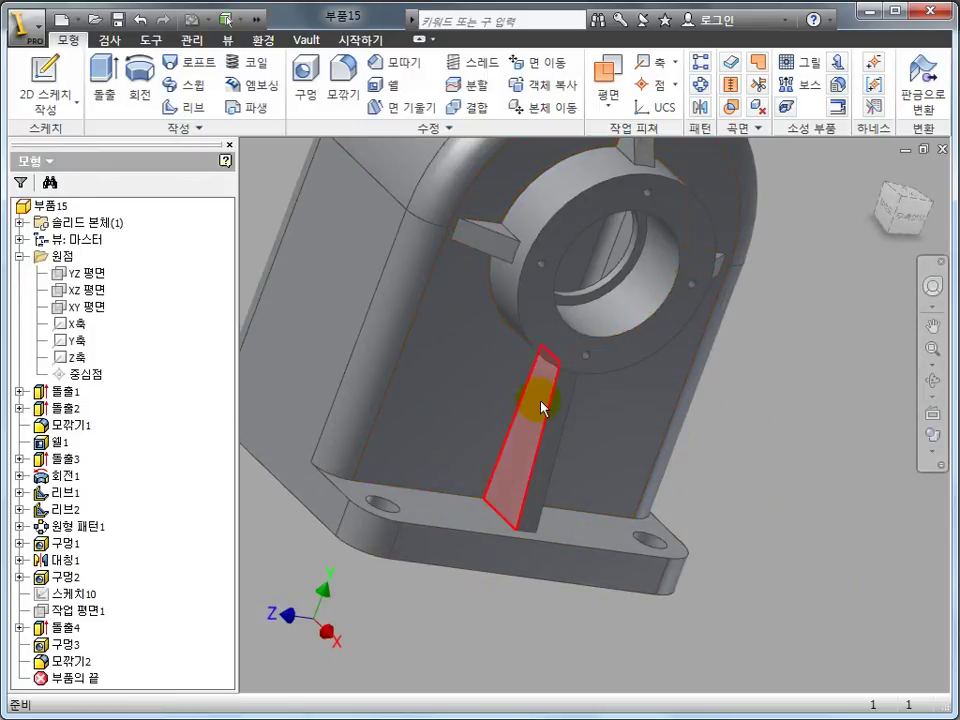
{"action": "middle_click_drag", "start_coordinate": [617, 398], "coordinate": [655, 503], "text": "shift"}
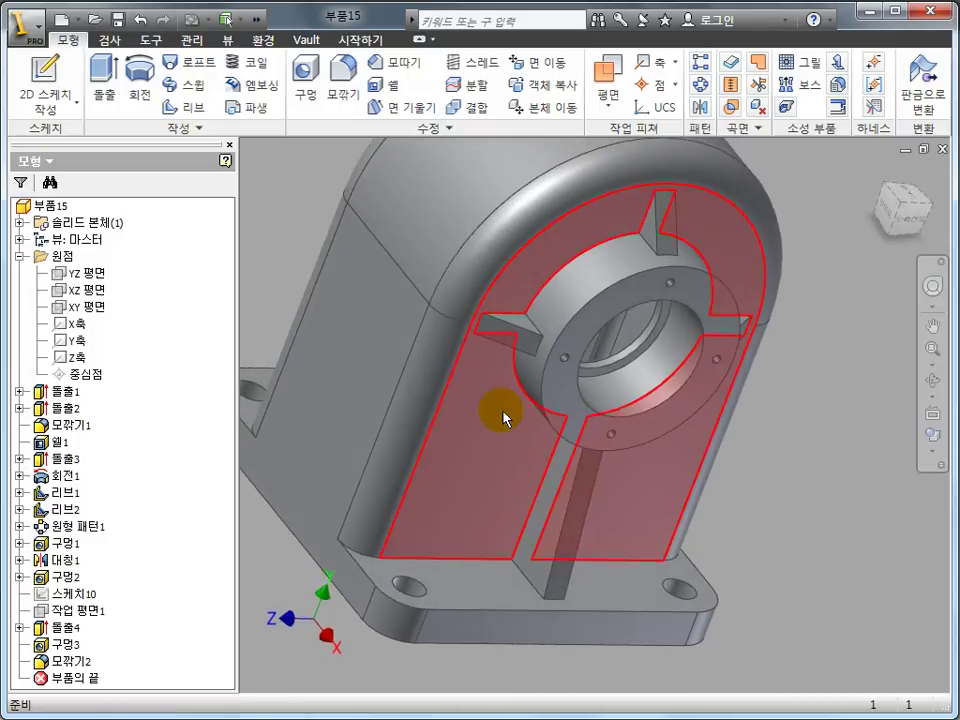
{"action": "left_click", "coordinate": [511, 341]}
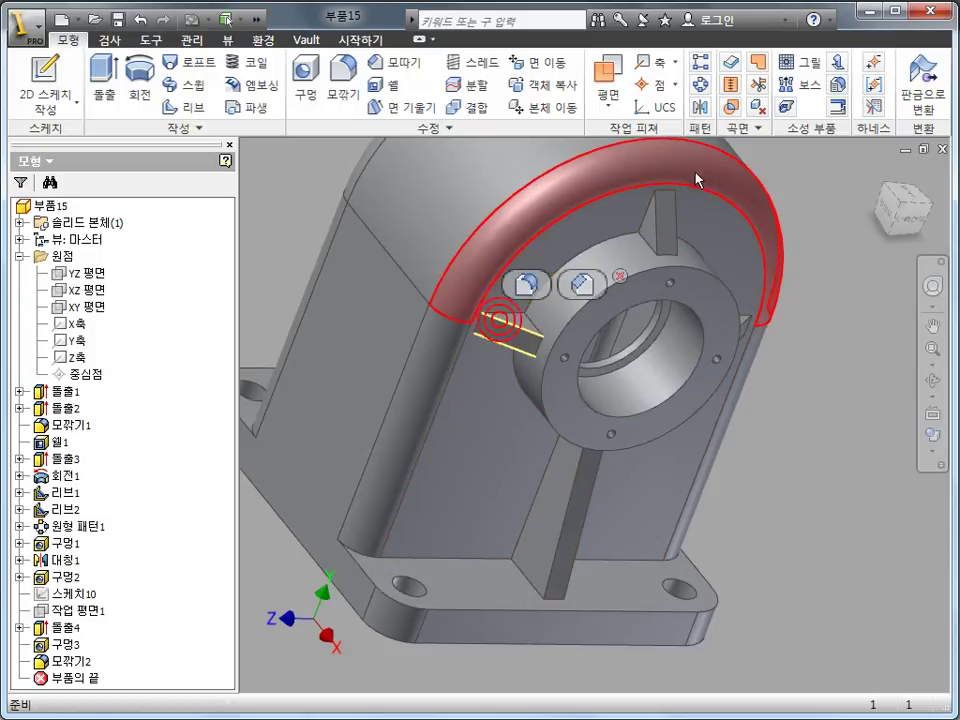
{"action": "left_click", "coordinate": [668, 222], "text": "ctrl"}
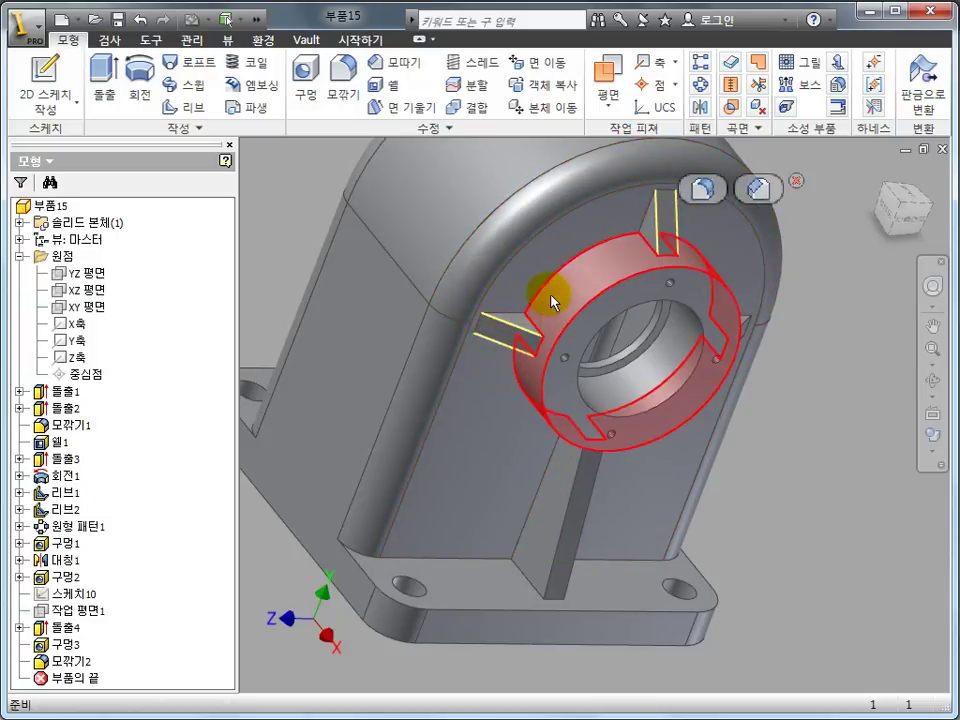
{"action": "left_click", "coordinate": [879, 427]}
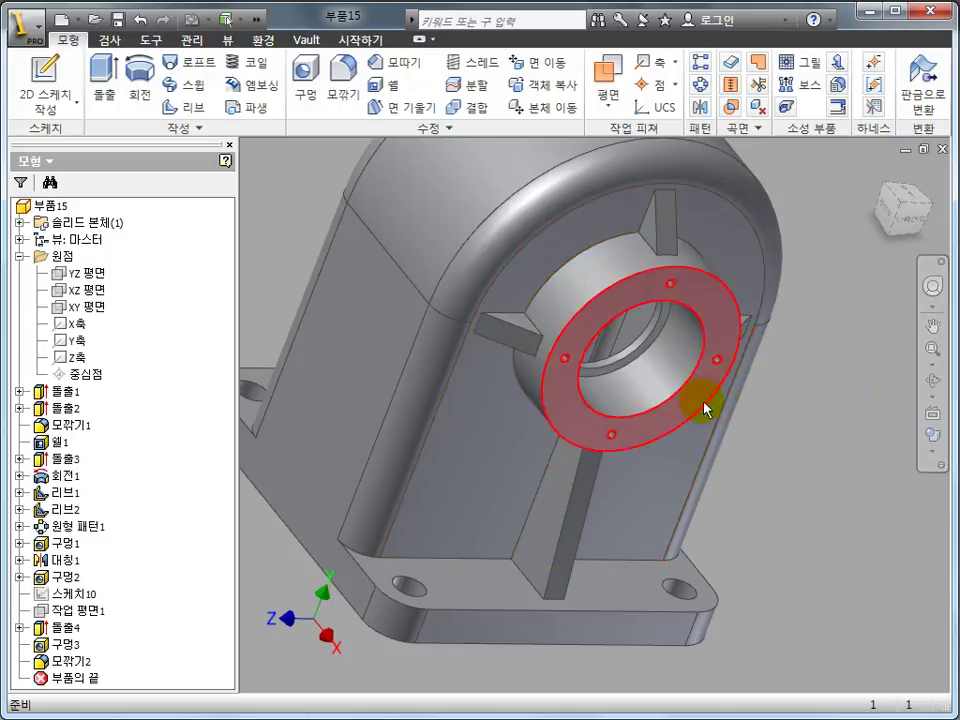
{"action": "scroll", "coordinate": [506, 482], "scroll_direction": "up", "scroll_amount": 3}
{"action": "scroll", "coordinate": [560, 556], "scroll_direction": "up", "scroll_amount": 2}
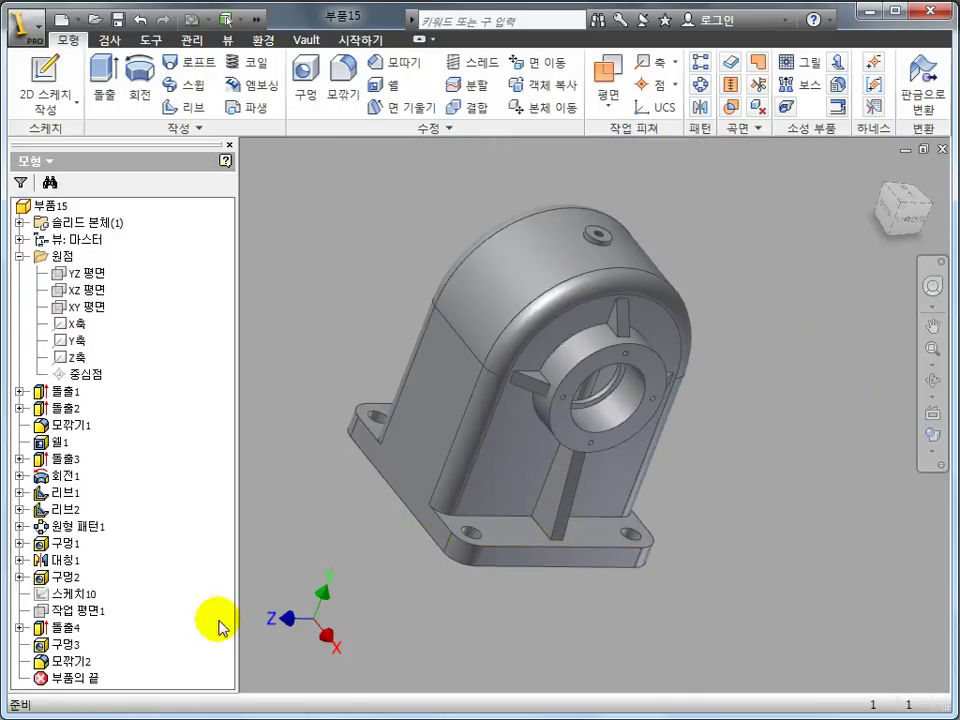
{"action": "key", "text": "alt+Tab"}
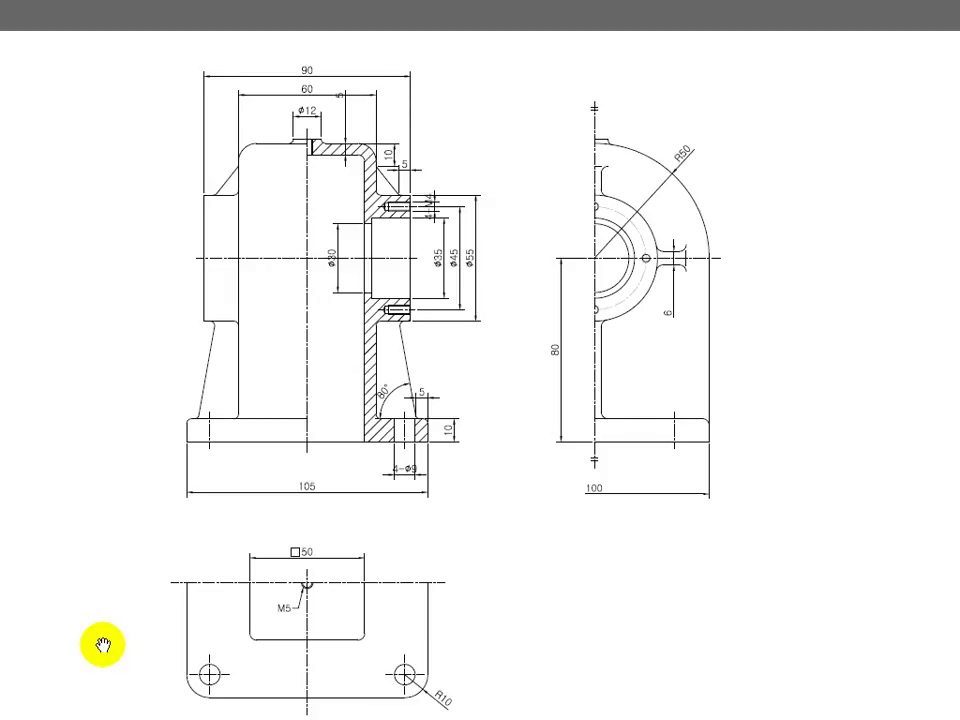
{"action": "key", "text": "alt+Tab"}
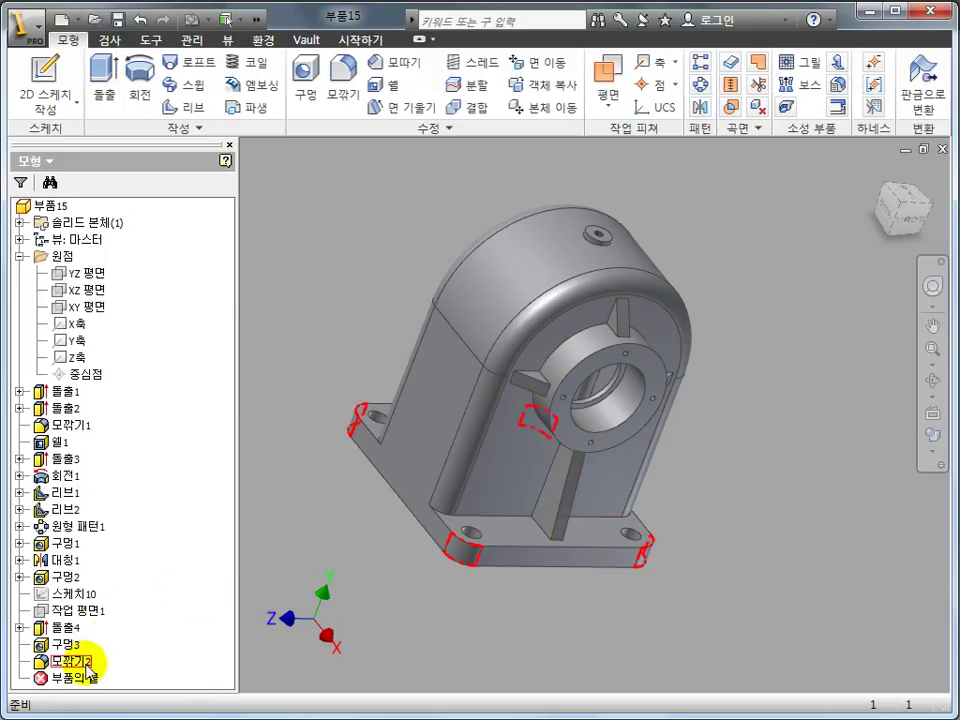
Reopen 모깎기2 and add a new edge set with a 2 mm radius.
{"action": "double_click", "coordinate": [75, 661]}
{"action": "left_click", "coordinate": [222, 208]}
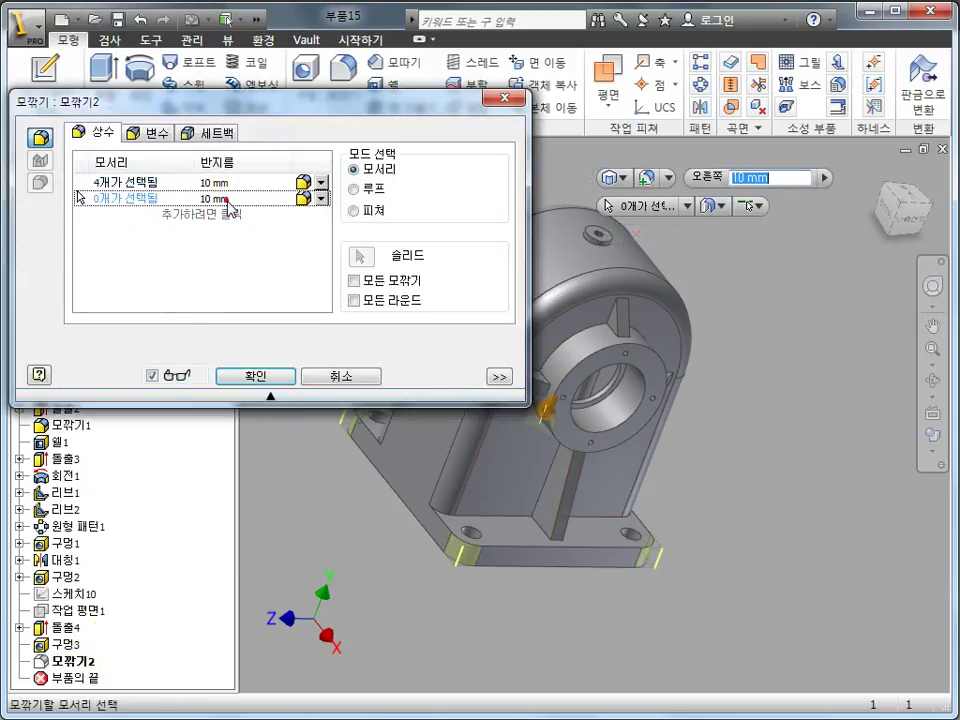
{"action": "left_click", "coordinate": [218, 200]}
{"action": "type", "text": "2"}
{"action": "left_click", "coordinate": [100, 199]}
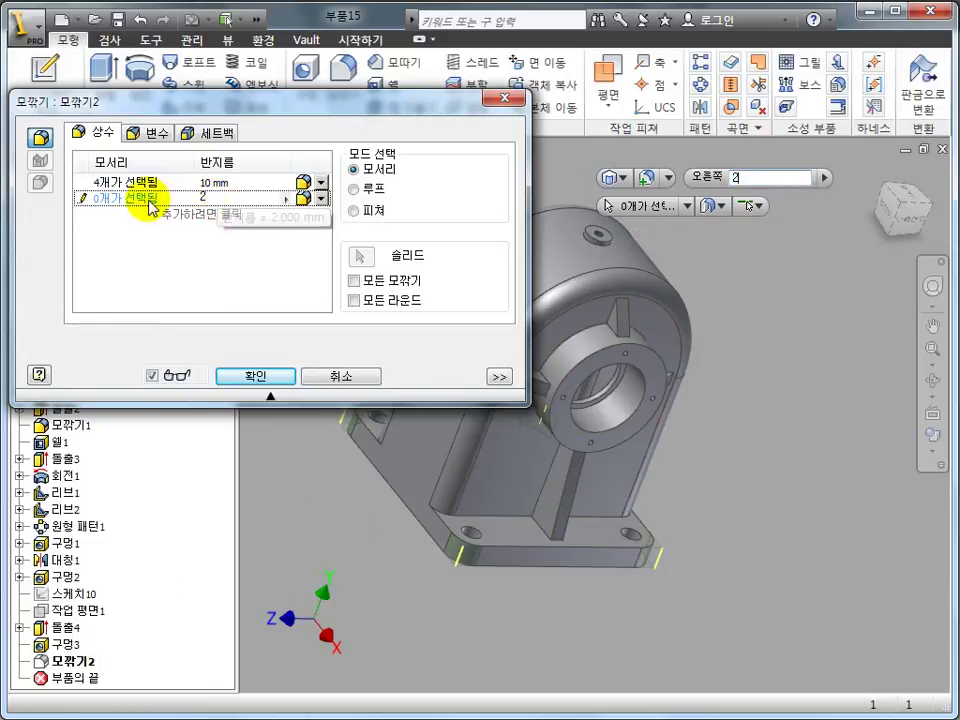
{"action": "scroll", "coordinate": [620, 600], "scroll_direction": "up", "scroll_amount": 3}
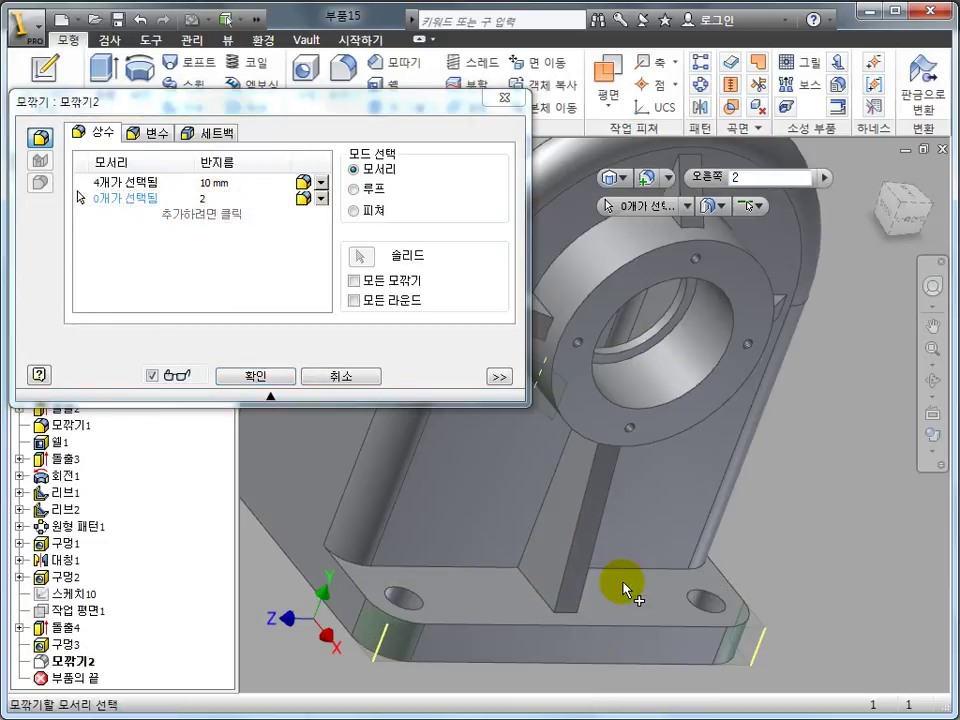
Select the outer rib edges for the 2 mm round set.
{"action": "left_click", "coordinate": [539, 527]}
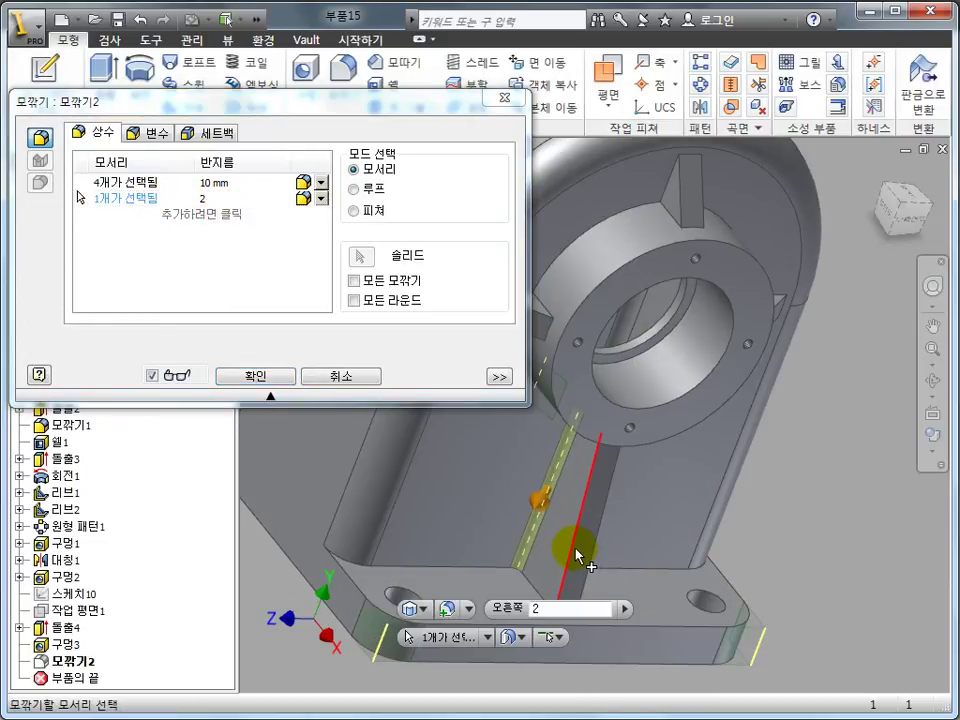
{"action": "left_click", "coordinate": [574, 547]}
{"action": "left_click", "coordinate": [594, 552]}
{"action": "middle_click_drag", "start_coordinate": [664, 578], "coordinate": [589, 578], "text": "shift"}
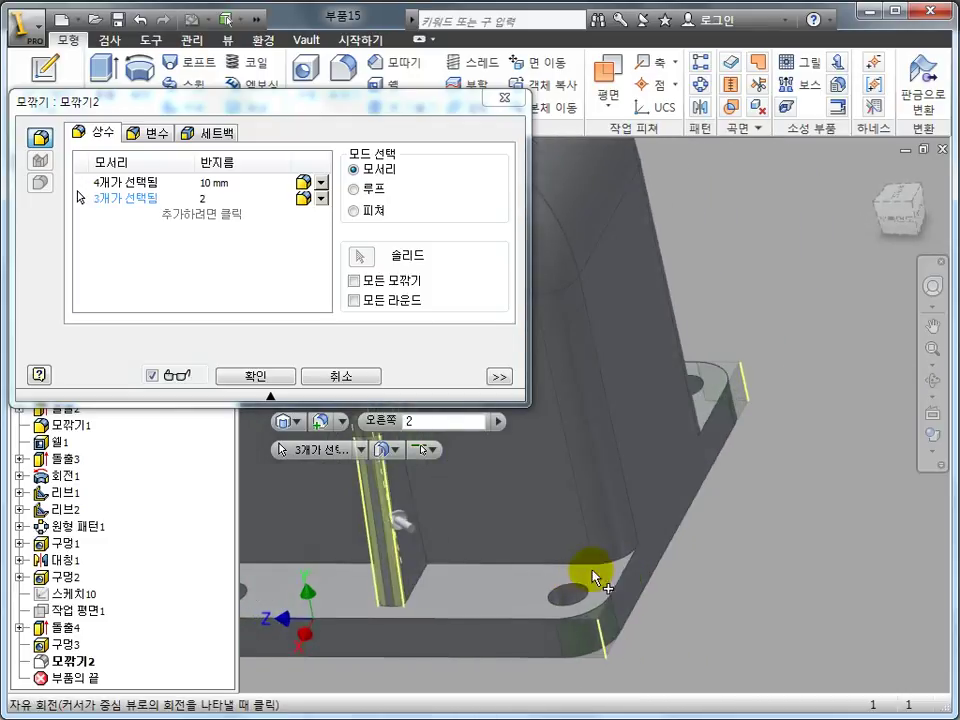
{"action": "left_click", "coordinate": [430, 553]}
{"action": "scroll", "coordinate": [664, 553], "scroll_direction": "down", "scroll_amount": 3}
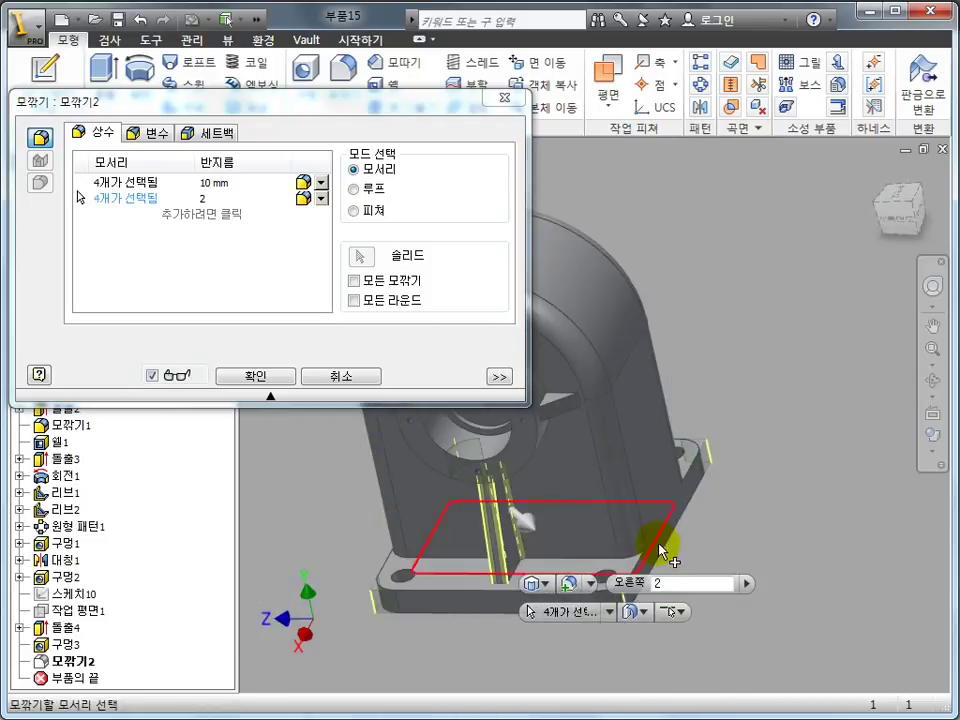
{"action": "middle_click_drag", "start_coordinate": [664, 553], "coordinate": [589, 525], "text": "shift"}
{"action": "left_click", "coordinate": [558, 496]}
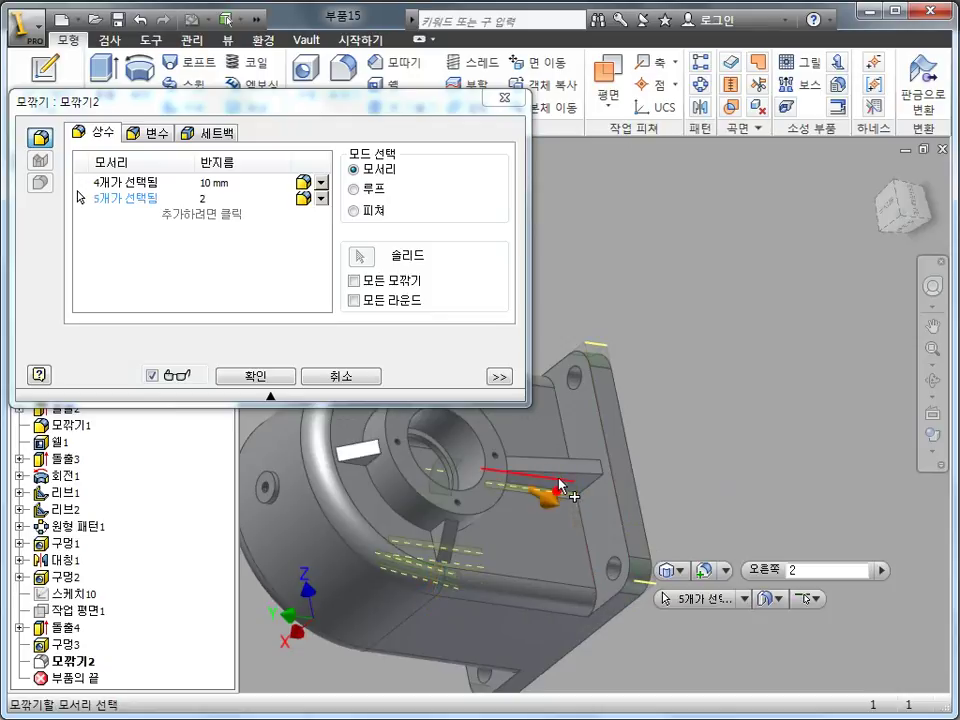
{"action": "left_click", "coordinate": [558, 478]}
{"action": "mouse_move", "coordinate": [568, 467]}
{"action": "middle_mouse_down", "text": "shift"}
{"action": "mouse_move", "coordinate": [578, 556]}
{"action": "mouse_move", "coordinate": [738, 355]}
{"action": "mouse_move", "coordinate": [606, 497]}
{"action": "mouse_move", "coordinate": [591, 390]}
{"action": "mouse_move", "coordinate": [628, 438]}
{"action": "middle_mouse_up", "text": "shift"}
{"action": "left_click", "coordinate": [573, 573]}
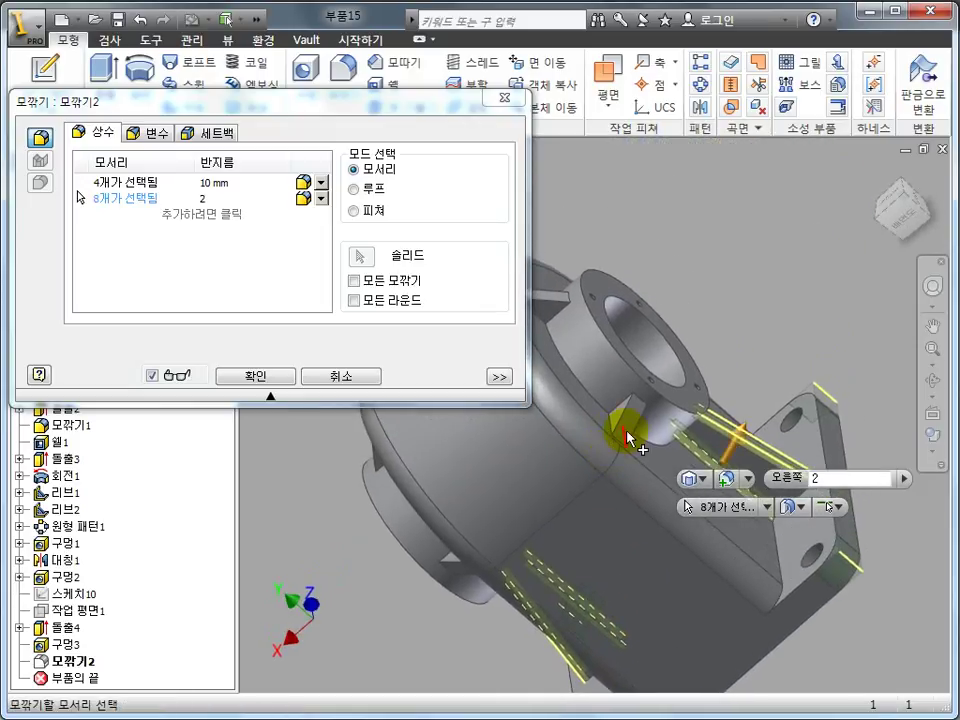
{"action": "left_click", "coordinate": [632, 426]}
{"action": "left_click", "coordinate": [637, 428]}
Select the remaining inner and underside rib edges and apply the 2 mm rounds.
{"action": "middle_click_drag", "start_coordinate": [637, 428], "coordinate": [615, 468], "text": "shift"}
{"action": "left_click", "coordinate": [618, 441]}
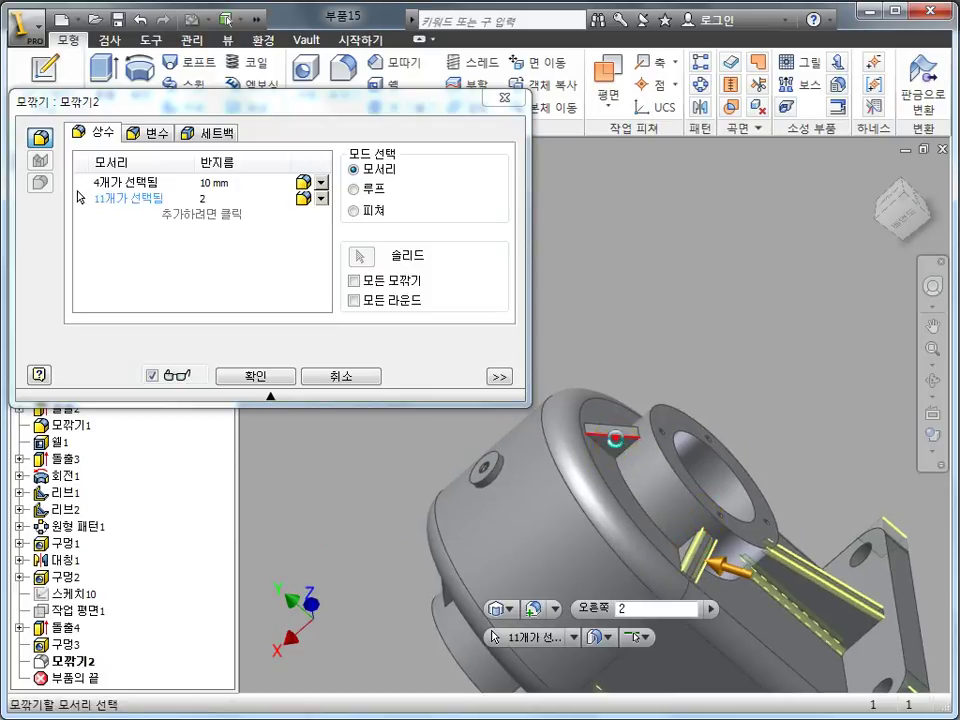
{"action": "left_click", "coordinate": [598, 430]}
{"action": "mouse_move", "coordinate": [611, 439]}
{"action": "middle_mouse_down", "text": "shift"}
{"action": "mouse_move", "coordinate": [735, 508]}
{"action": "mouse_move", "coordinate": [707, 583]}
{"action": "mouse_move", "coordinate": [596, 393]}
{"action": "middle_mouse_up", "text": "shift"}
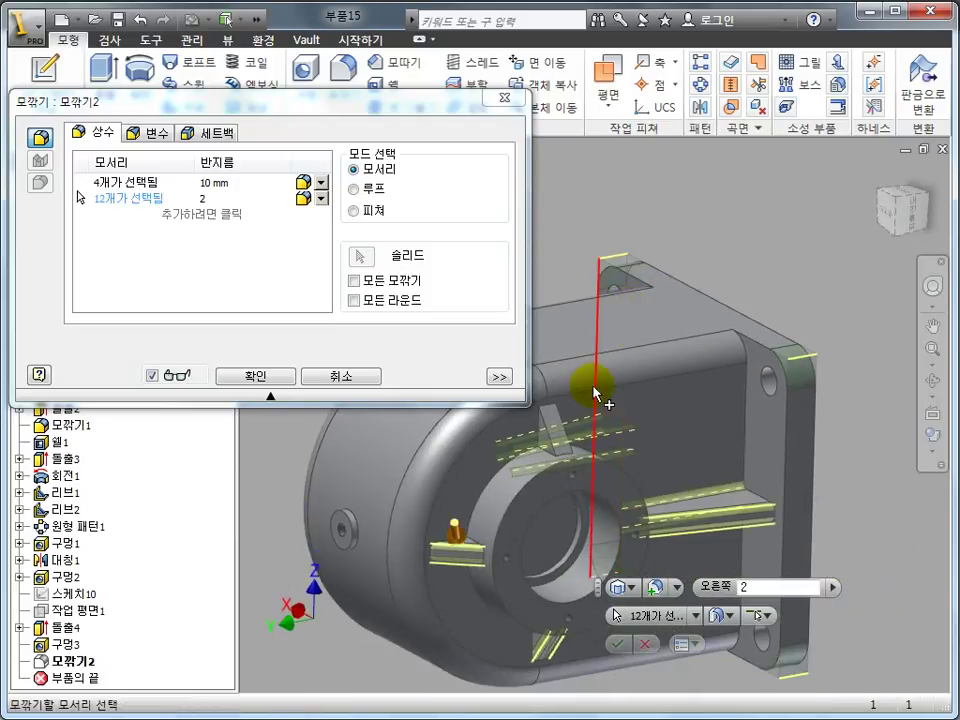
{"action": "left_click", "coordinate": [557, 453]}
{"action": "left_click", "coordinate": [553, 450]}
{"action": "mouse_move", "coordinate": [677, 431]}
{"action": "middle_mouse_down", "text": "shift"}
{"action": "mouse_move", "coordinate": [651, 407]}
{"action": "mouse_move", "coordinate": [828, 520]}
{"action": "middle_mouse_up", "text": "shift"}
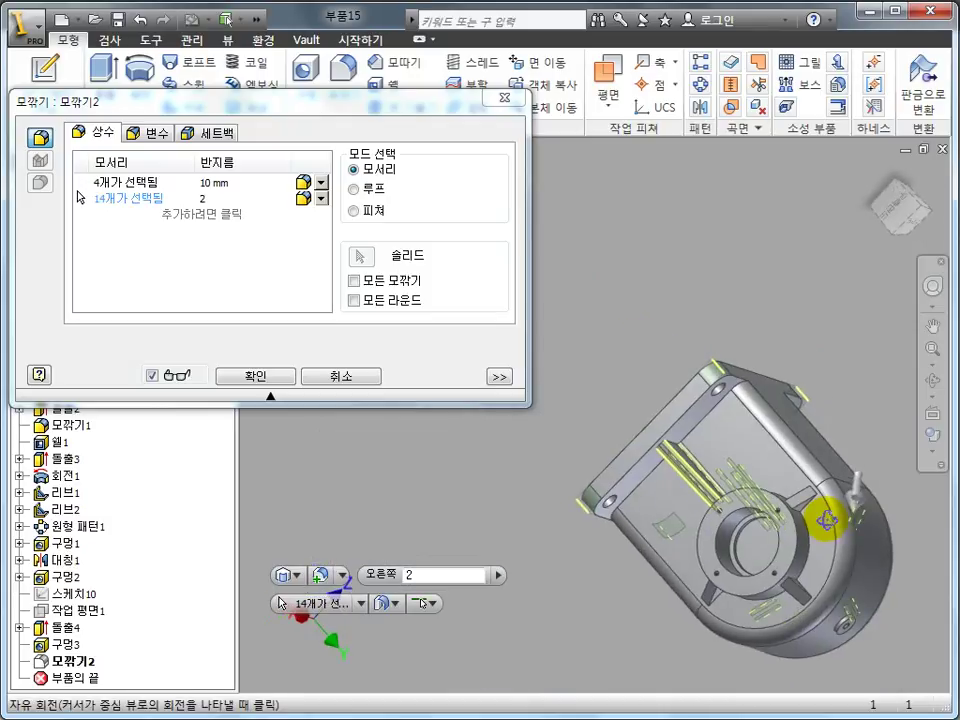
{"action": "scroll", "coordinate": [828, 520], "scroll_direction": "up", "scroll_amount": 3}
{"action": "left_click", "coordinate": [792, 466]}
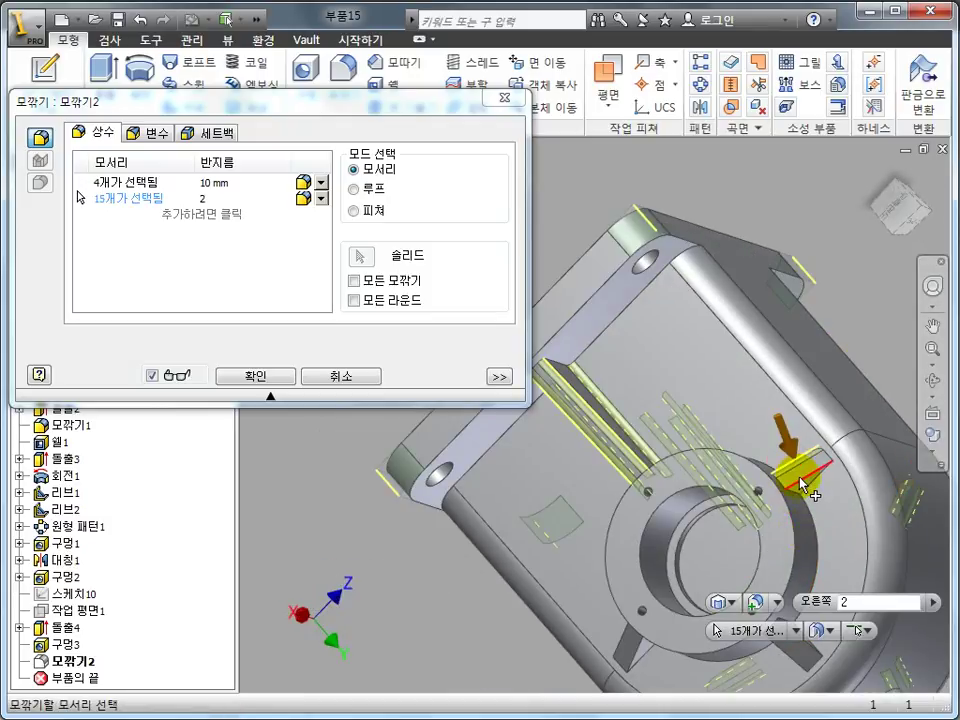
{"action": "middle_click_drag", "start_coordinate": [803, 487], "coordinate": [729, 364], "text": "shift"}
{"action": "left_click", "coordinate": [744, 447]}
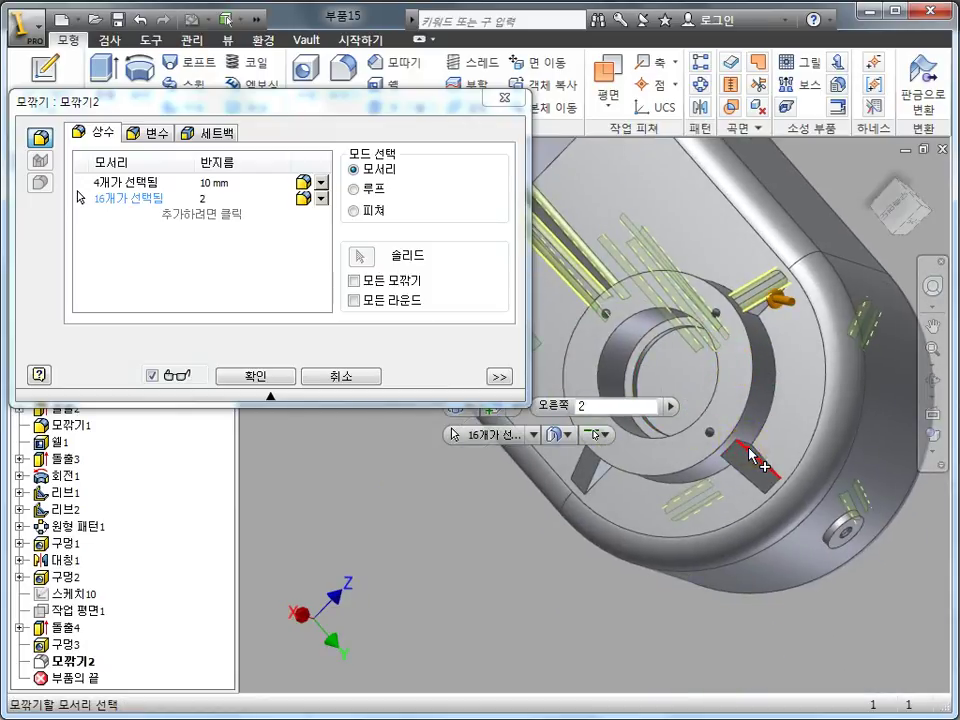
{"action": "left_click", "coordinate": [755, 462]}
{"action": "left_click", "coordinate": [739, 448]}
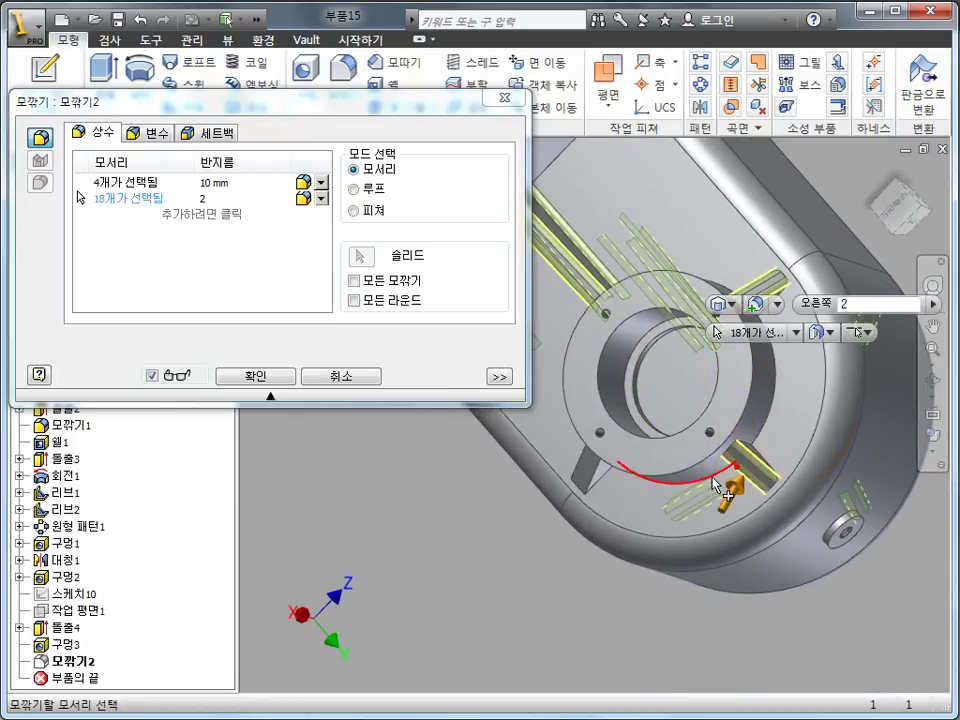
{"action": "left_click", "coordinate": [593, 478]}
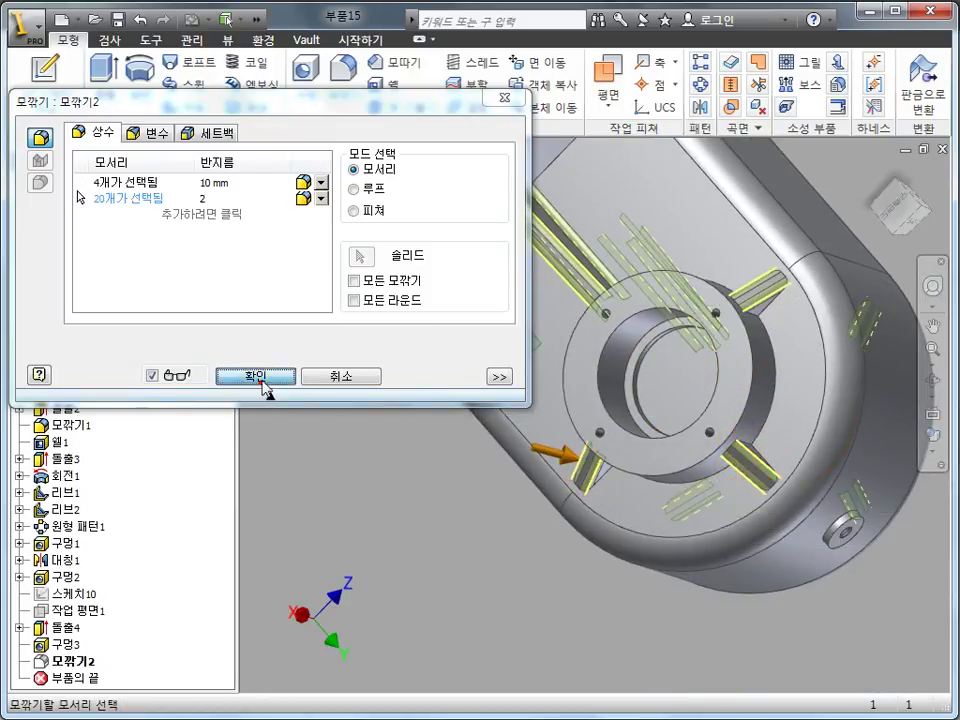
{"action": "left_click", "coordinate": [261, 380]}
Start a radius-2 fillet and select both flange edge chains plus the first rib chains.
{"action": "mouse_move", "coordinate": [302, 411]}
{"action": "middle_mouse_down", "text": "shift"}
{"action": "mouse_move", "coordinate": [638, 515]}
{"action": "mouse_move", "coordinate": [626, 580]}
{"action": "middle_mouse_up", "text": "shift"}
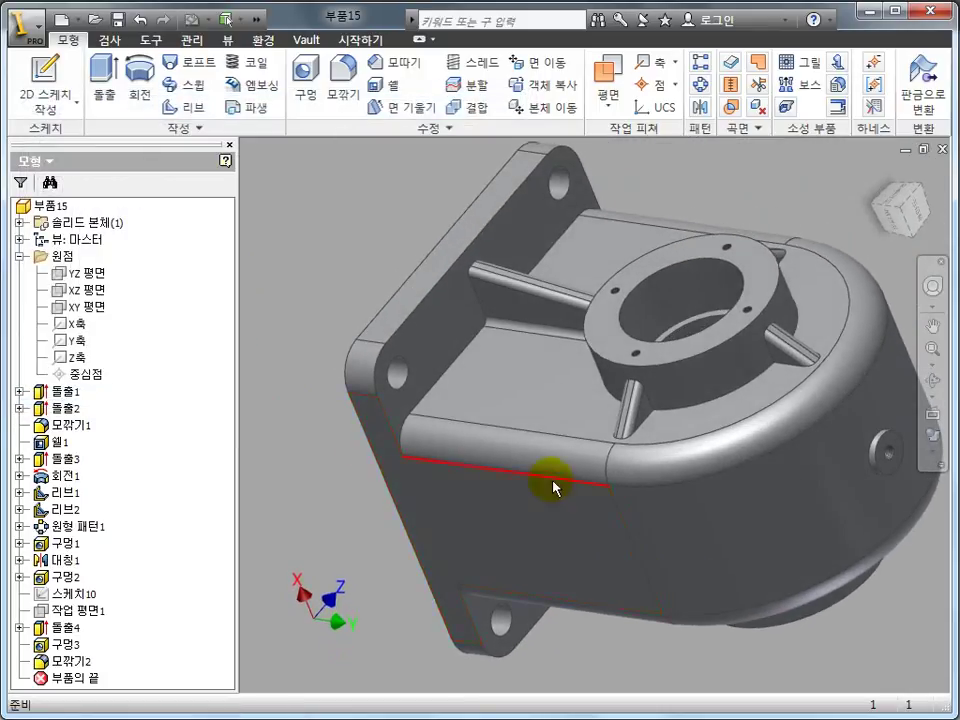
{"action": "left_click", "coordinate": [346, 82]}
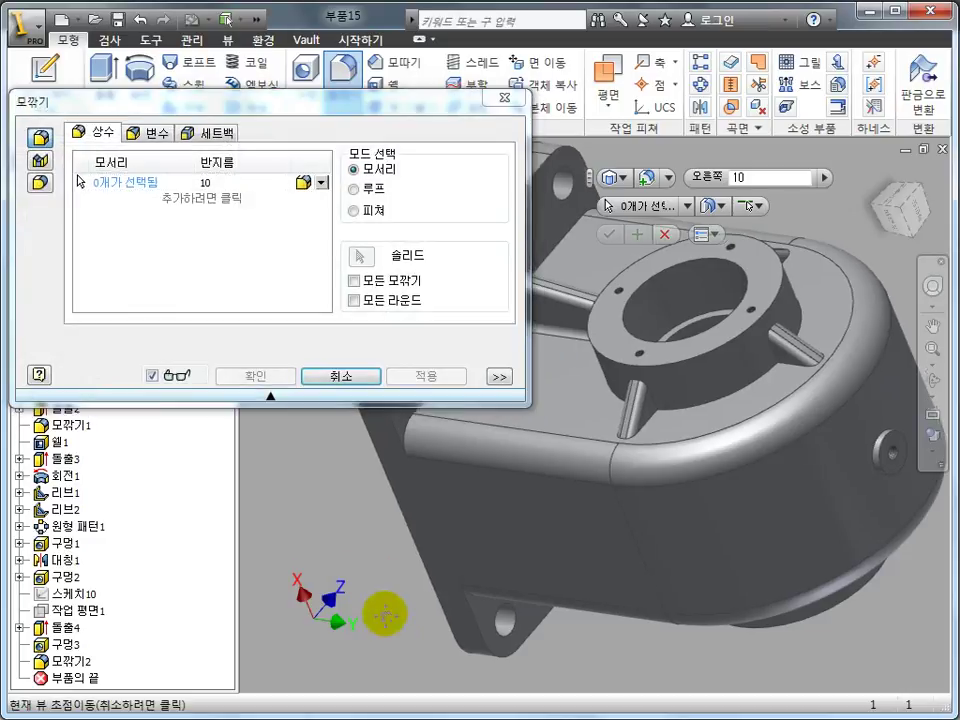
{"action": "middle_click_drag", "start_coordinate": [386, 615], "coordinate": [583, 675], "text": "shift"}
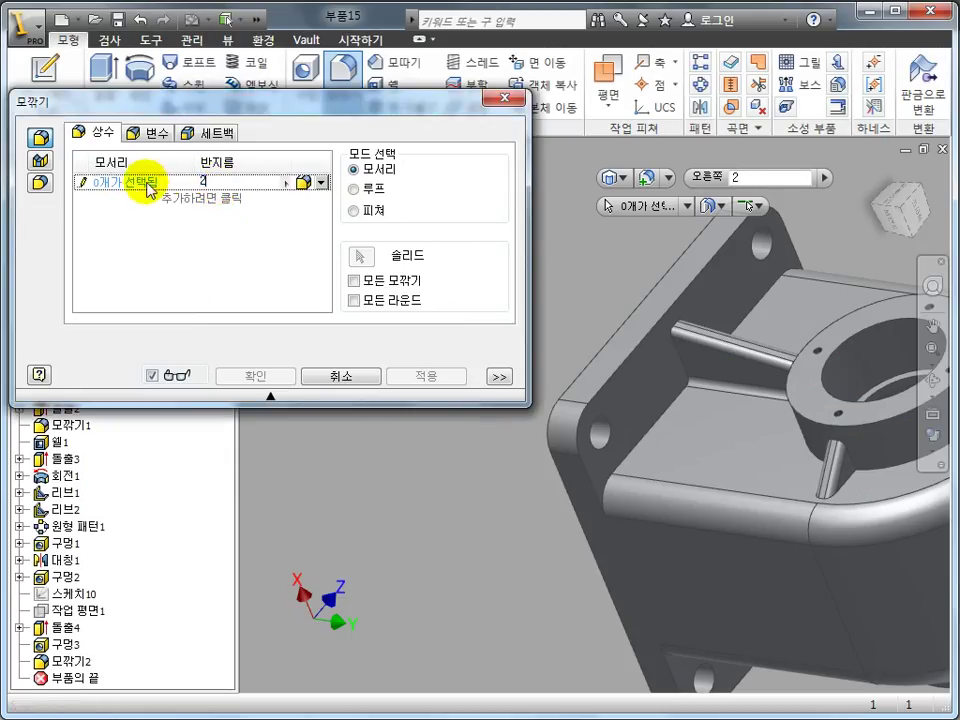
{"action": "left_click", "coordinate": [619, 381]}
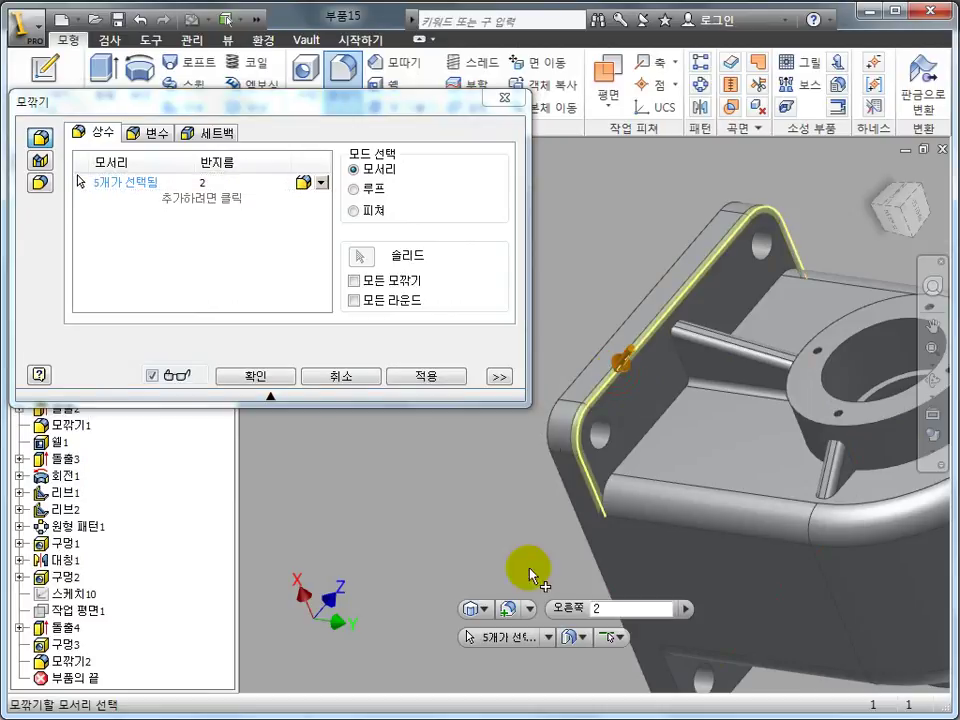
{"action": "mouse_move", "coordinate": [531, 568]}
{"action": "middle_mouse_down", "text": "shift"}
{"action": "mouse_move", "coordinate": [678, 517]}
{"action": "mouse_move", "coordinate": [654, 418]}
{"action": "middle_mouse_up", "text": "shift"}
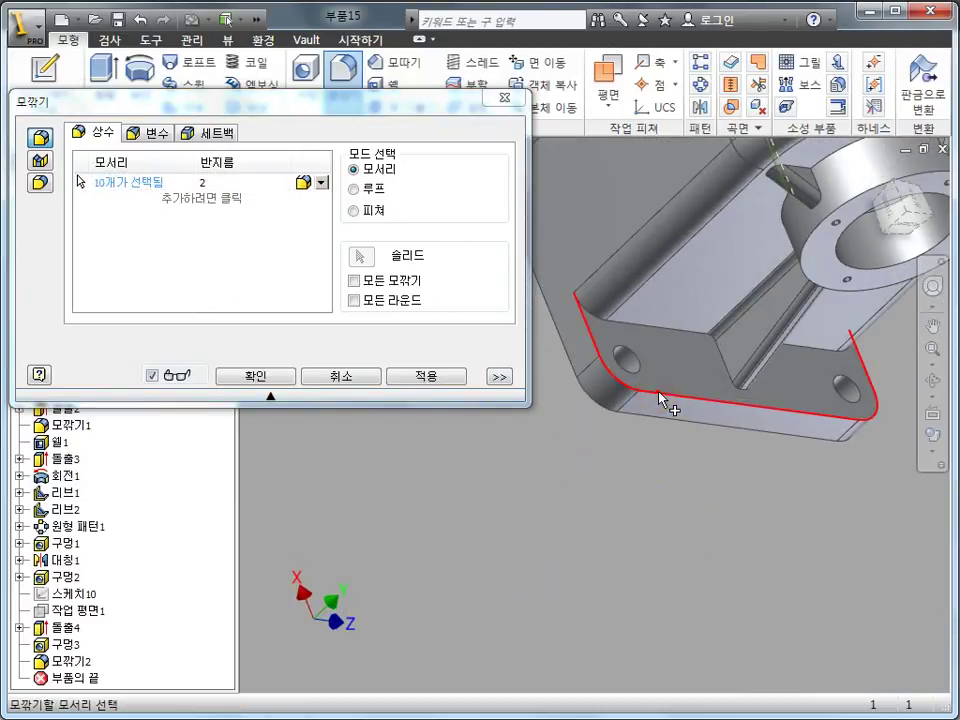
{"action": "left_click", "coordinate": [664, 403]}
{"action": "mouse_move", "coordinate": [754, 493]}
{"action": "middle_mouse_down", "text": "shift"}
{"action": "mouse_move", "coordinate": [748, 592]}
{"action": "mouse_move", "coordinate": [688, 532]}
{"action": "mouse_move", "coordinate": [585, 548]}
{"action": "mouse_move", "coordinate": [595, 323]}
{"action": "middle_mouse_up", "text": "shift"}
{"action": "left_click", "coordinate": [660, 435]}
{"action": "left_click", "coordinate": [630, 318]}
{"action": "mouse_move", "coordinate": [664, 429]}
{"action": "middle_mouse_down", "text": "shift"}
{"action": "mouse_move", "coordinate": [606, 399]}
{"action": "mouse_move", "coordinate": [750, 439]}
{"action": "mouse_move", "coordinate": [797, 430]}
{"action": "mouse_move", "coordinate": [686, 482]}
{"action": "mouse_move", "coordinate": [705, 497]}
{"action": "middle_mouse_up", "text": "shift"}
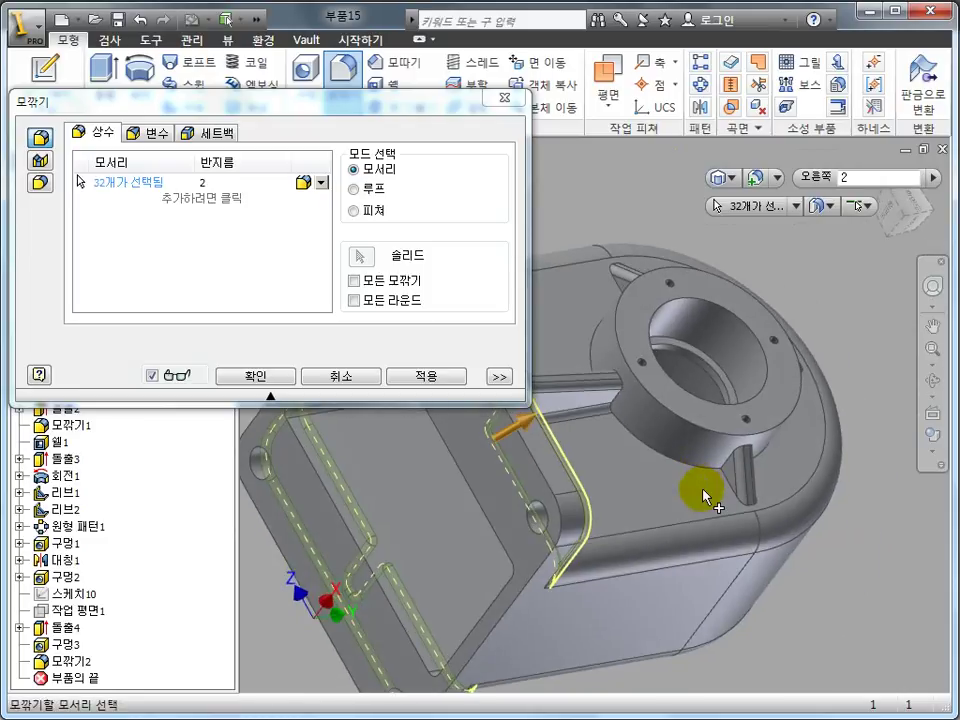
{"action": "left_click", "coordinate": [668, 455]}
Add more rib edges, the edge chain around the boss and the rib end edges.
{"action": "mouse_move", "coordinate": [739, 639]}
{"action": "middle_mouse_down", "text": "shift"}
{"action": "mouse_move", "coordinate": [690, 639]}
{"action": "mouse_move", "coordinate": [658, 621]}
{"action": "middle_mouse_up", "text": "shift"}
{"action": "left_click", "coordinate": [666, 458]}
{"action": "middle_click_drag", "start_coordinate": [666, 458], "coordinate": [643, 510], "text": "shift"}
{"action": "left_click", "coordinate": [627, 487]}
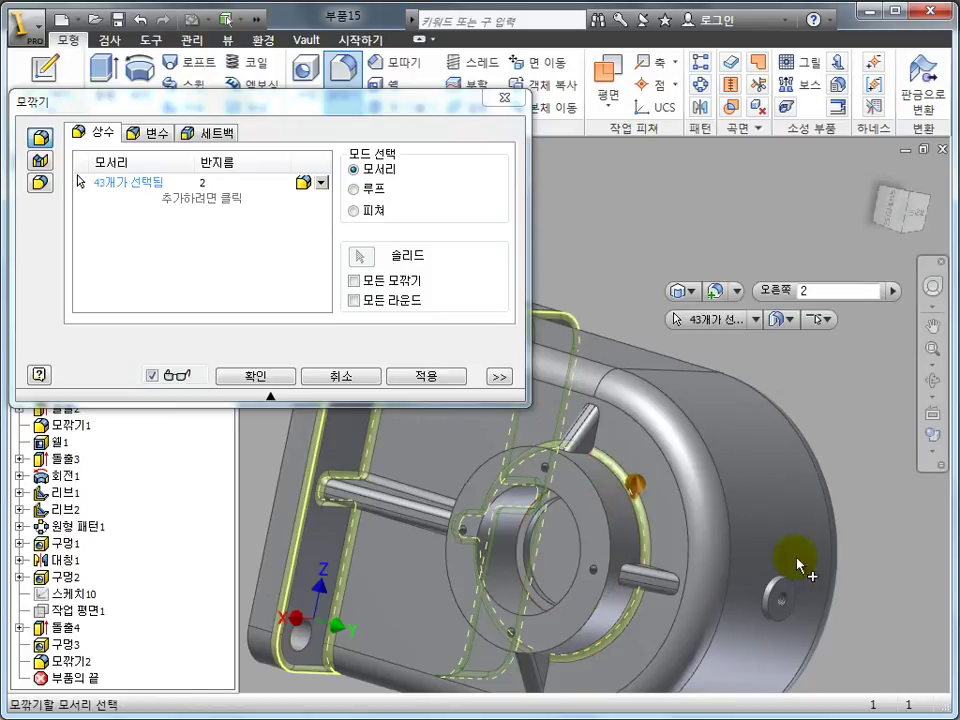
{"action": "mouse_move", "coordinate": [797, 561]}
{"action": "middle_mouse_down", "text": "shift"}
{"action": "mouse_move", "coordinate": [722, 585]}
{"action": "mouse_move", "coordinate": [760, 520]}
{"action": "mouse_move", "coordinate": [454, 563]}
{"action": "mouse_move", "coordinate": [594, 550]}
{"action": "middle_mouse_up", "text": "shift"}
{"action": "left_click", "coordinate": [572, 480]}
{"action": "mouse_move", "coordinate": [621, 638]}
{"action": "middle_mouse_down", "text": "shift"}
{"action": "mouse_move", "coordinate": [603, 498]}
{"action": "mouse_move", "coordinate": [632, 574]}
{"action": "mouse_move", "coordinate": [542, 574]}
{"action": "mouse_move", "coordinate": [690, 671]}
{"action": "mouse_move", "coordinate": [680, 585]}
{"action": "mouse_move", "coordinate": [713, 553]}
{"action": "mouse_move", "coordinate": [783, 565]}
{"action": "mouse_move", "coordinate": [696, 561]}
{"action": "mouse_move", "coordinate": [748, 401]}
{"action": "mouse_move", "coordinate": [688, 430]}
{"action": "middle_mouse_up", "text": "shift"}
{"action": "left_click", "coordinate": [597, 500]}
{"action": "left_click", "coordinate": [658, 527]}
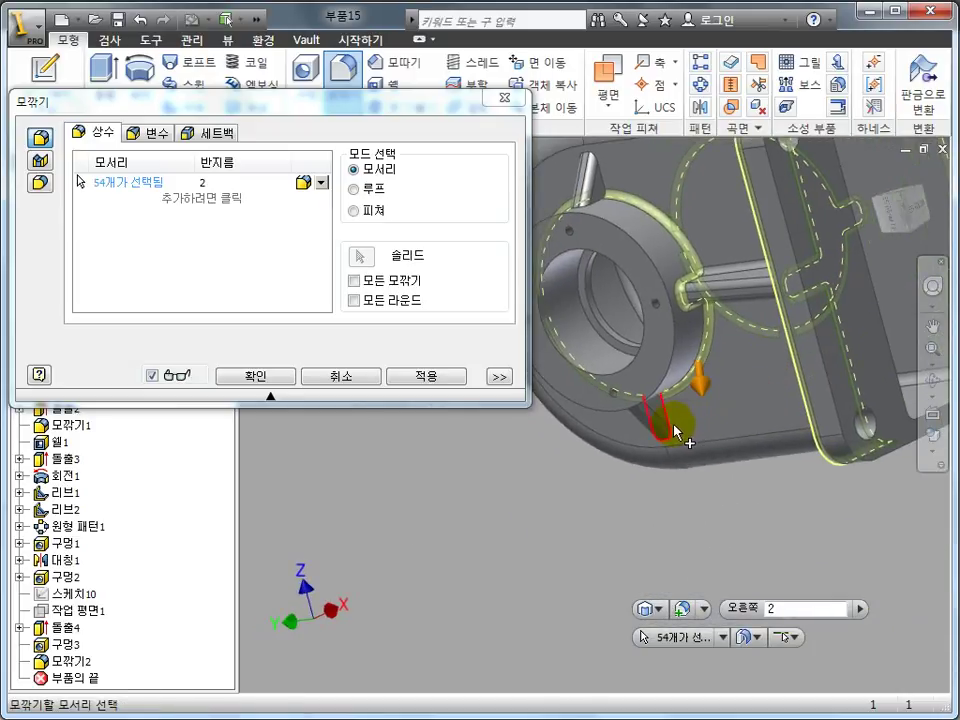
{"action": "left_click", "coordinate": [668, 433]}
Add the rib edges beside the boss, all slot edges and the underside rib edges.
{"action": "mouse_move", "coordinate": [621, 503]}
{"action": "middle_mouse_down", "text": "shift"}
{"action": "mouse_move", "coordinate": [628, 446]}
{"action": "mouse_move", "coordinate": [647, 429]}
{"action": "mouse_move", "coordinate": [627, 425]}
{"action": "middle_mouse_up", "text": "shift"}
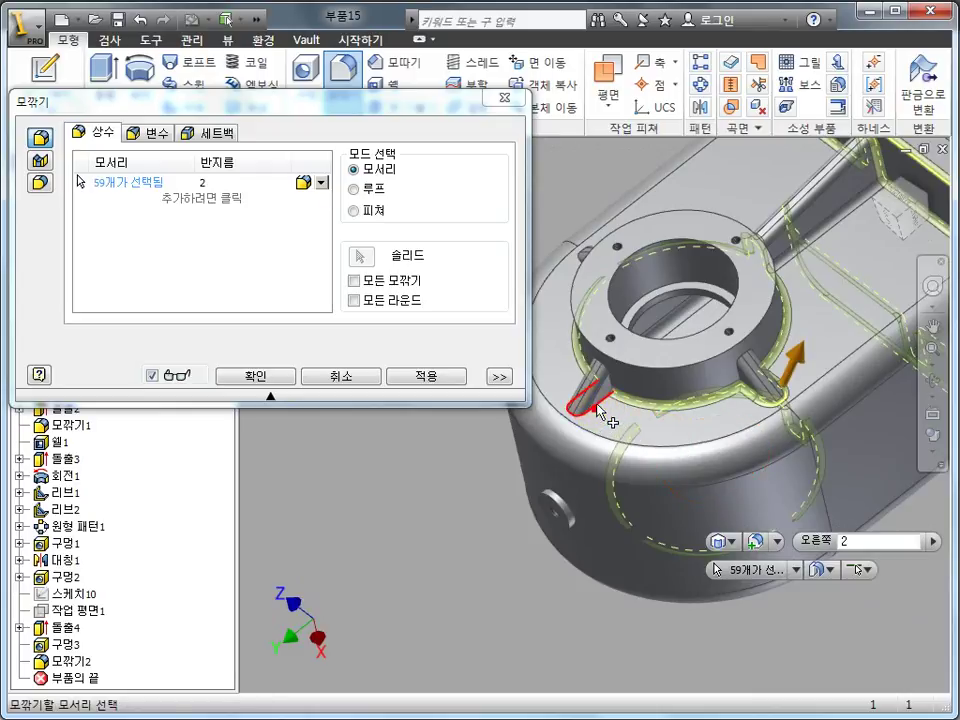
{"action": "left_click", "coordinate": [597, 407]}
{"action": "scroll", "coordinate": [735, 385], "scroll_direction": "down", "scroll_amount": 3}
{"action": "left_click", "coordinate": [739, 365]}
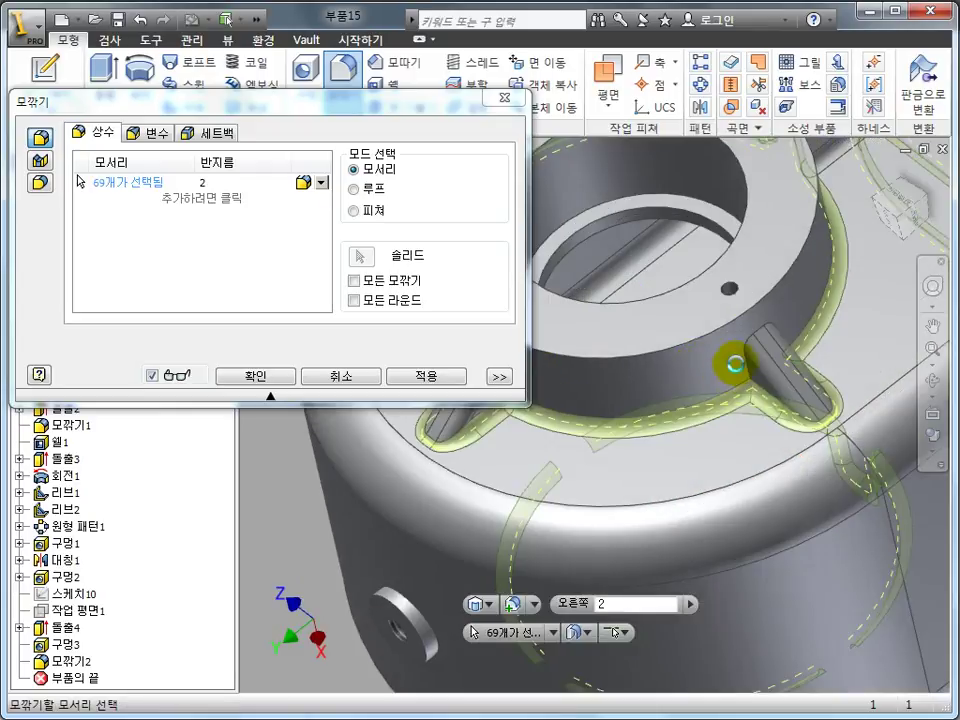
{"action": "scroll", "coordinate": [748, 358], "scroll_direction": "down", "scroll_amount": 3}
{"action": "left_click", "coordinate": [766, 436]}
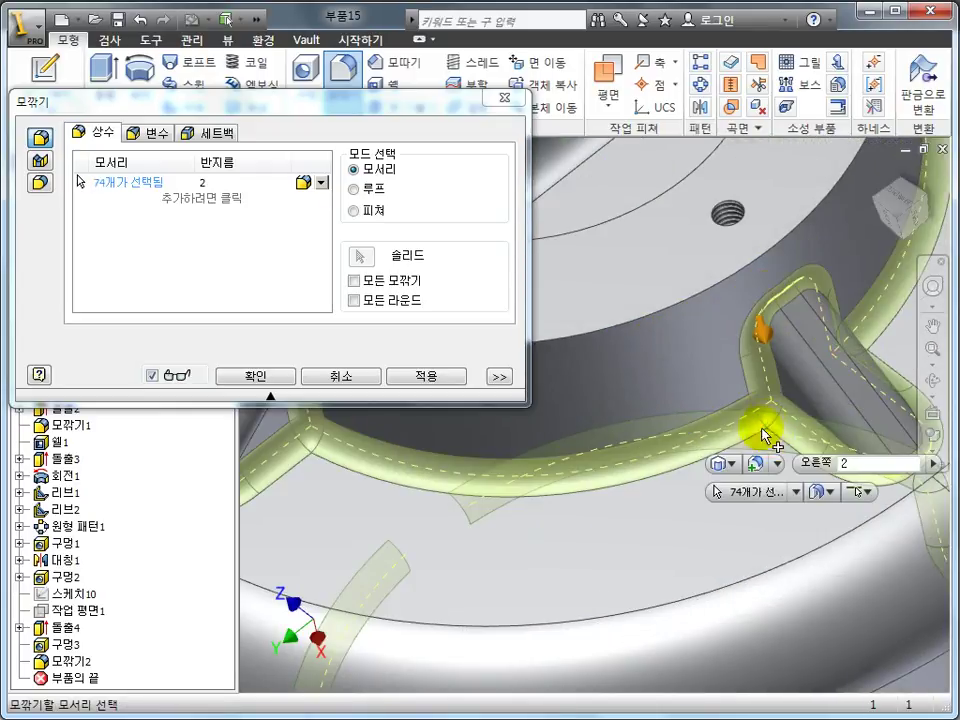
{"action": "left_click", "coordinate": [746, 316]}
{"action": "left_click", "coordinate": [813, 416]}
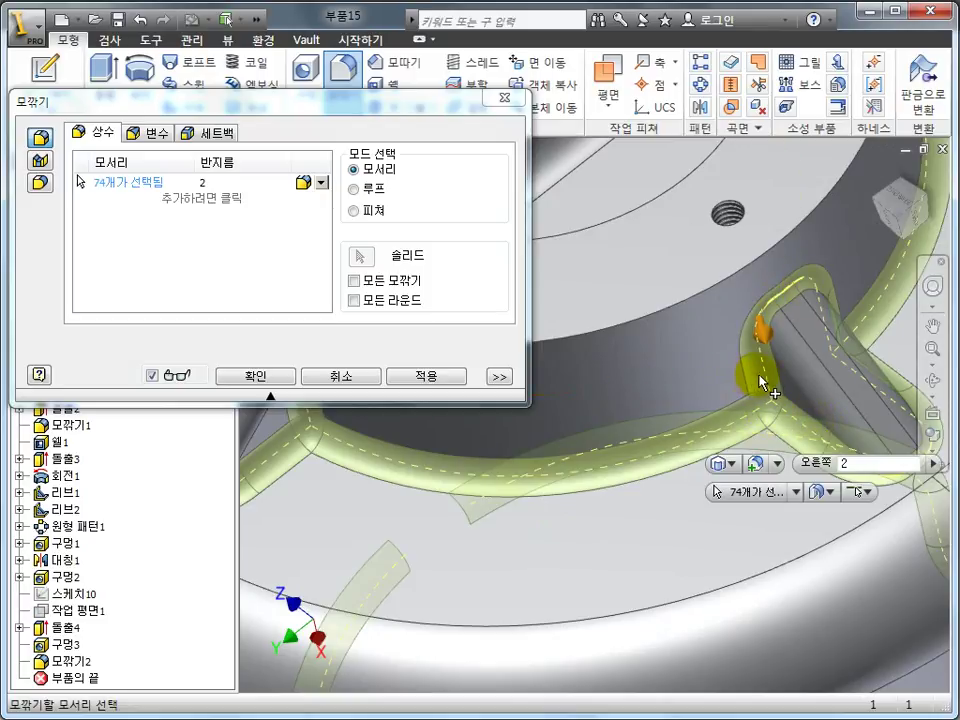
{"action": "scroll", "coordinate": [810, 340], "scroll_direction": "up", "scroll_amount": 5}
{"action": "mouse_move", "coordinate": [681, 364]}
{"action": "middle_mouse_down", "text": "shift"}
{"action": "mouse_move", "coordinate": [738, 493]}
{"action": "mouse_move", "coordinate": [663, 465]}
{"action": "middle_mouse_up", "text": "shift"}
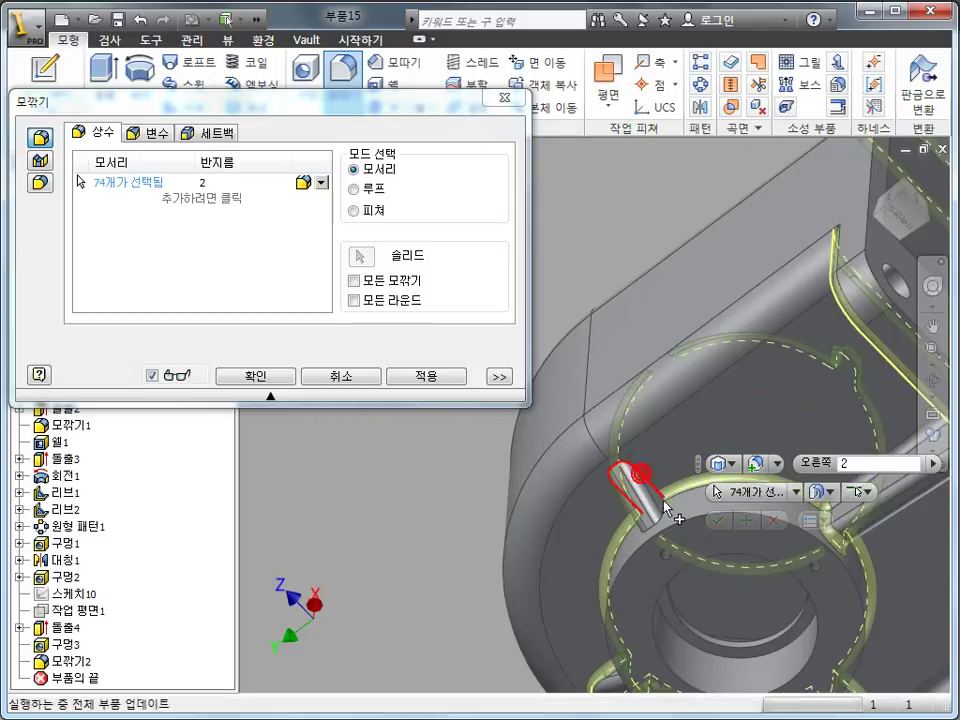
{"action": "left_click", "coordinate": [640, 488]}
{"action": "scroll", "coordinate": [590, 562], "scroll_direction": "up", "scroll_amount": 3}
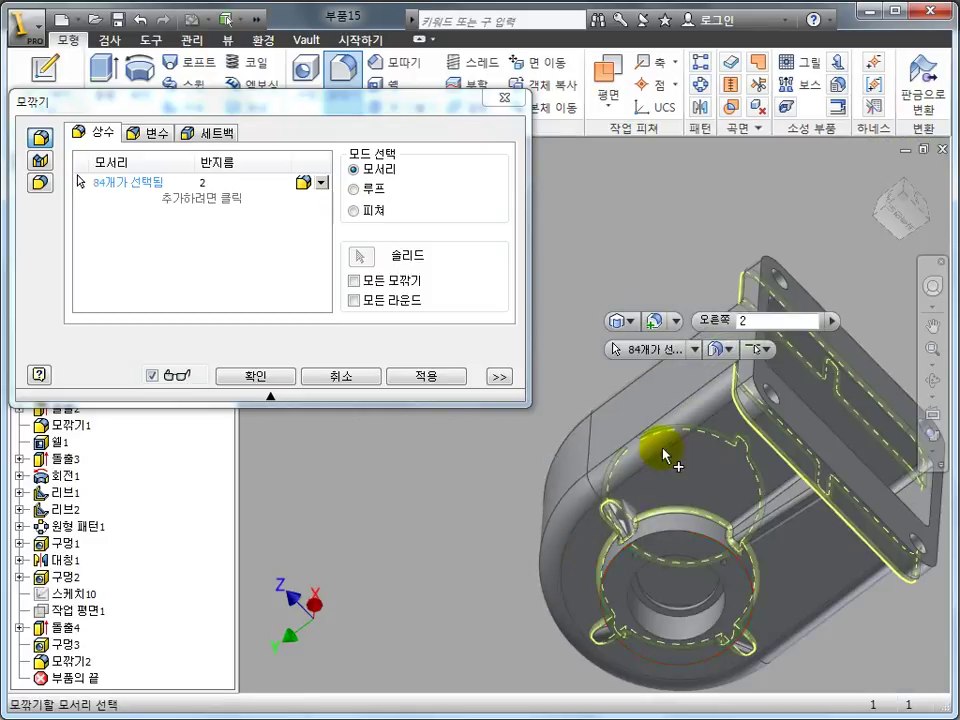
Add the remaining rib edges and boss circle, then create fillet 모깎기3 on 114 edges.
{"action": "mouse_move", "coordinate": [658, 446]}
{"action": "middle_mouse_down", "text": "shift"}
{"action": "mouse_move", "coordinate": [649, 476]}
{"action": "mouse_move", "coordinate": [677, 466]}
{"action": "middle_mouse_up", "text": "shift"}
{"action": "scroll", "coordinate": [638, 466], "scroll_direction": "down", "scroll_amount": 5}
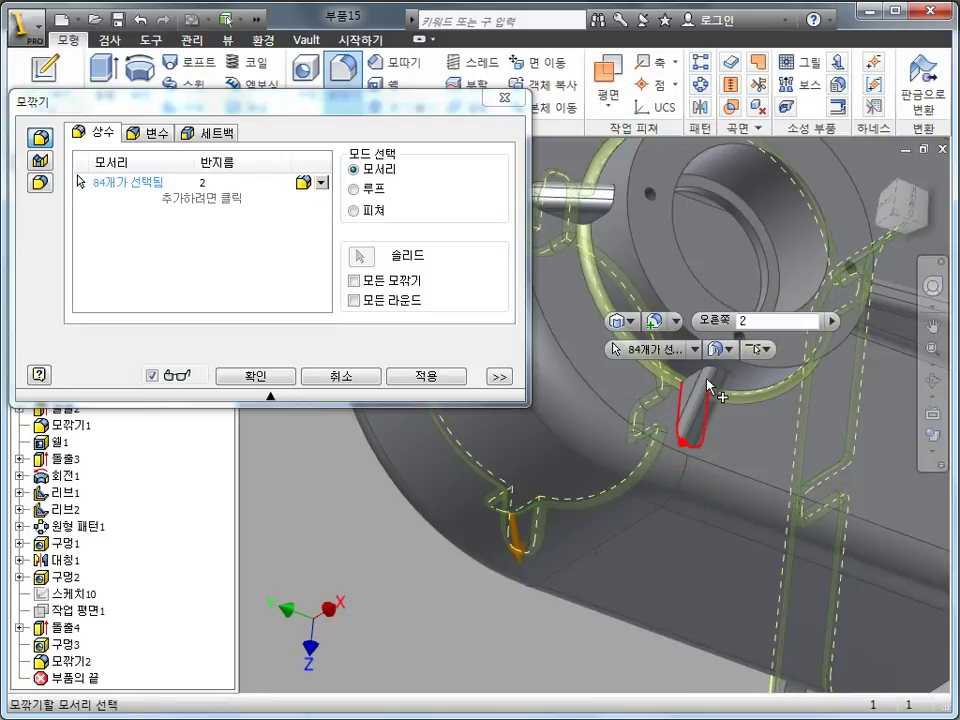
{"action": "left_click", "coordinate": [709, 383]}
{"action": "left_click", "coordinate": [624, 437]}
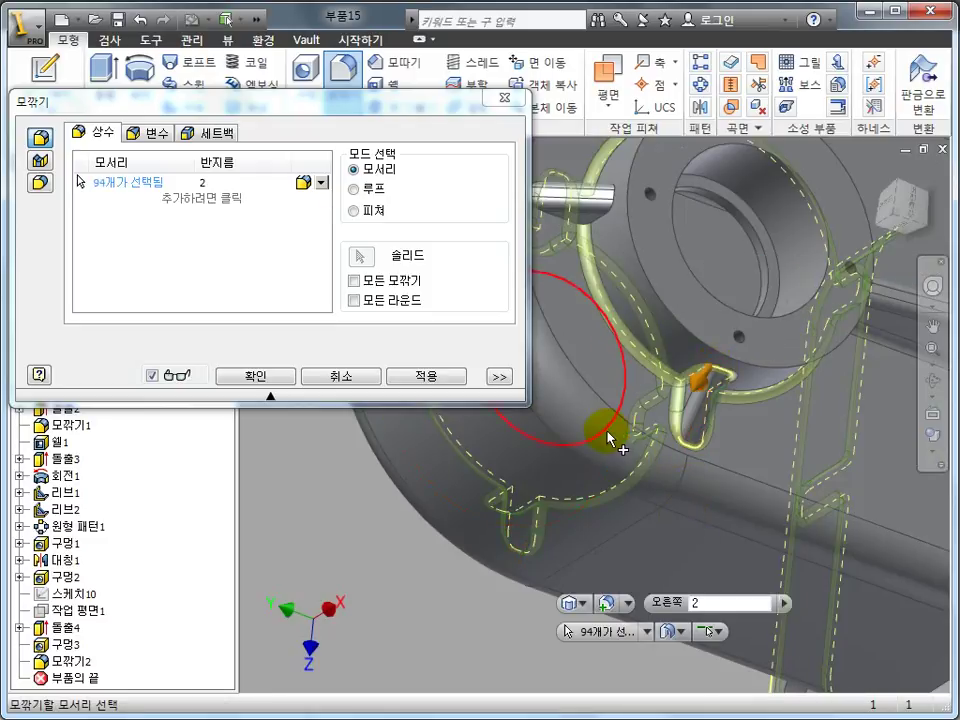
{"action": "middle_click_drag", "start_coordinate": [610, 437], "coordinate": [597, 385], "text": "shift"}
{"action": "left_click", "coordinate": [630, 365]}
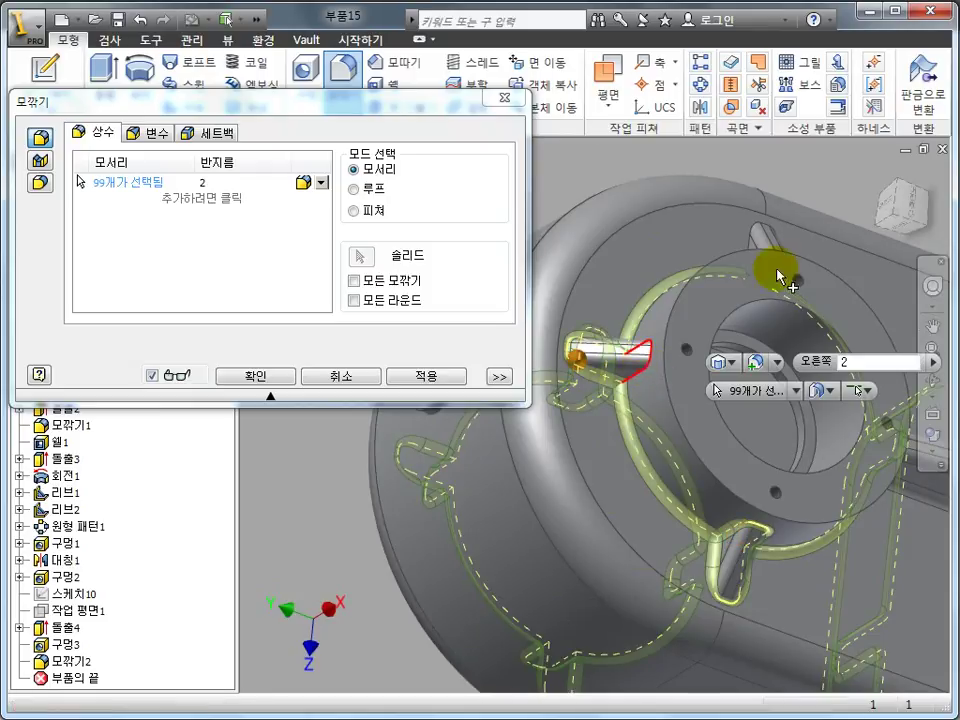
{"action": "left_click", "coordinate": [750, 293]}
{"action": "middle_click_drag", "start_coordinate": [750, 293], "coordinate": [690, 460], "text": "shift"}
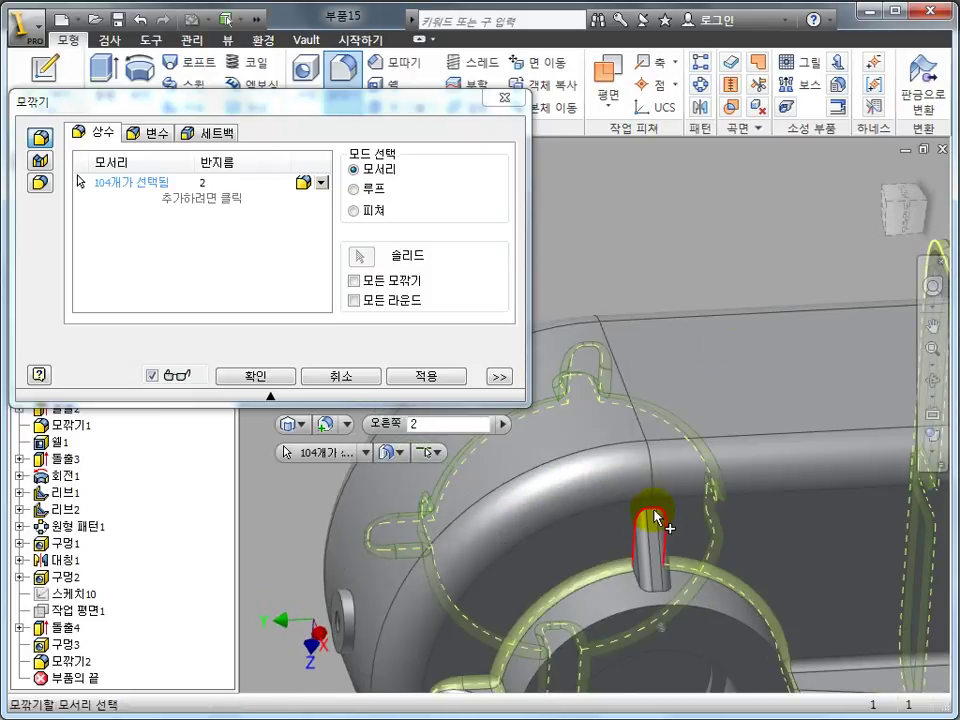
{"action": "left_click", "coordinate": [637, 585]}
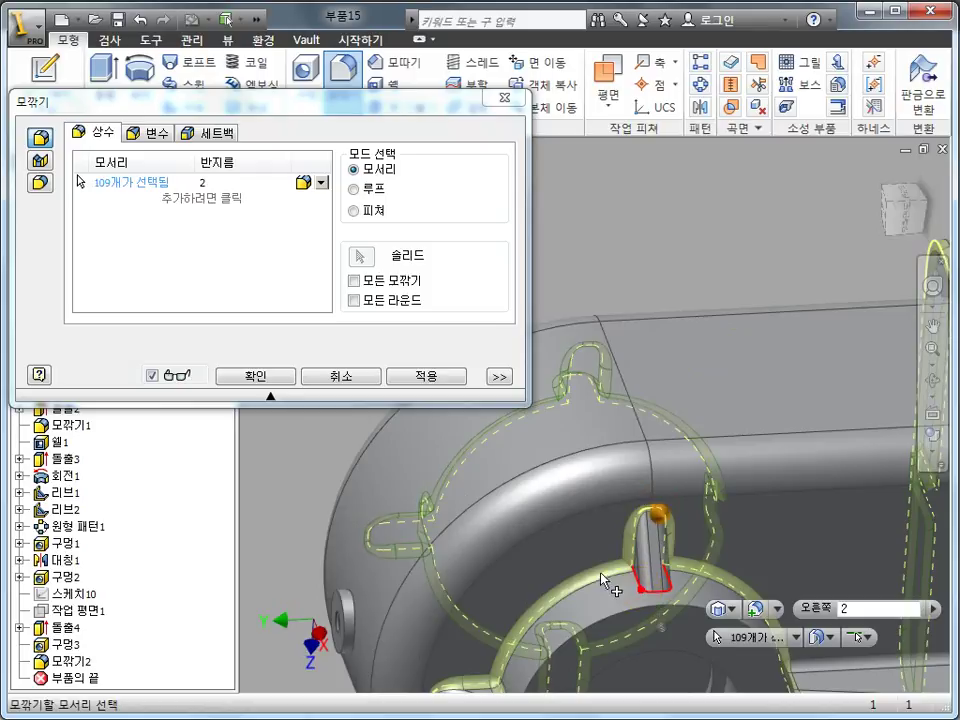
{"action": "left_click", "coordinate": [570, 579]}
{"action": "middle_click_drag", "start_coordinate": [588, 572], "coordinate": [788, 513], "text": "shift"}
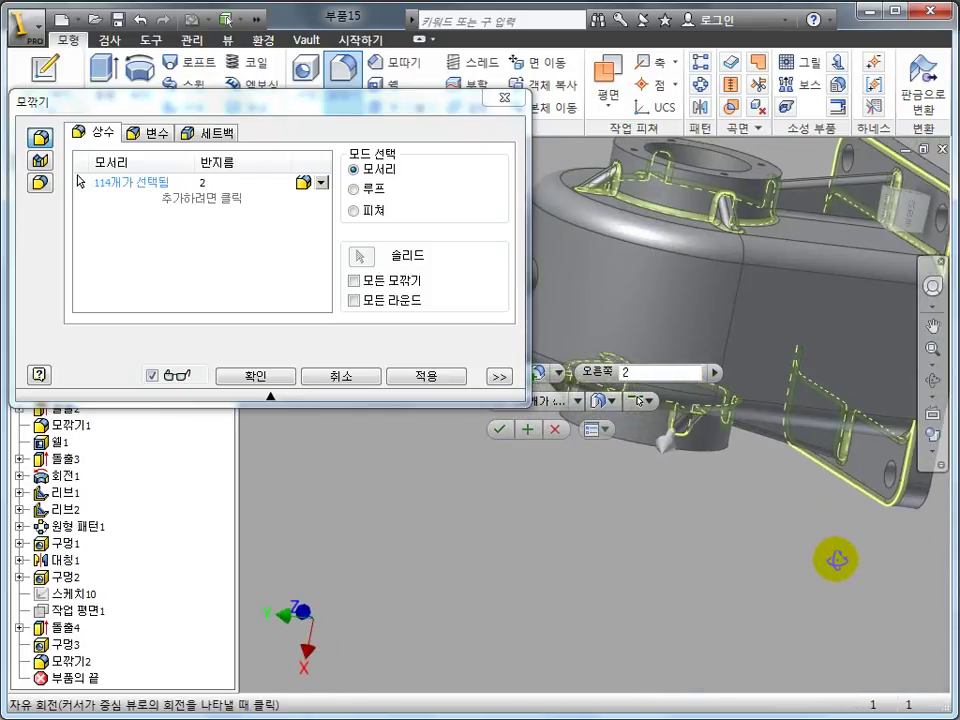
{"action": "middle_click_drag", "start_coordinate": [788, 513], "coordinate": [727, 540], "text": "shift"}
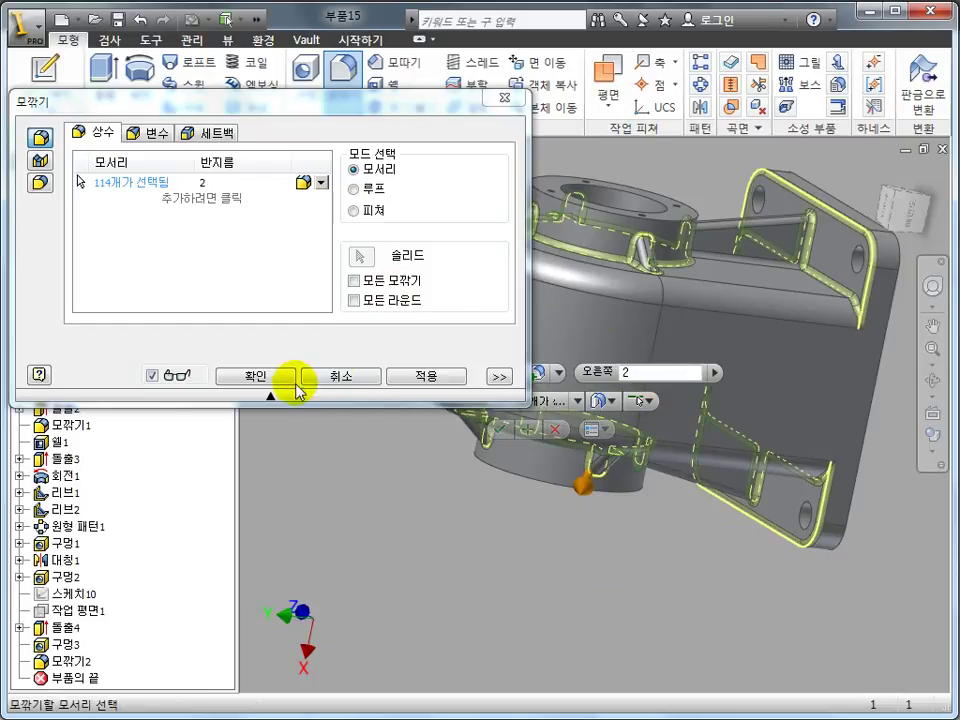
{"action": "left_click", "coordinate": [272, 377]}
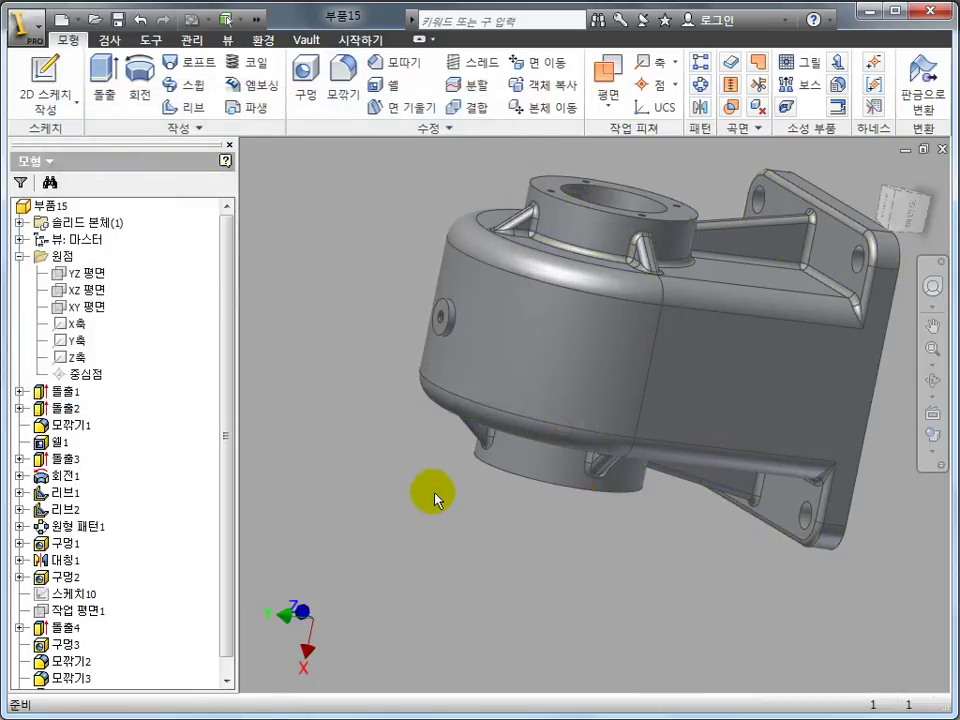
Edit fillet 모깎기2 so its 2 mm edge set also rounds the top boss hole rim.
{"action": "mouse_move", "coordinate": [435, 499]}
{"action": "middle_mouse_down", "text": "shift"}
{"action": "mouse_move", "coordinate": [556, 406]}
{"action": "mouse_move", "coordinate": [583, 401]}
{"action": "mouse_move", "coordinate": [506, 456]}
{"action": "mouse_move", "coordinate": [499, 529]}
{"action": "middle_mouse_up", "text": "shift"}
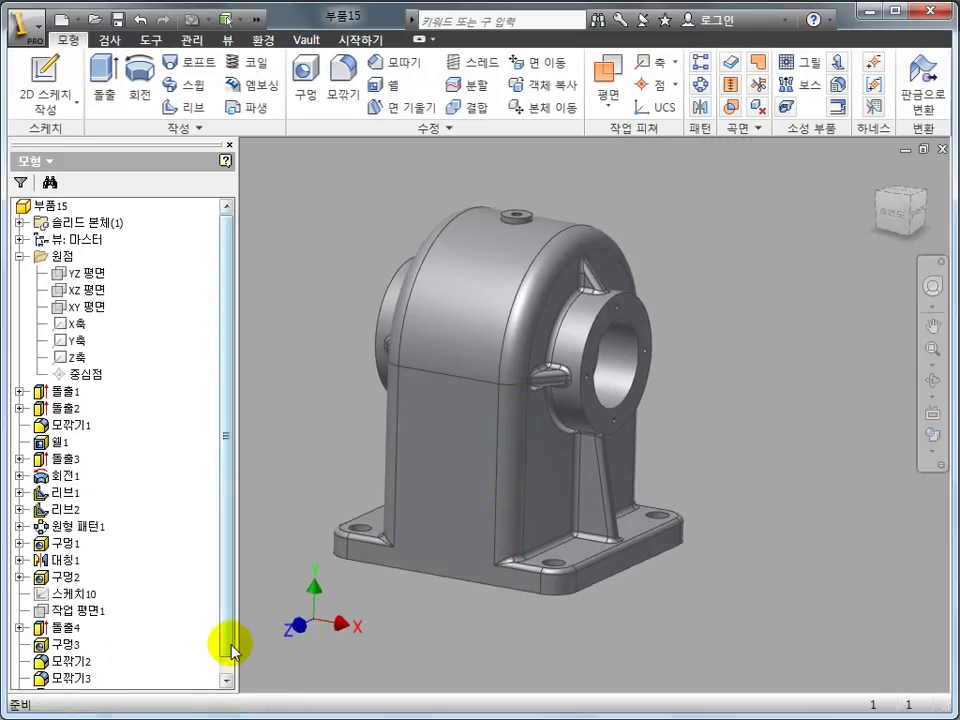
{"action": "left_click", "coordinate": [229, 640]}
{"action": "double_click", "coordinate": [72, 645]}
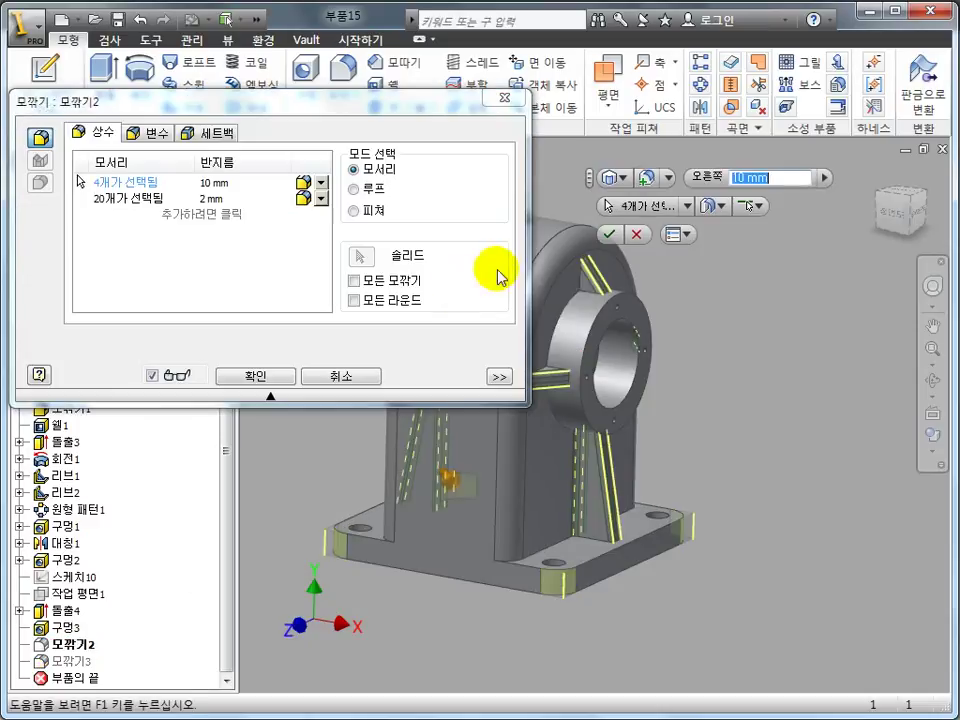
{"action": "left_click", "coordinate": [143, 199]}
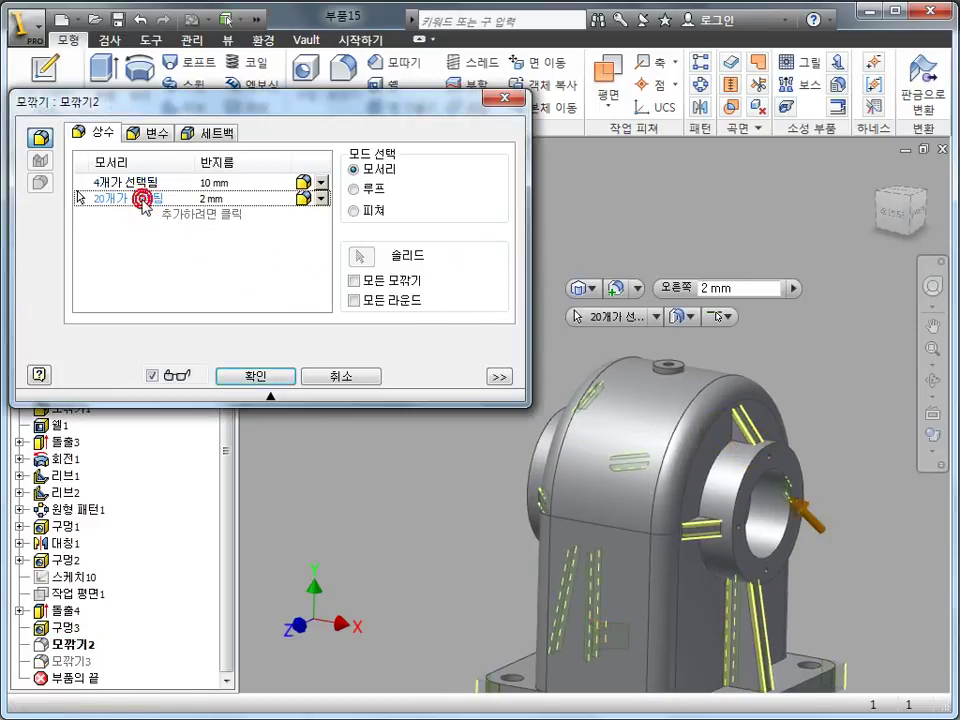
{"action": "left_click", "coordinate": [662, 374]}
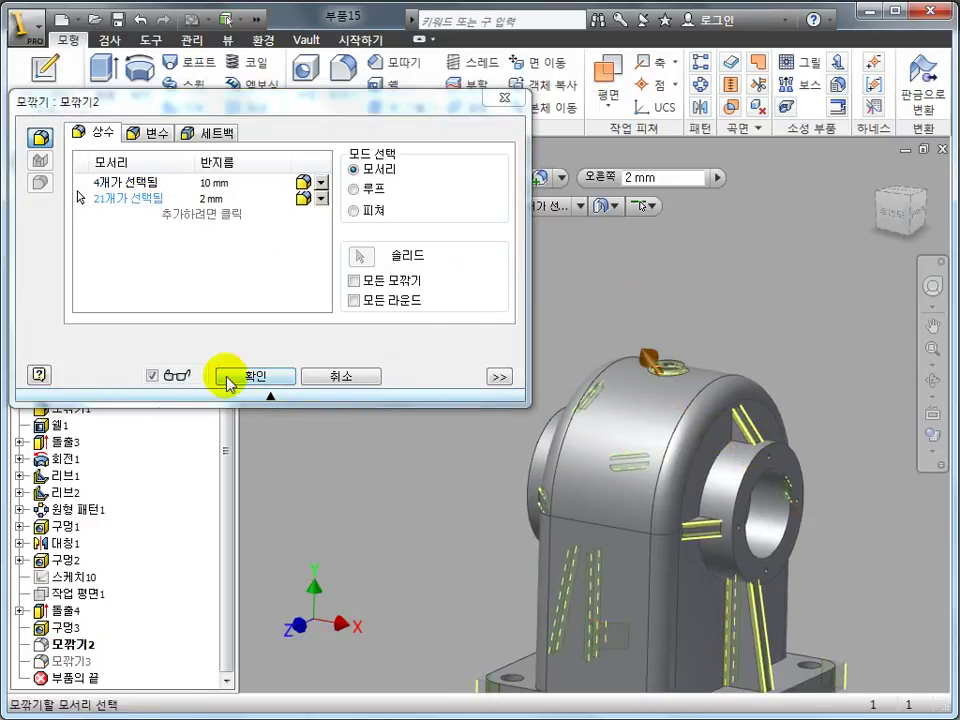
{"action": "left_click", "coordinate": [228, 378]}
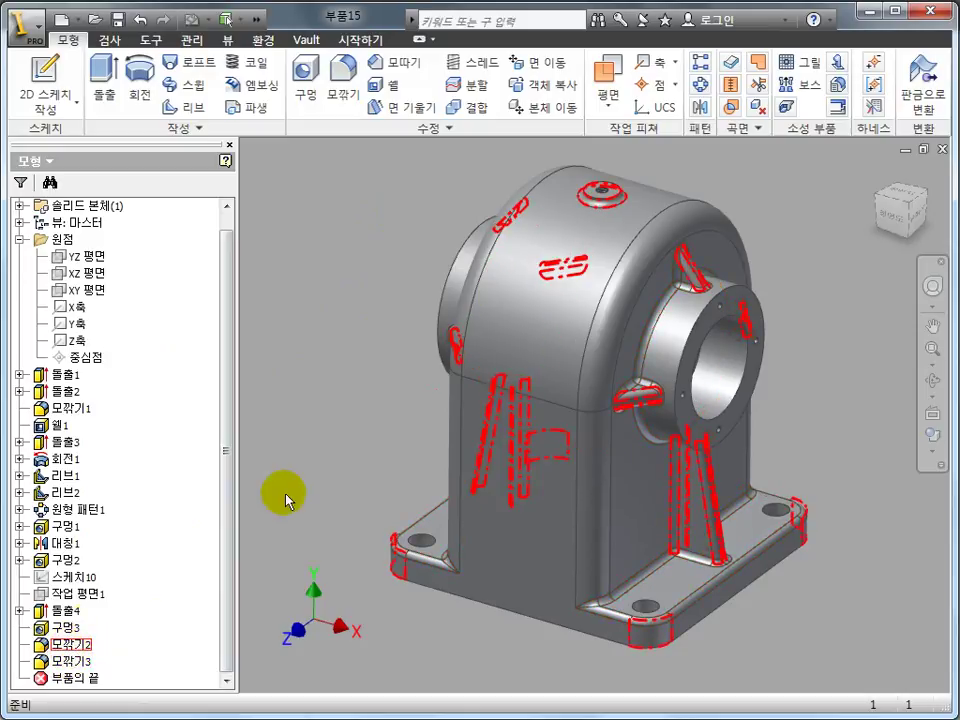
Switch to an isometric view of the bearing housing using a ViewCube corner.
{"action": "left_click", "coordinate": [907, 206]}
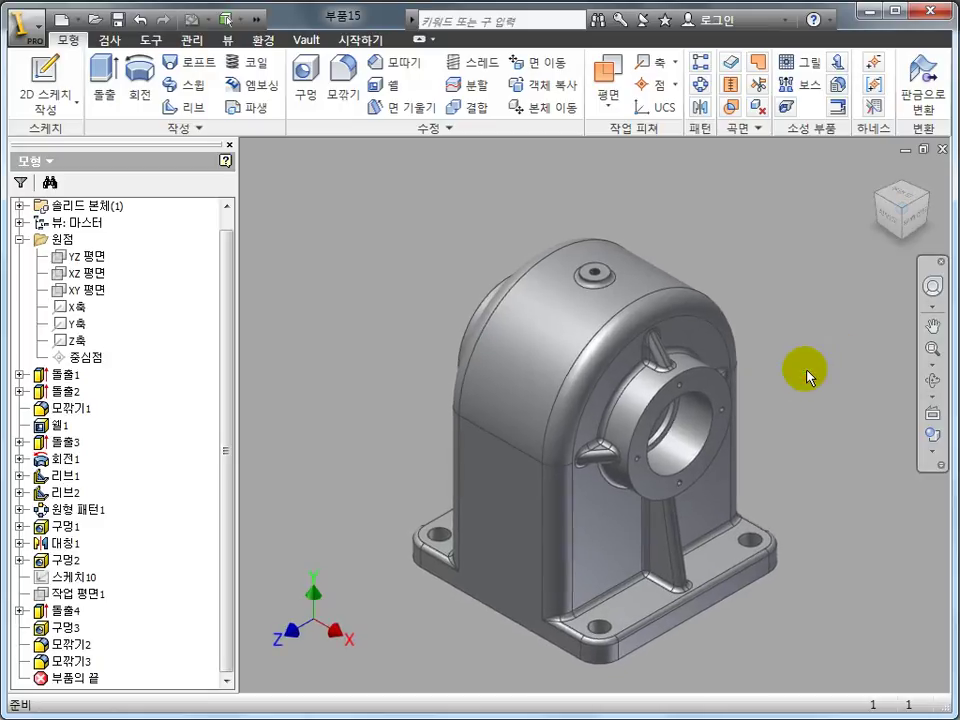